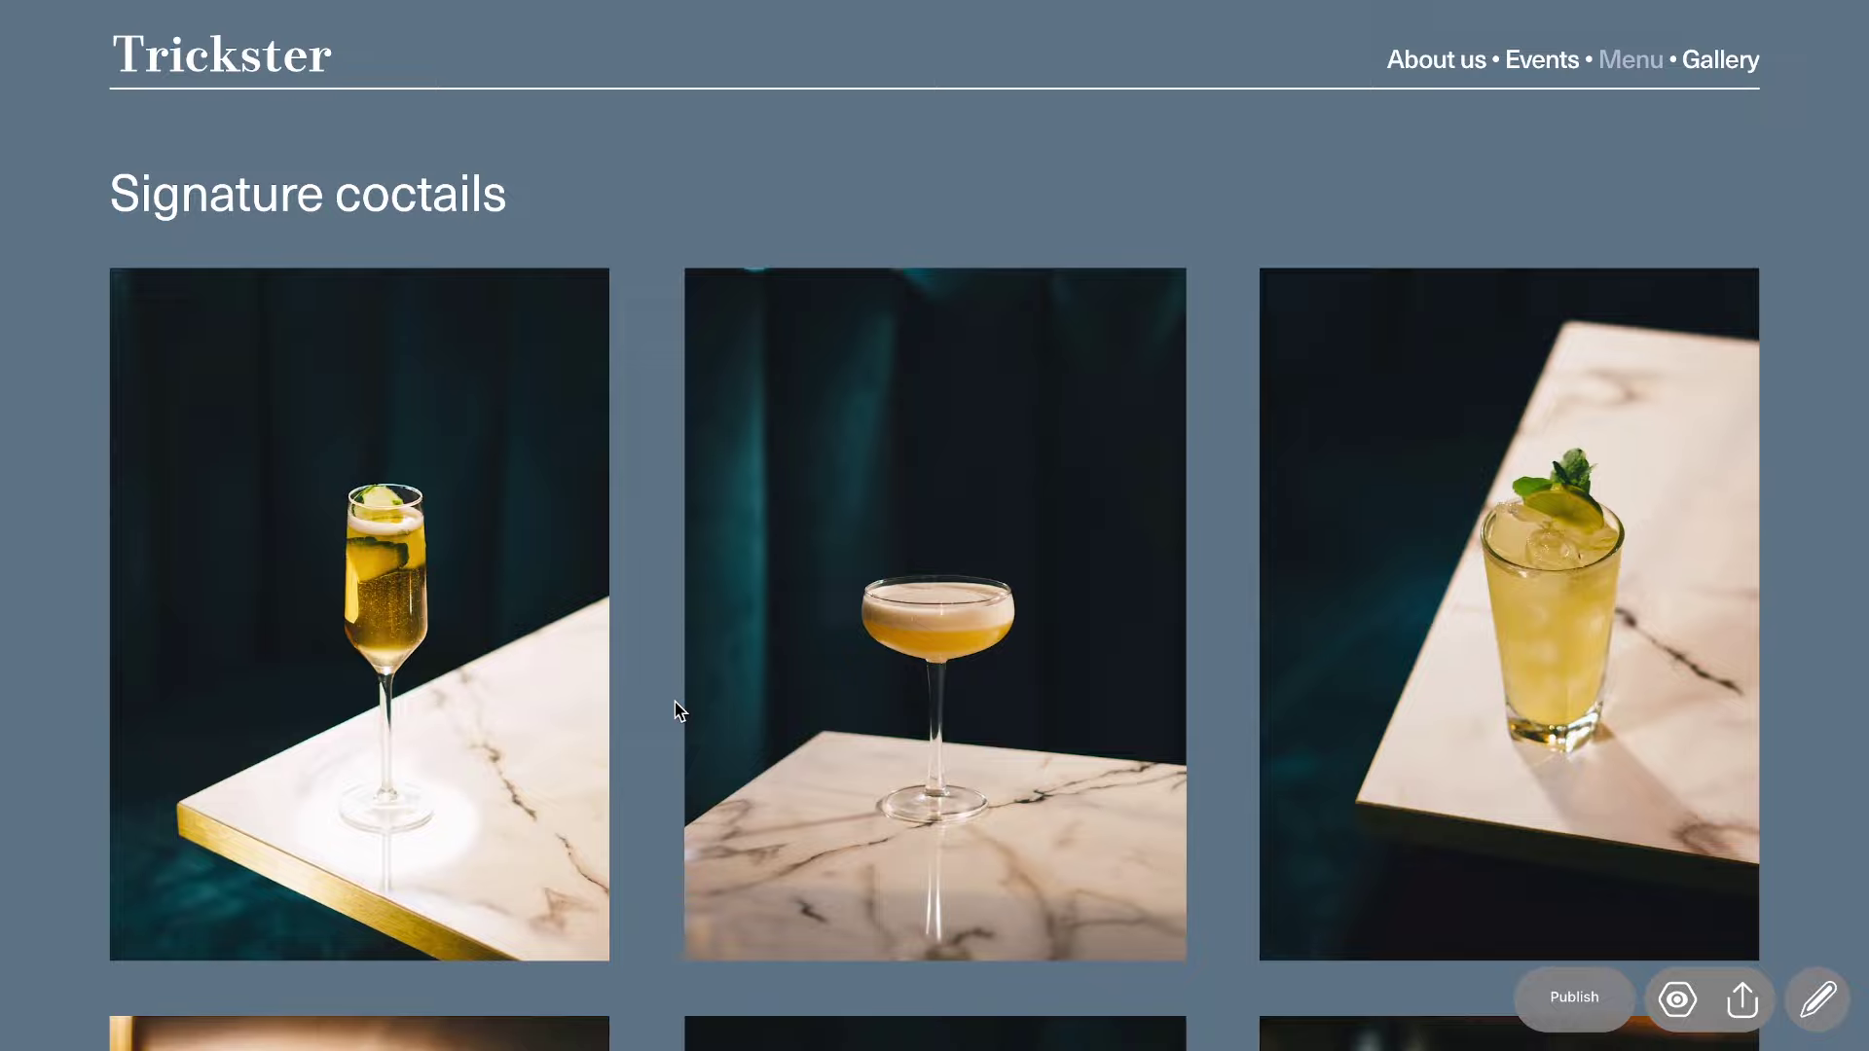
Push the Loki's Charm title down inside the card with top padding.
mouse_move(534, 687)
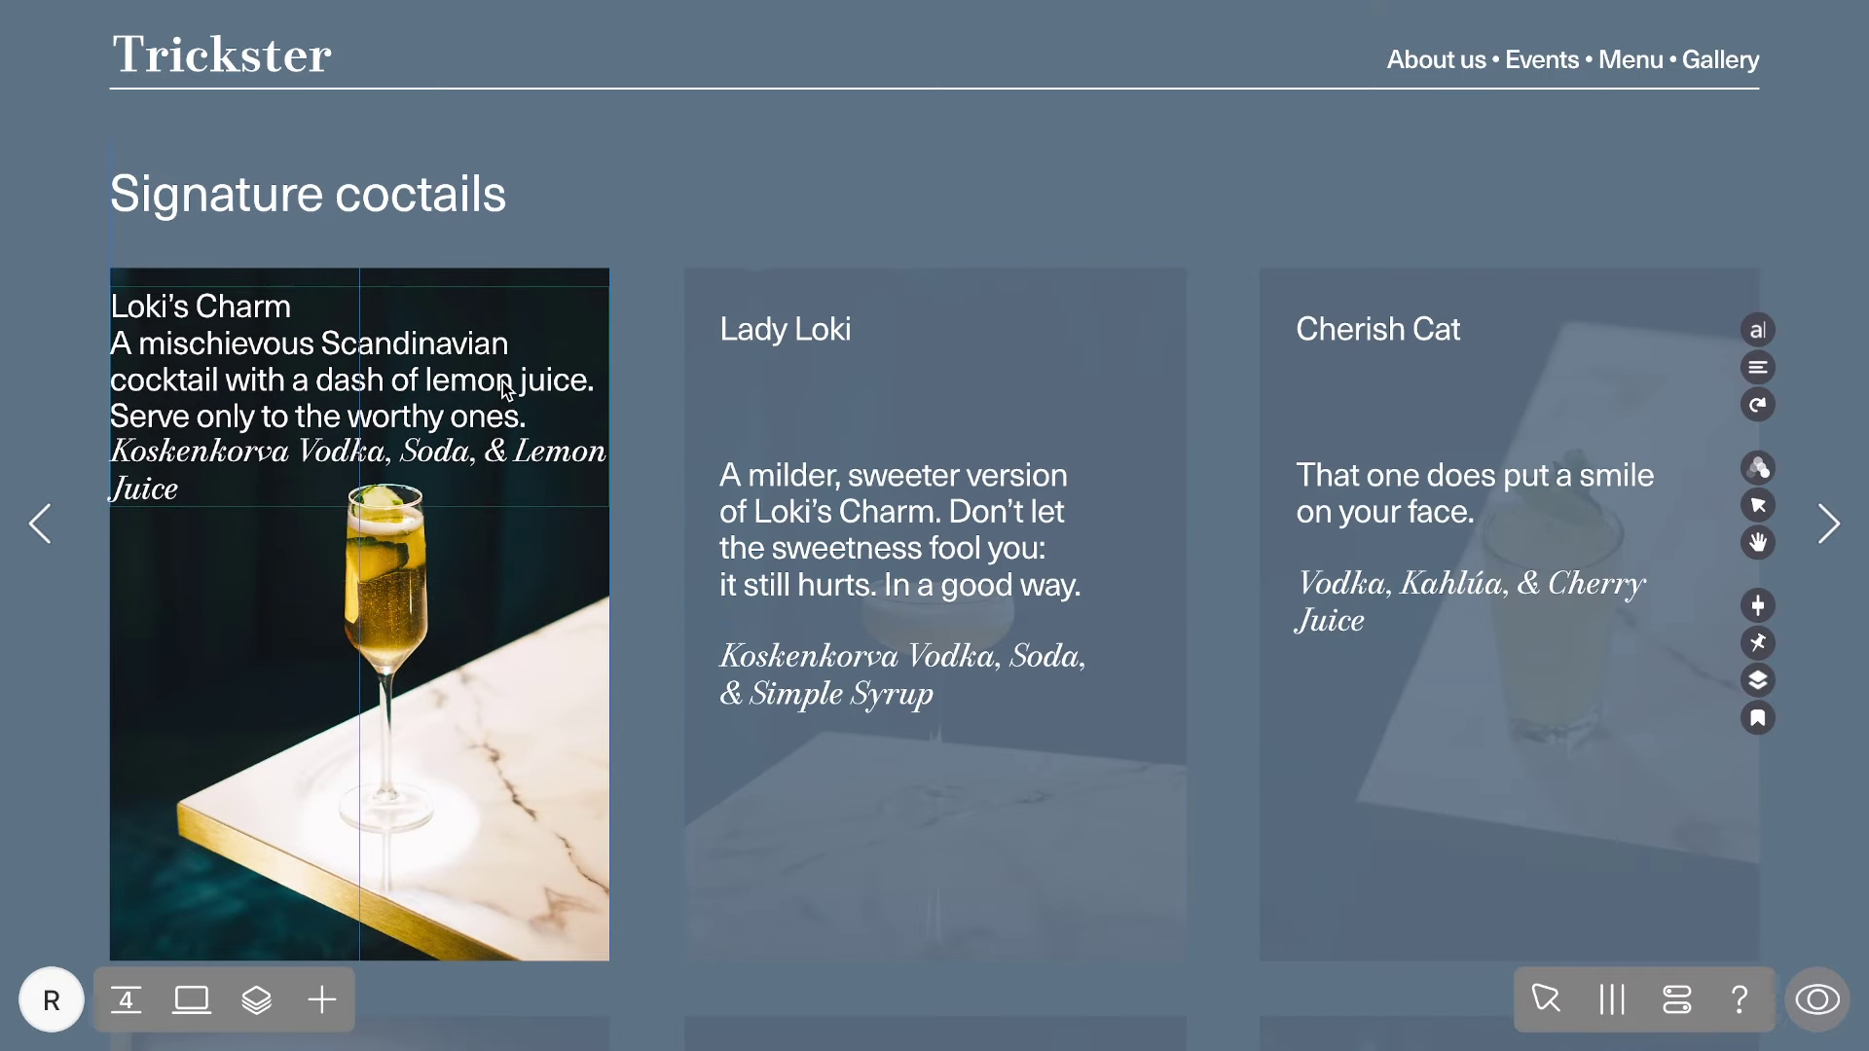
double_click(290, 300)
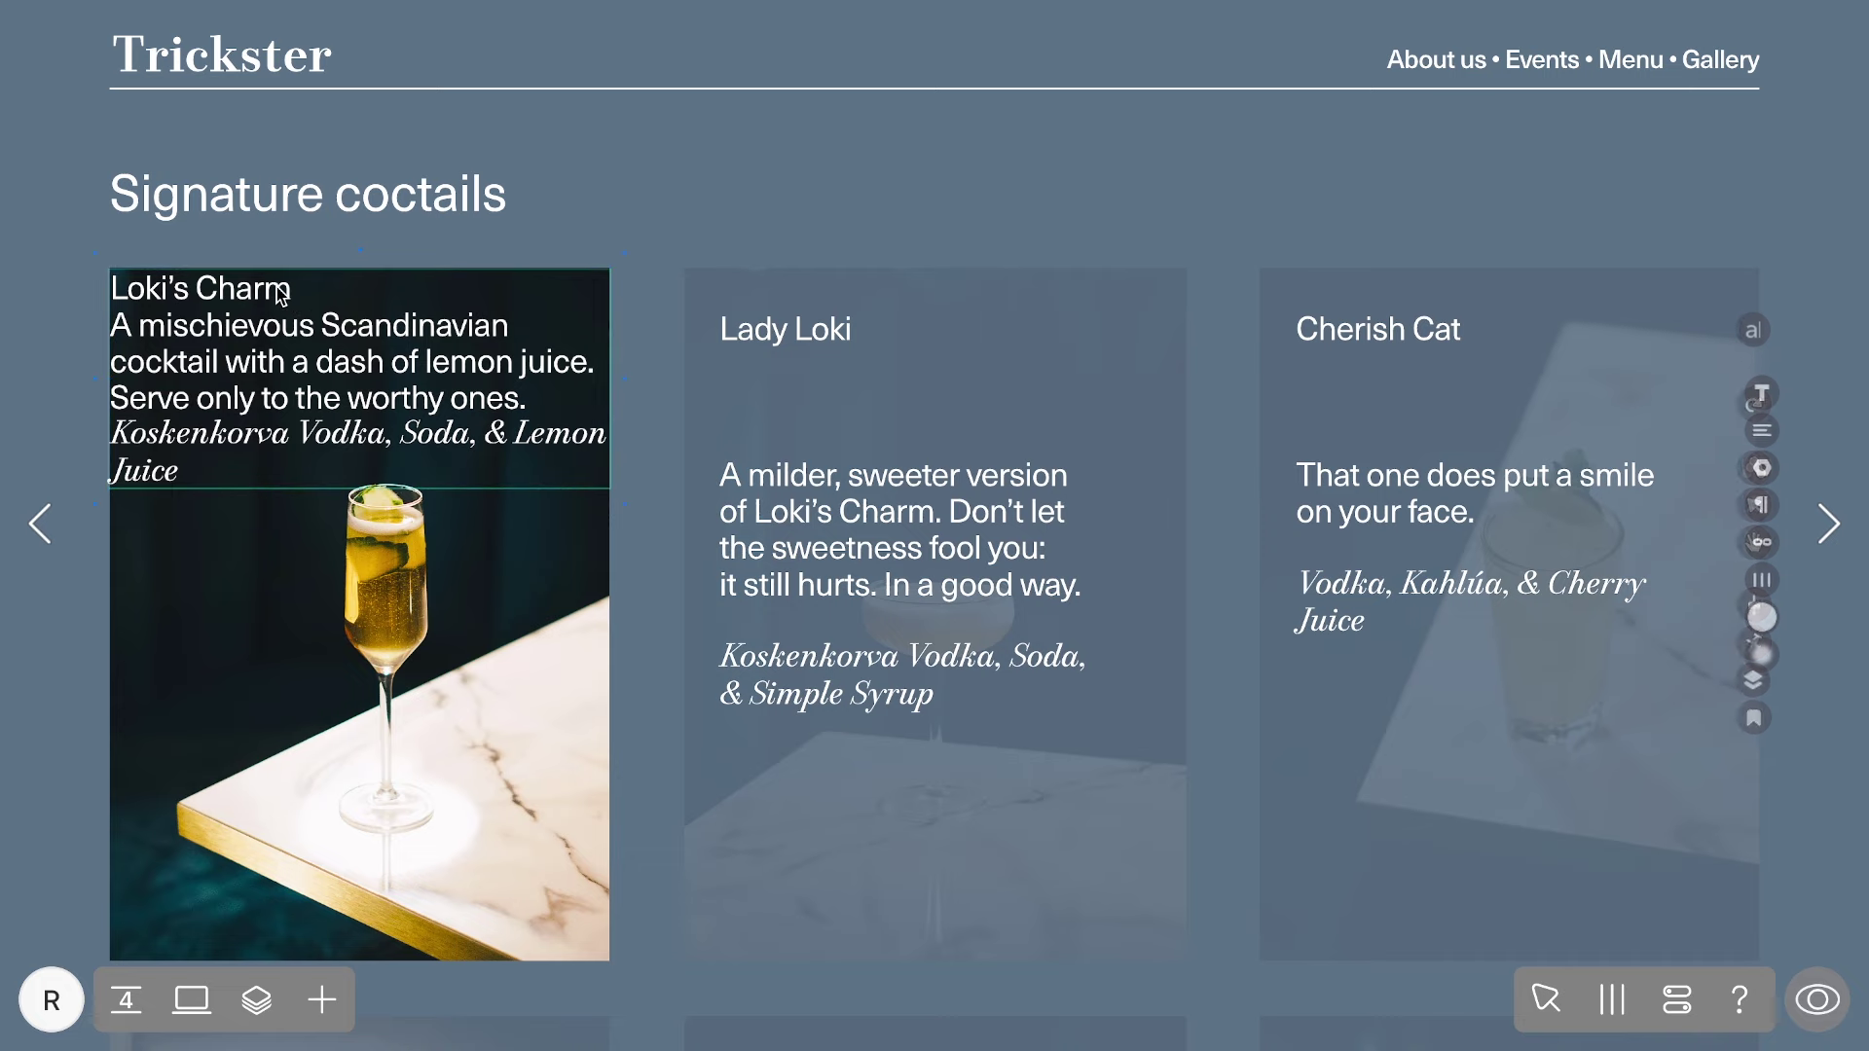
triple_click(278, 287)
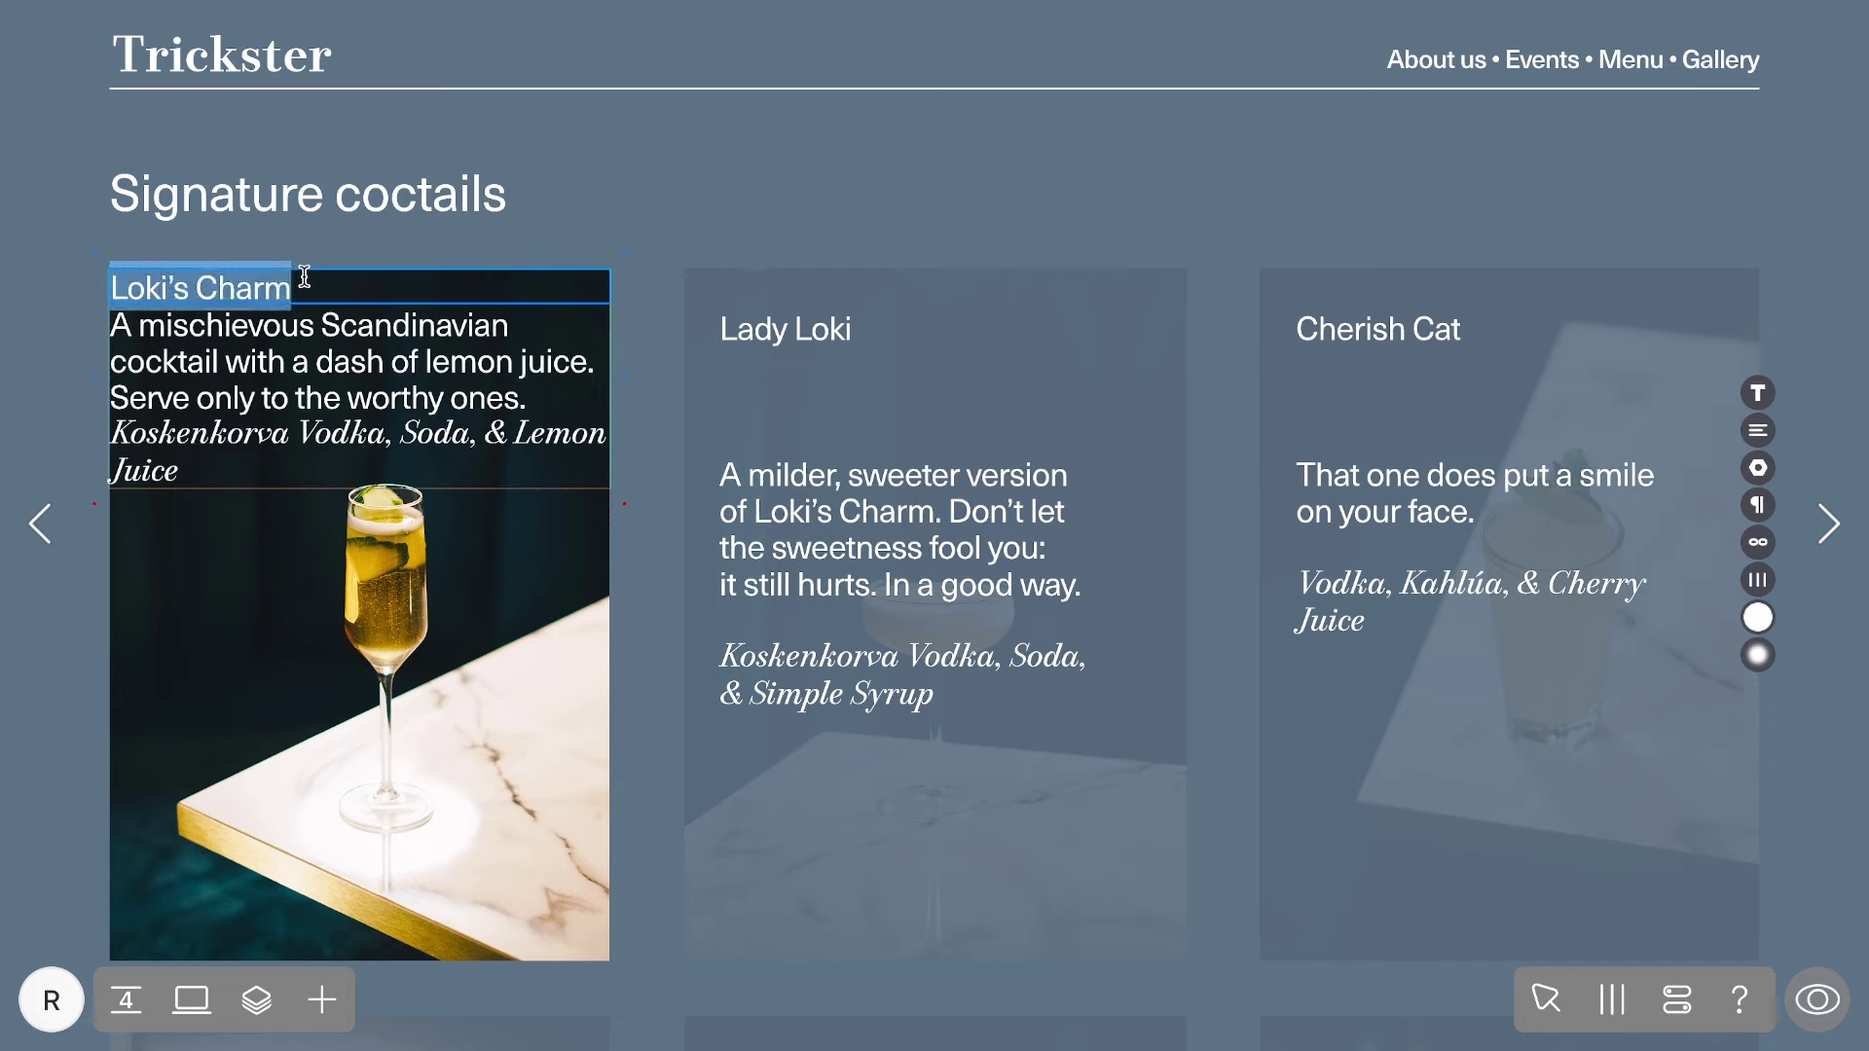
mouse_move(305, 276)
left_click_drag(307, 271, 143, 335)
Indent the description from the left, push it lower, and narrow its text wrap.
mouse_move(110, 399)
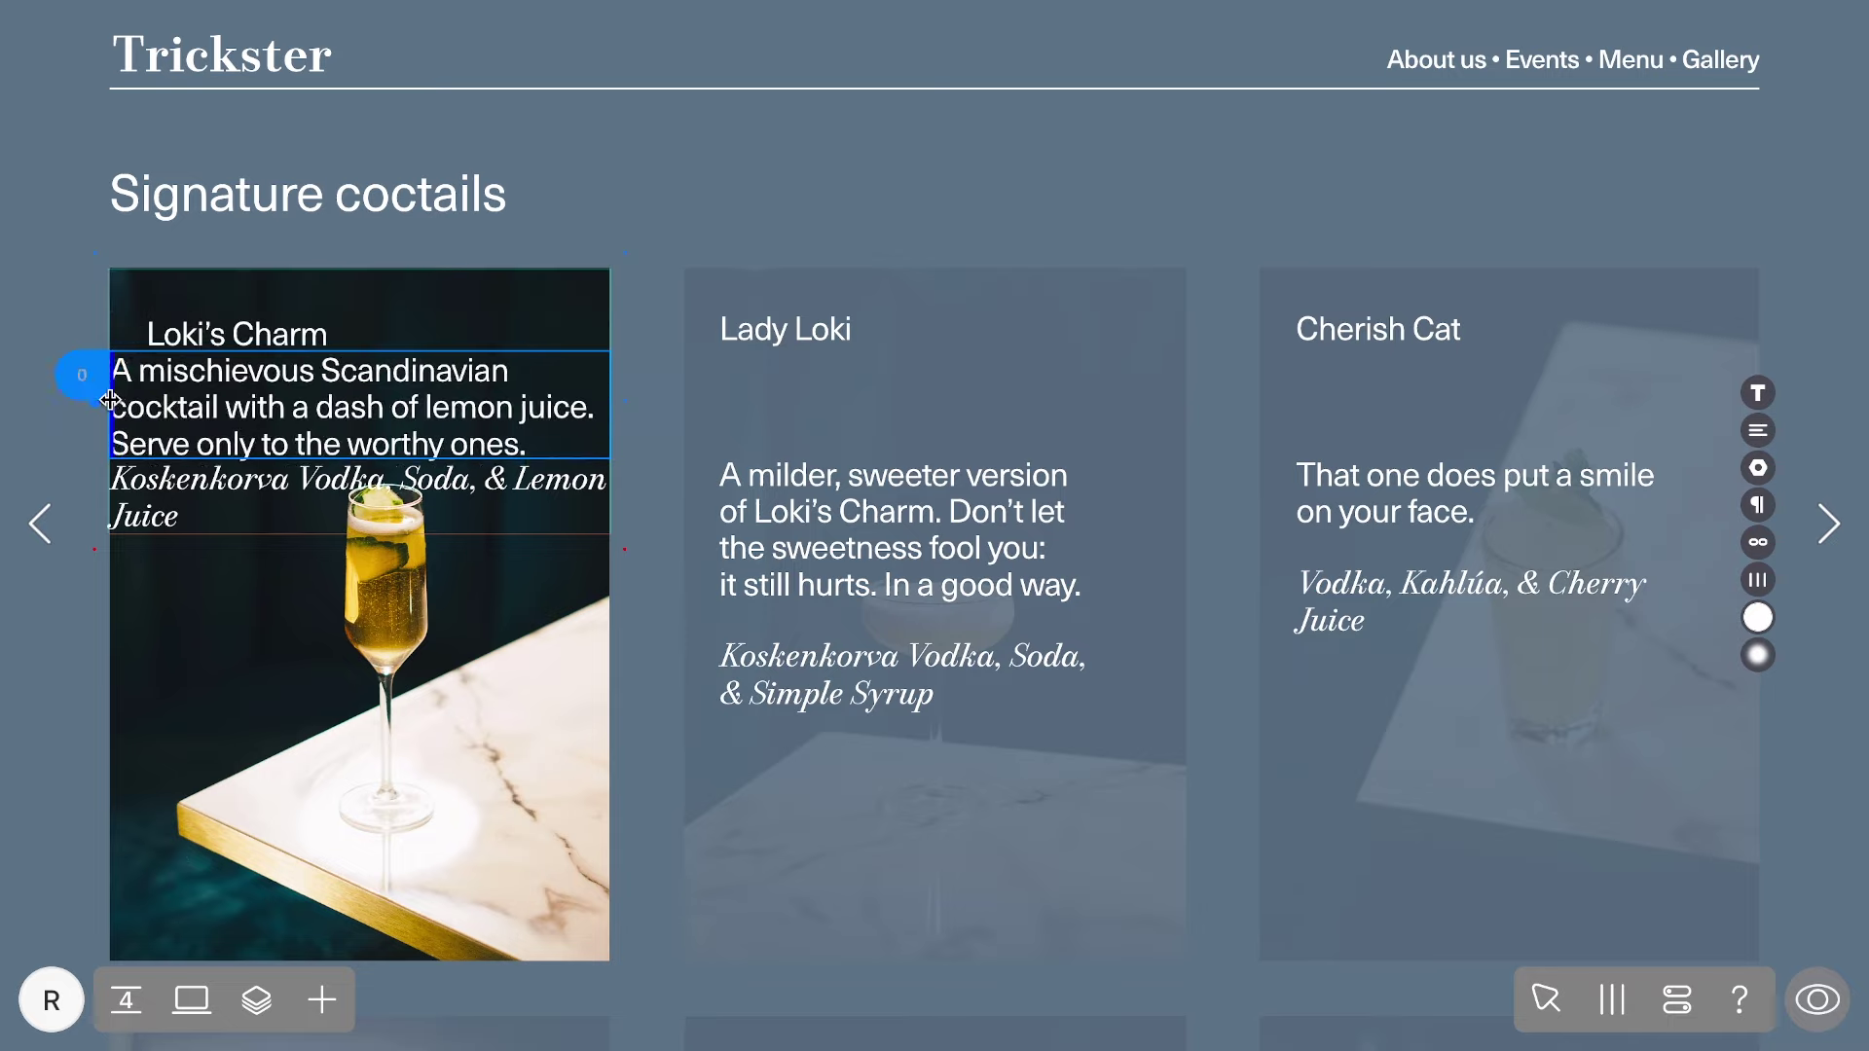
left_click_drag(110, 400, 146, 400)
mouse_move(282, 330)
left_click_drag(282, 329, 297, 438)
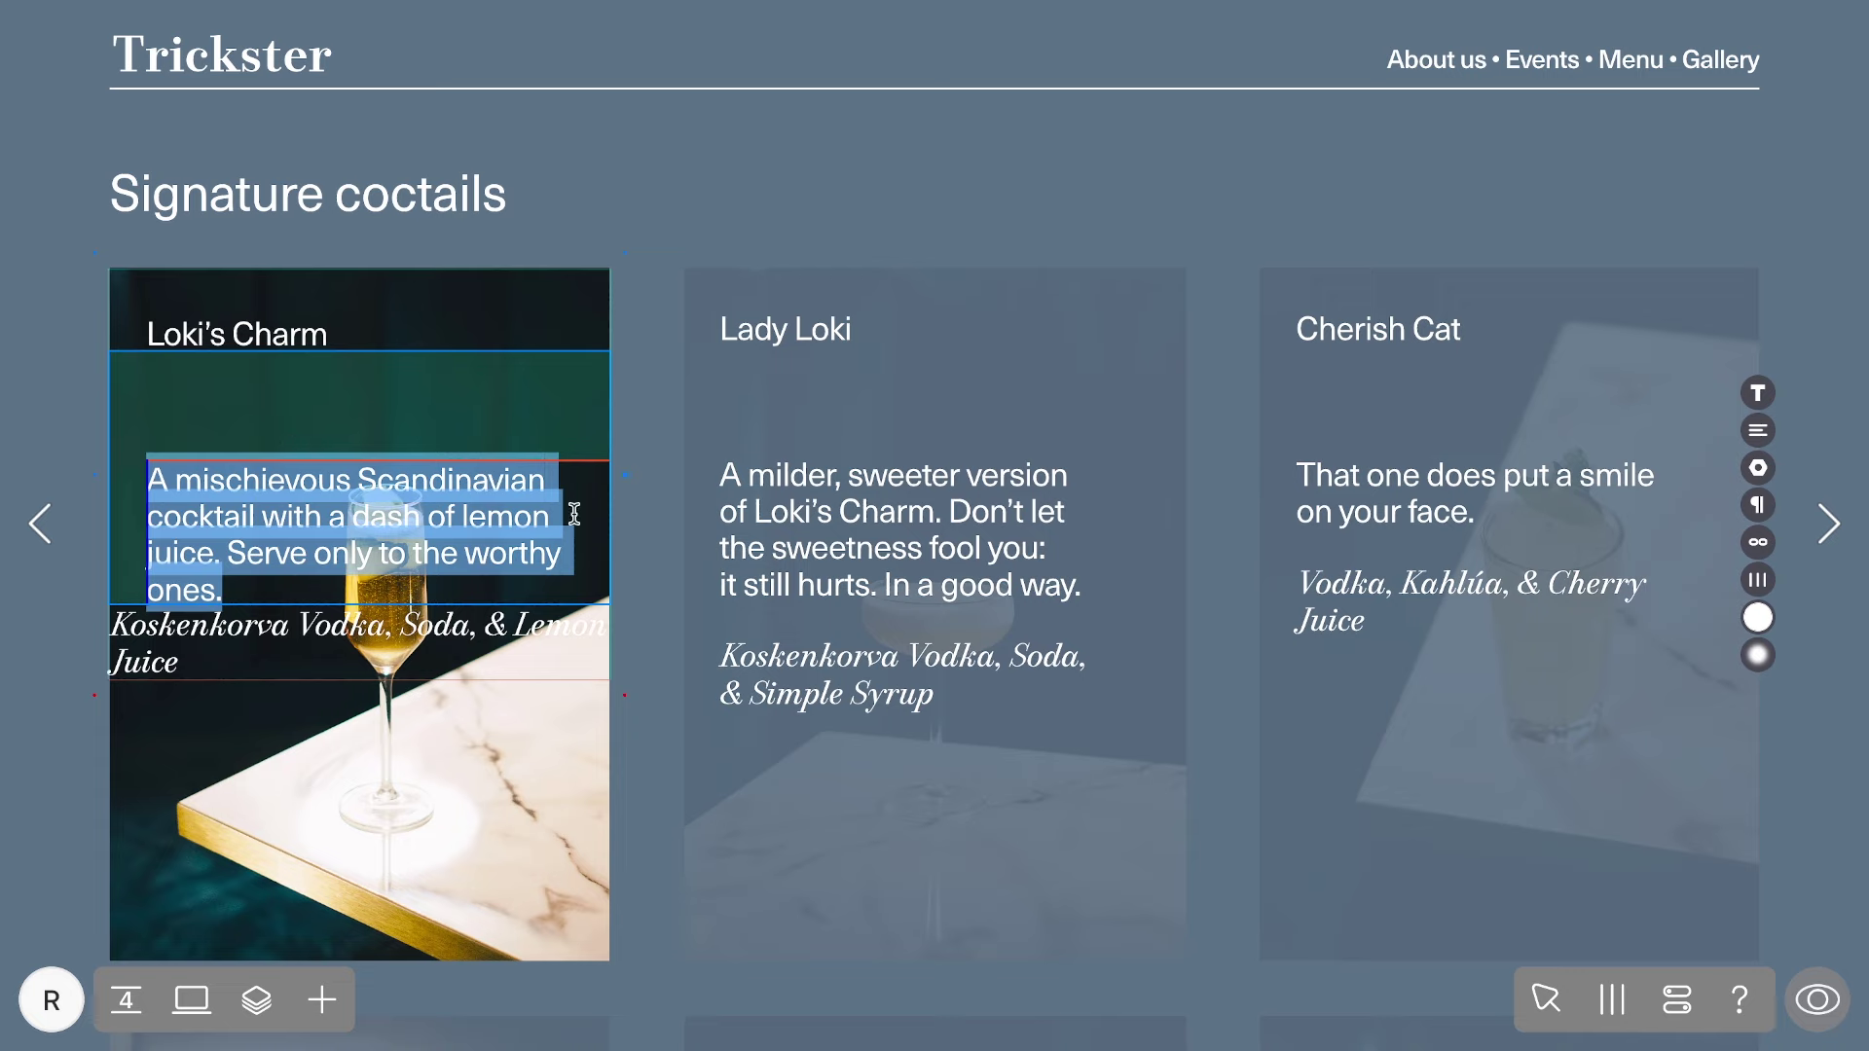
left_click_drag(575, 514, 544, 514)
Indent the ingredients text, push it down with 20 padding, and narrow it to rewrap.
mouse_move(110, 639)
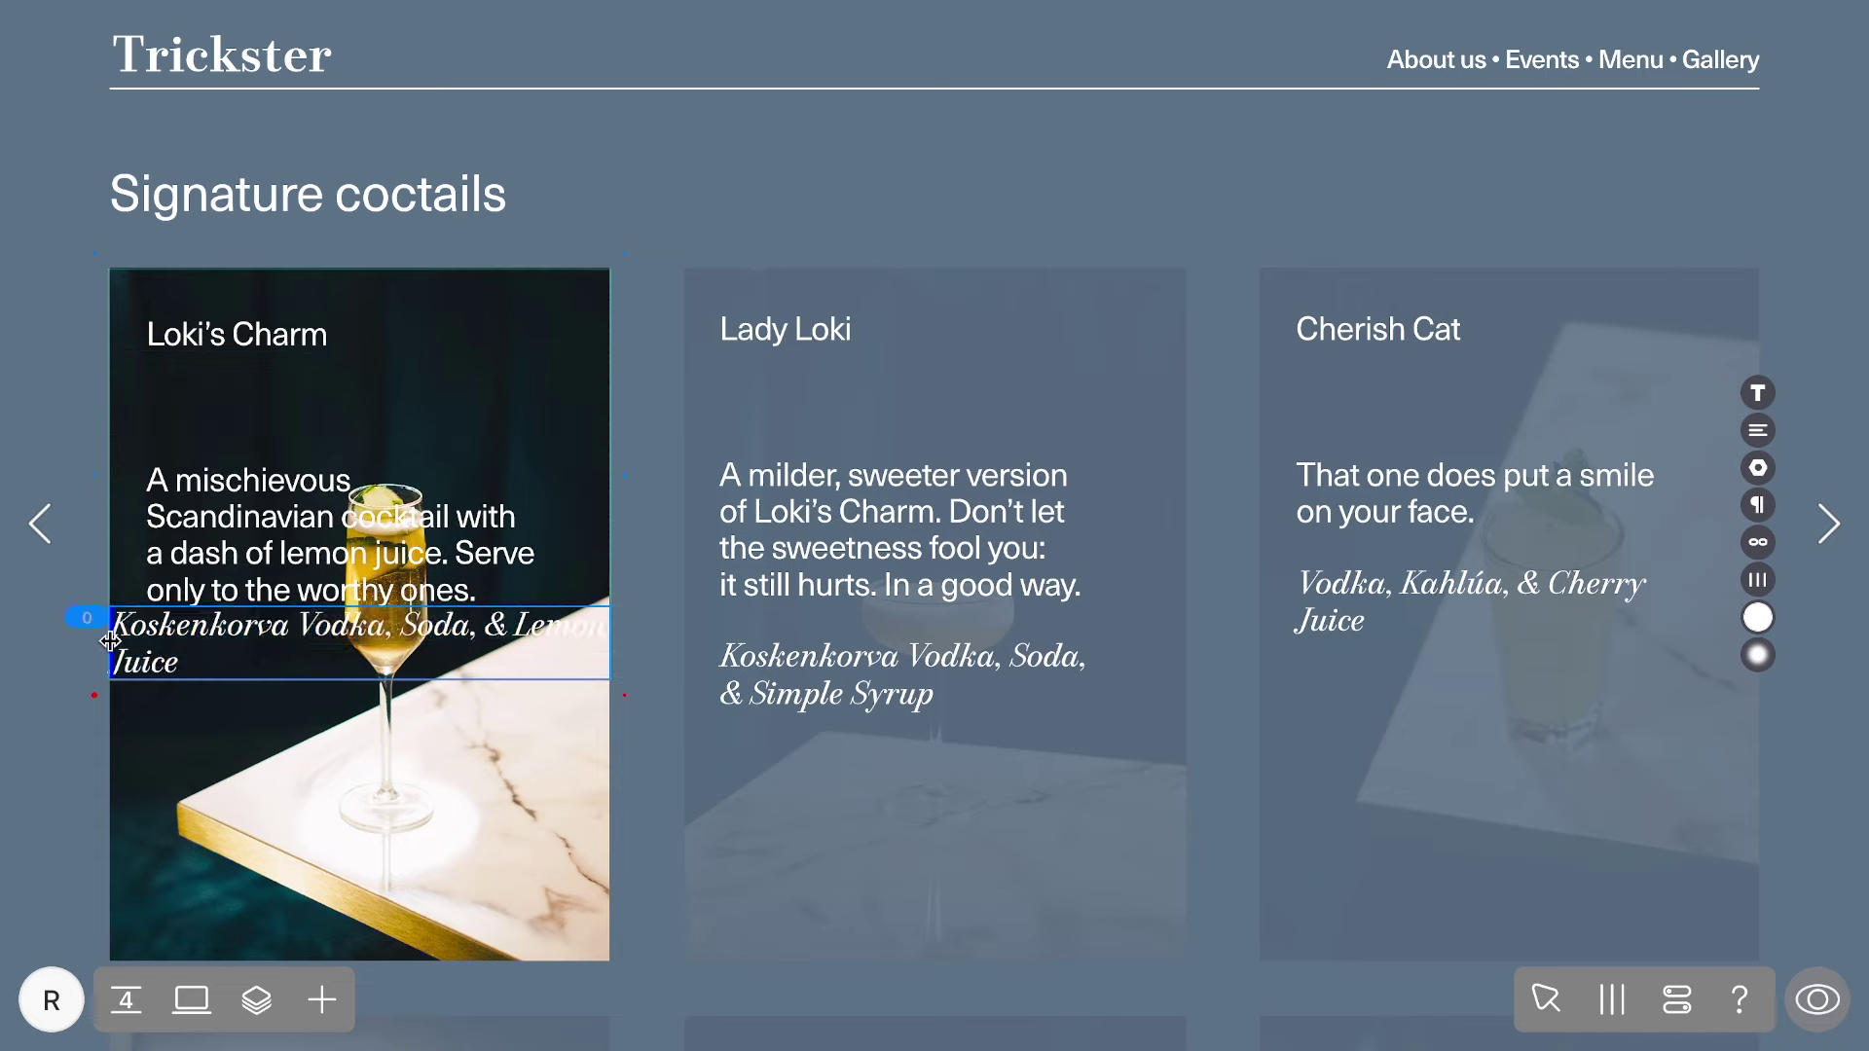
left_click_drag(110, 640, 146, 640)
left_click_drag(262, 607, 272, 642)
left_click_drag(606, 682, 161, 334)
Stretch the text box to the image bottom and give it a 5D6F81 box colour at about 86 opacity.
left_click(1757, 429)
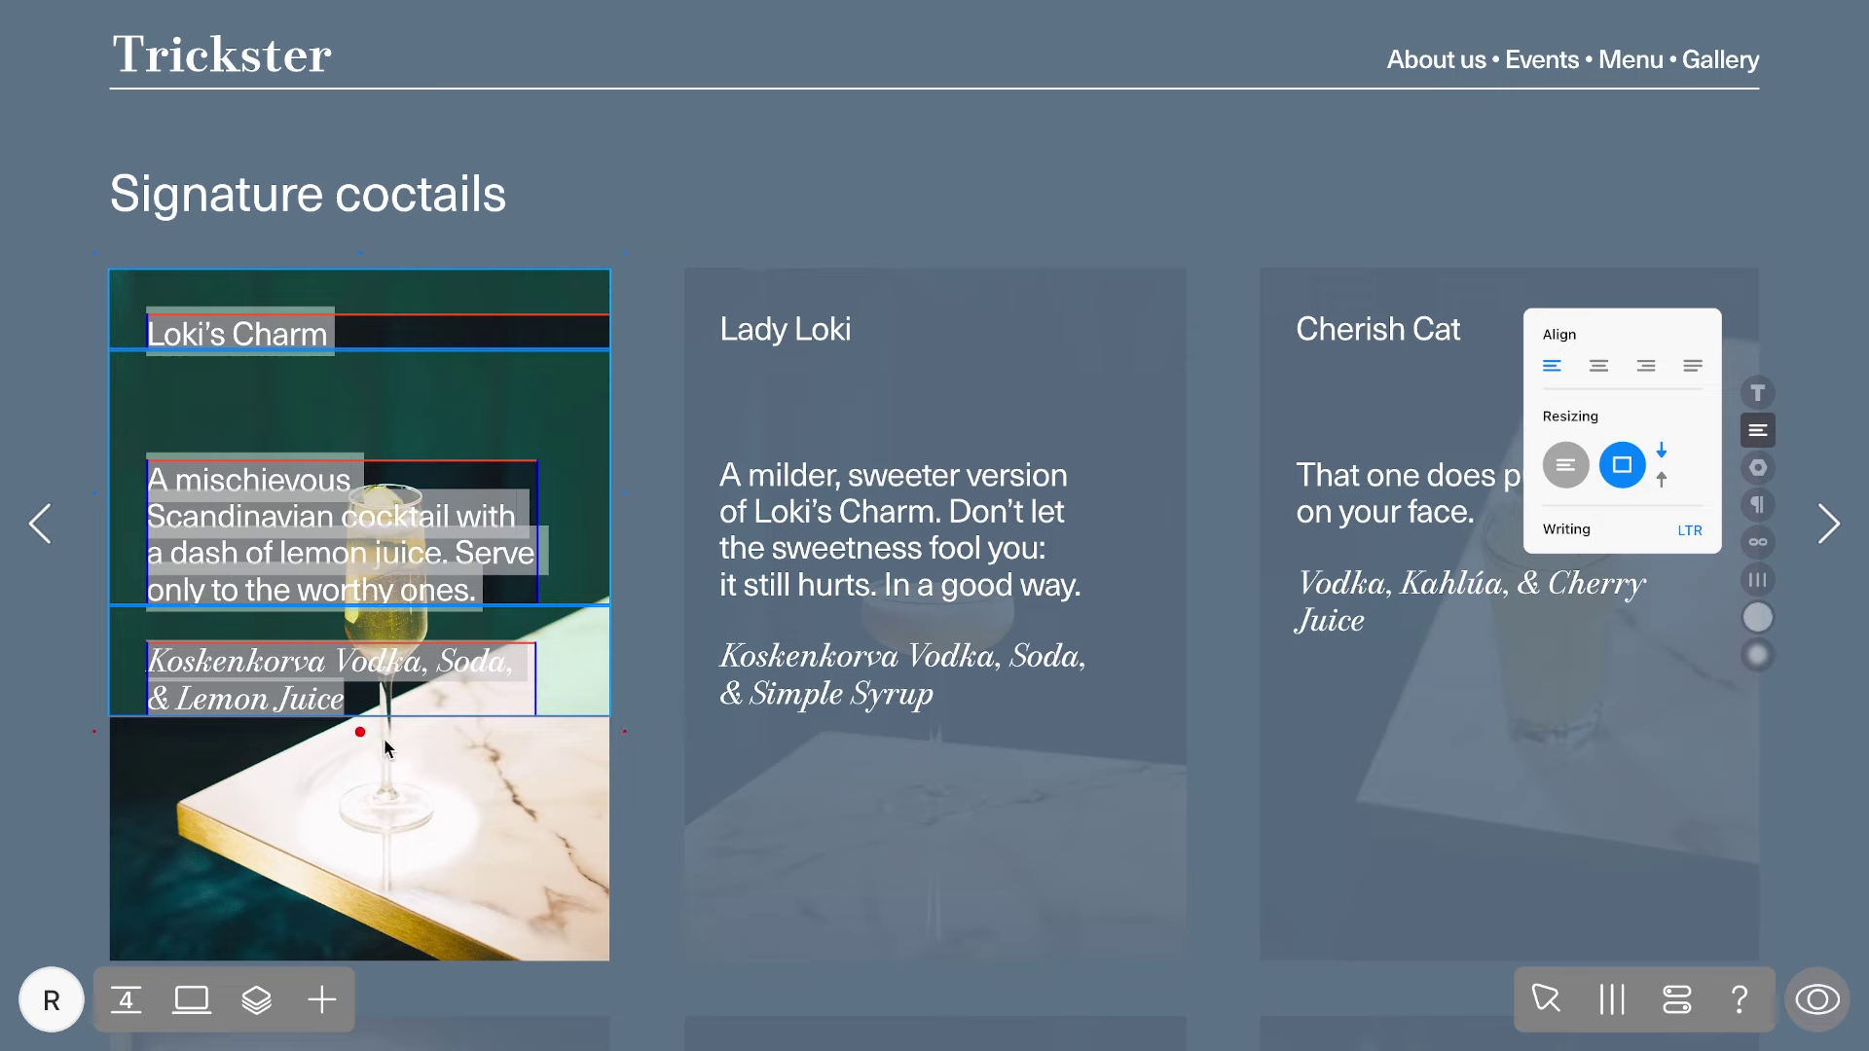
left_click_drag(362, 732, 360, 969)
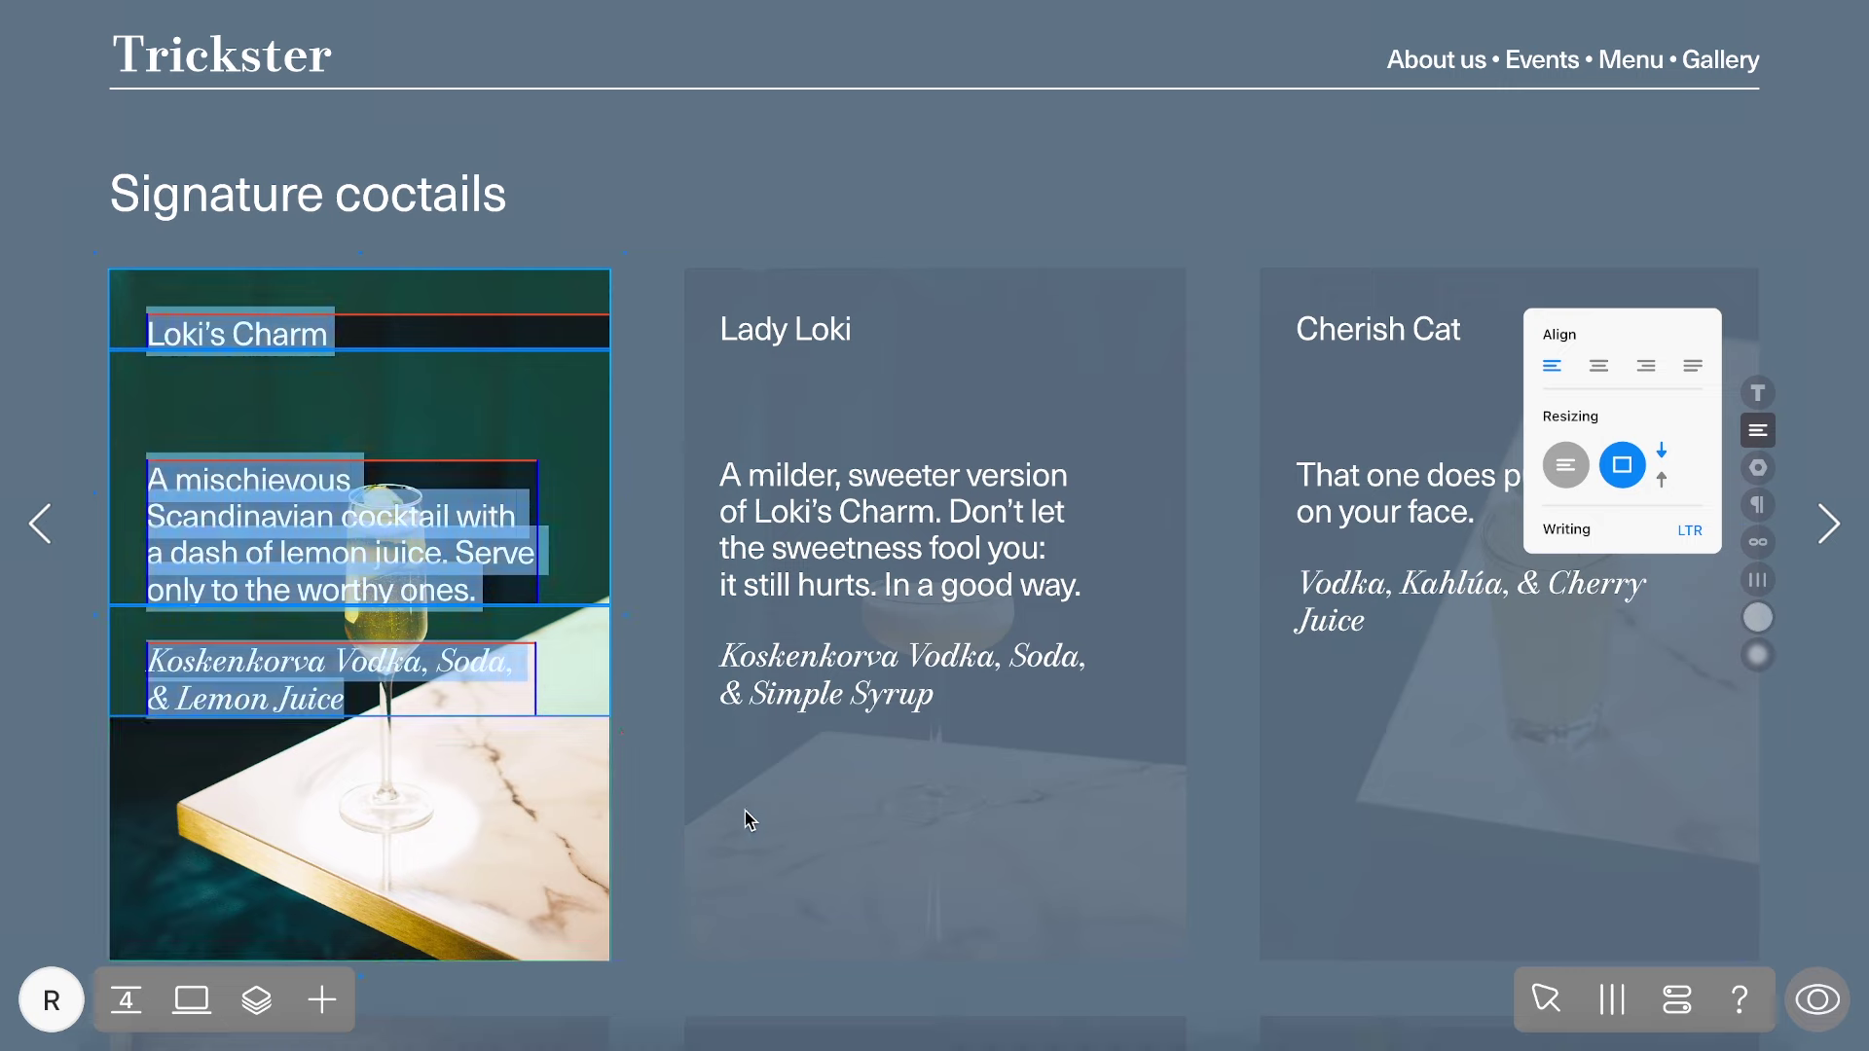
left_click(1757, 467)
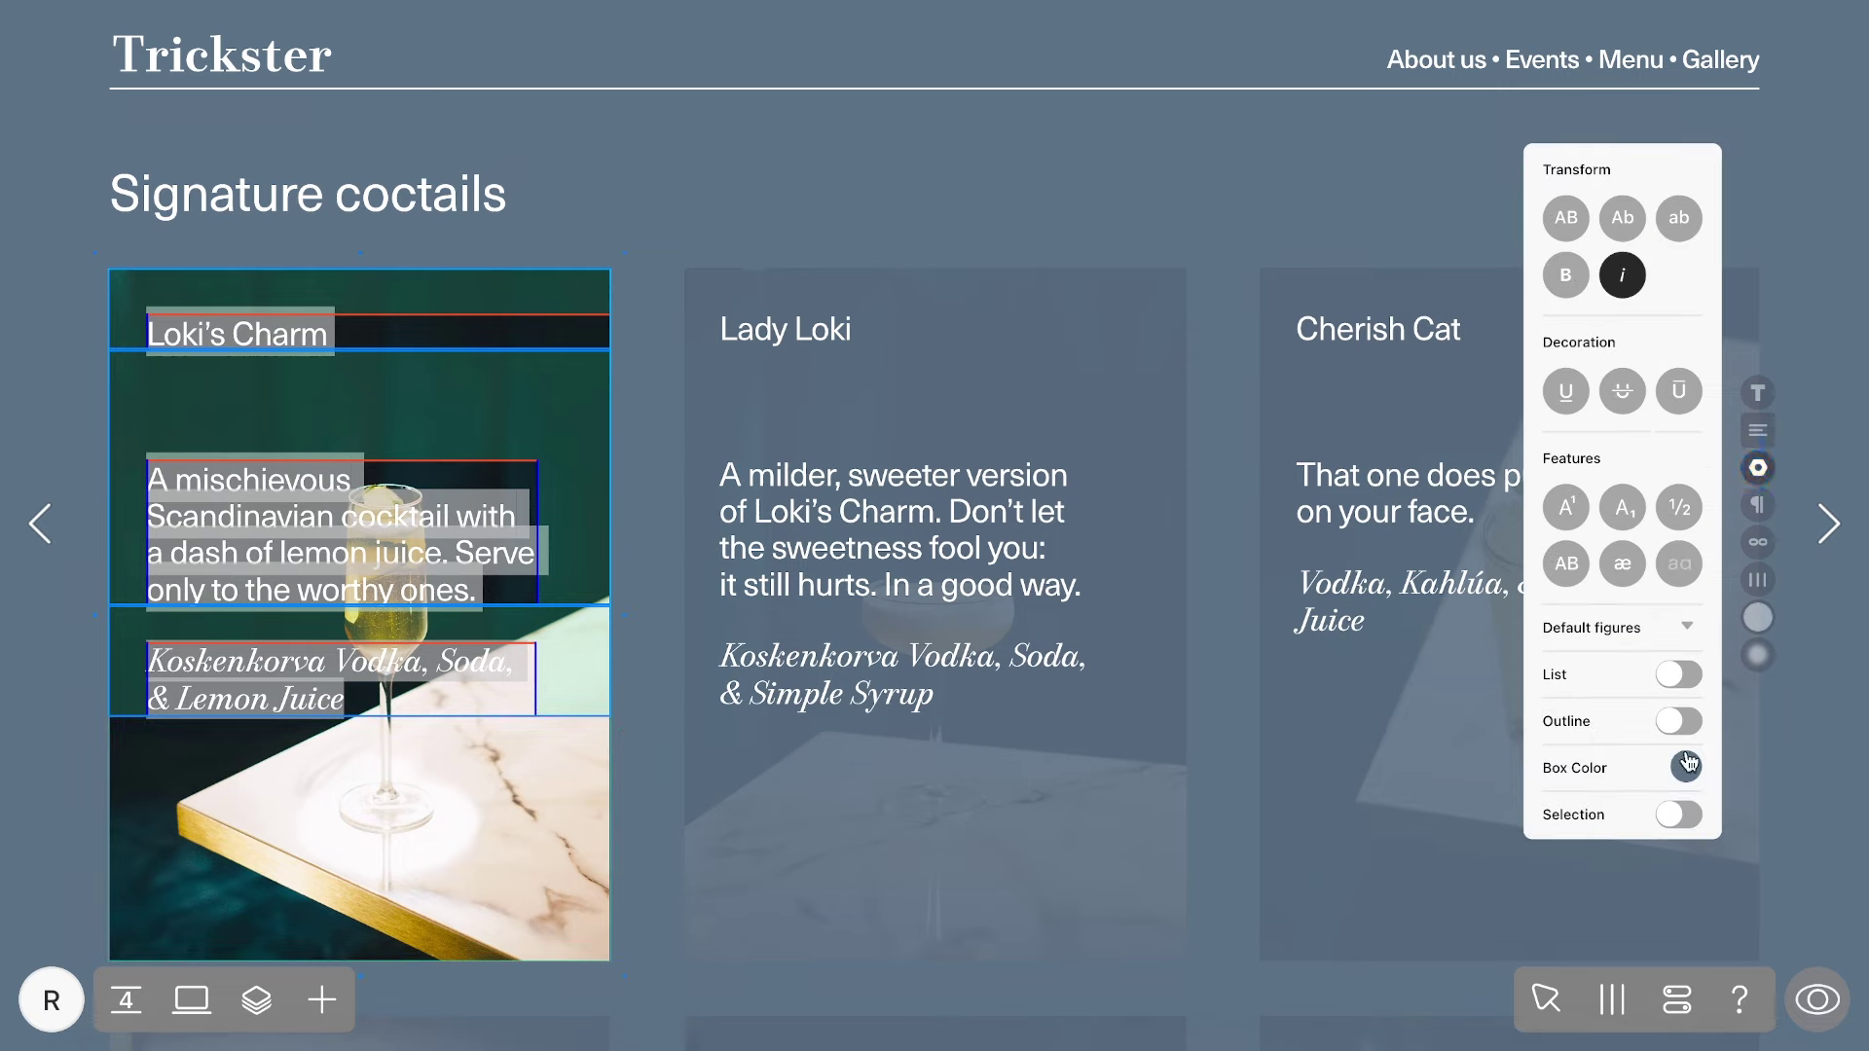
left_click(1686, 765)
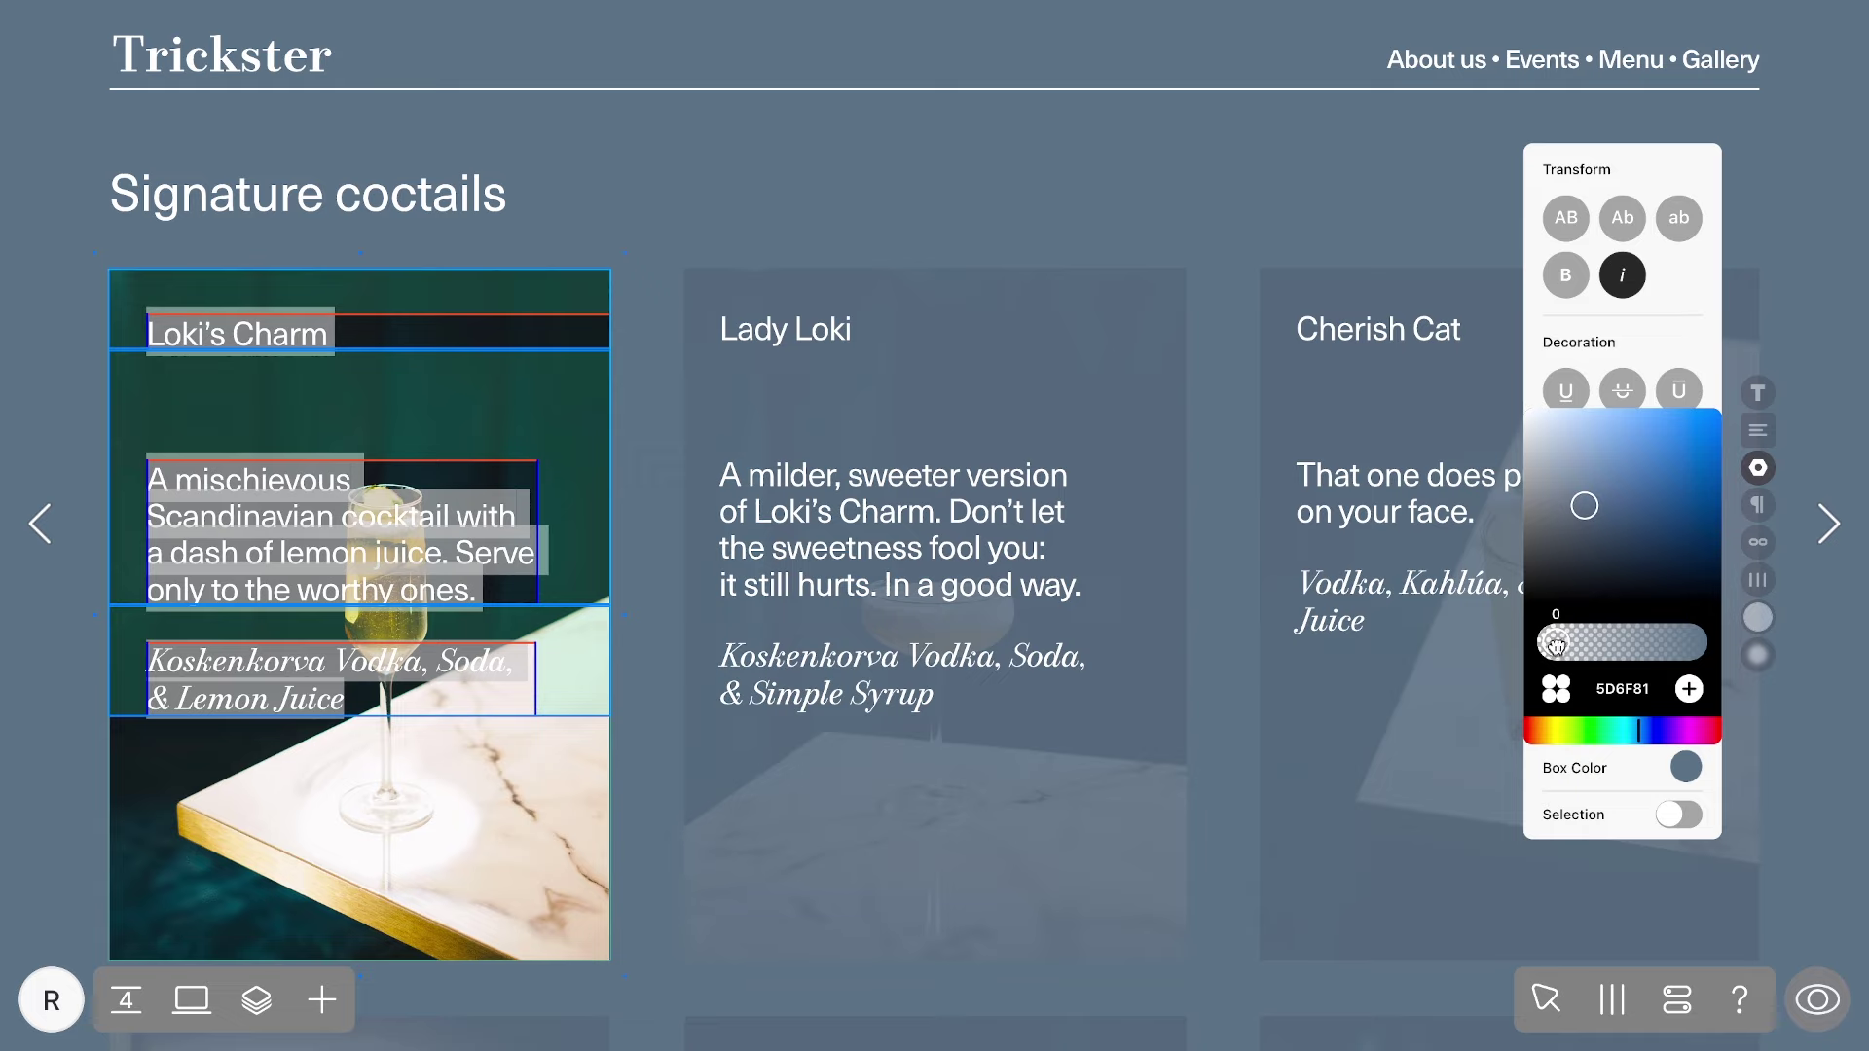
left_click_drag(1555, 644, 1674, 644)
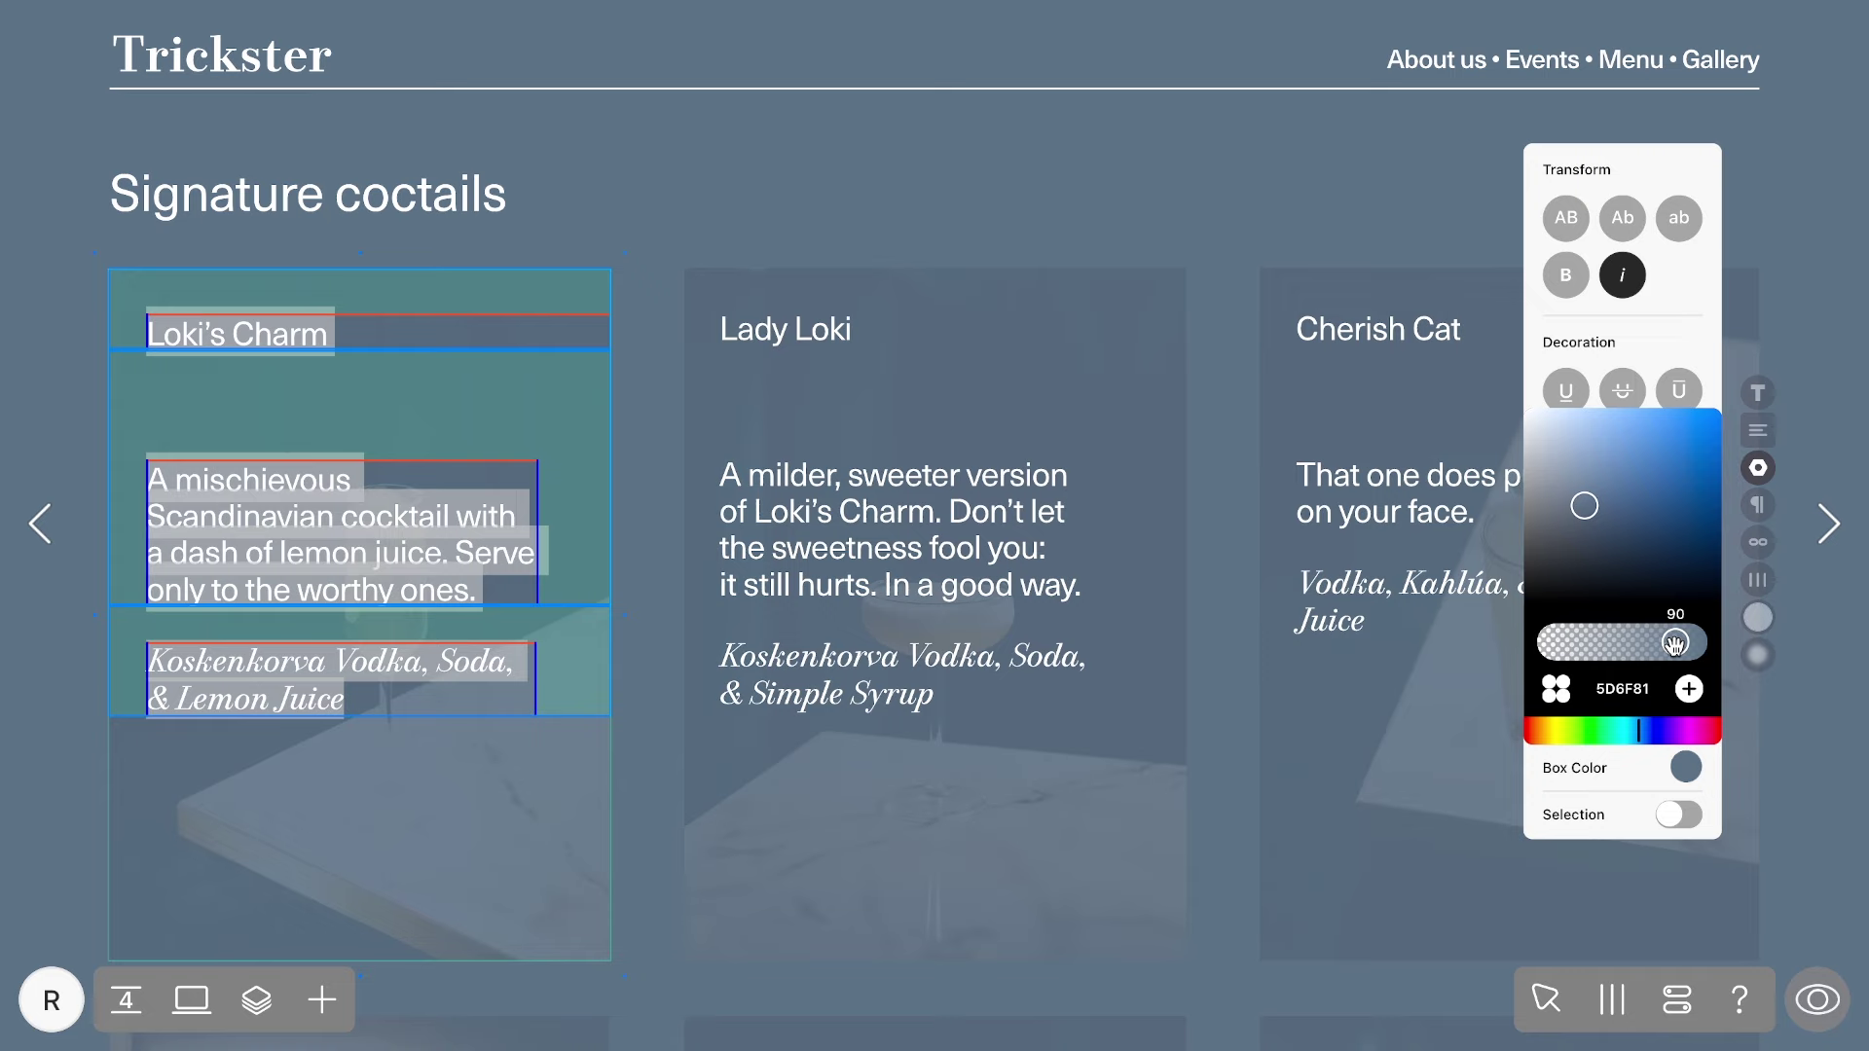
left_click(1230, 598)
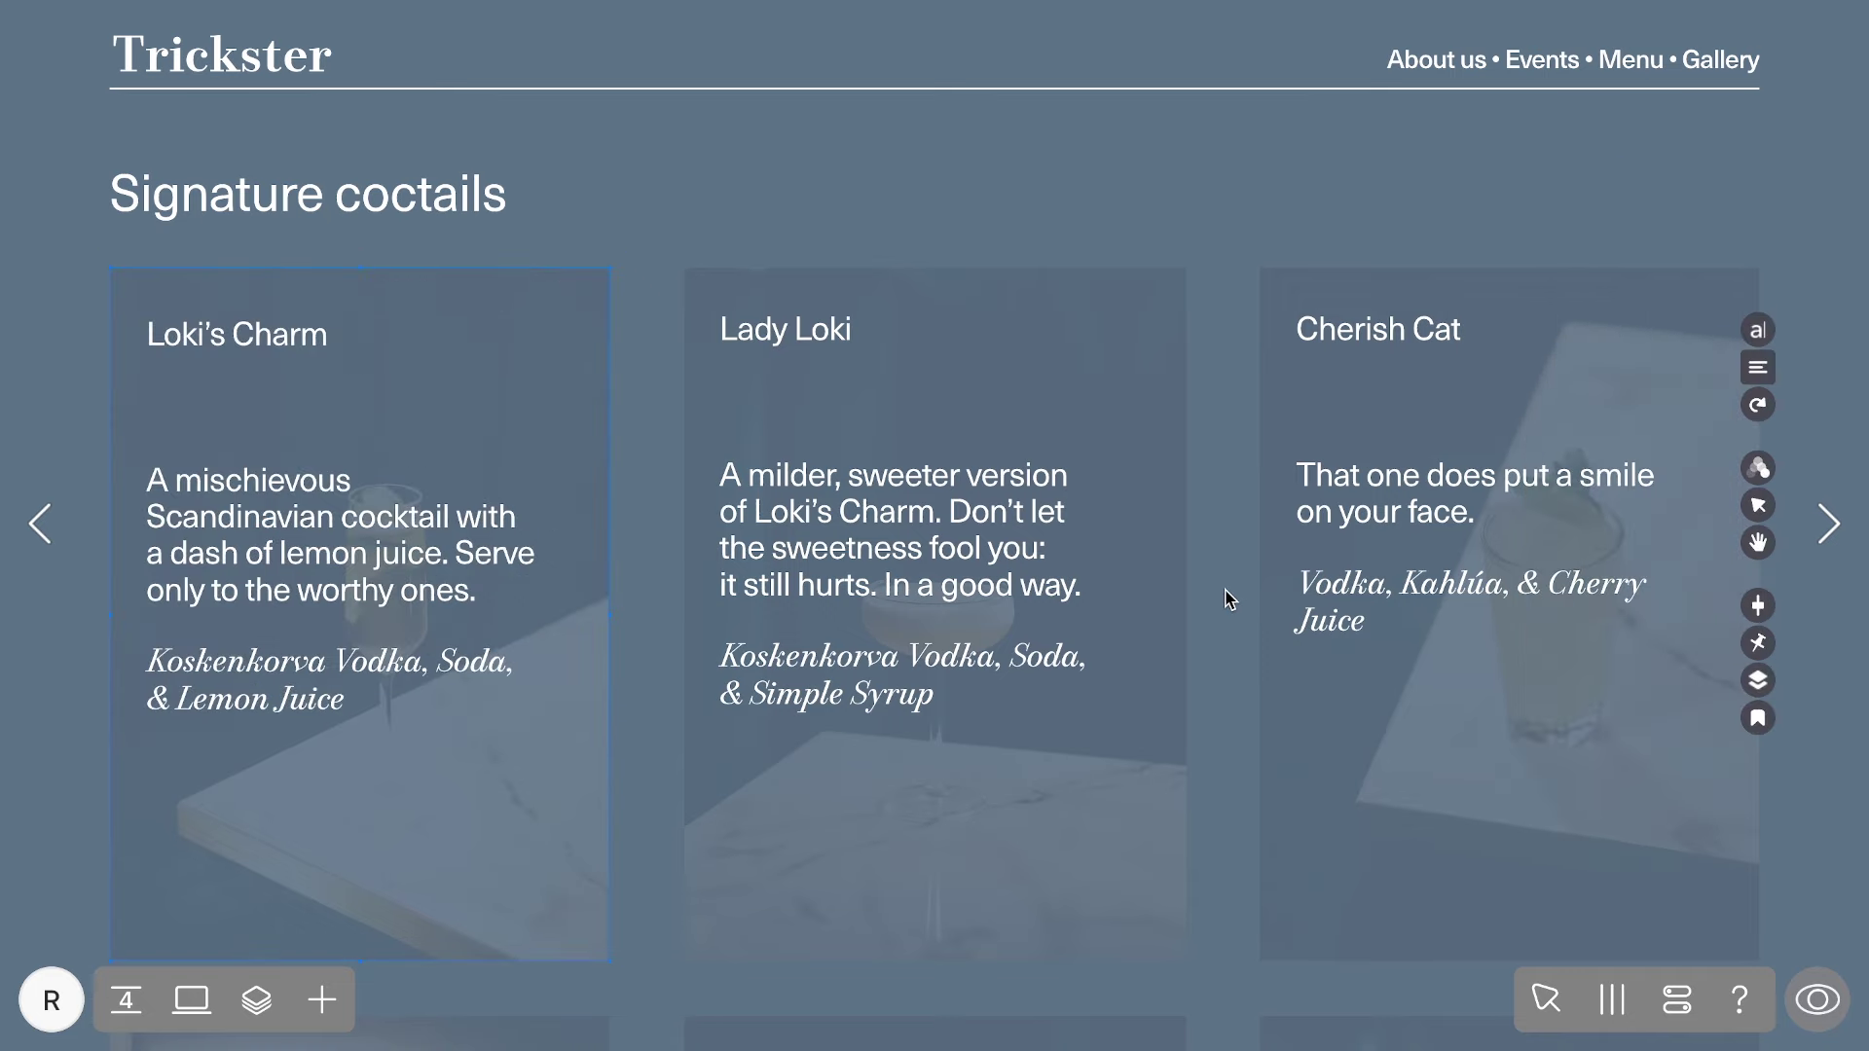
Add a hover-triggered opacity fade-in to the Loki's Charm text and preview it.
left_click(1758, 468)
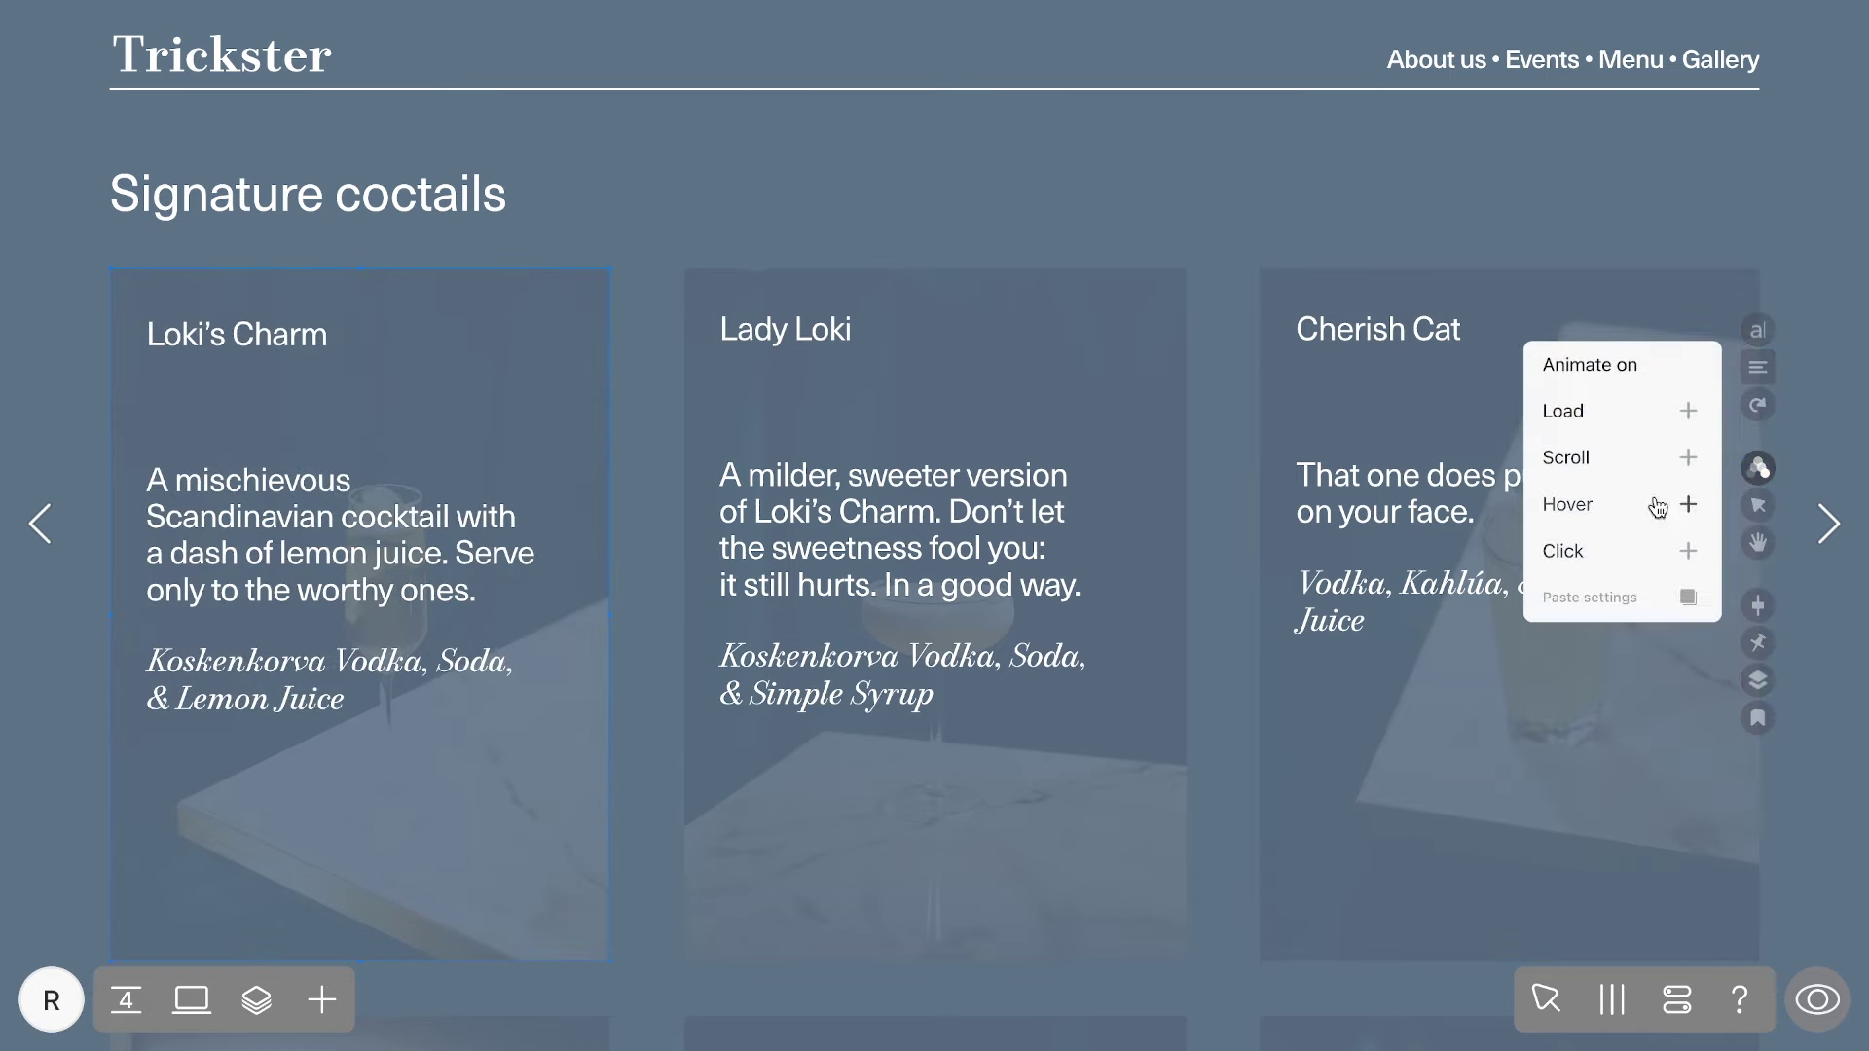
left_click(1655, 500)
left_click(1600, 380)
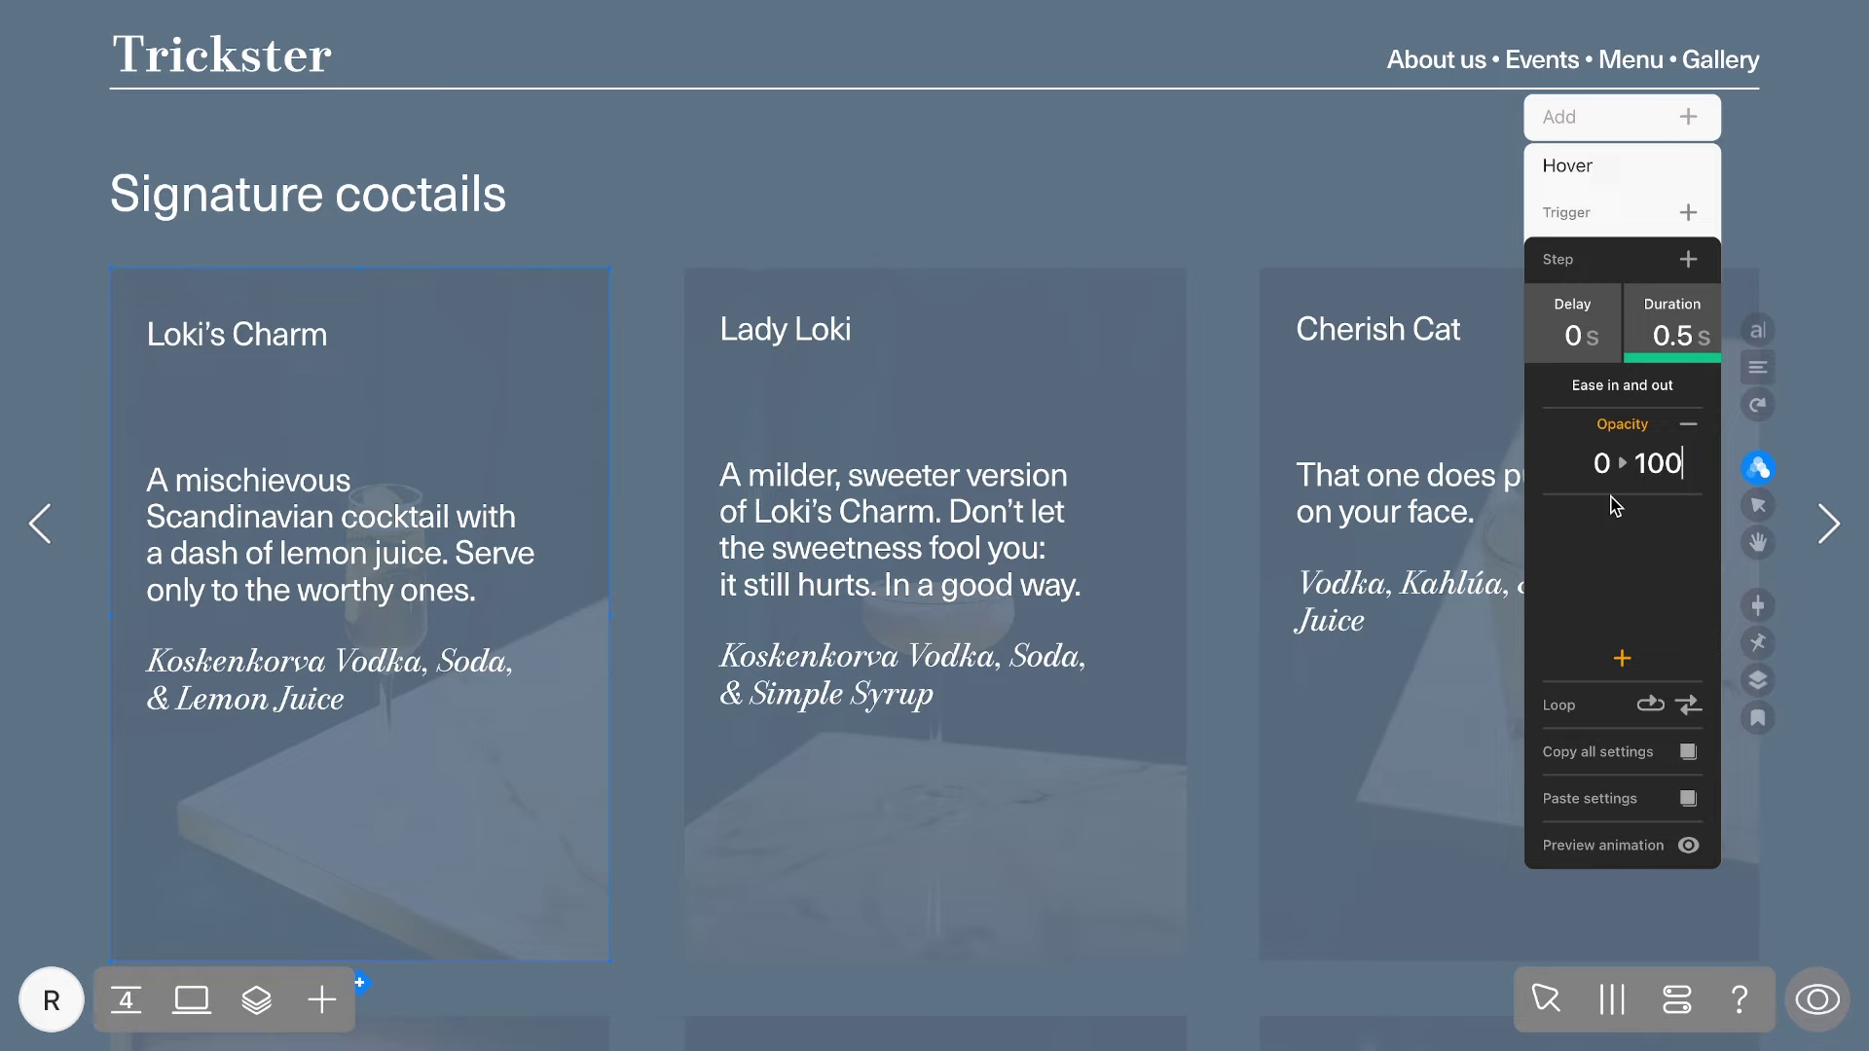
left_click(1817, 1000)
mouse_move(536, 697)
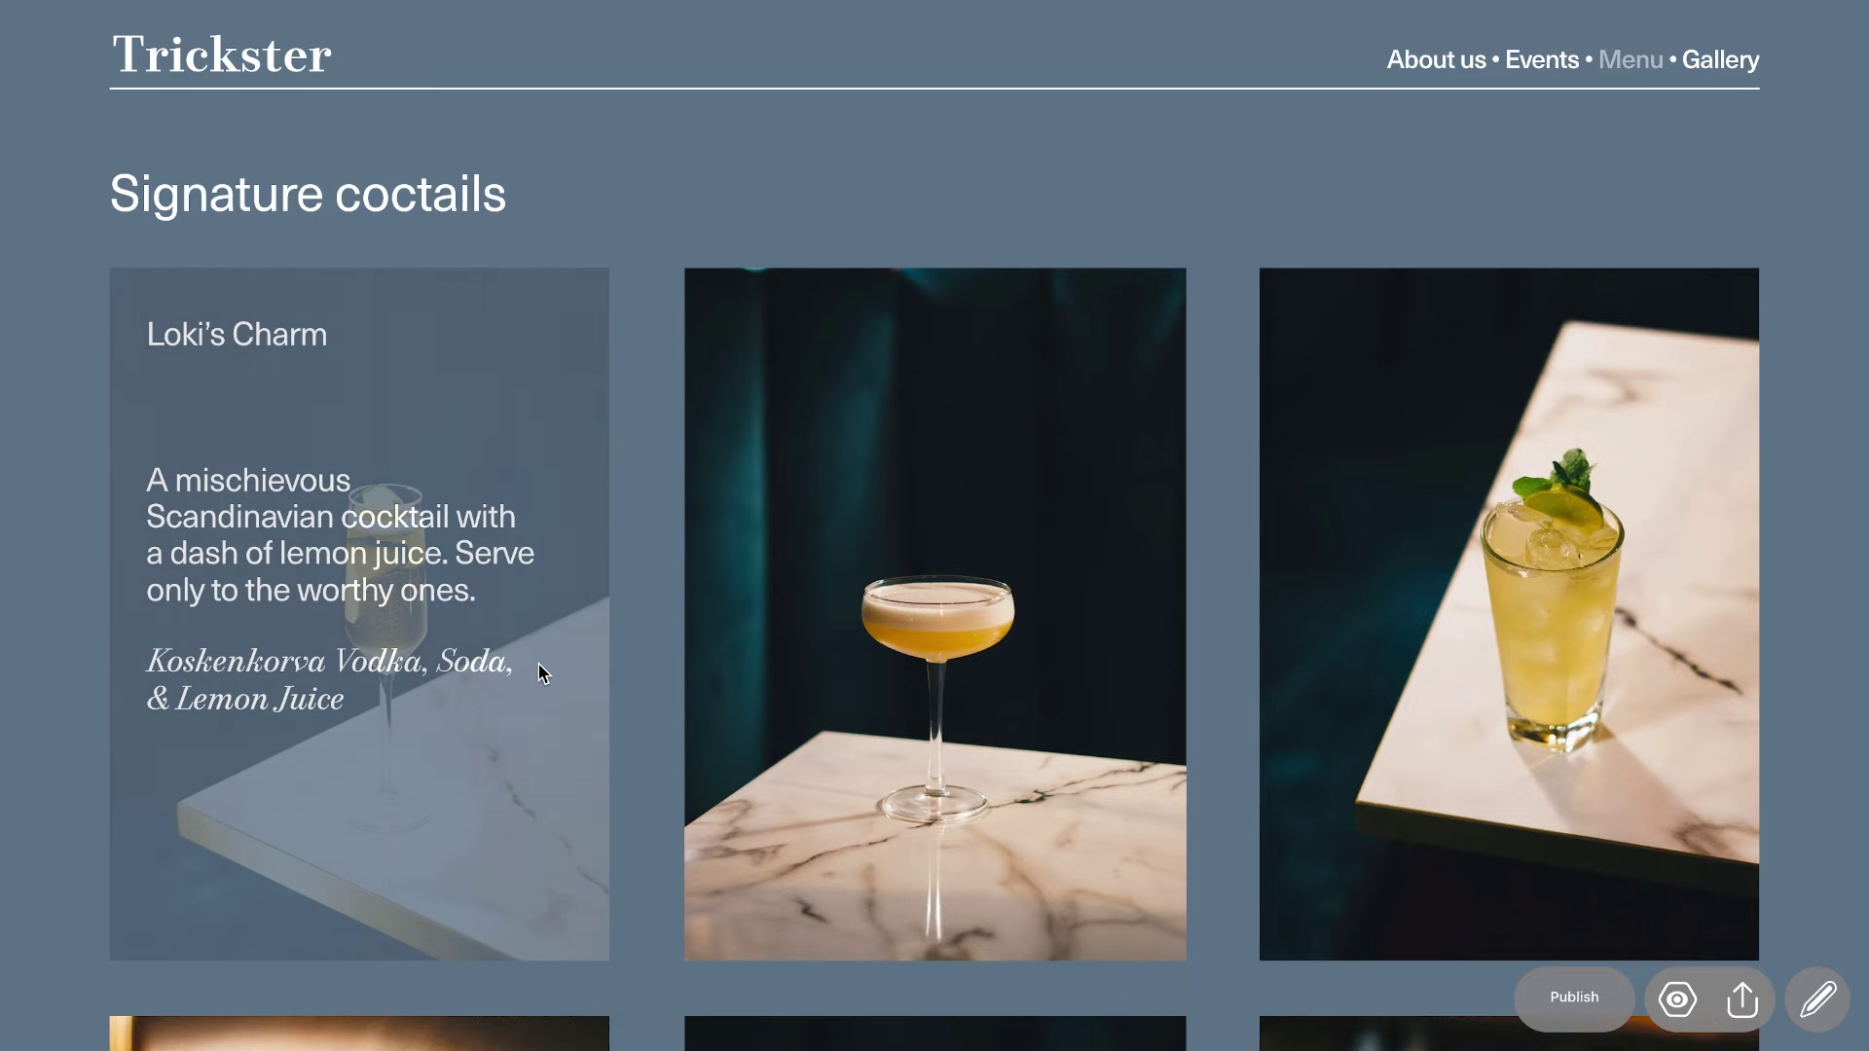
Leave the preview and place the salmon photo over the first food image.
scroll(989, 955, "down", 9)
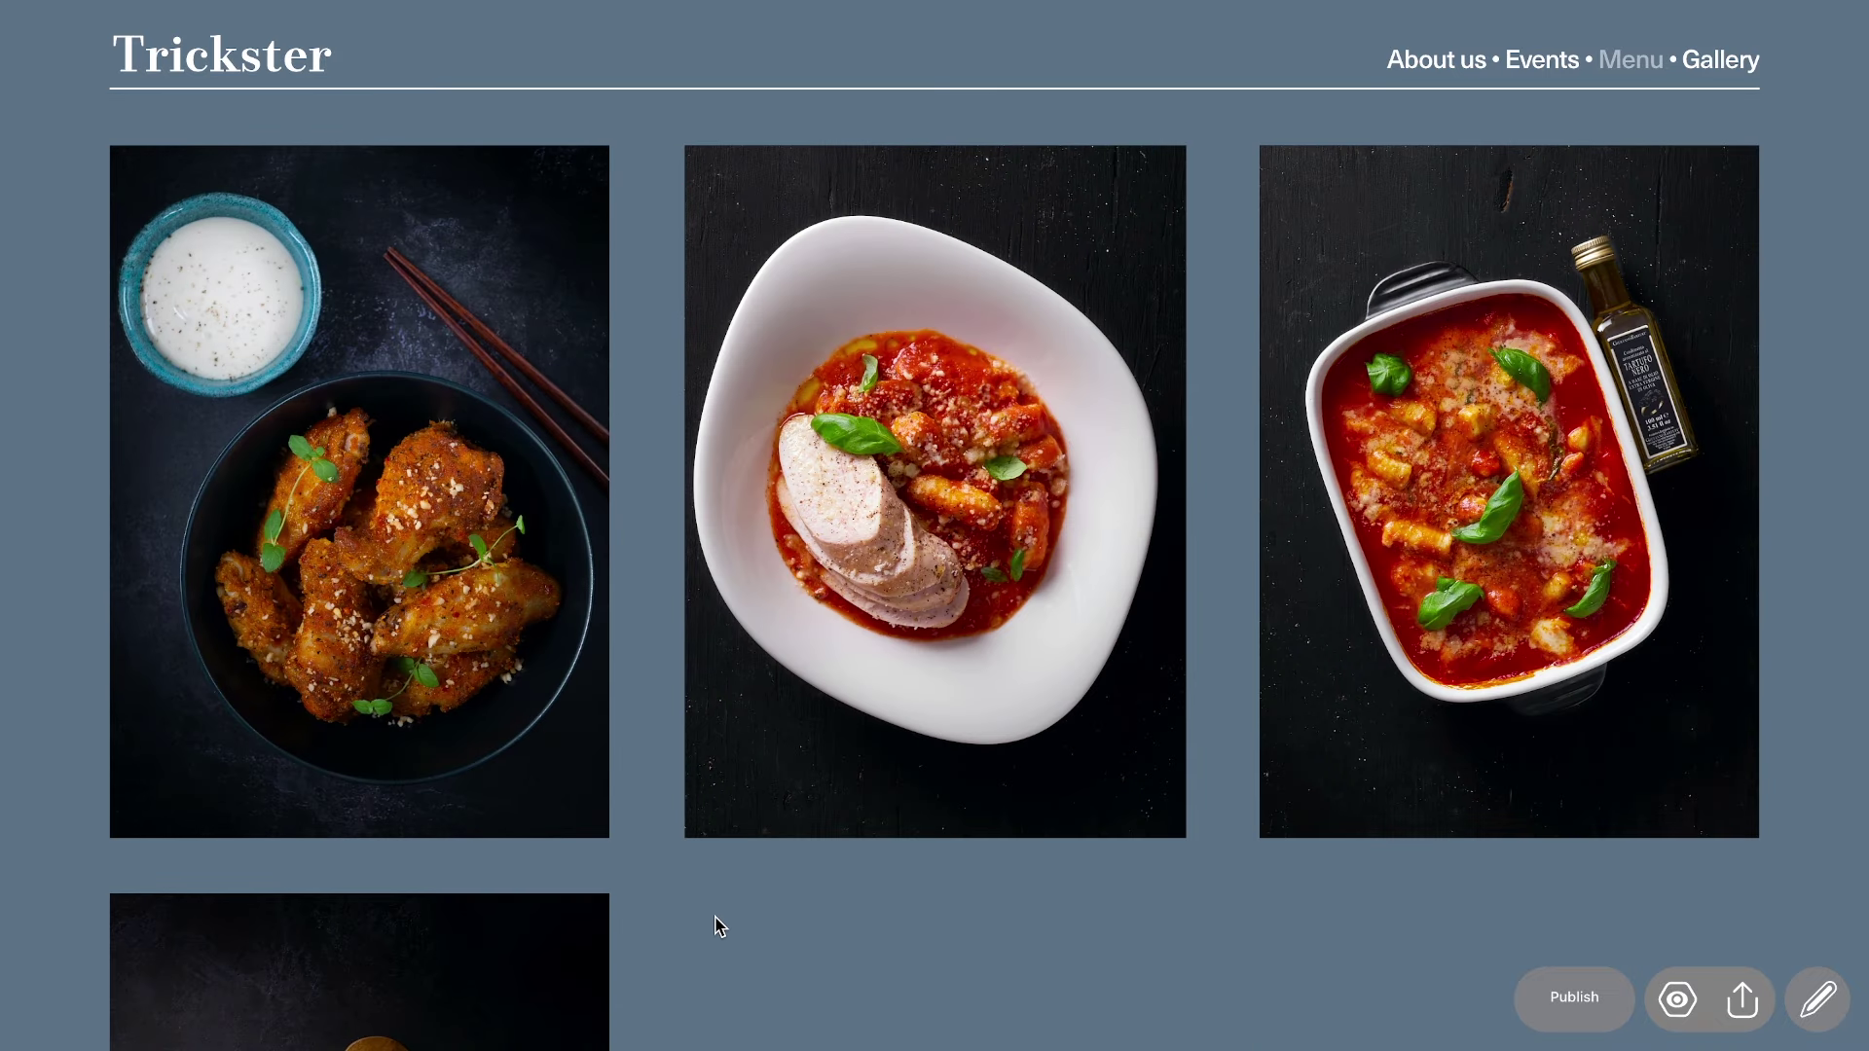
key("Escape")
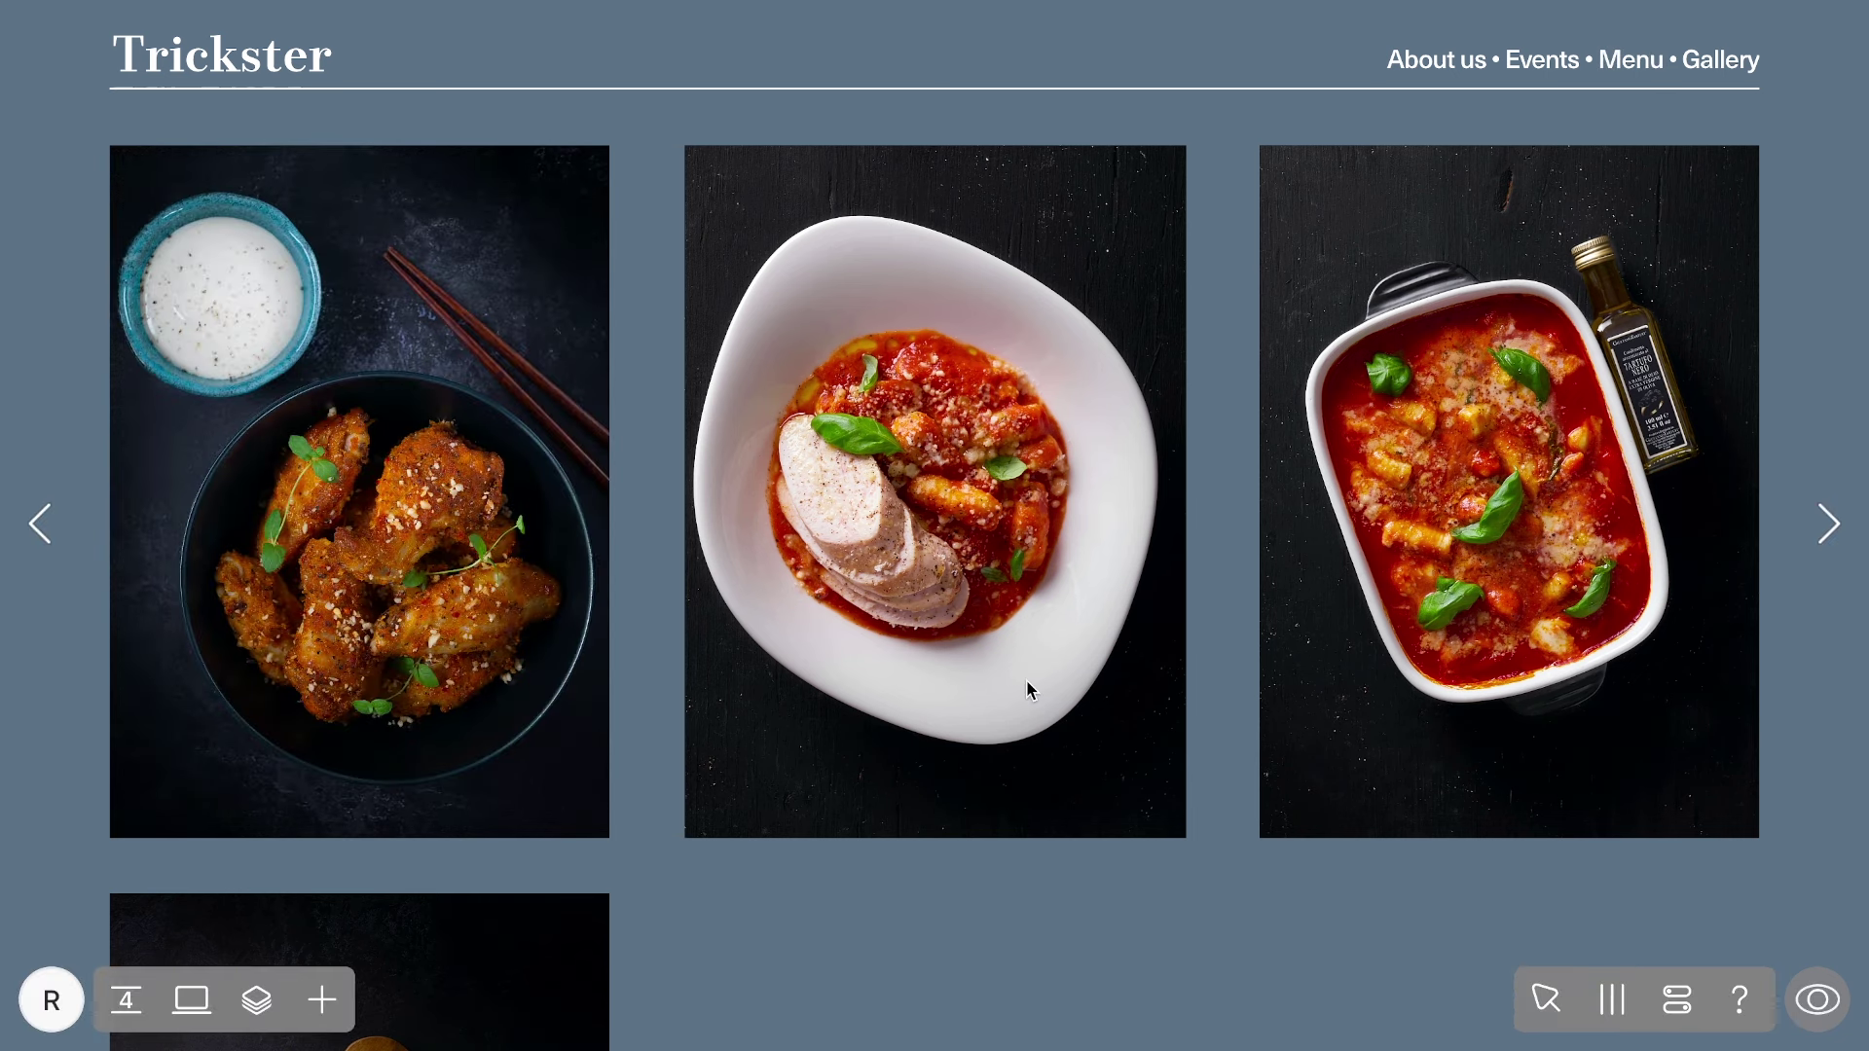
left_click_drag(1026, 679, 484, 624)
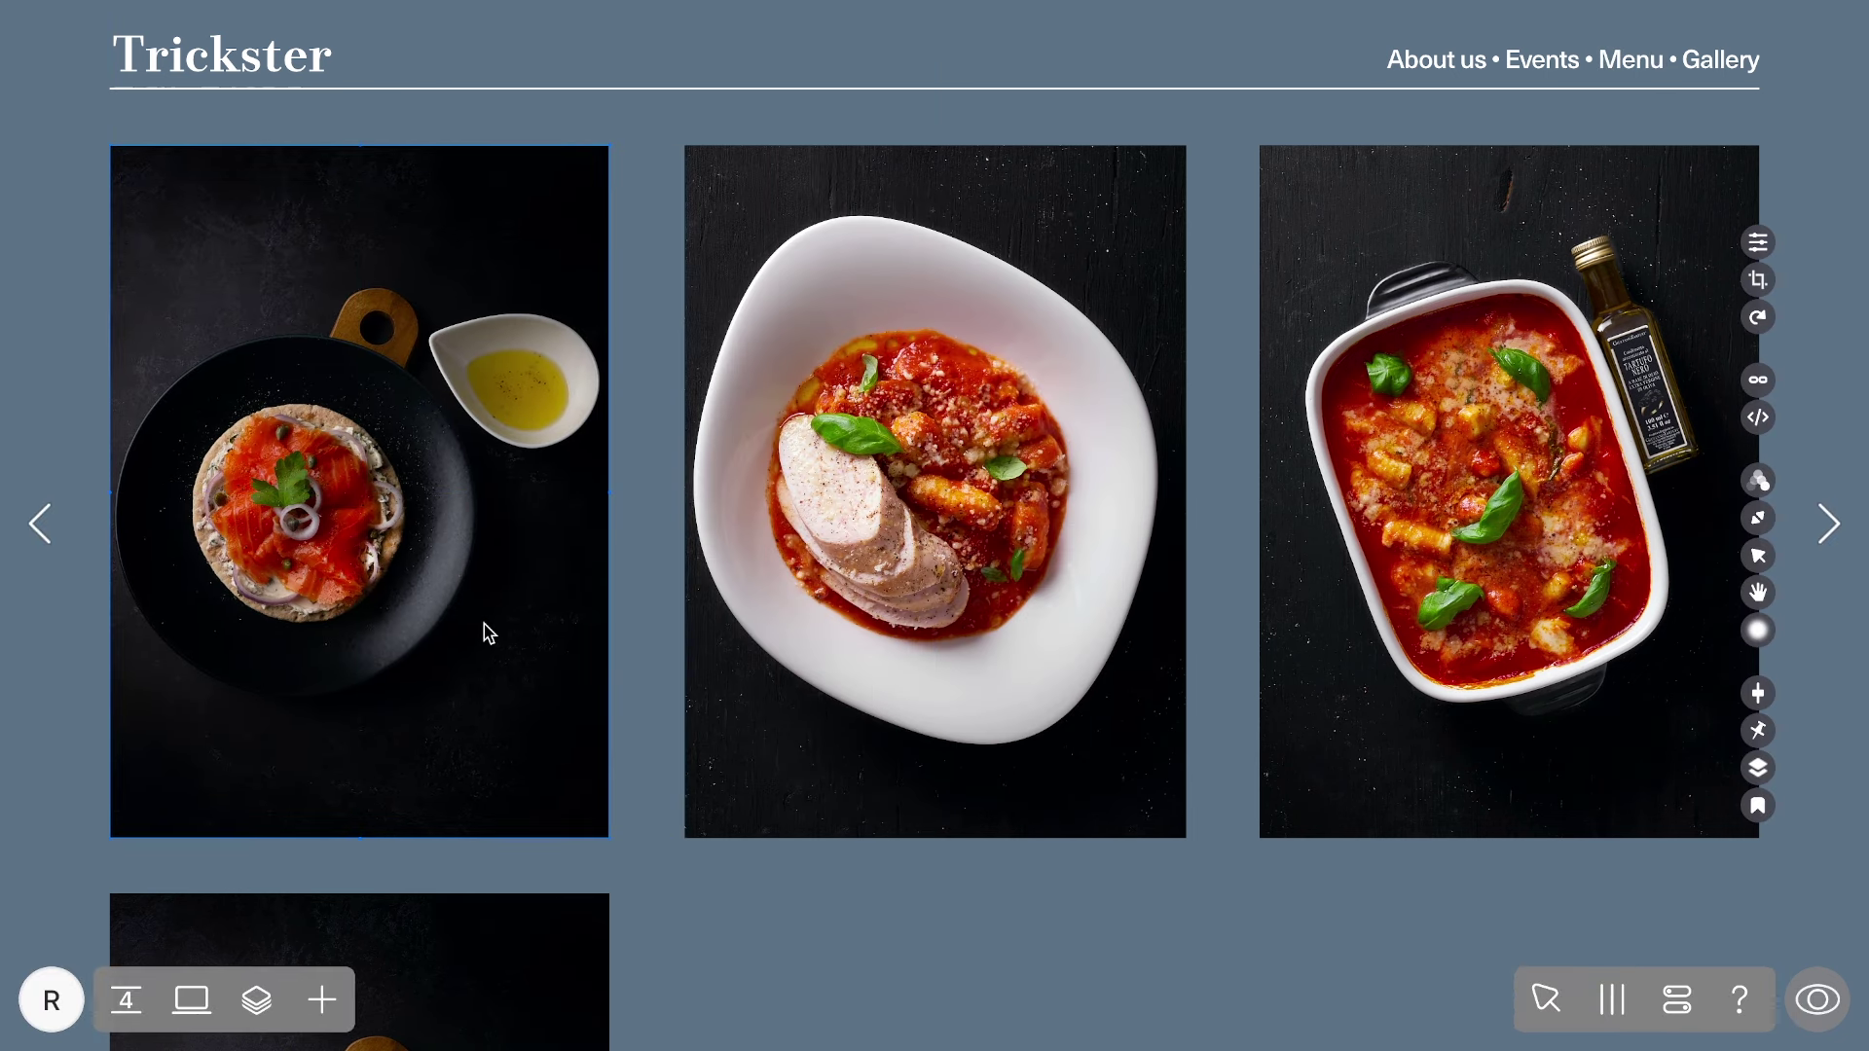
Give the salmon photo a hover opacity fade with 0.2 s duration, then preview.
left_click(1757, 481)
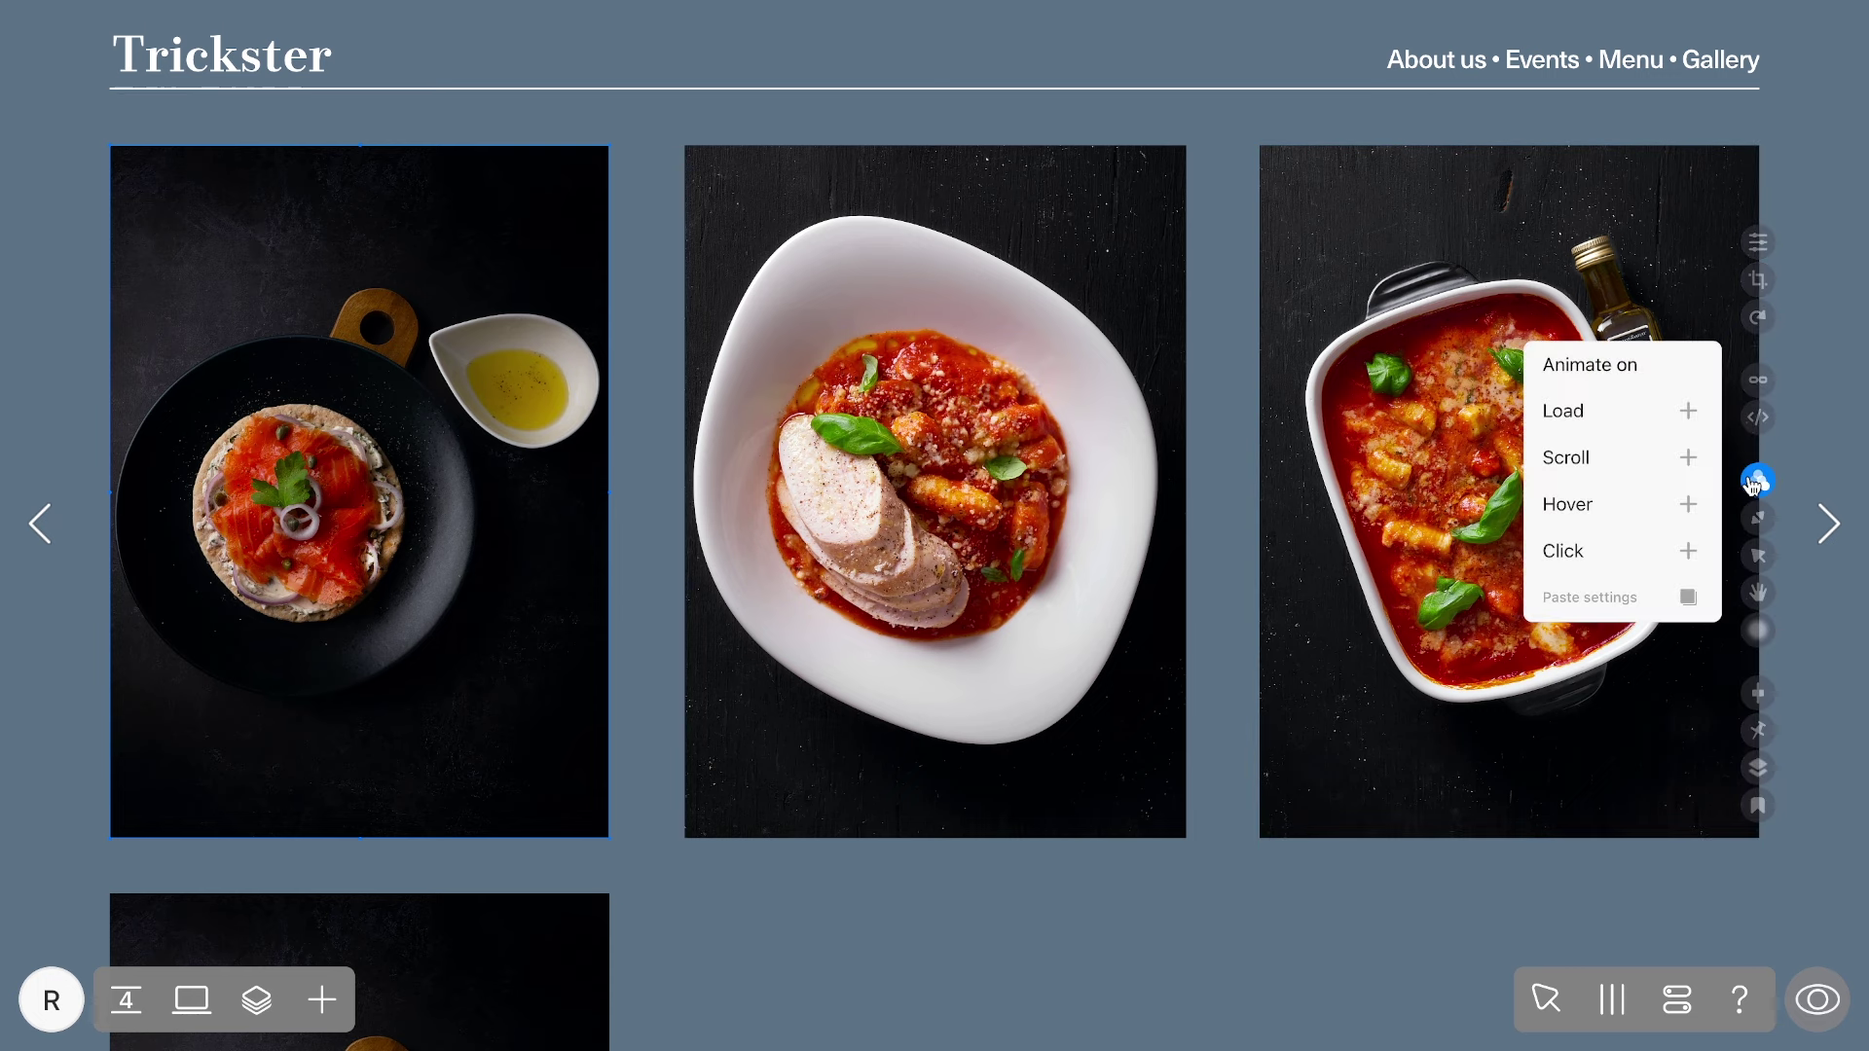
left_click(1640, 504)
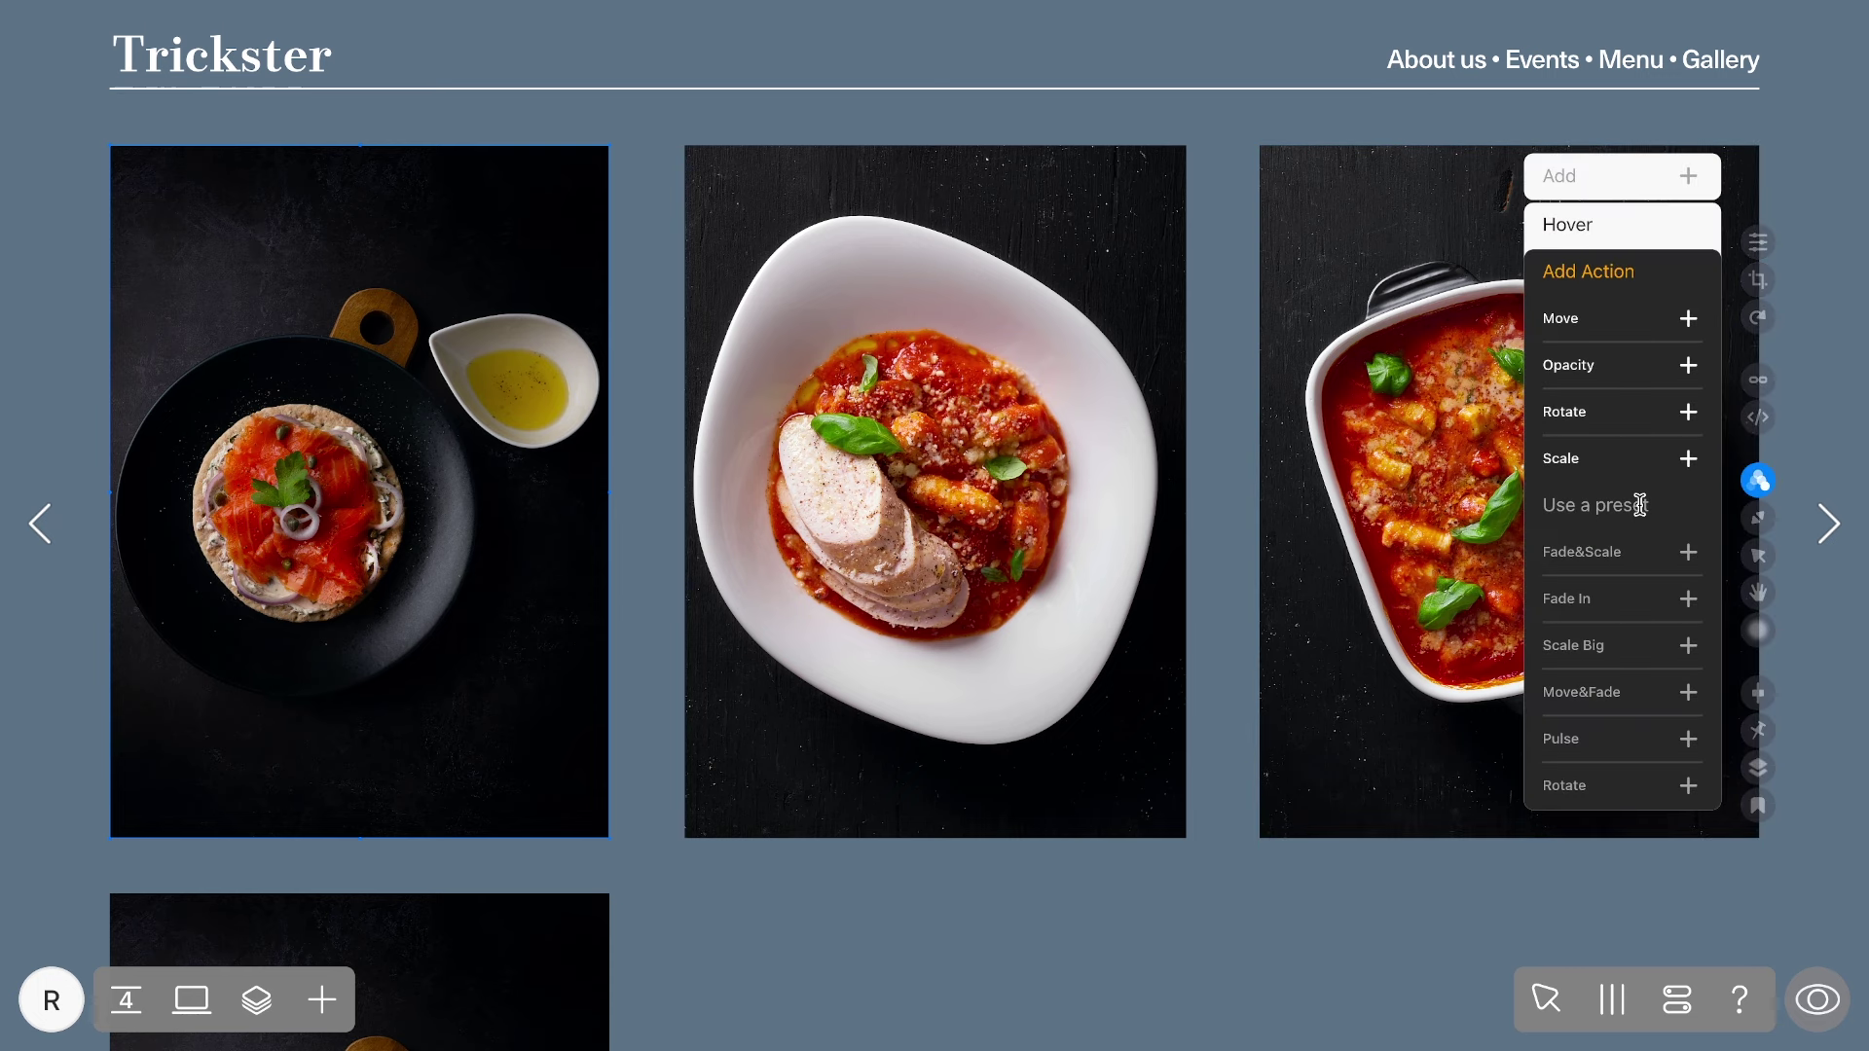
left_click(1604, 370)
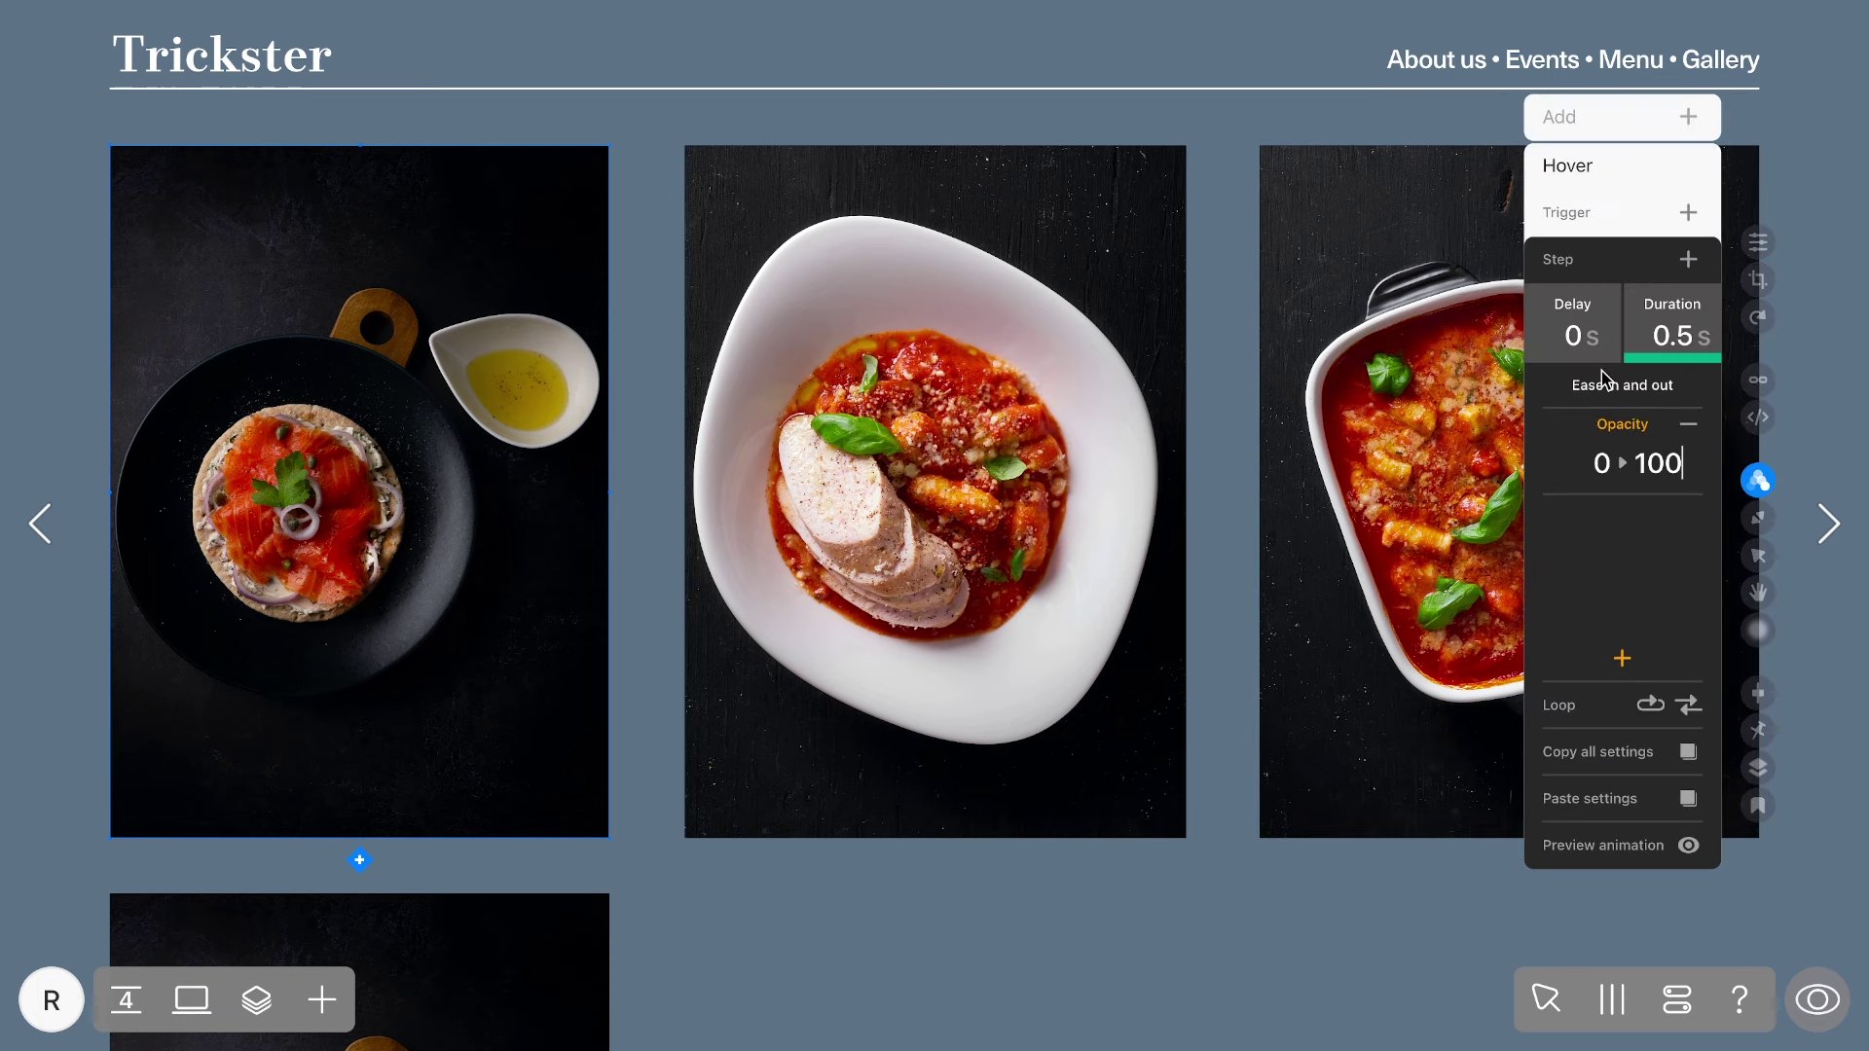
left_click(1679, 336)
key("BackSpace")
type("2")
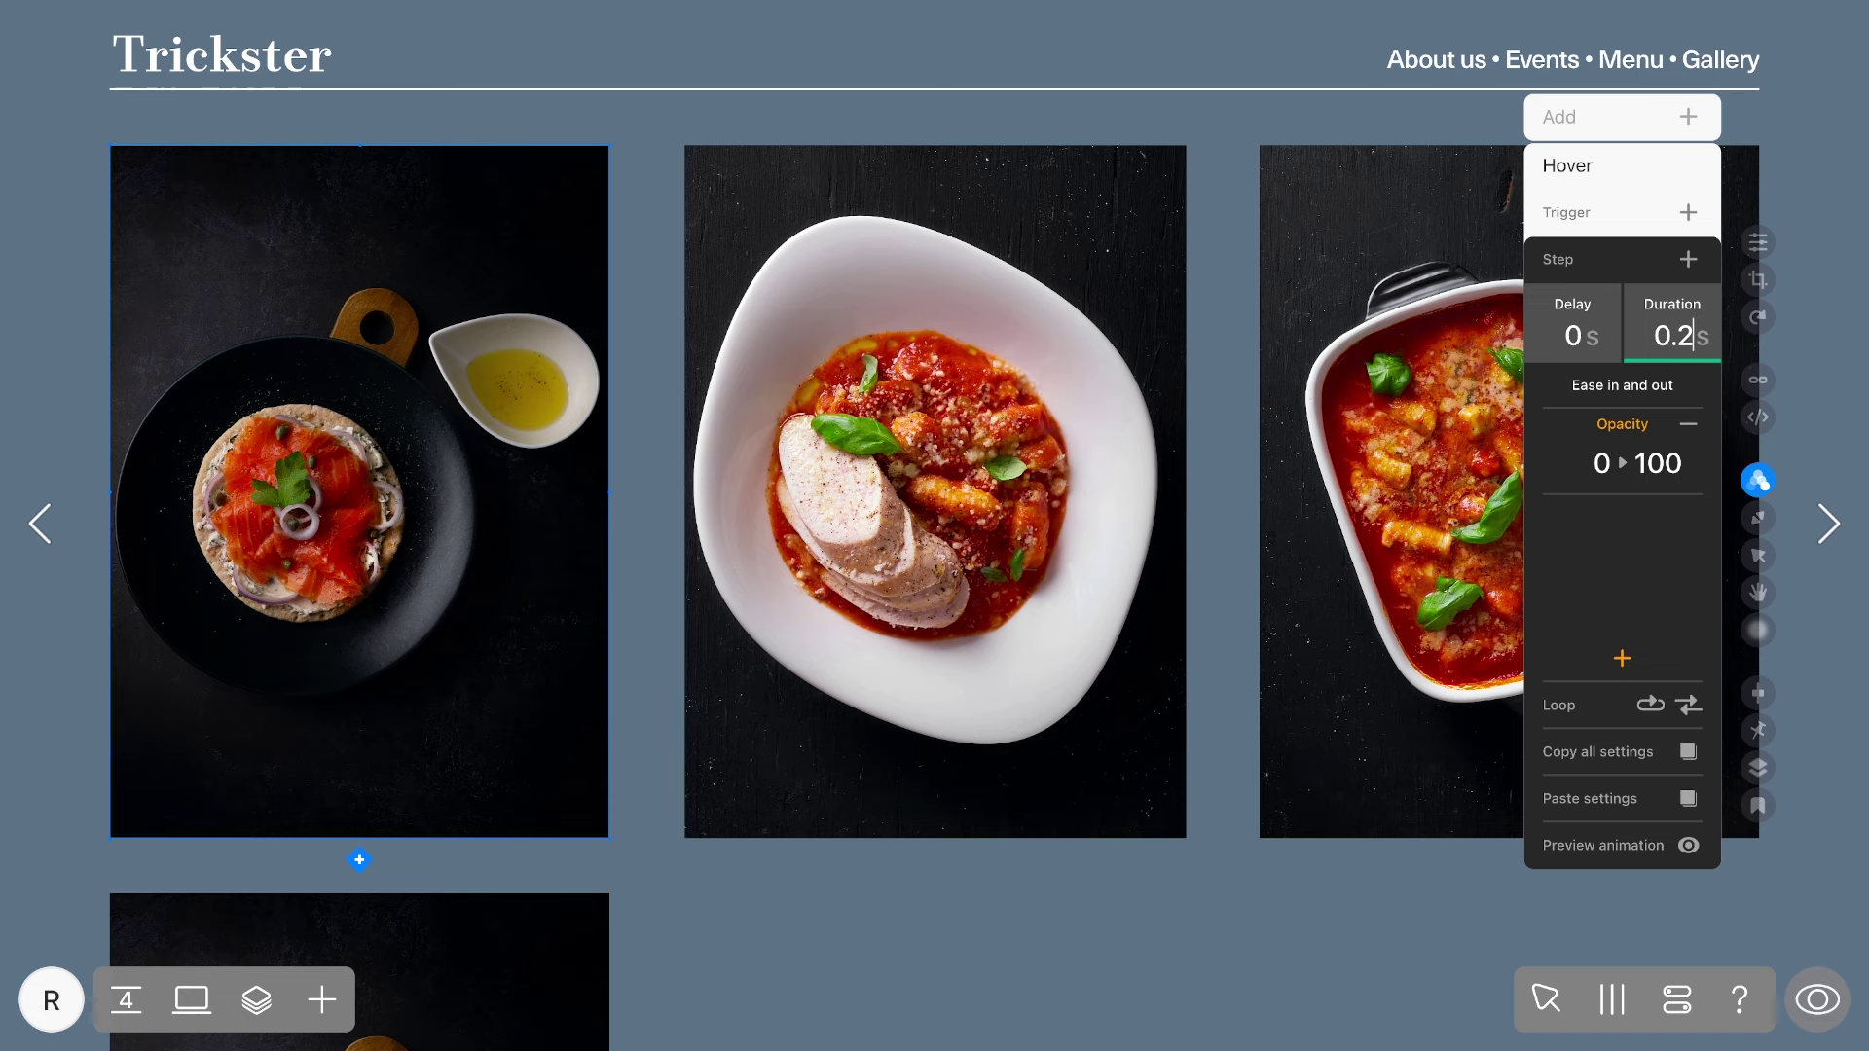
left_click(1818, 999)
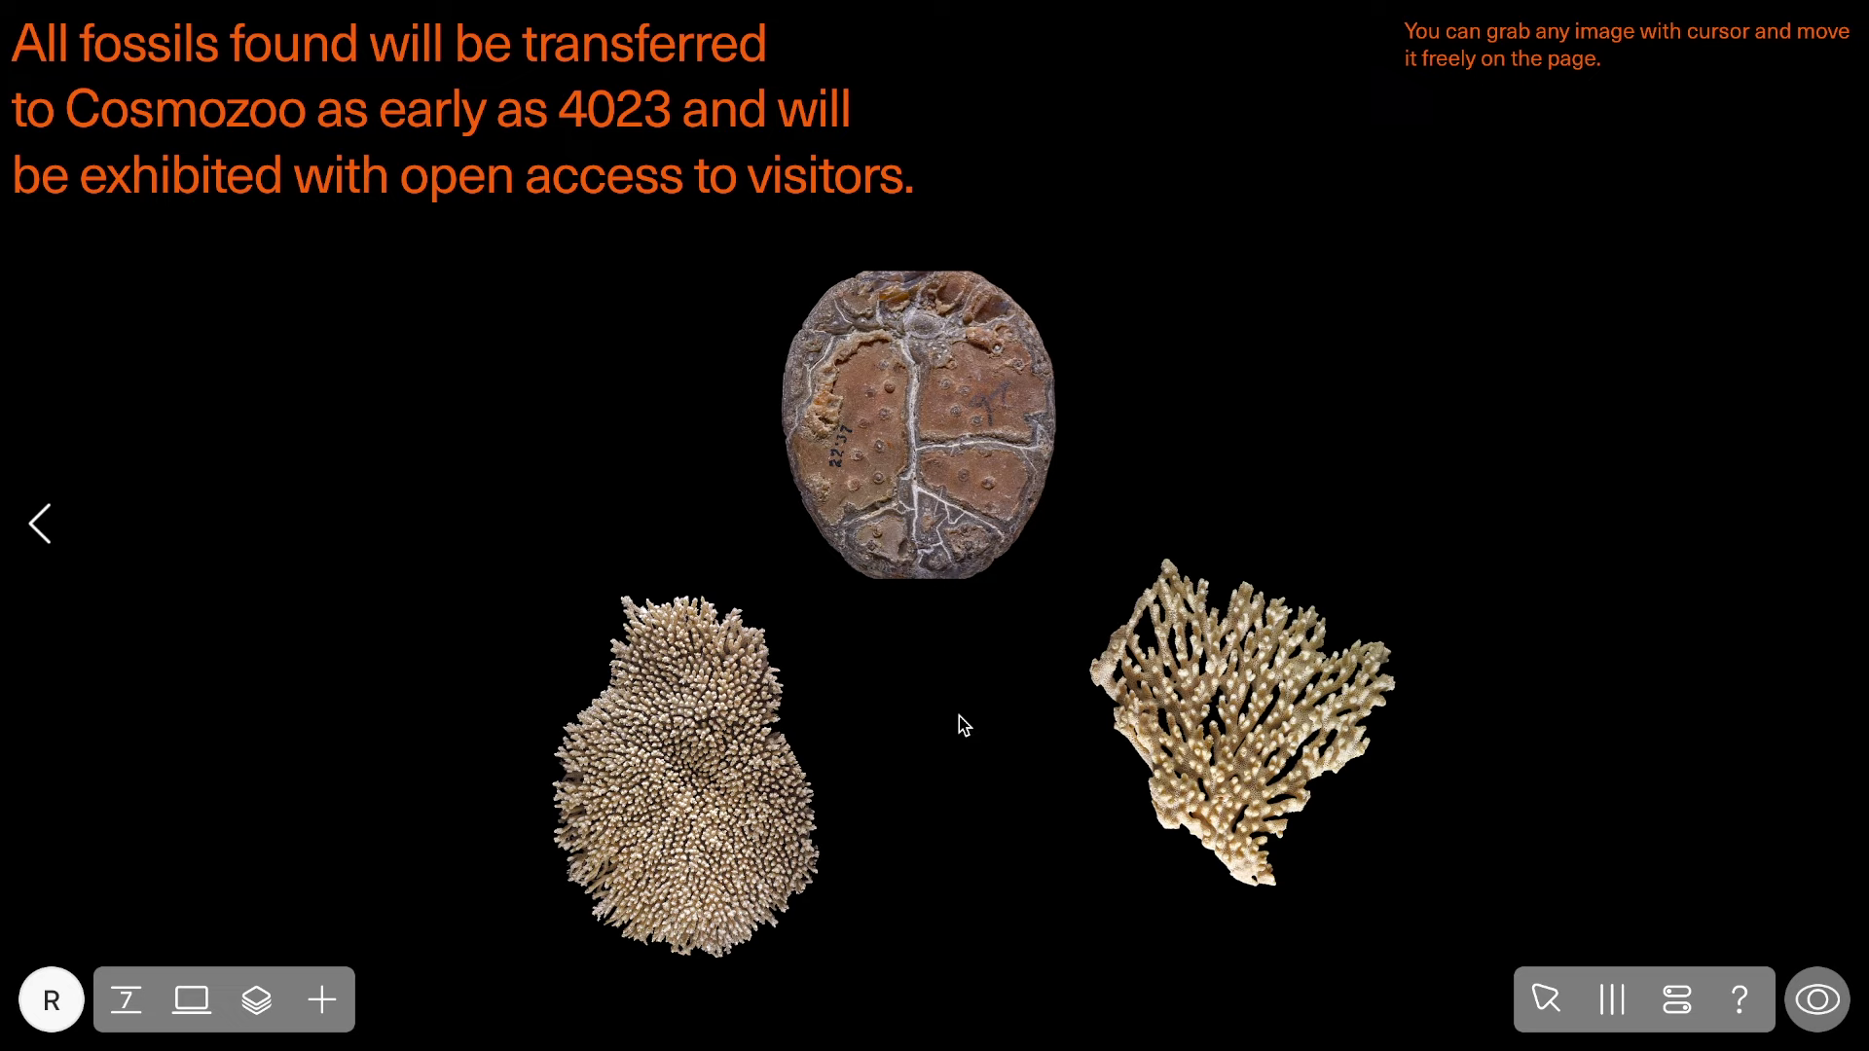
Drop the left coral below the screen and give it a scroll Move ending near -350, snapped under the fossil.
left_click(720, 779)
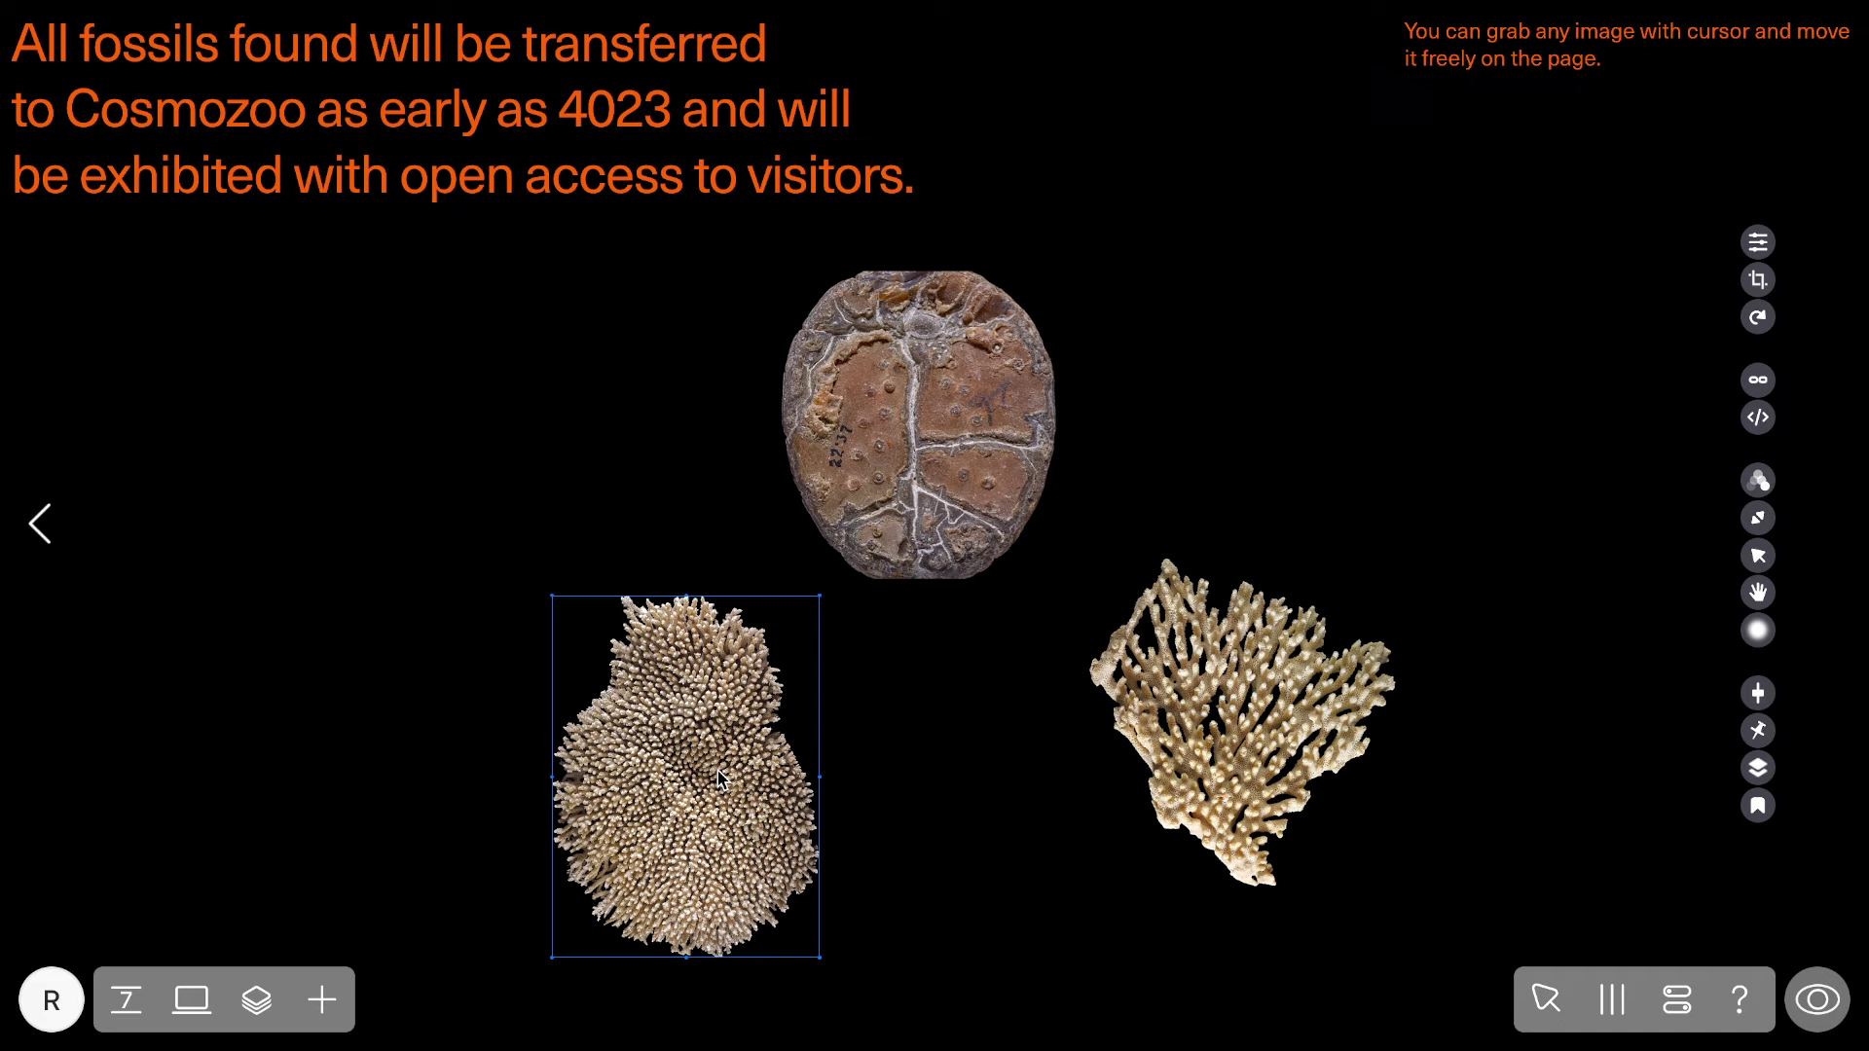
left_click_drag(720, 779, 714, 979)
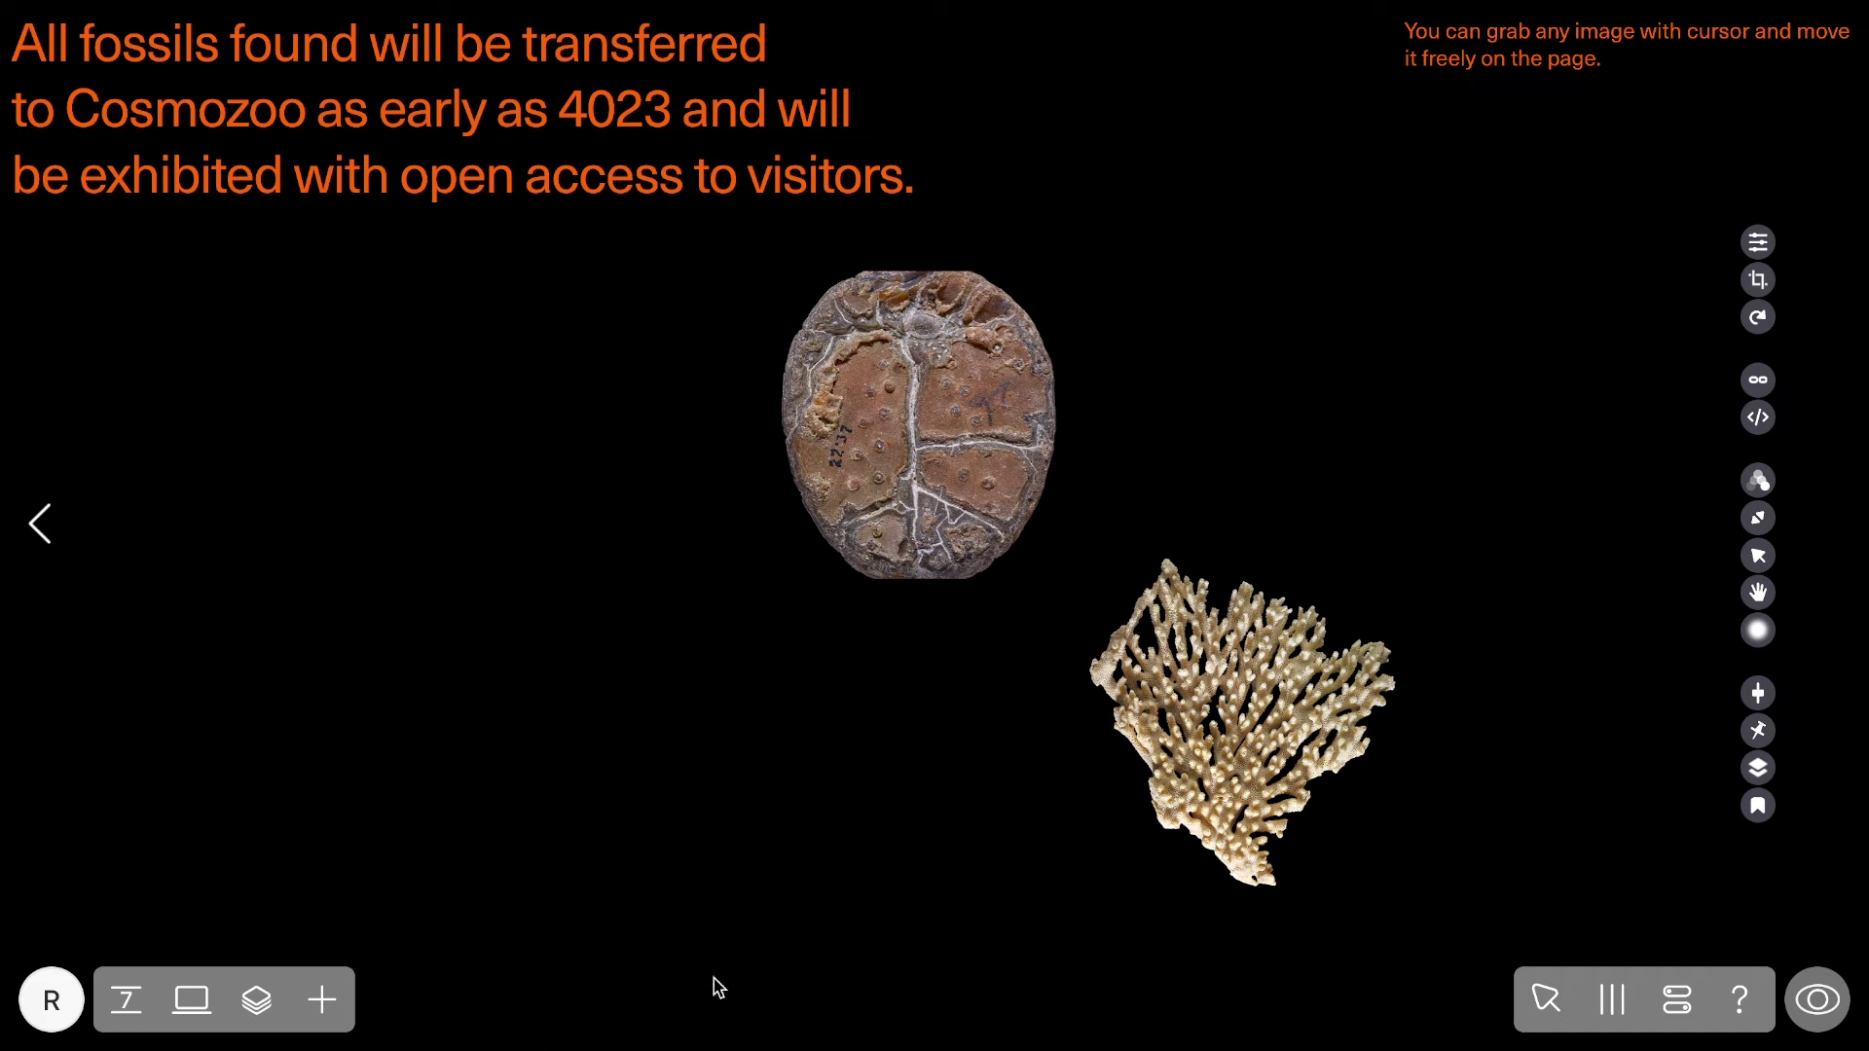
left_click(1758, 480)
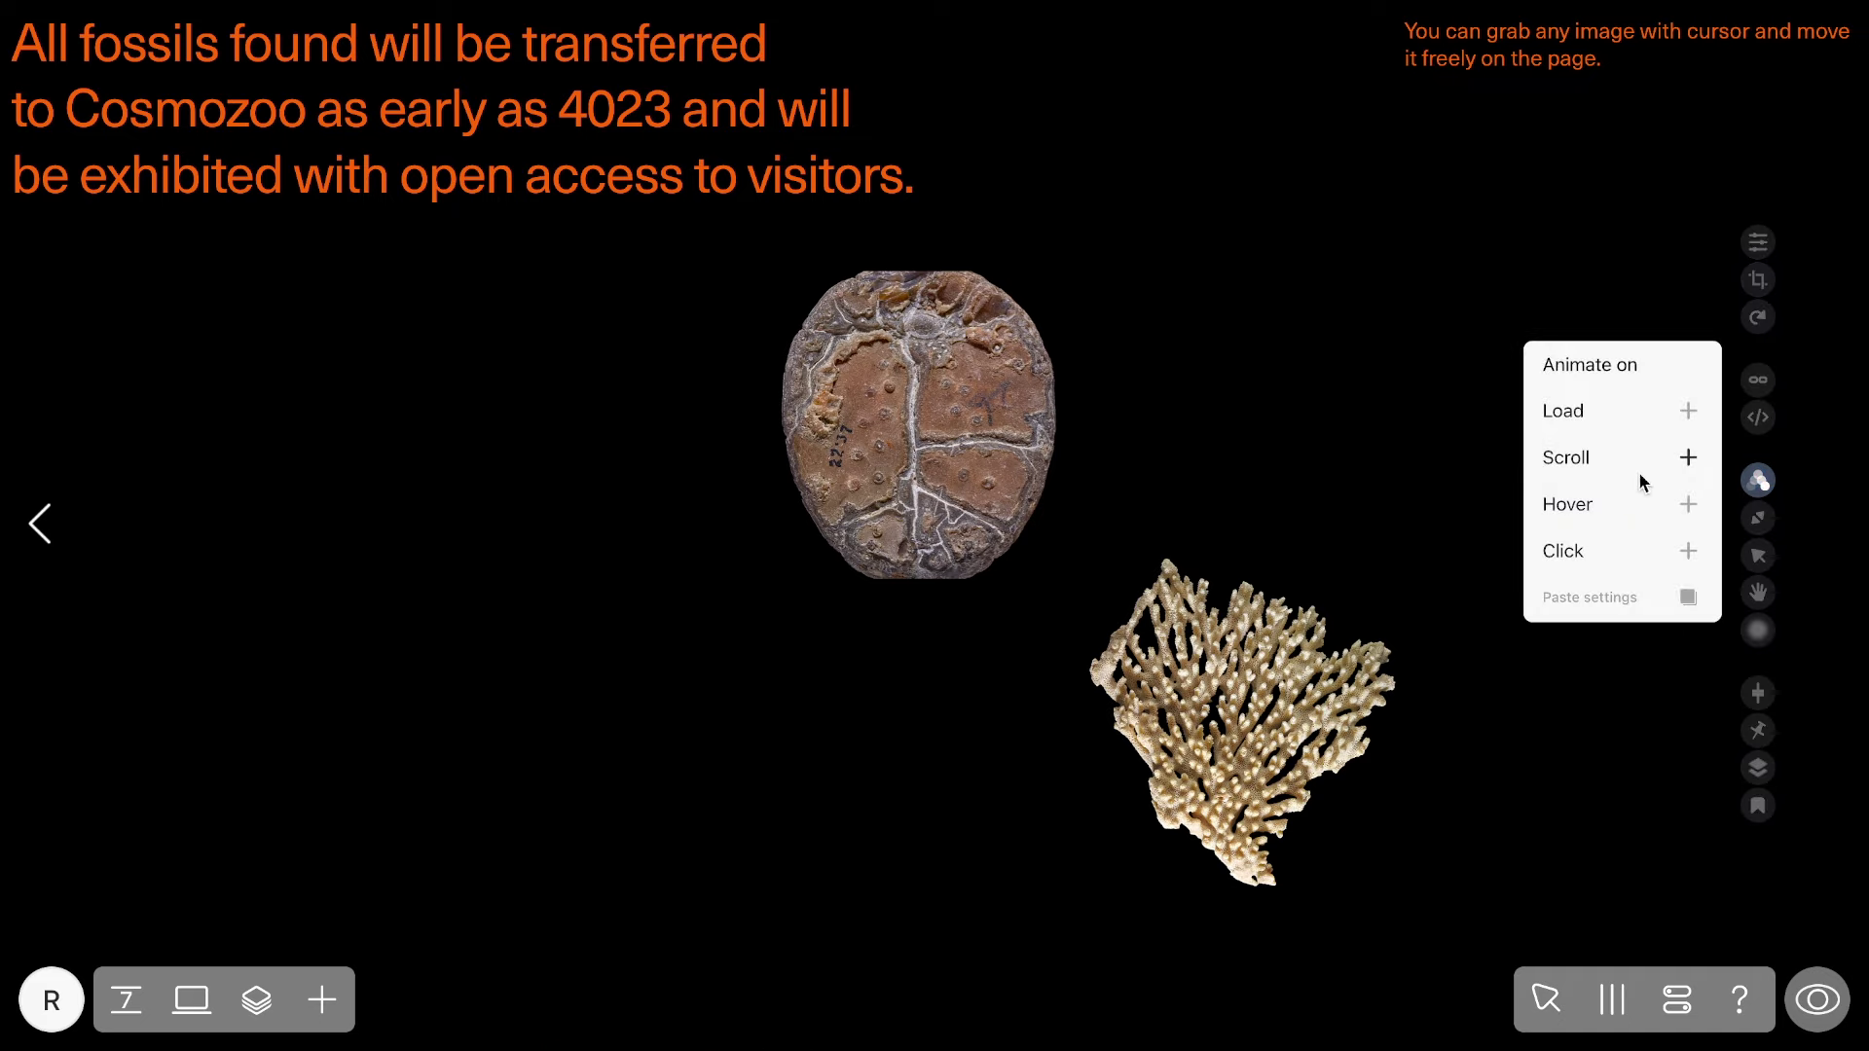
left_click(1631, 469)
left_click(1616, 335)
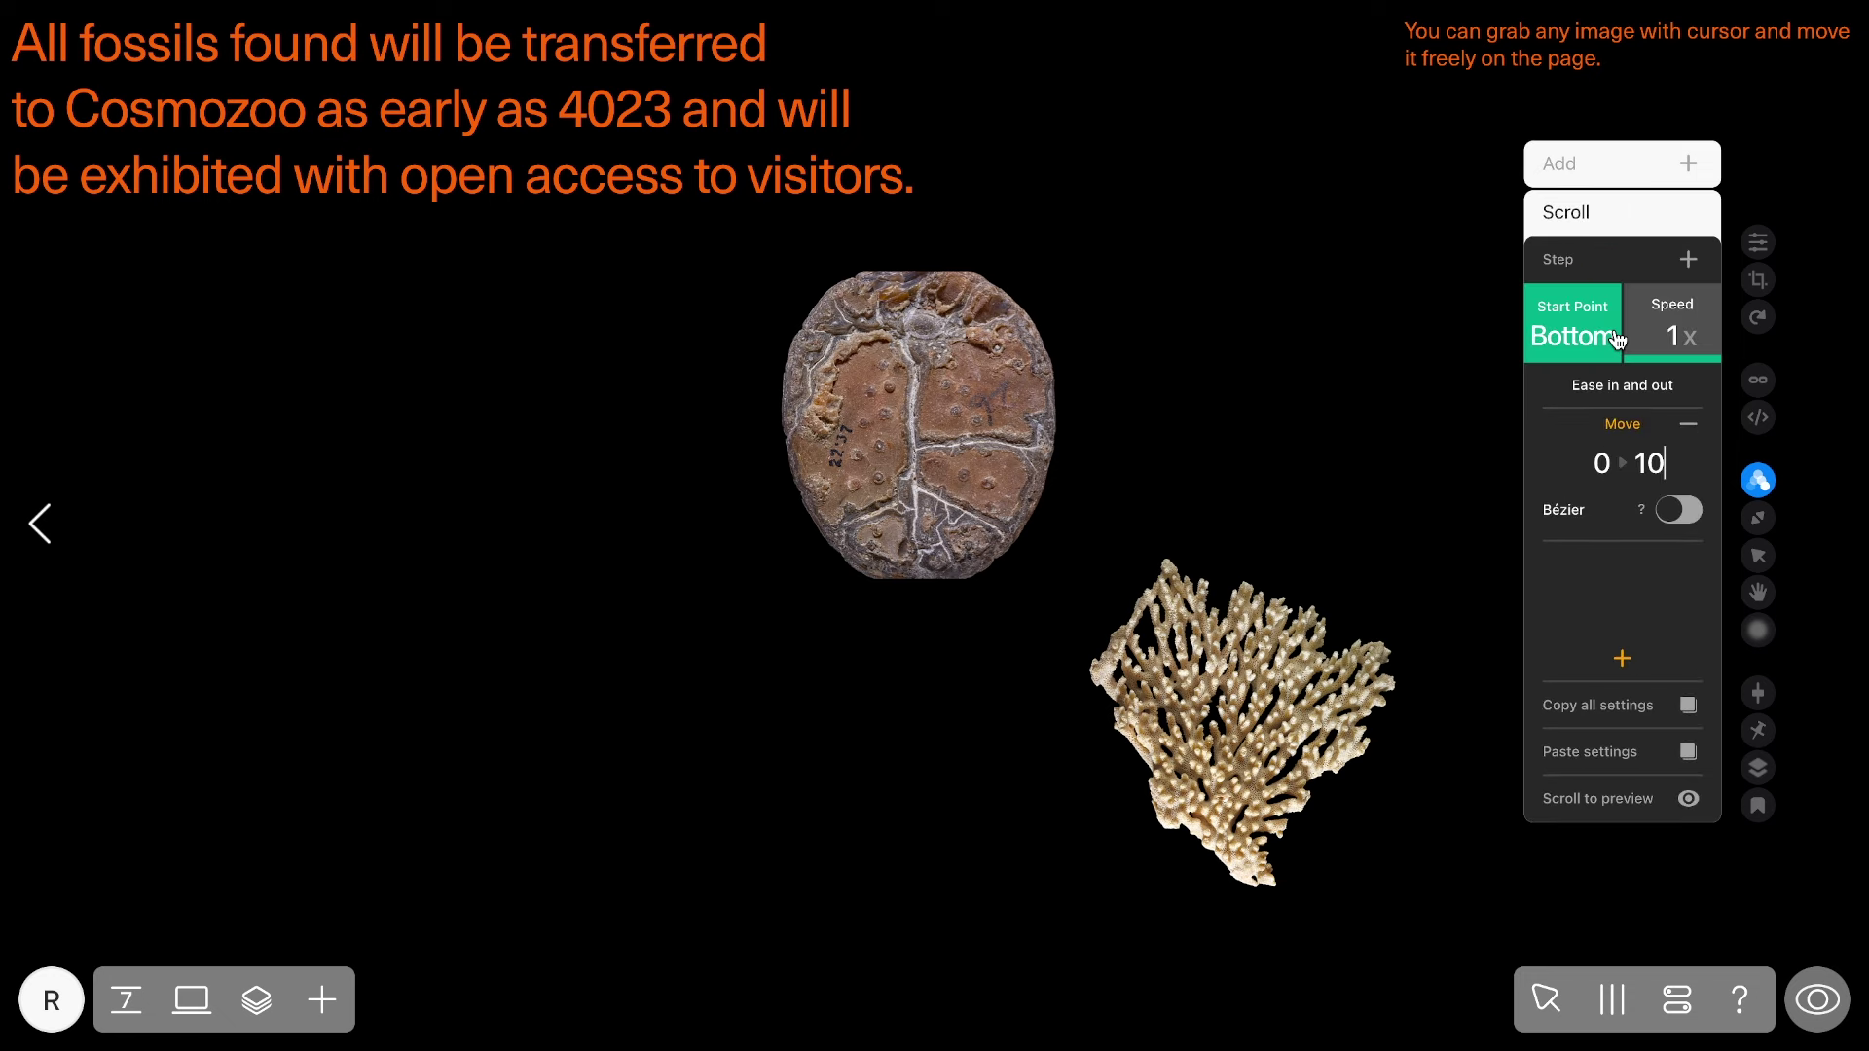
double_click(1649, 464)
type("-350")
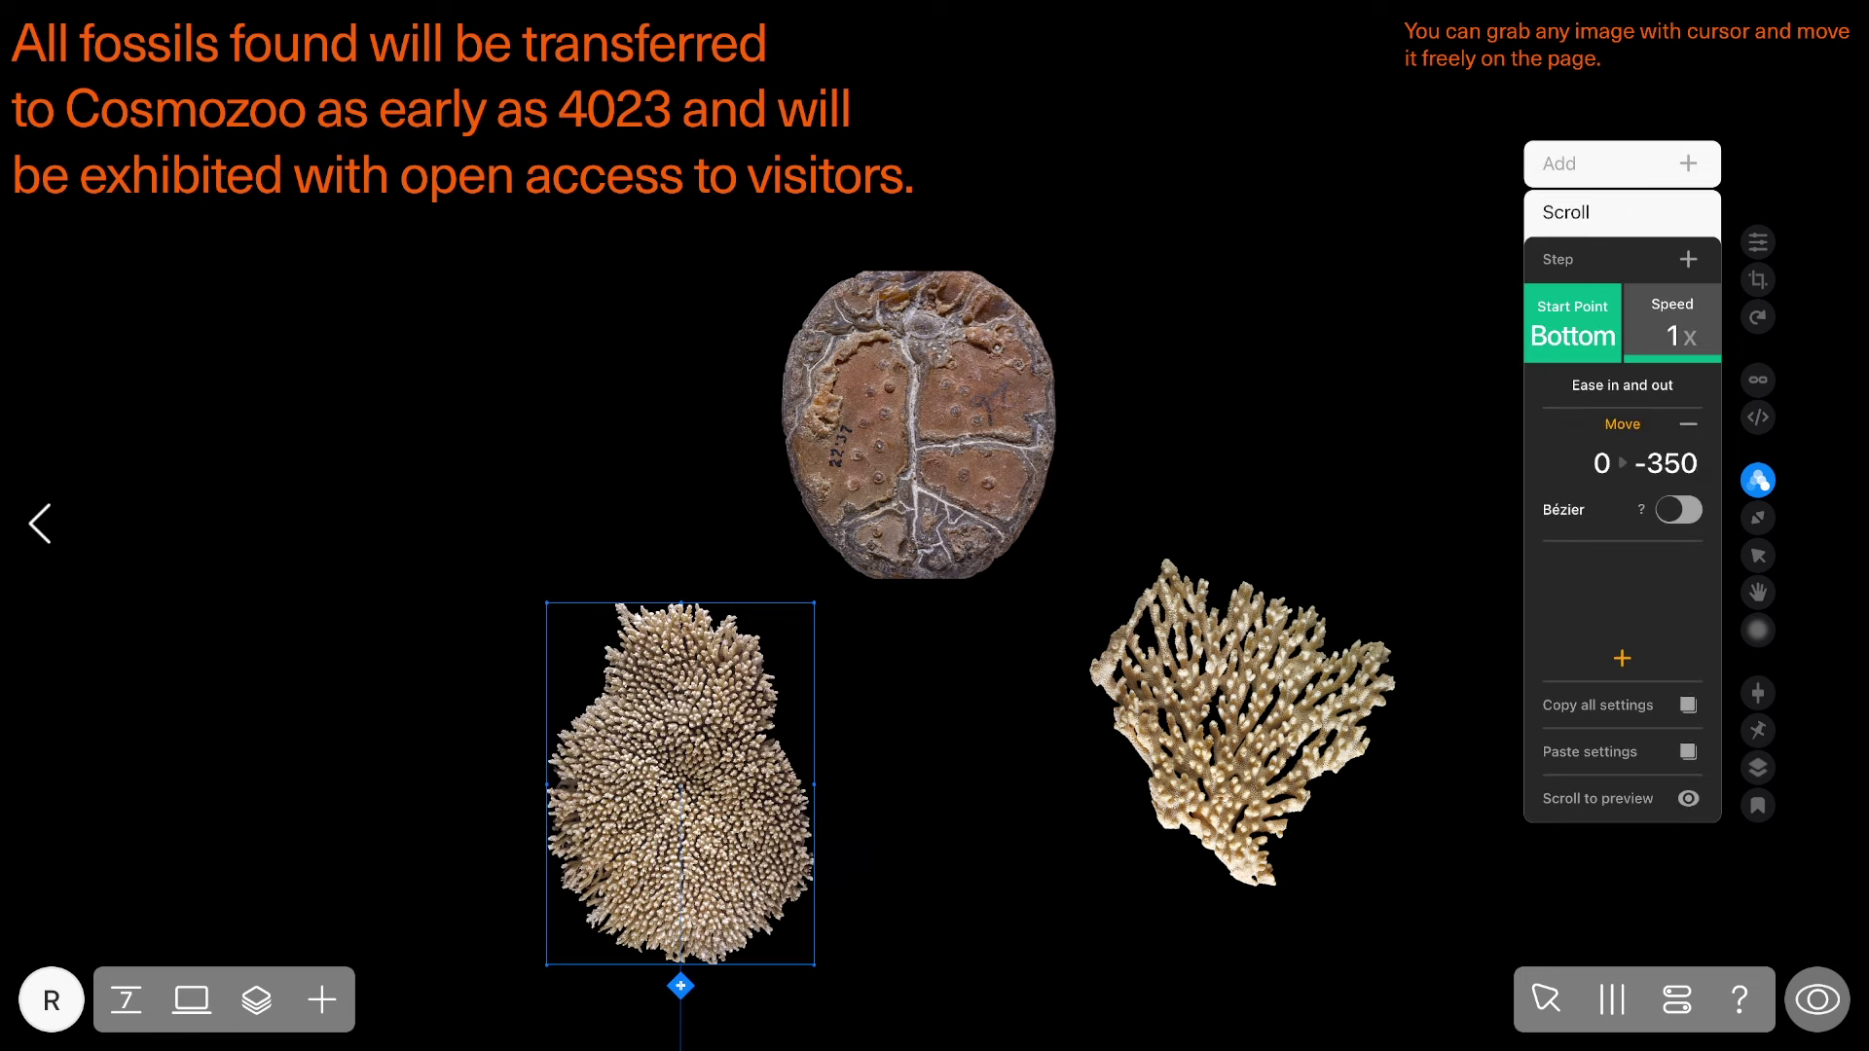
left_click_drag(694, 776, 697, 779)
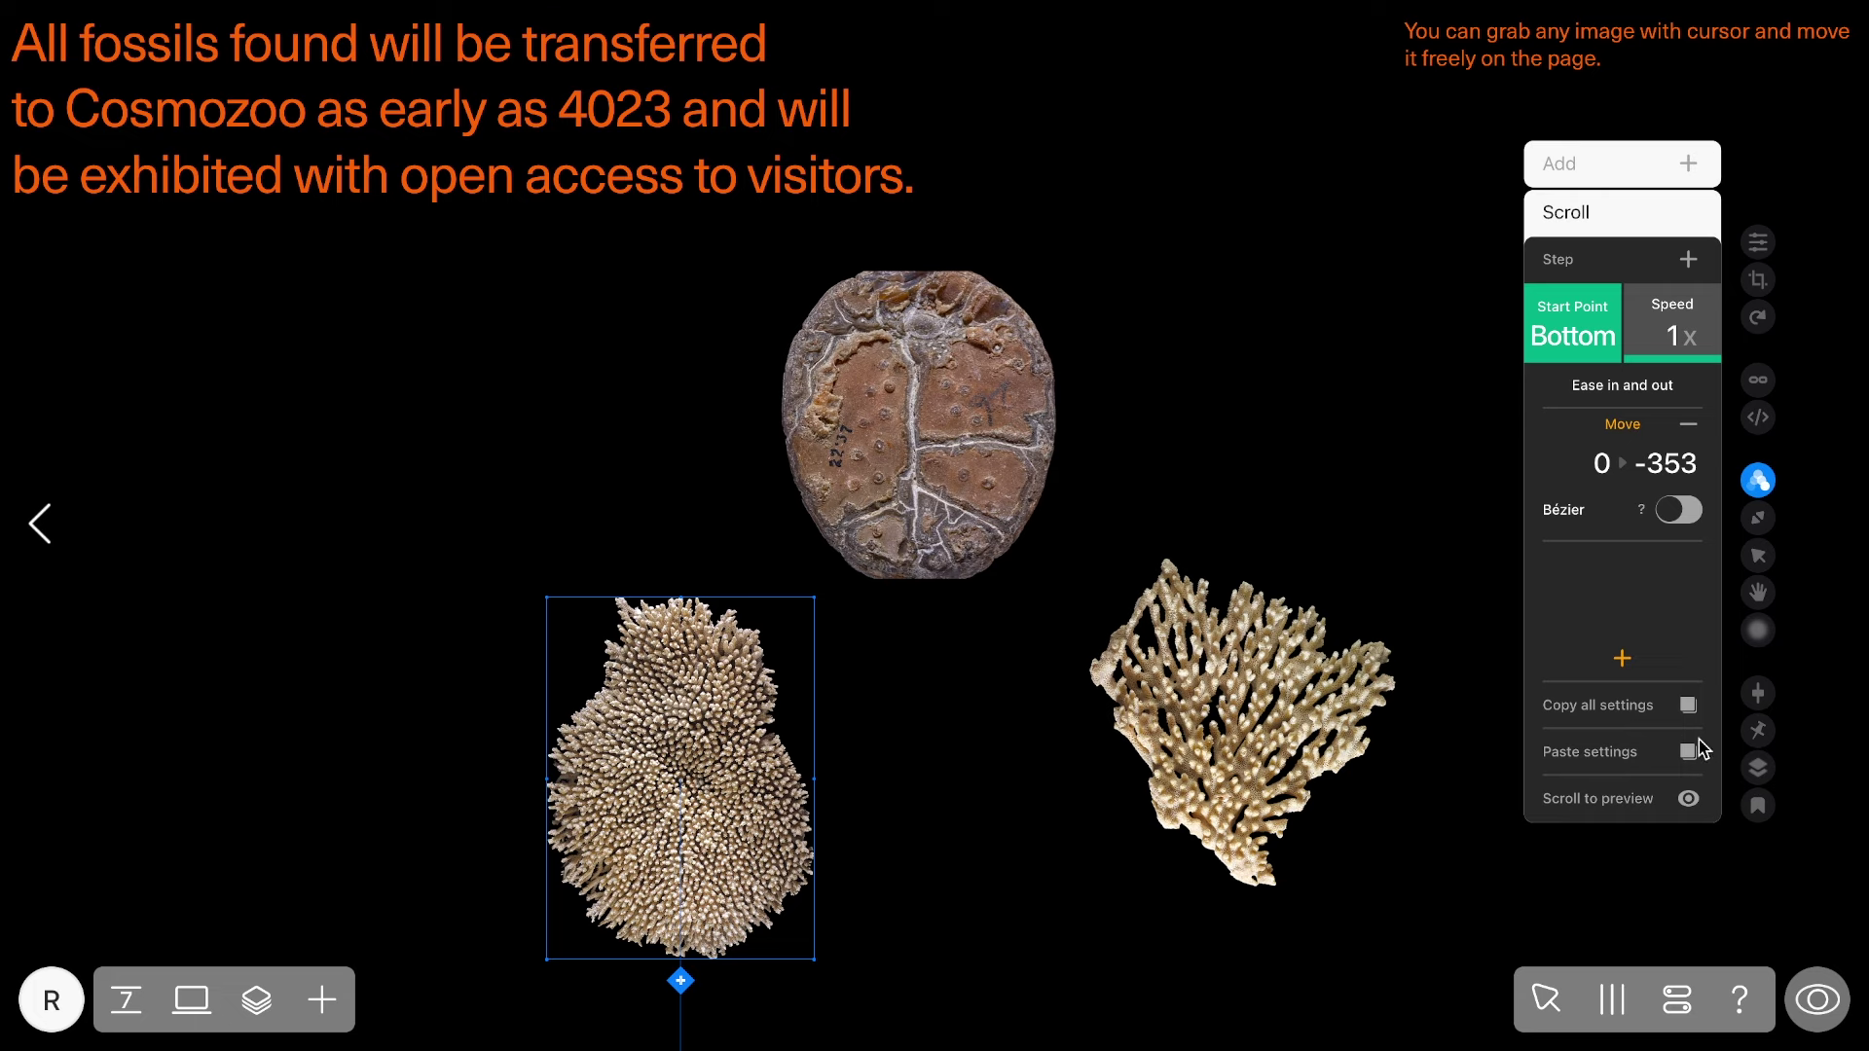
Fix the fossil to the screen centre and give its scroll move a 150 px delay.
left_click(1750, 742)
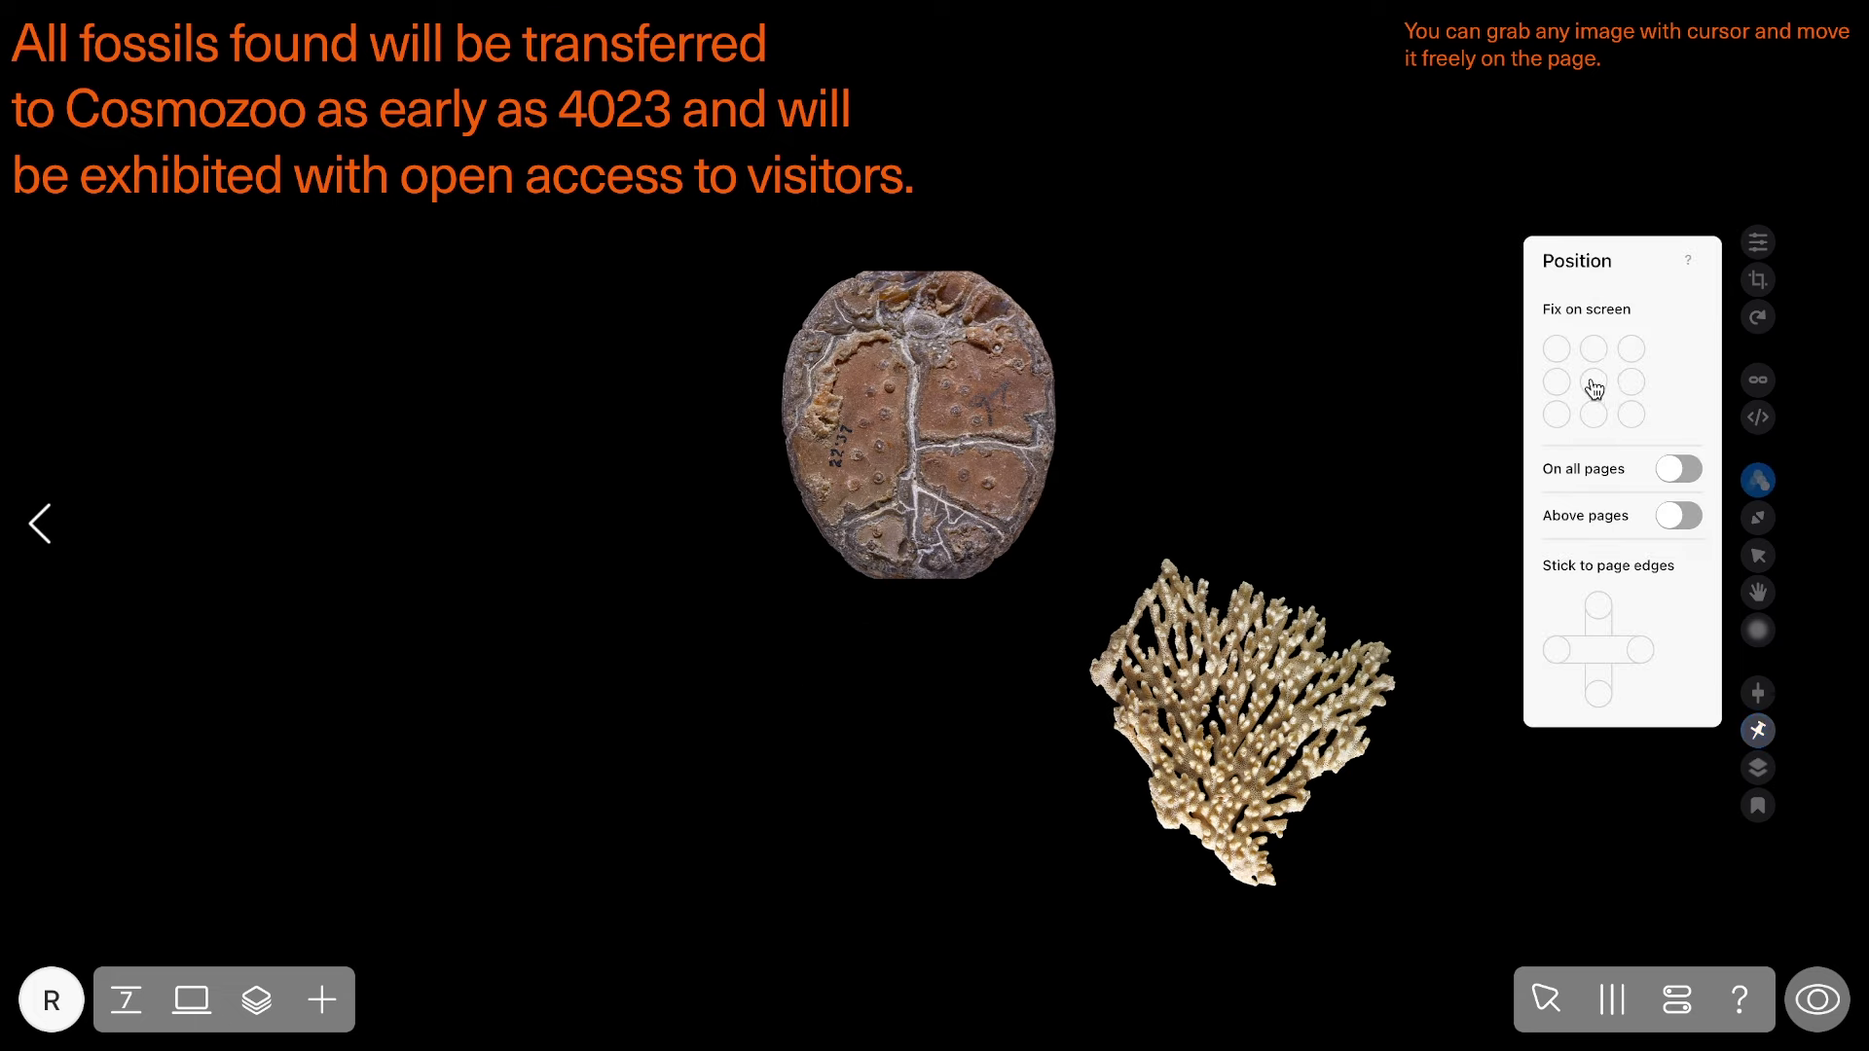
left_click(1594, 382)
left_click(1760, 479)
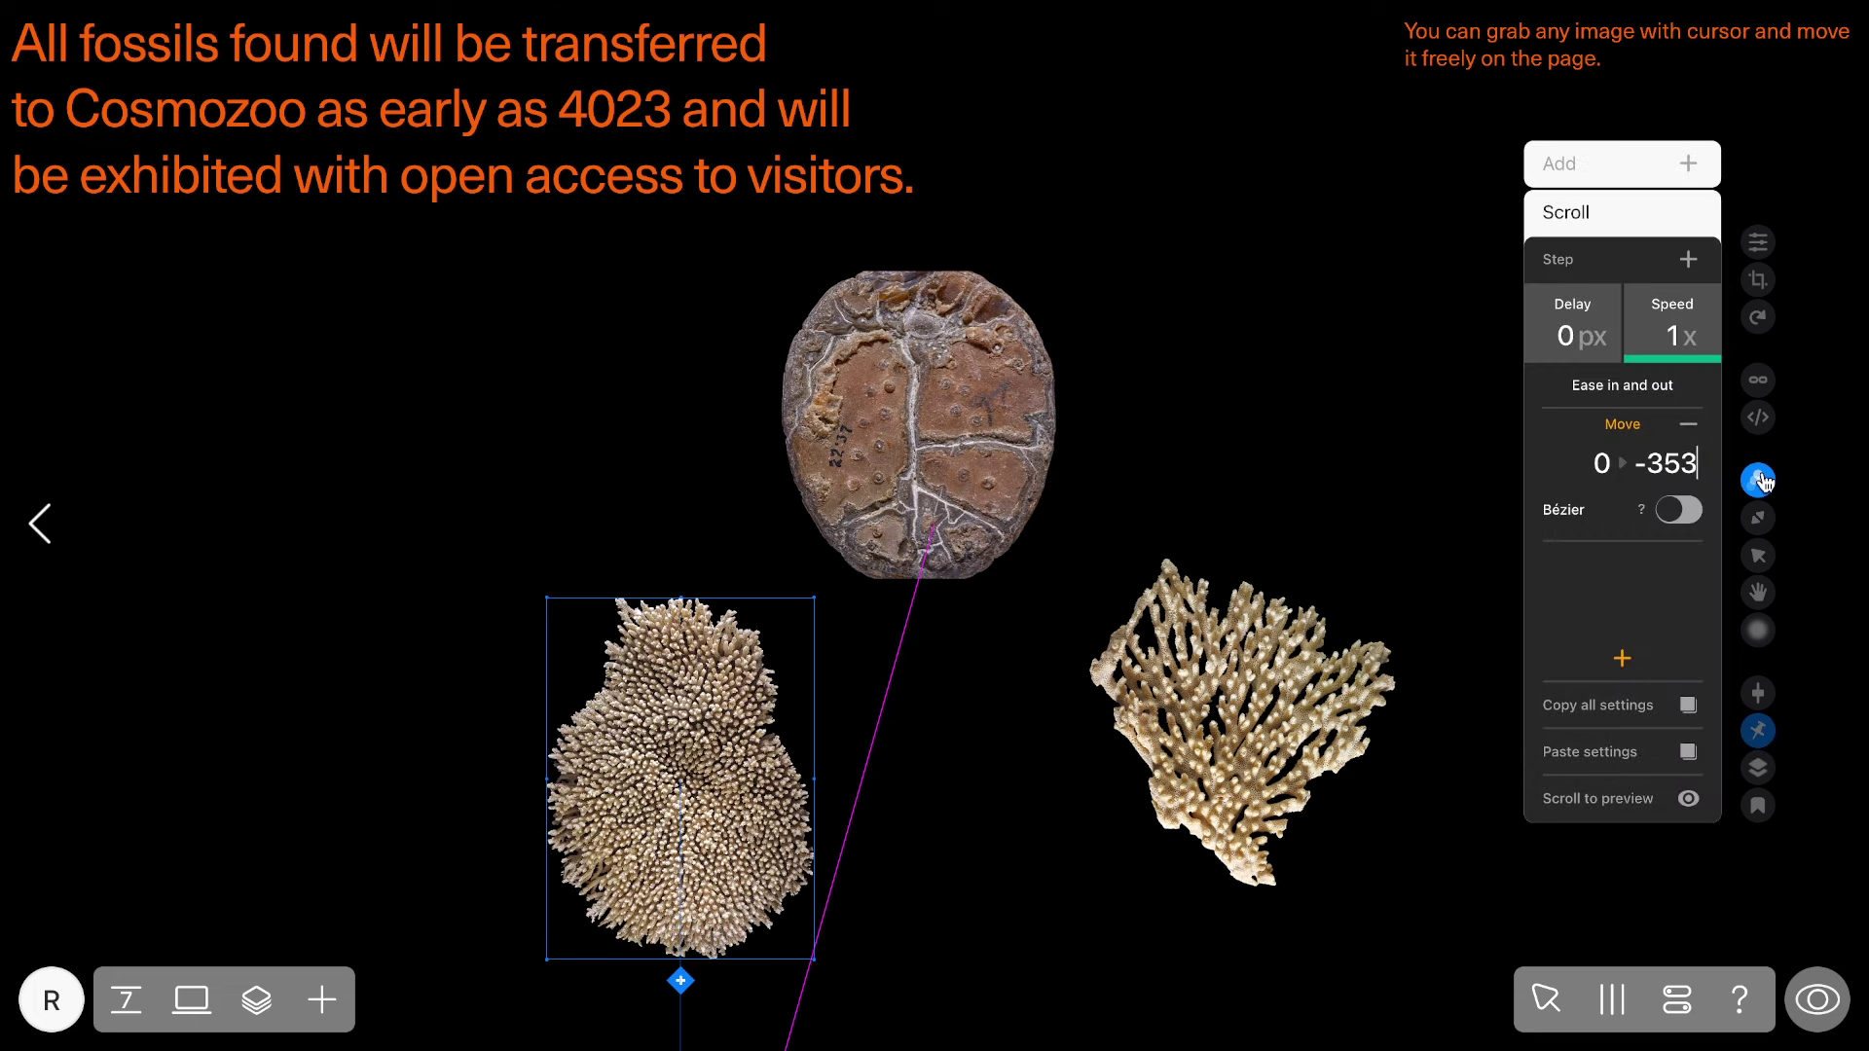
left_click(1633, 710)
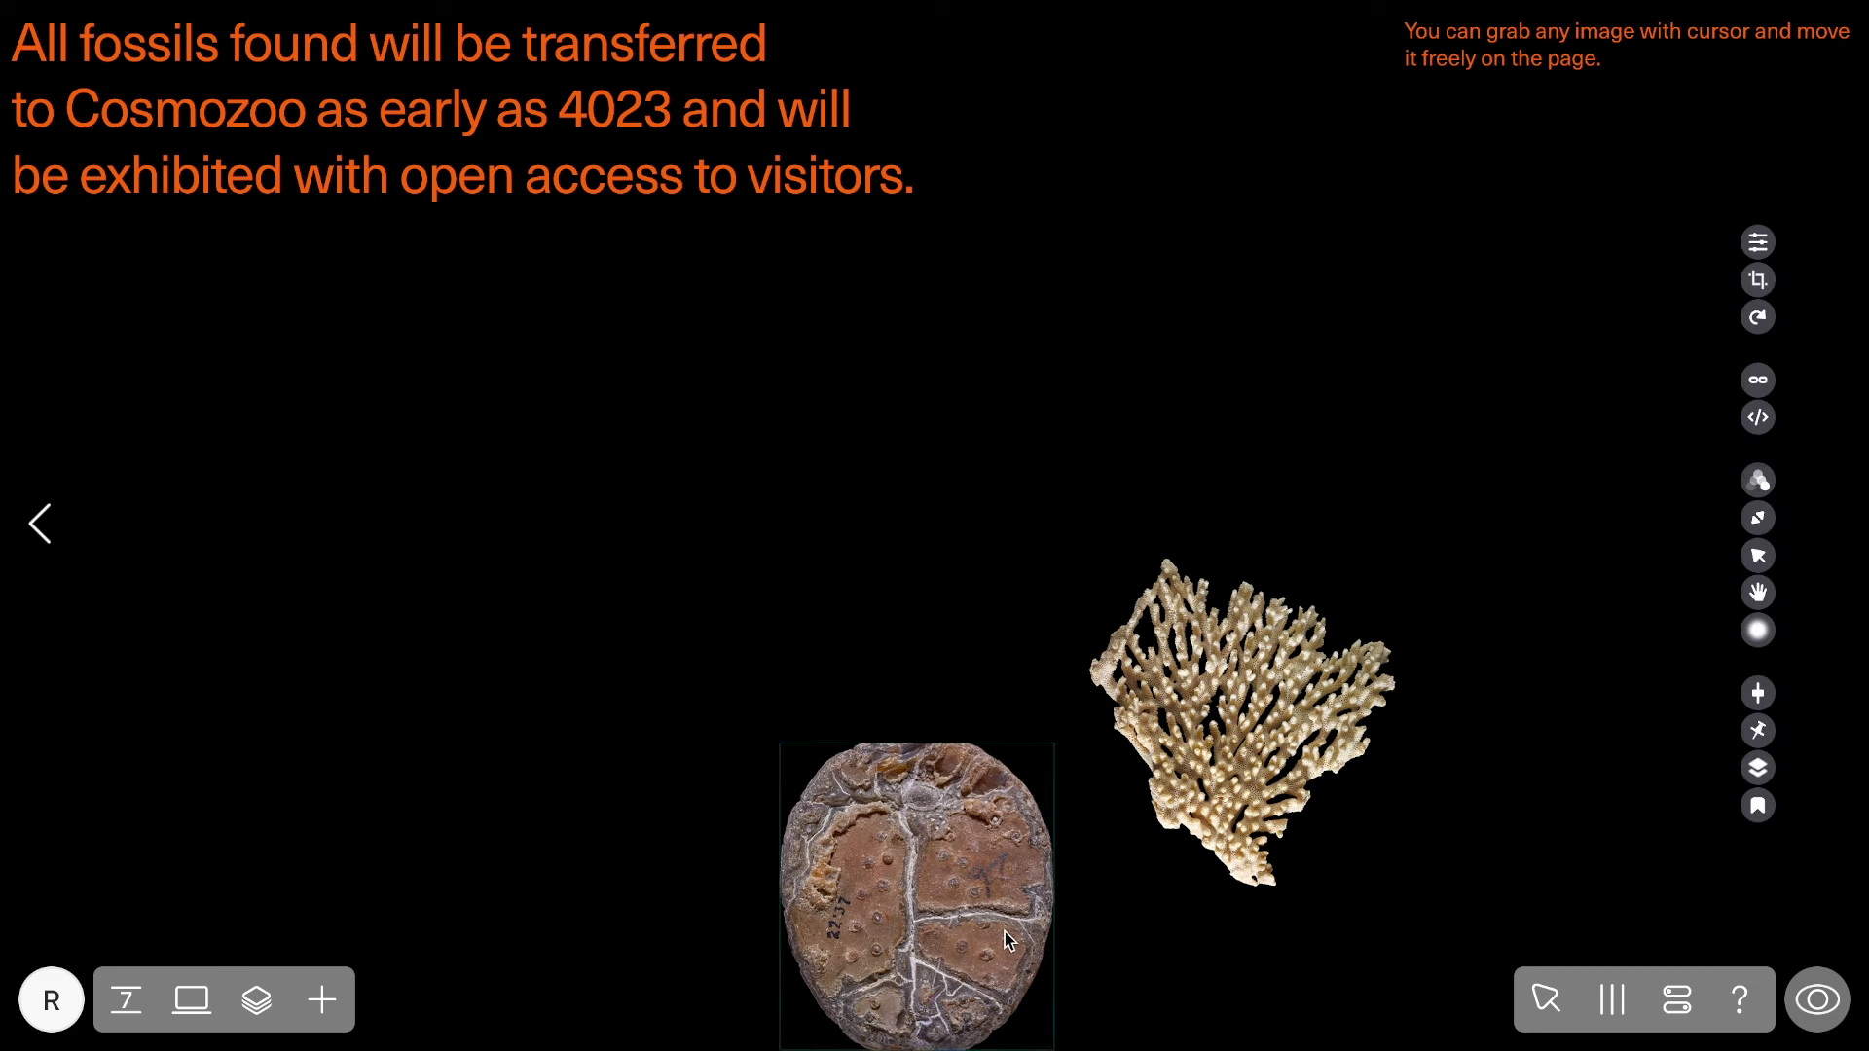
mouse_move(1736, 699)
left_click(1758, 479)
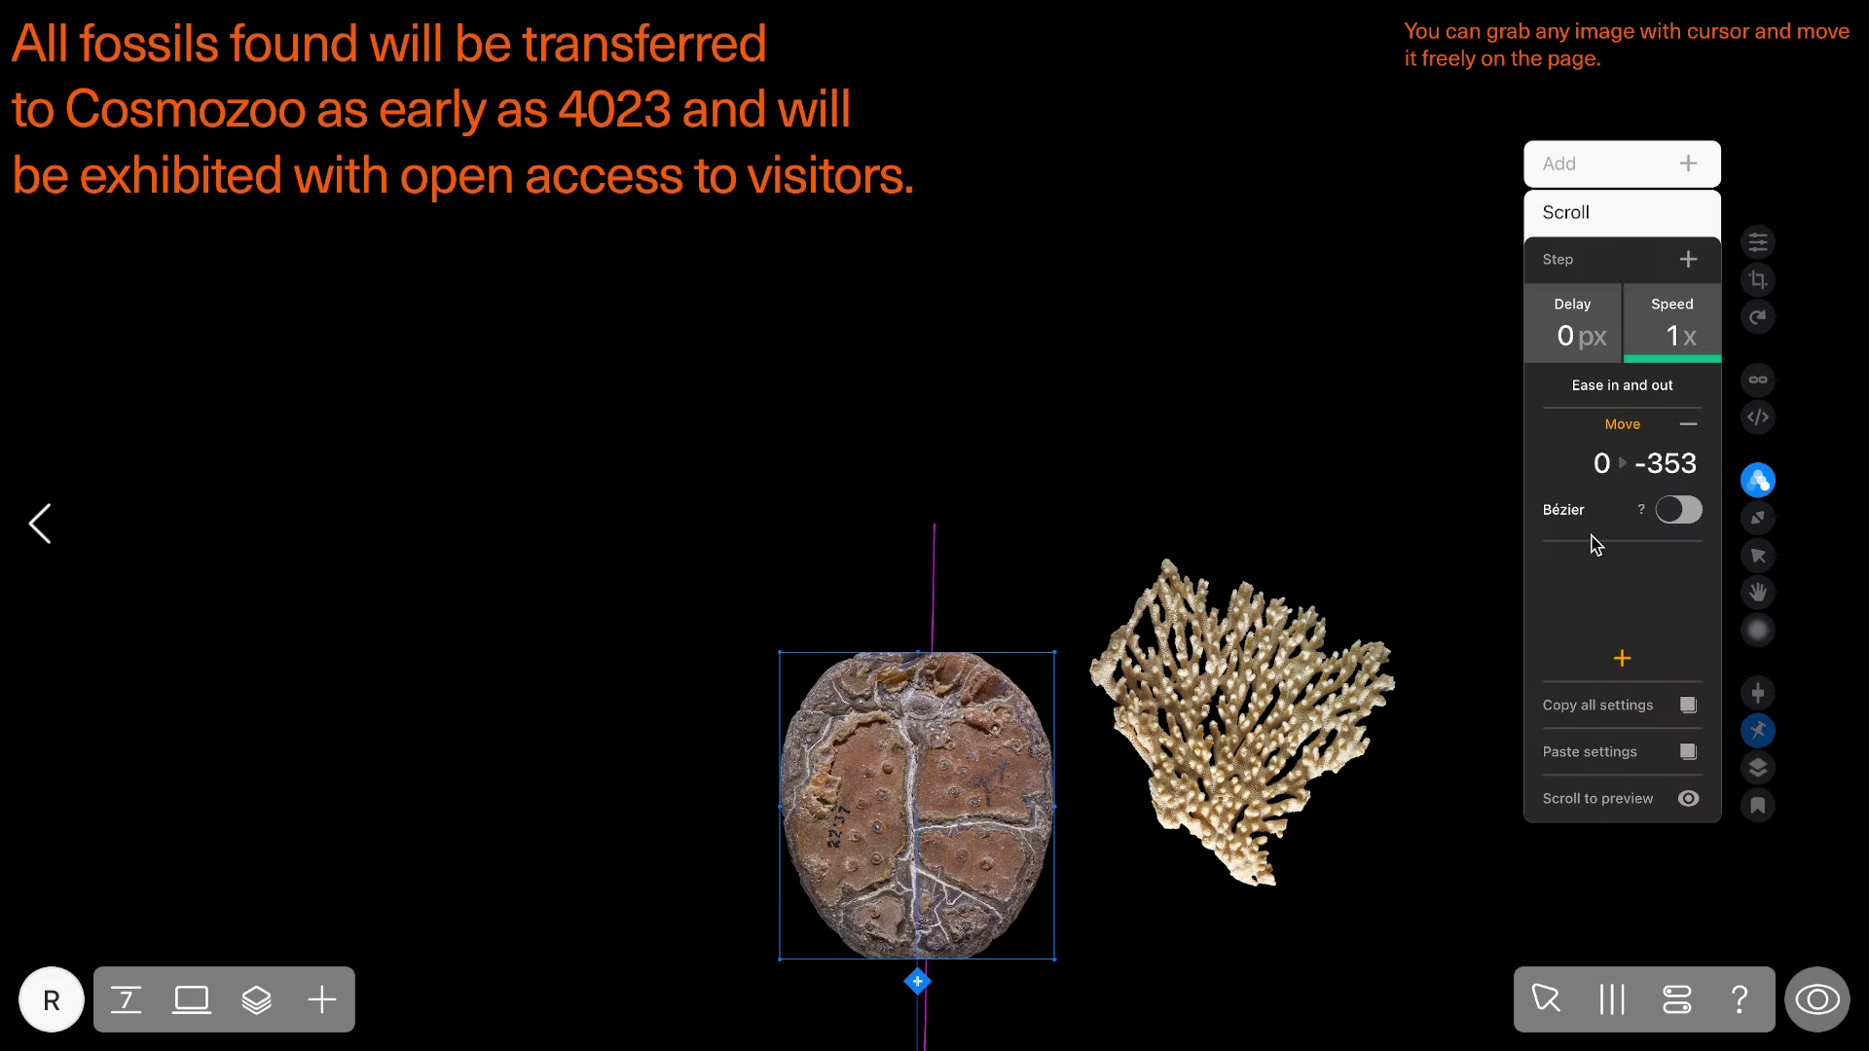
left_click_drag(960, 699, 960, 587)
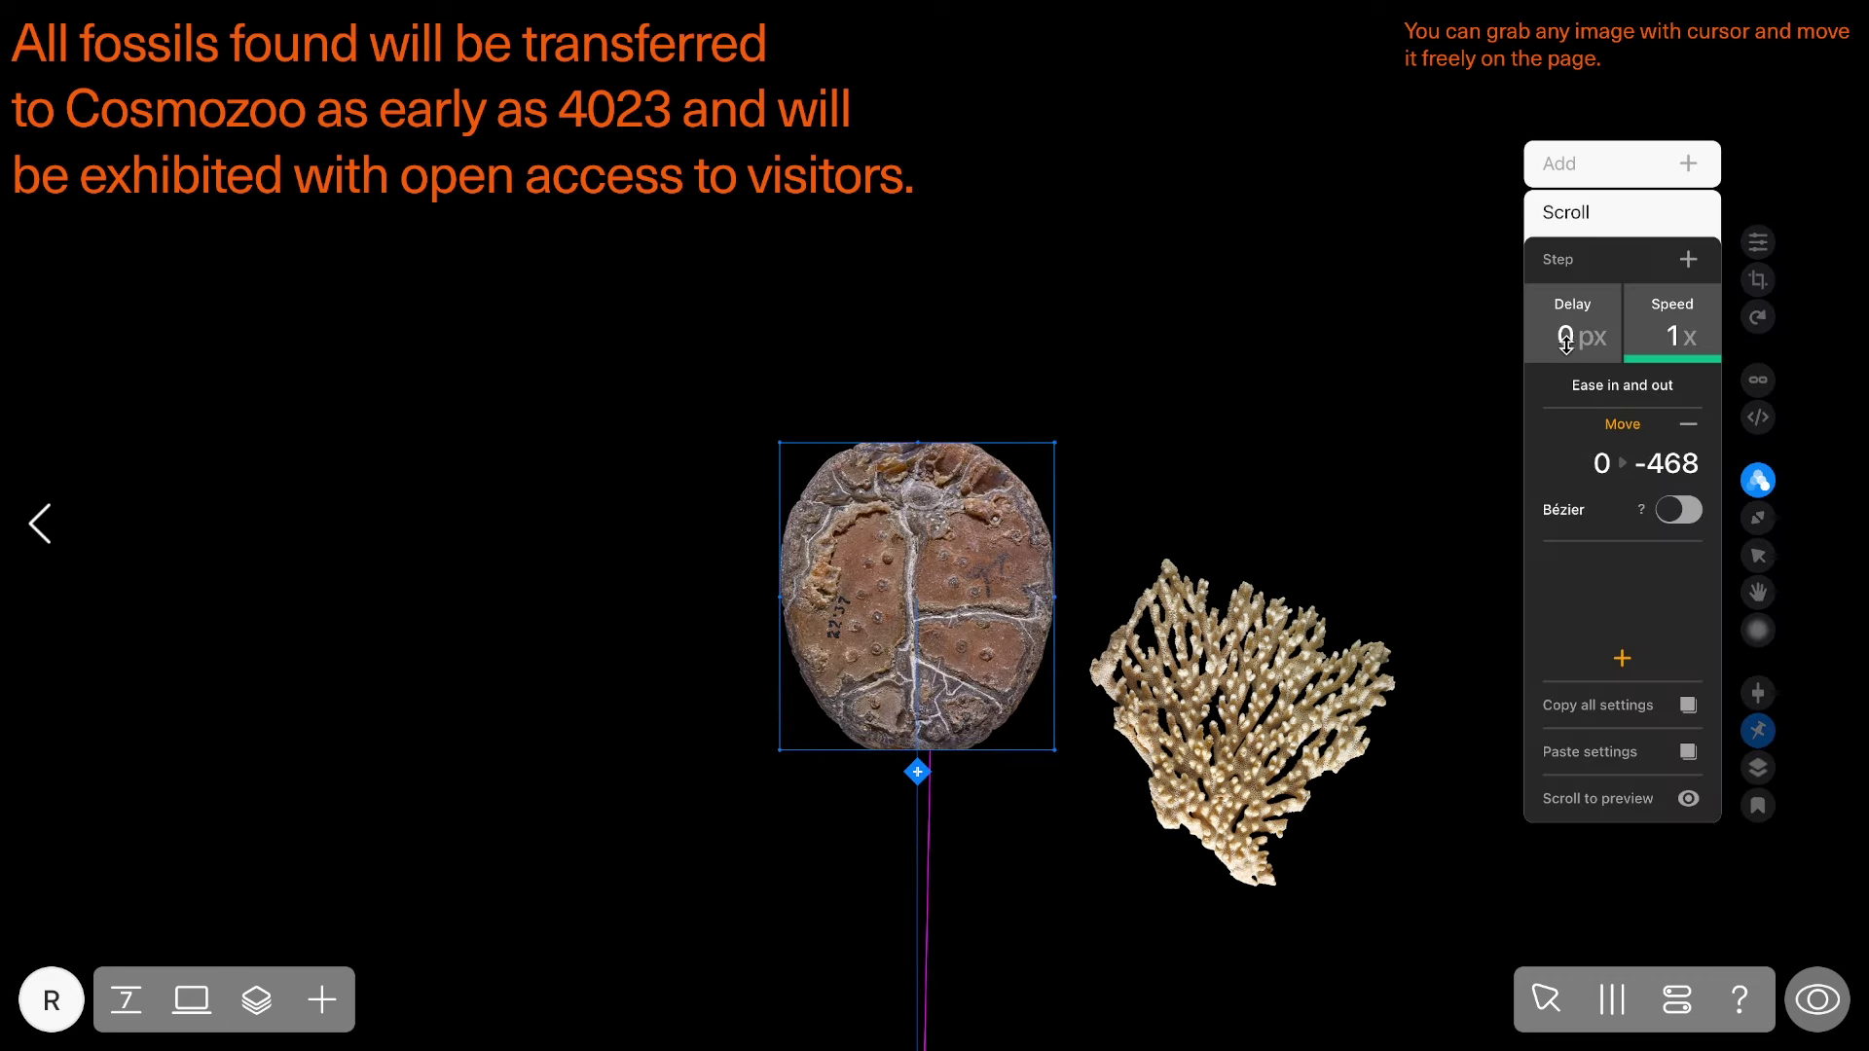
type("150")
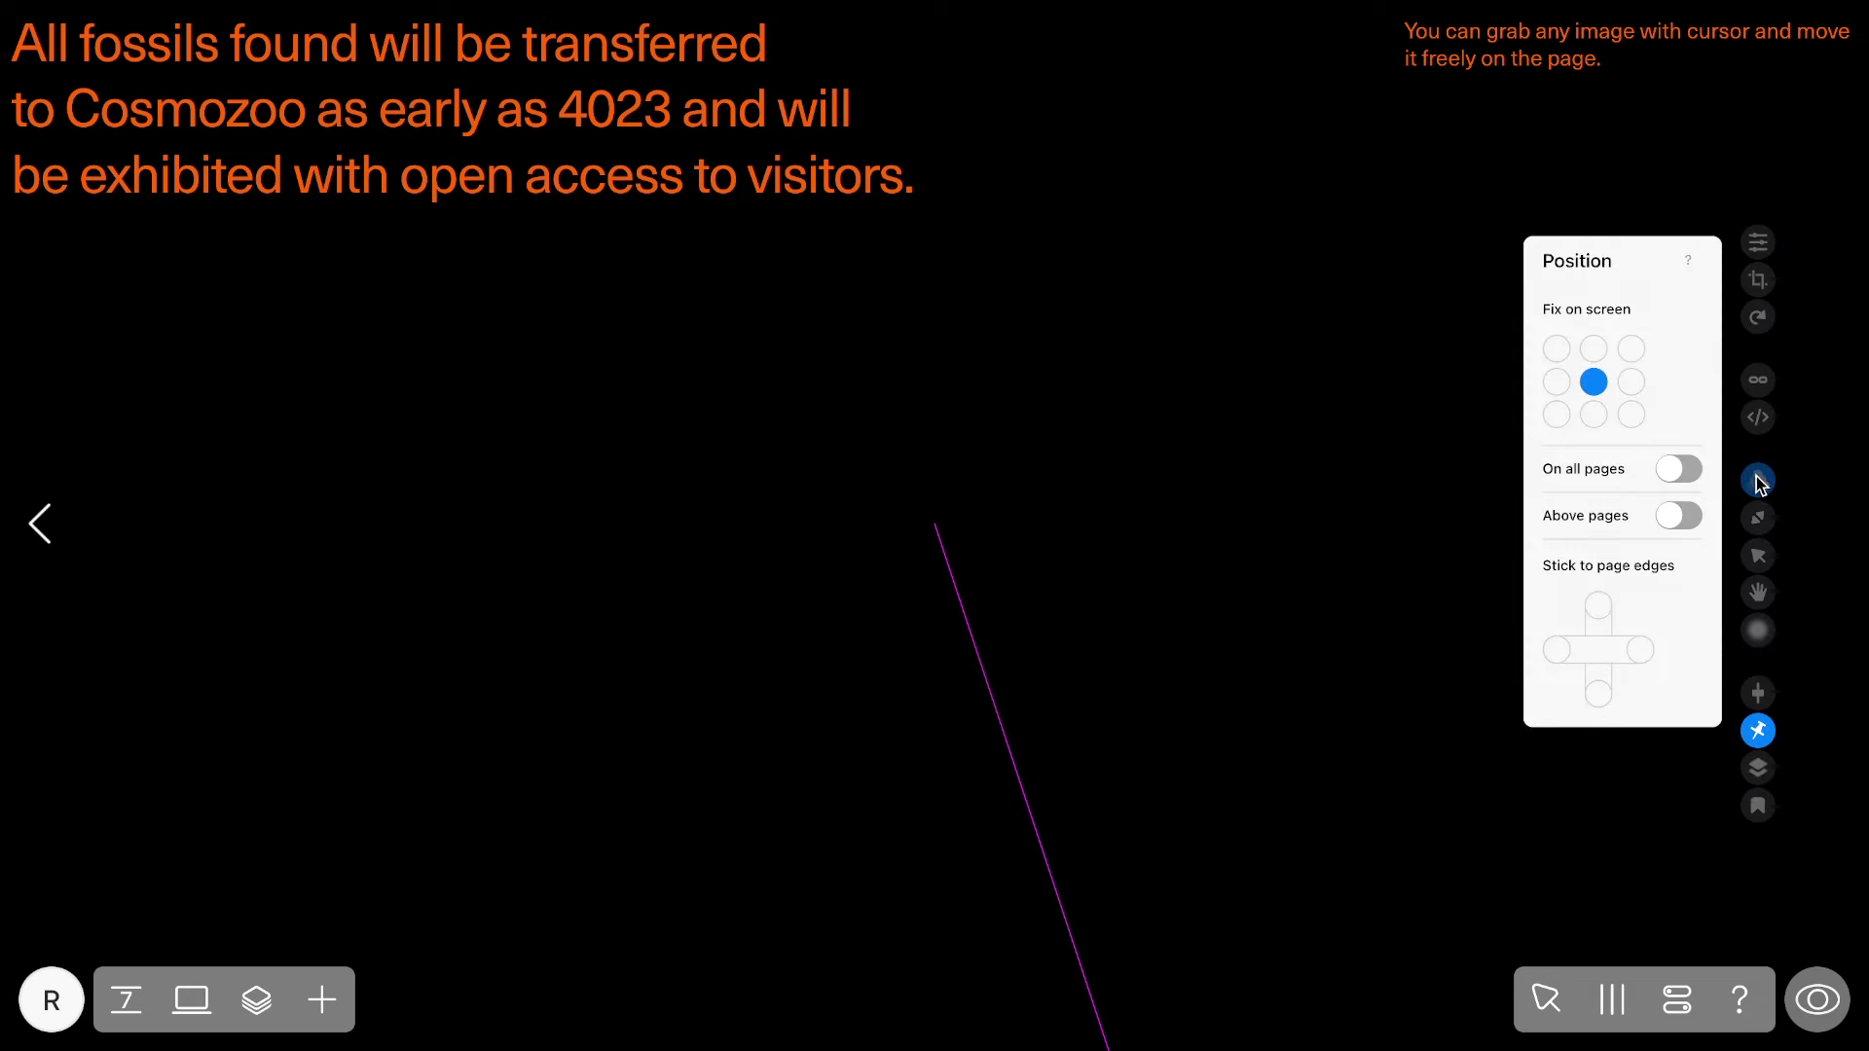
Set the coral's scroll animation delay to 200 px.
left_click(1758, 480)
left_click(1567, 335)
type("200")
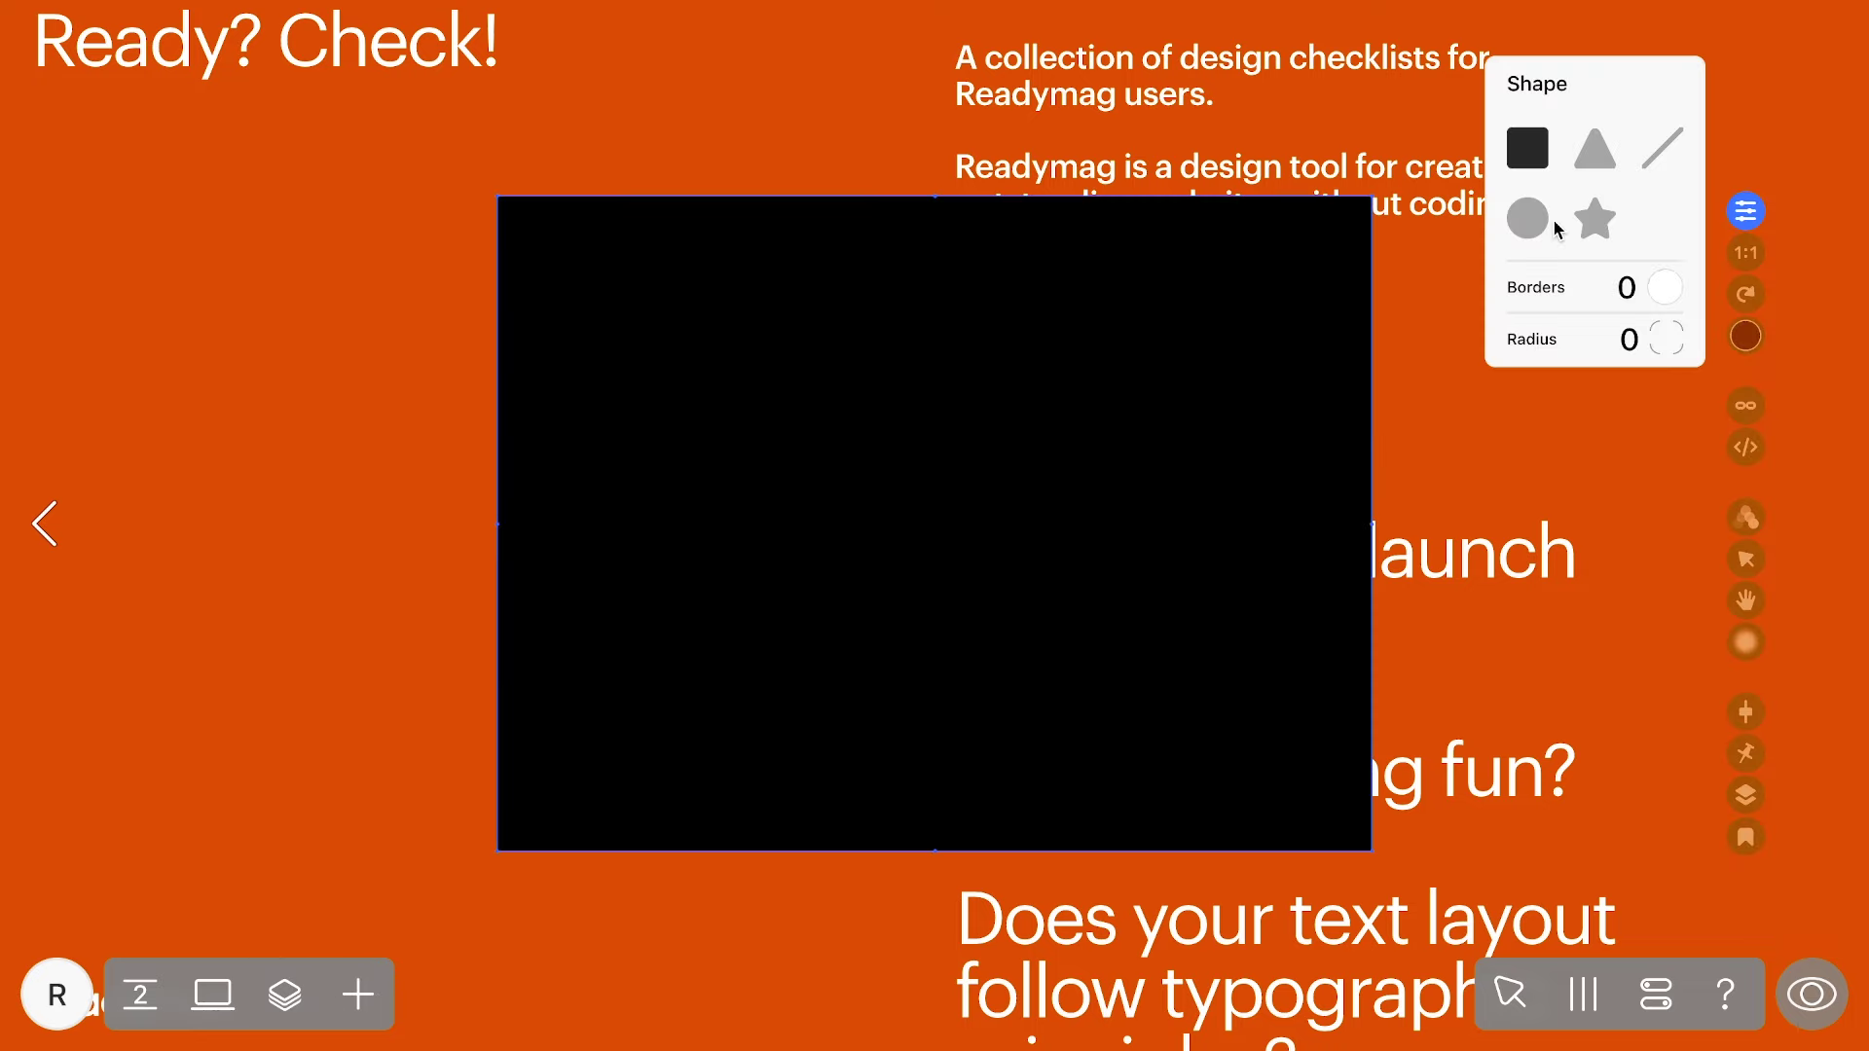
Turn the rectangle into a small circle with a 3 px border and fully transparent fill.
left_click(1527, 218)
left_click(1626, 287)
type("3")
left_click(1745, 336)
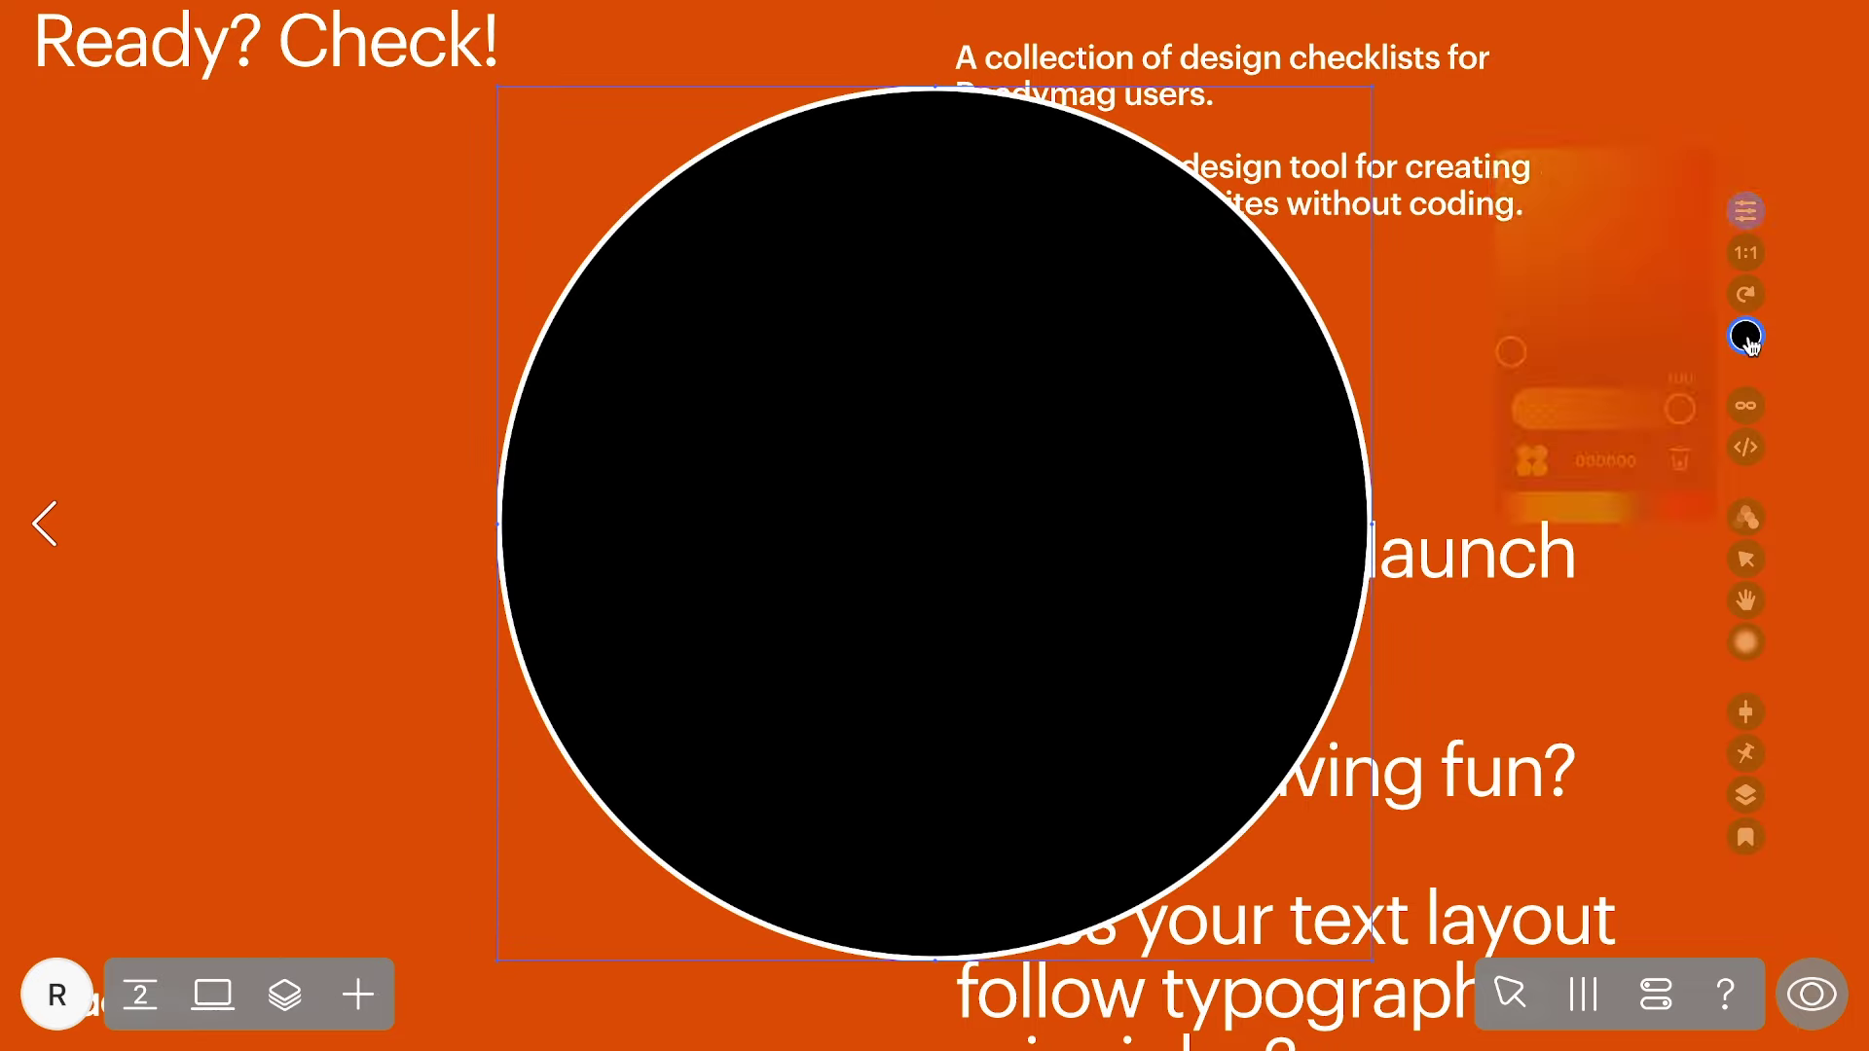
left_click_drag(1670, 409, 1489, 435)
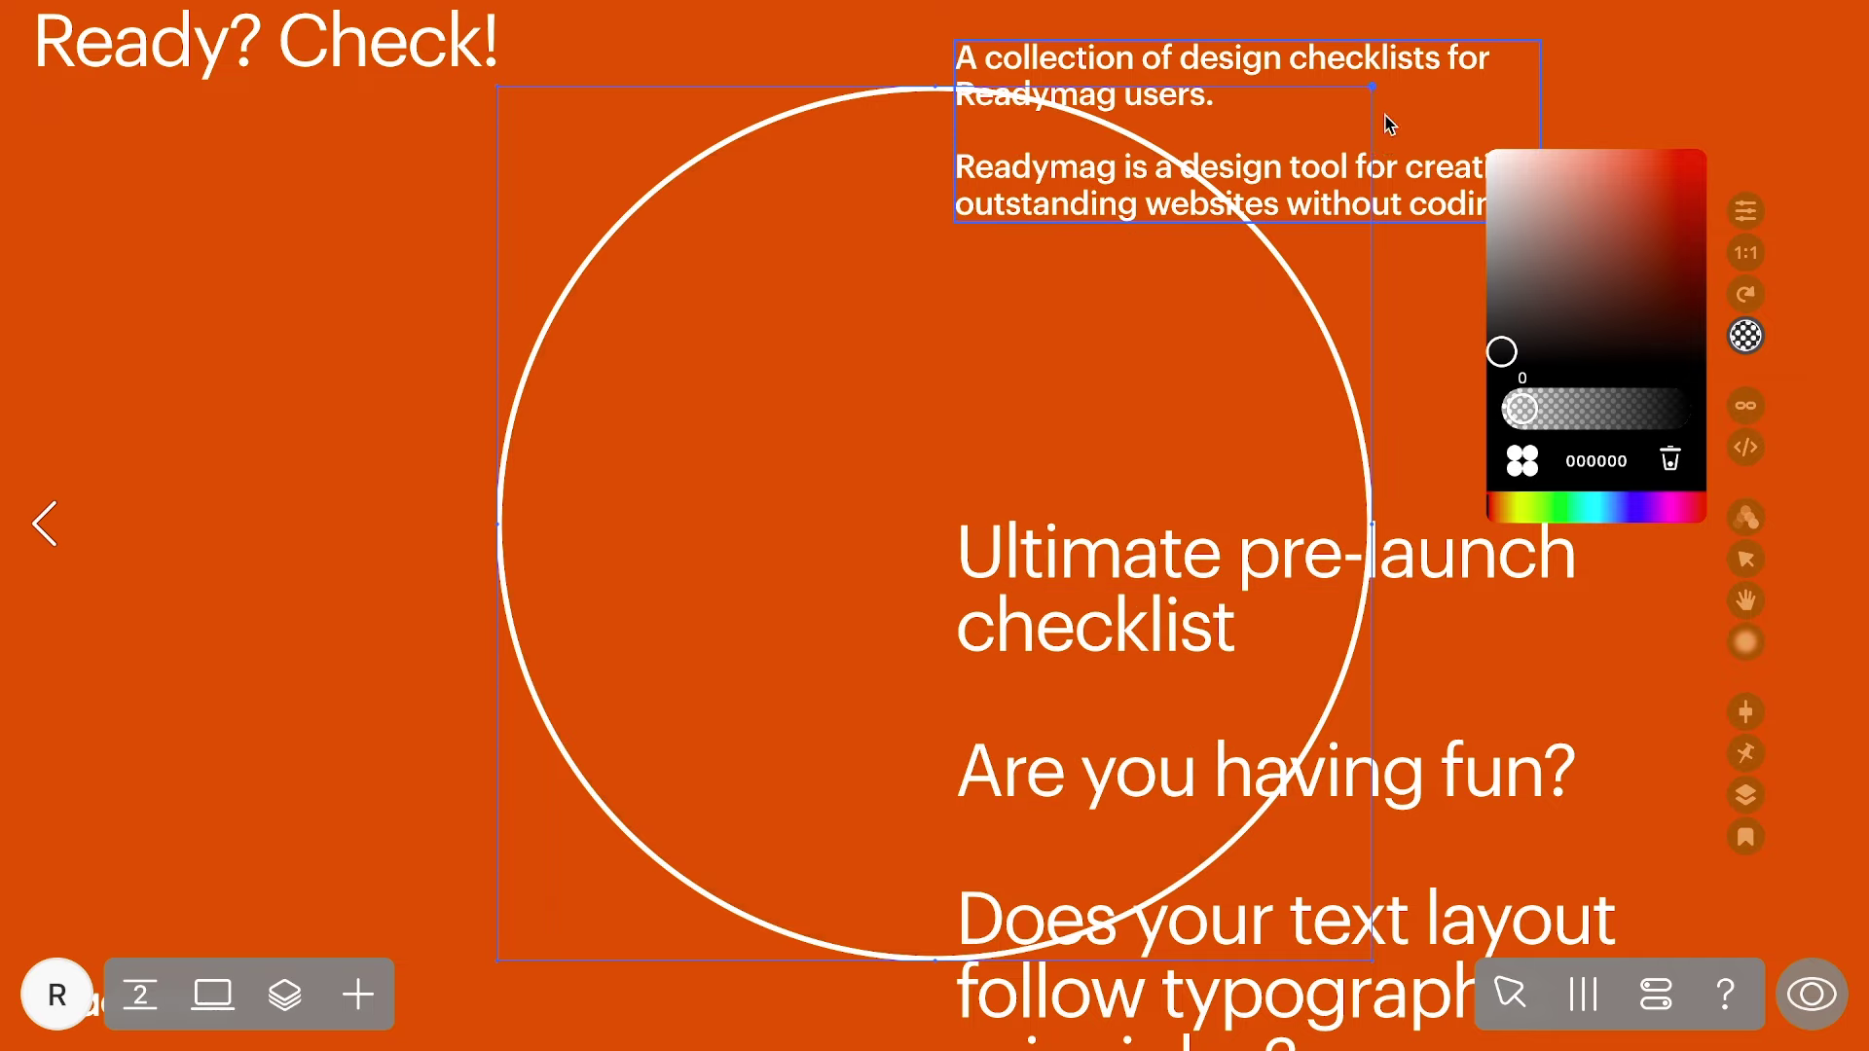
left_click_drag(1373, 88, 677, 584)
Make one circle solid white and place it over the first checkbox.
left_click(1746, 335)
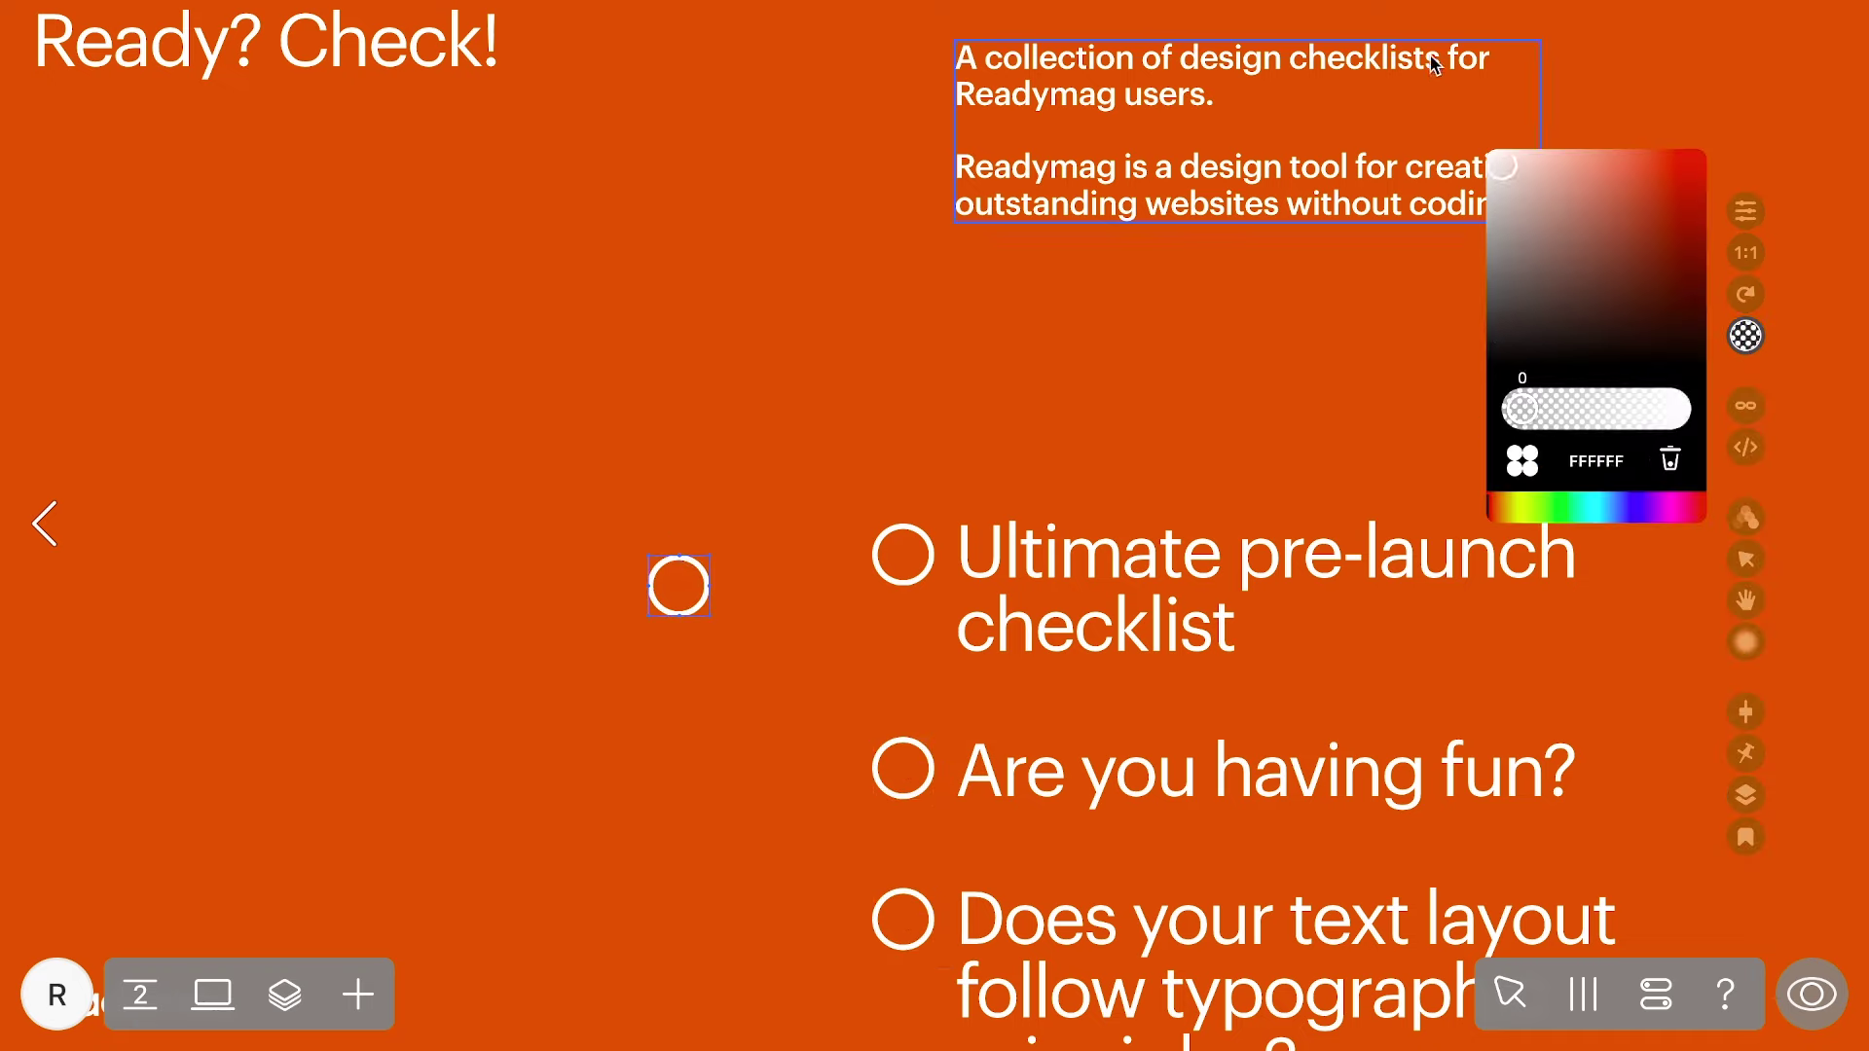
left_click_drag(1522, 409, 1675, 409)
left_click_drag(681, 588, 902, 568)
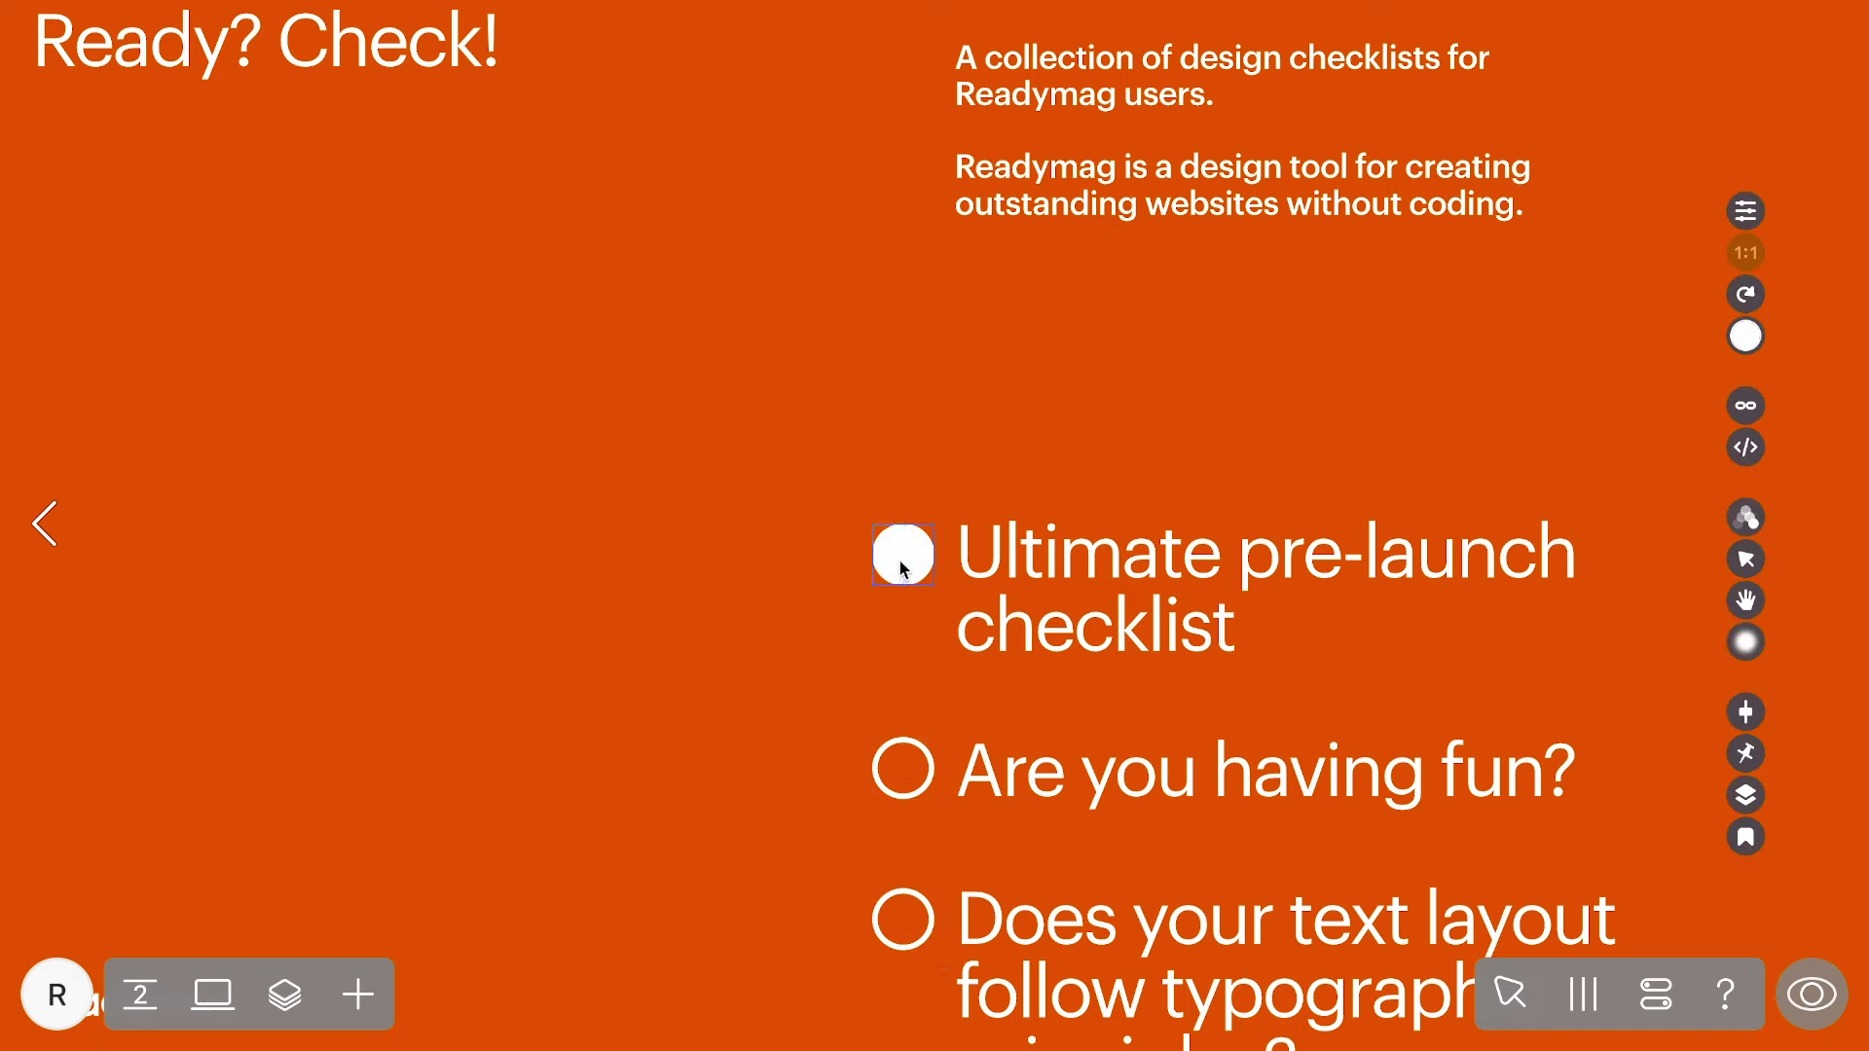
Give the white circle a click animation fading opacity 0 to 100 with duration 0.
left_click(1741, 521)
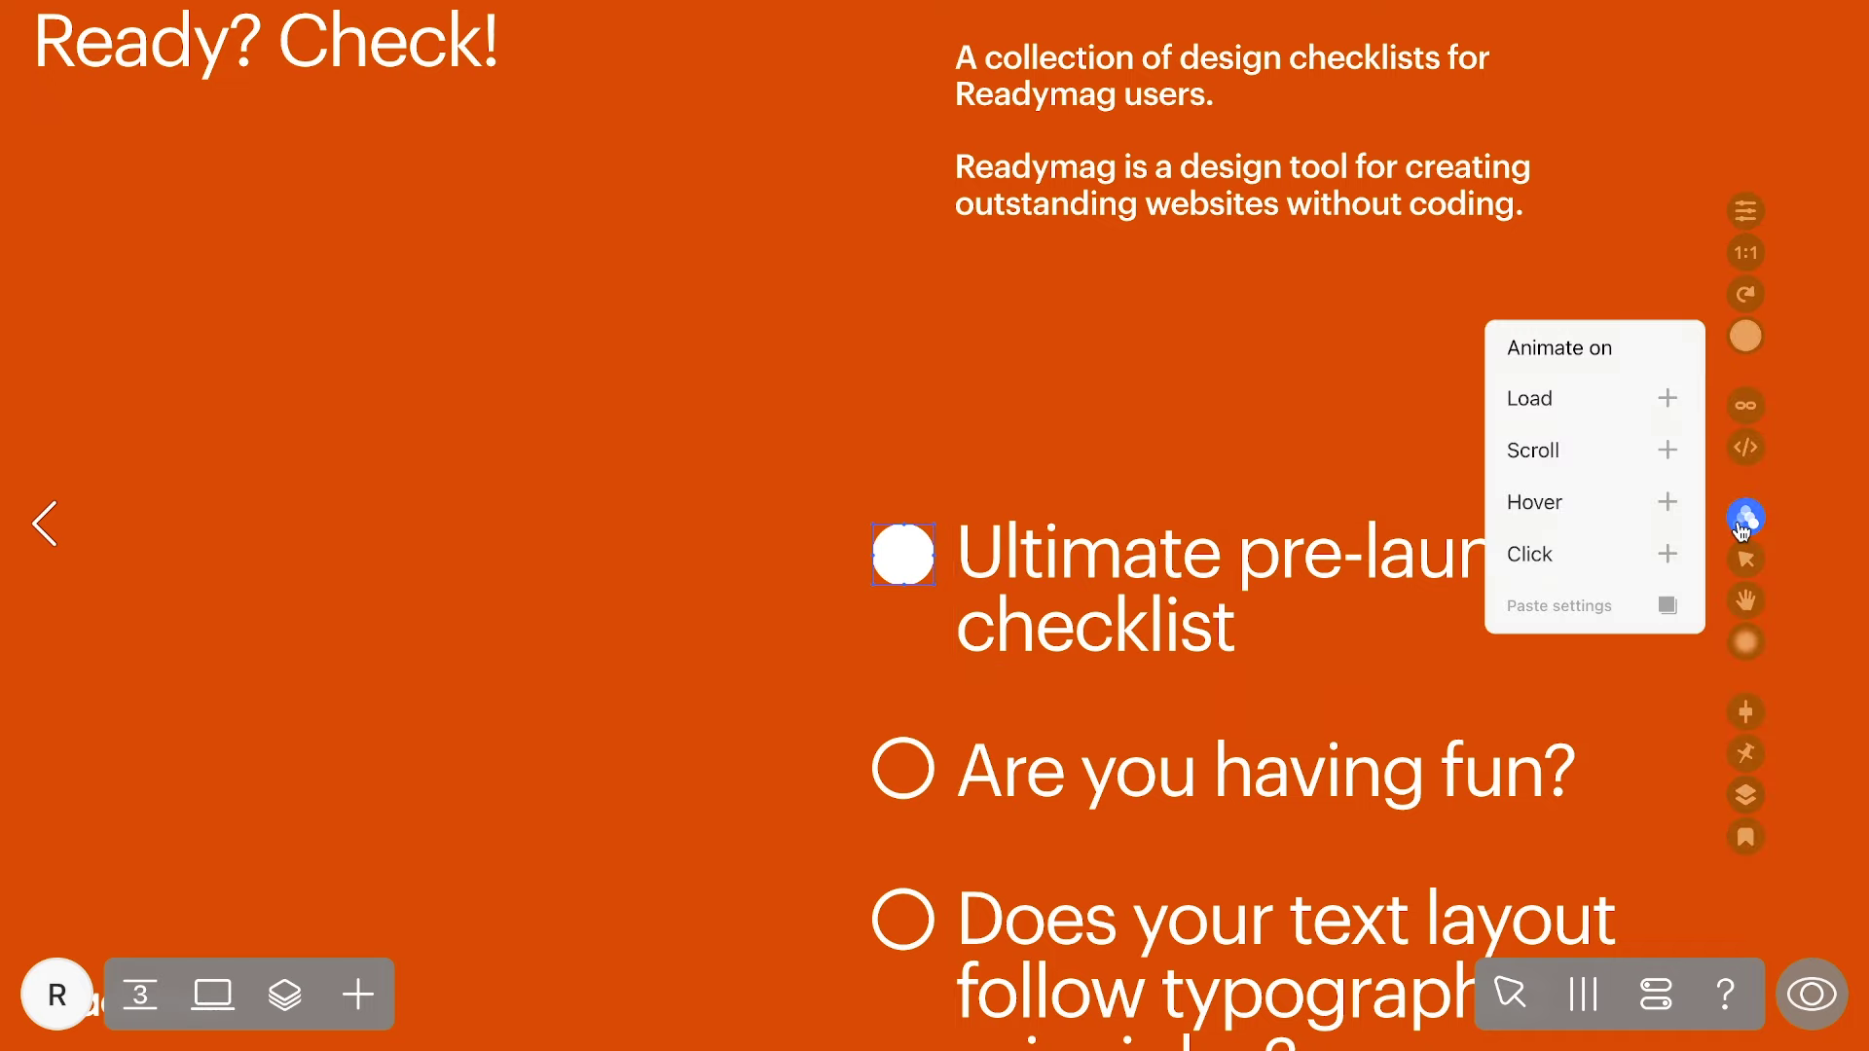
left_click(1599, 572)
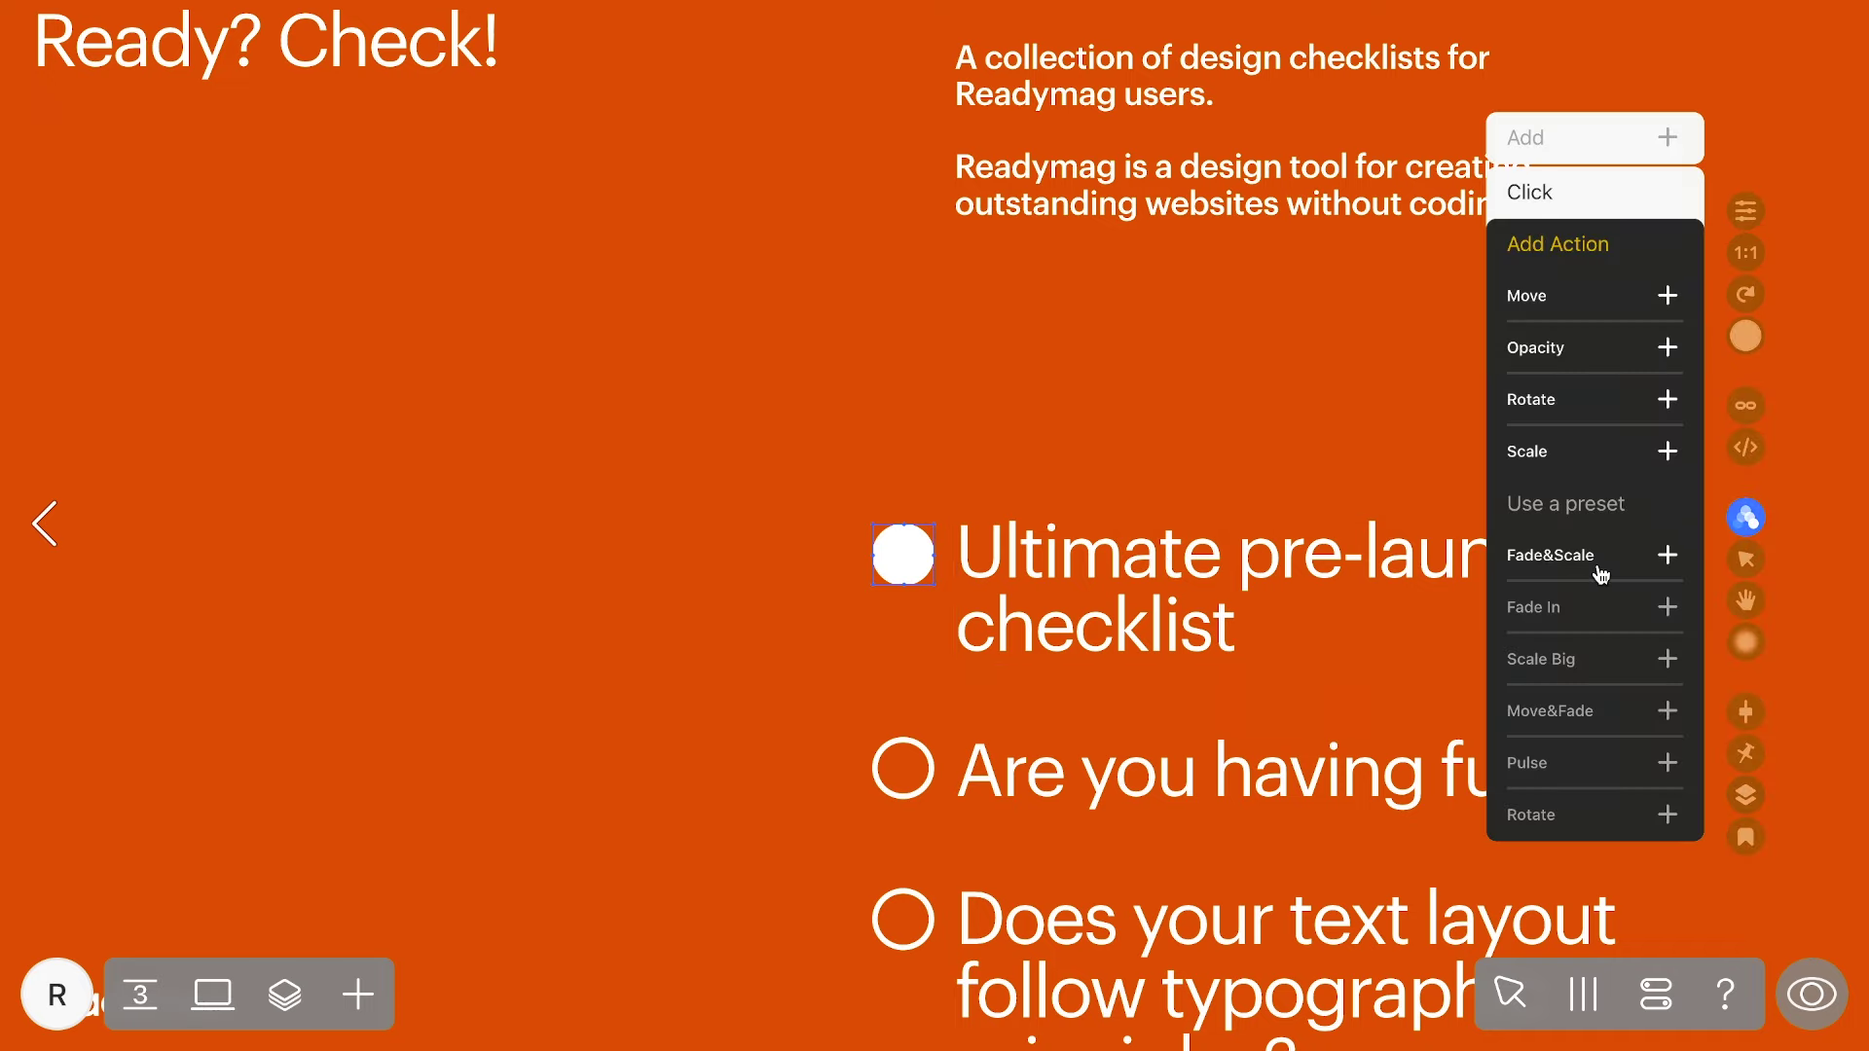
left_click(1594, 350)
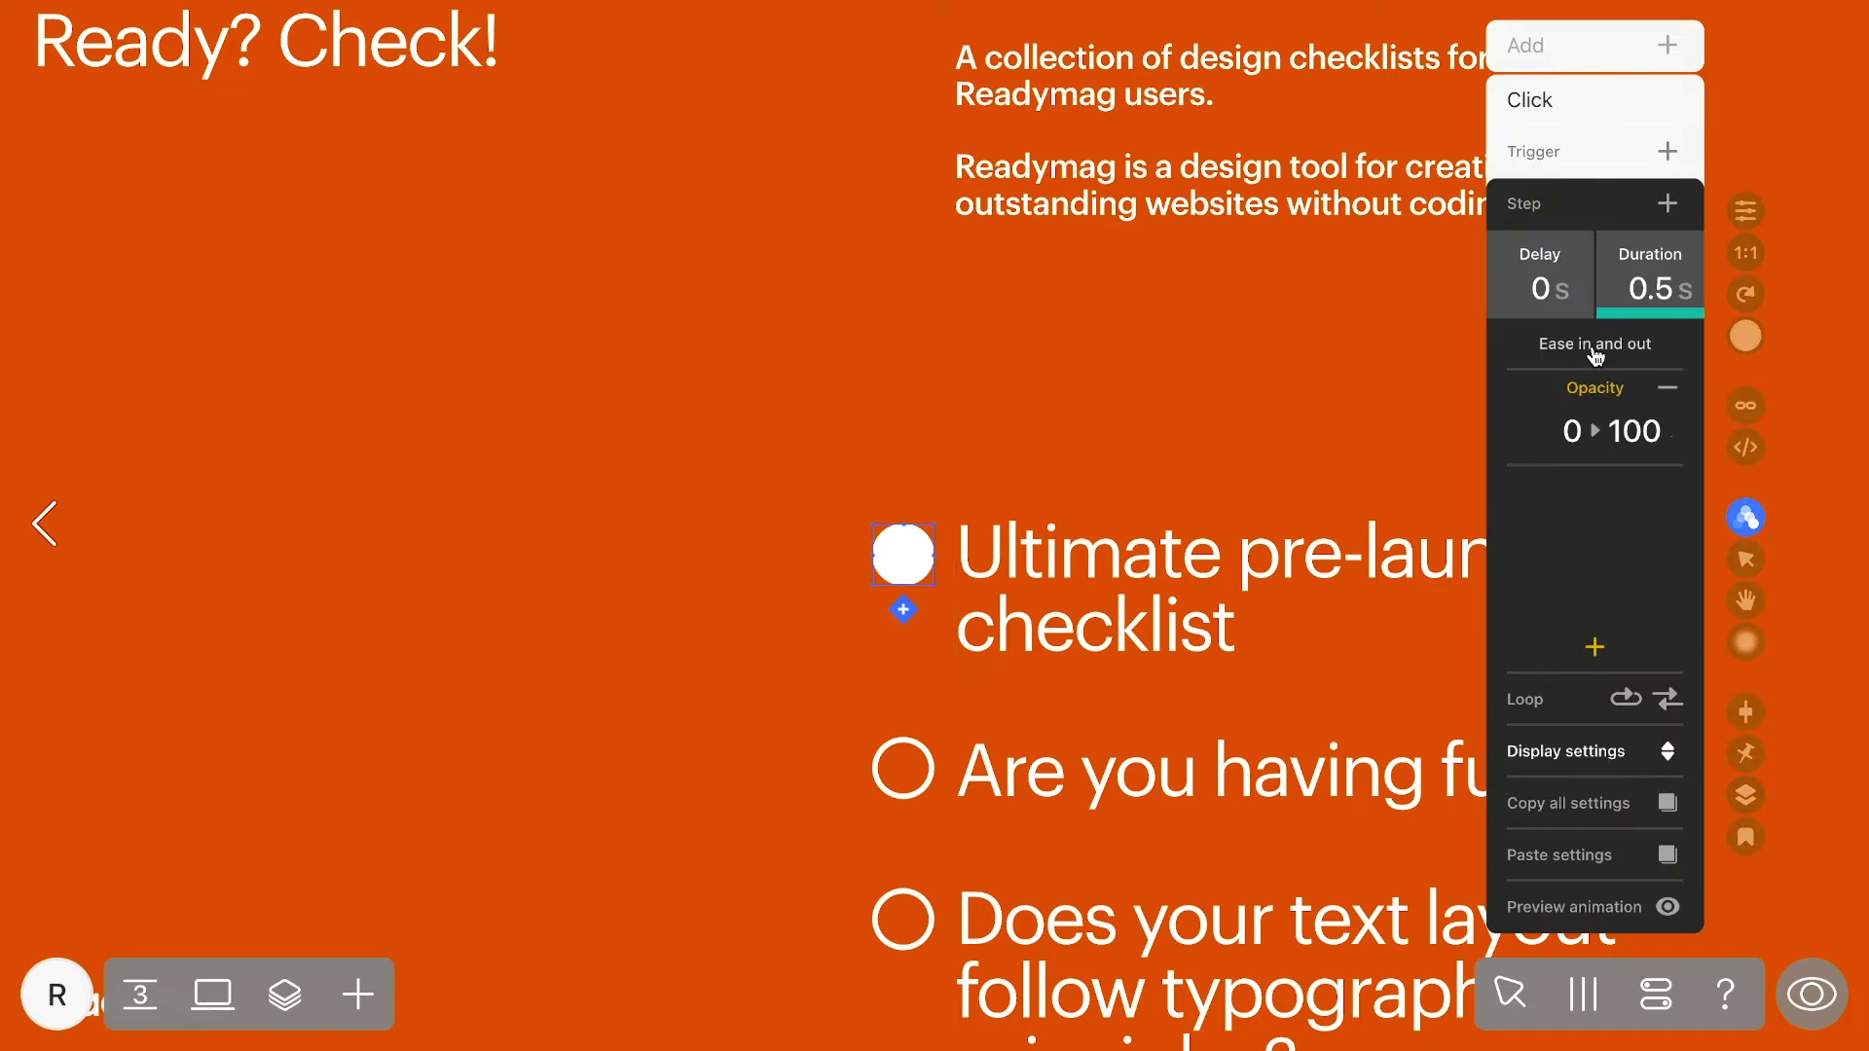
left_click(1638, 280)
type("0")
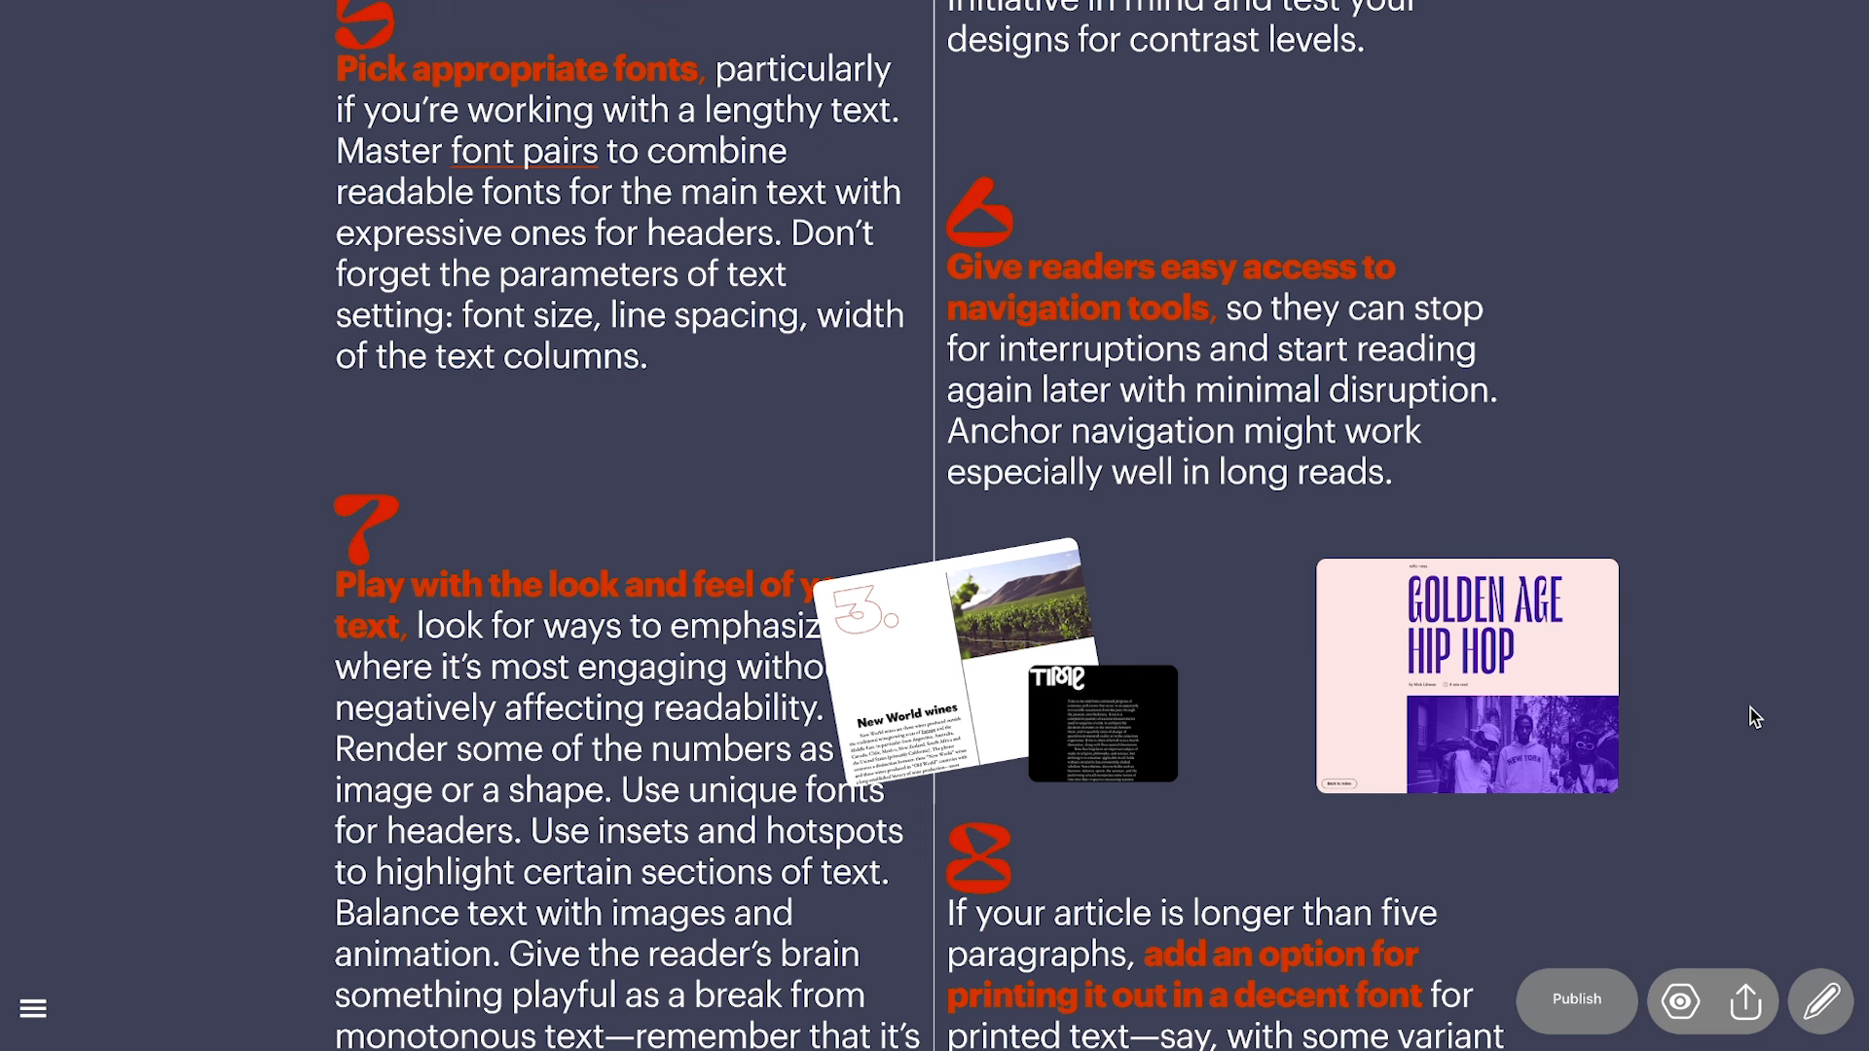
Zoom out to 50% with Ctrl −, enable the column guides, and scroll to tips 7–9.
scroll(1750, 709, "down", 10)
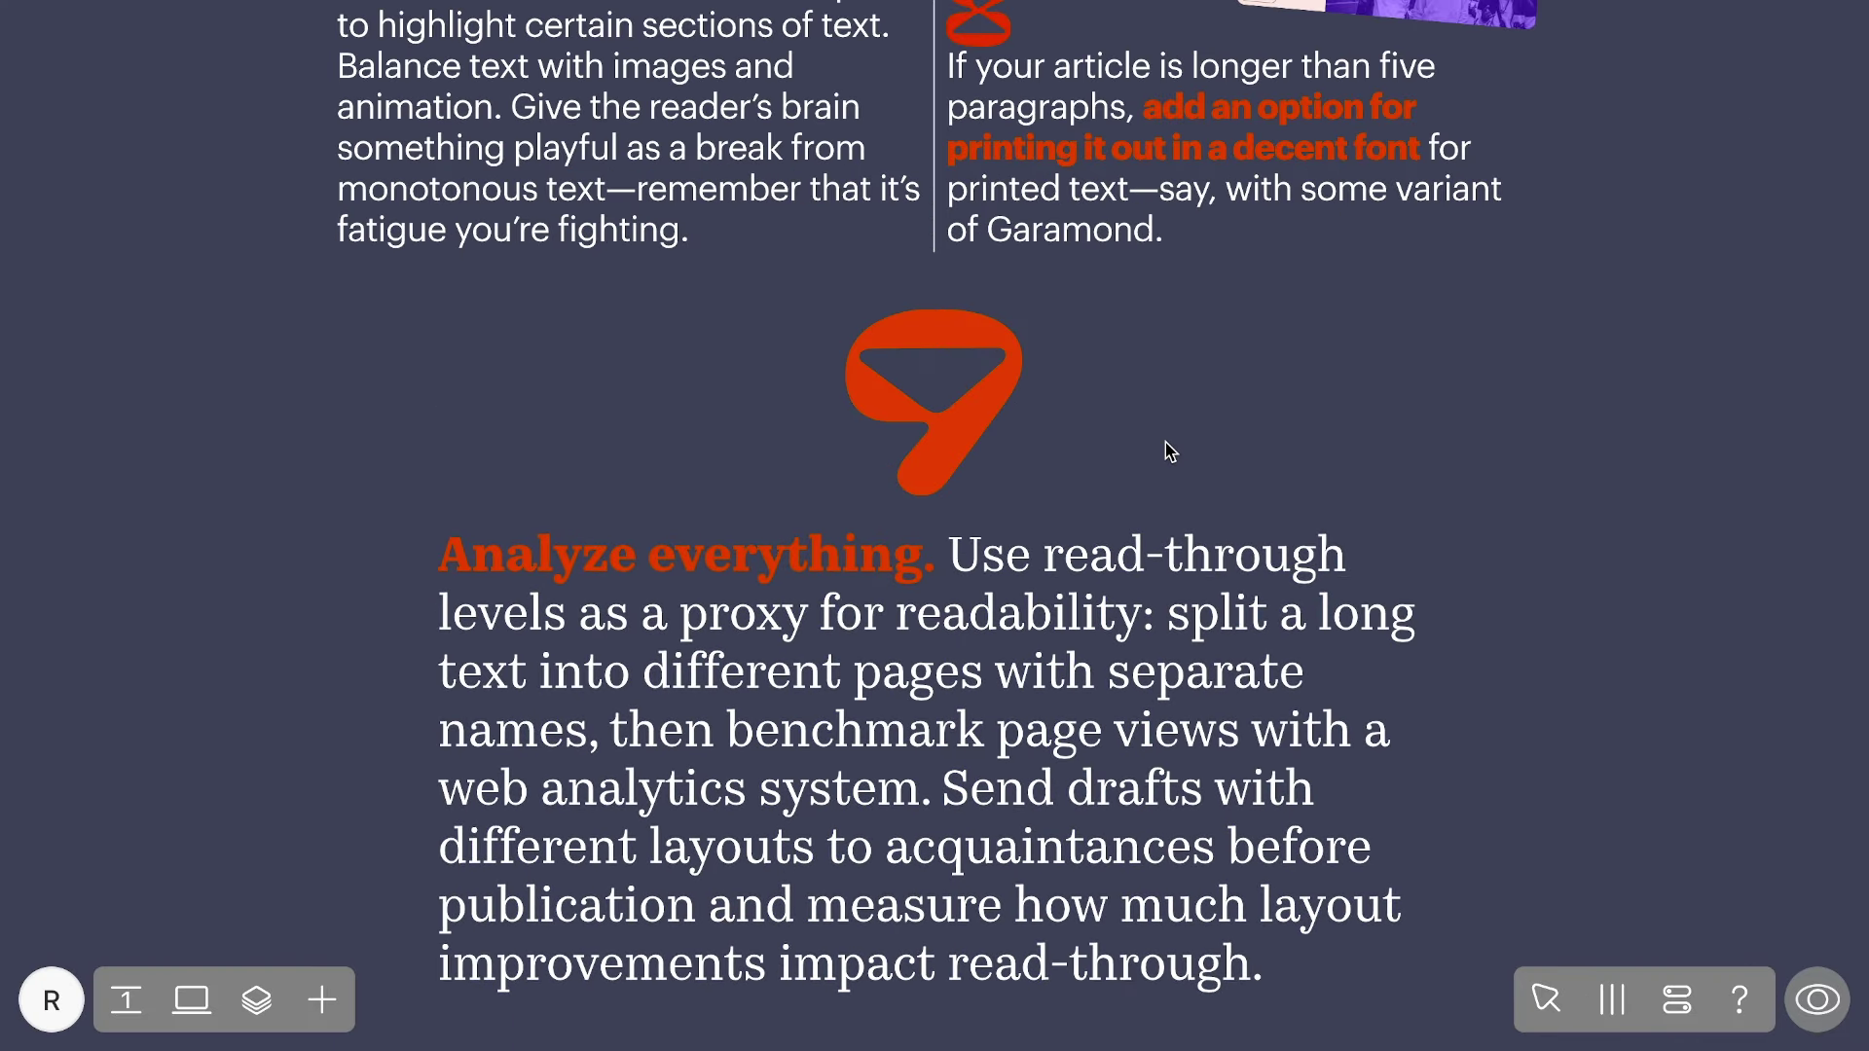
key("ctrl+minus")
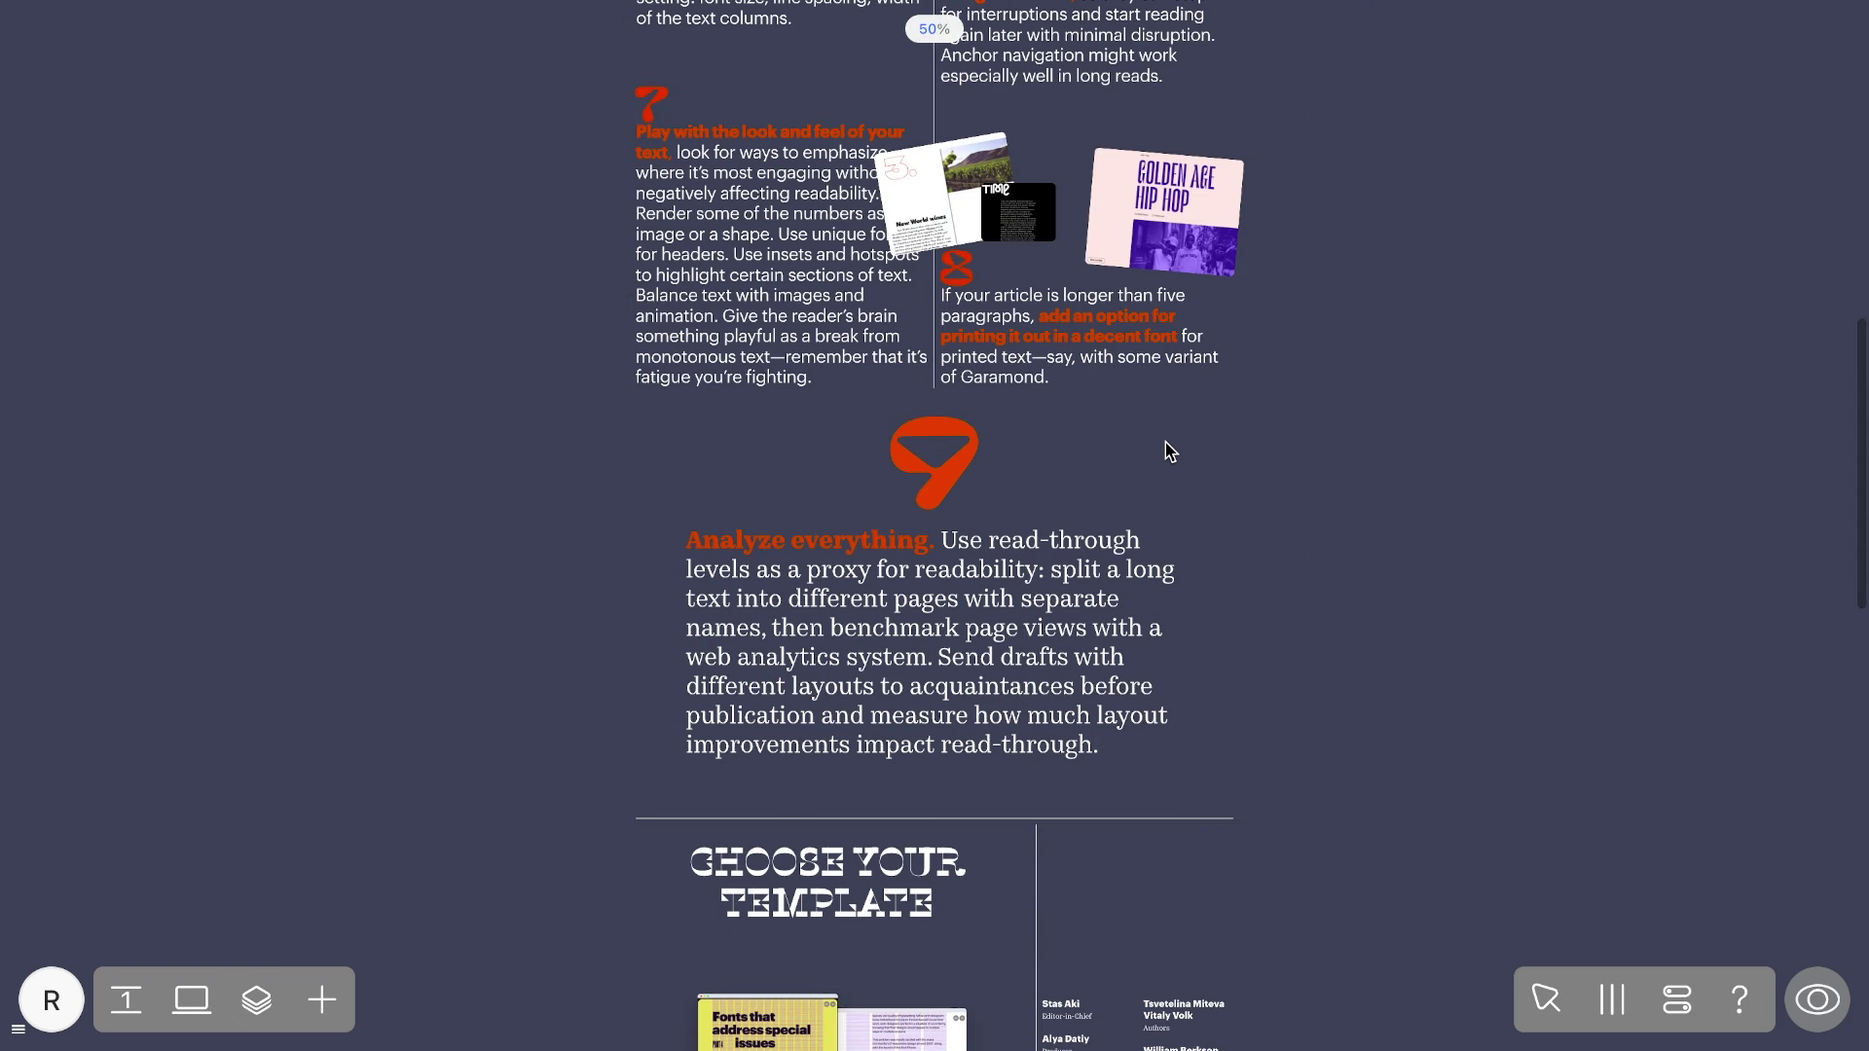
left_click(1612, 1000)
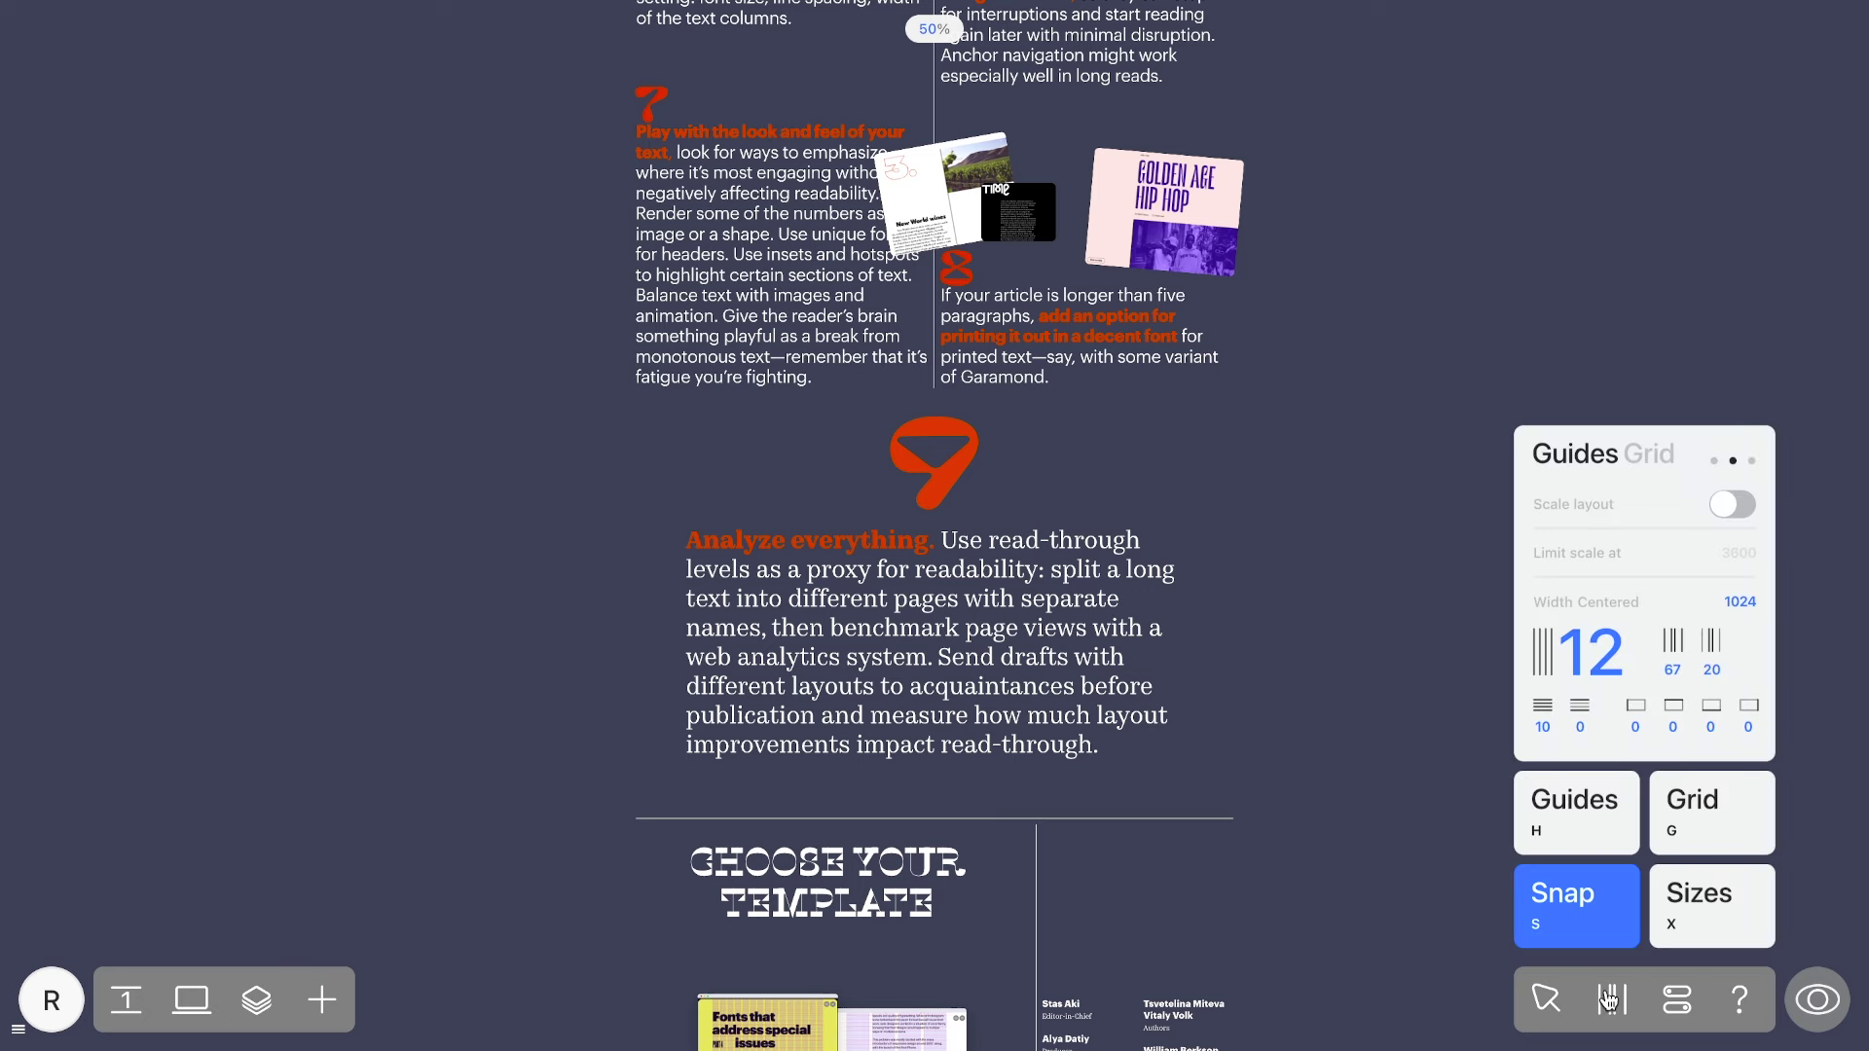
left_click(1577, 818)
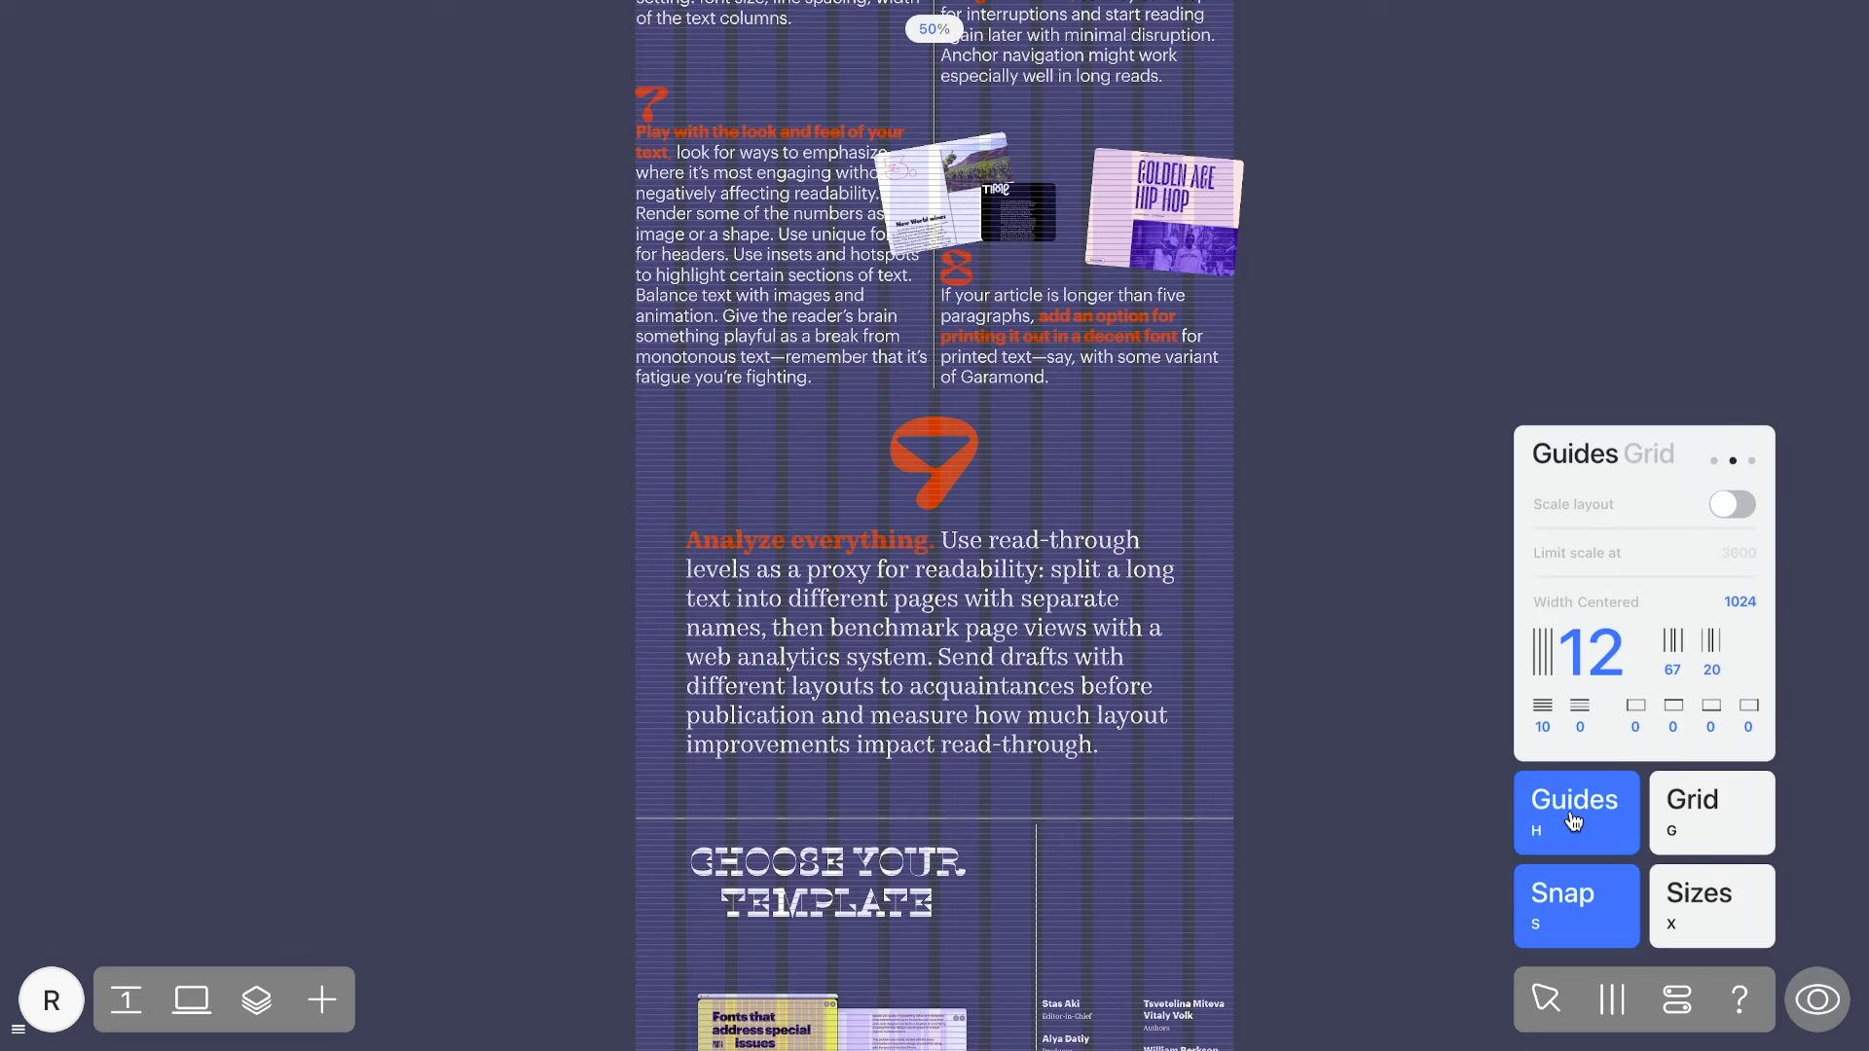
scroll(1340, 681, "down", 5)
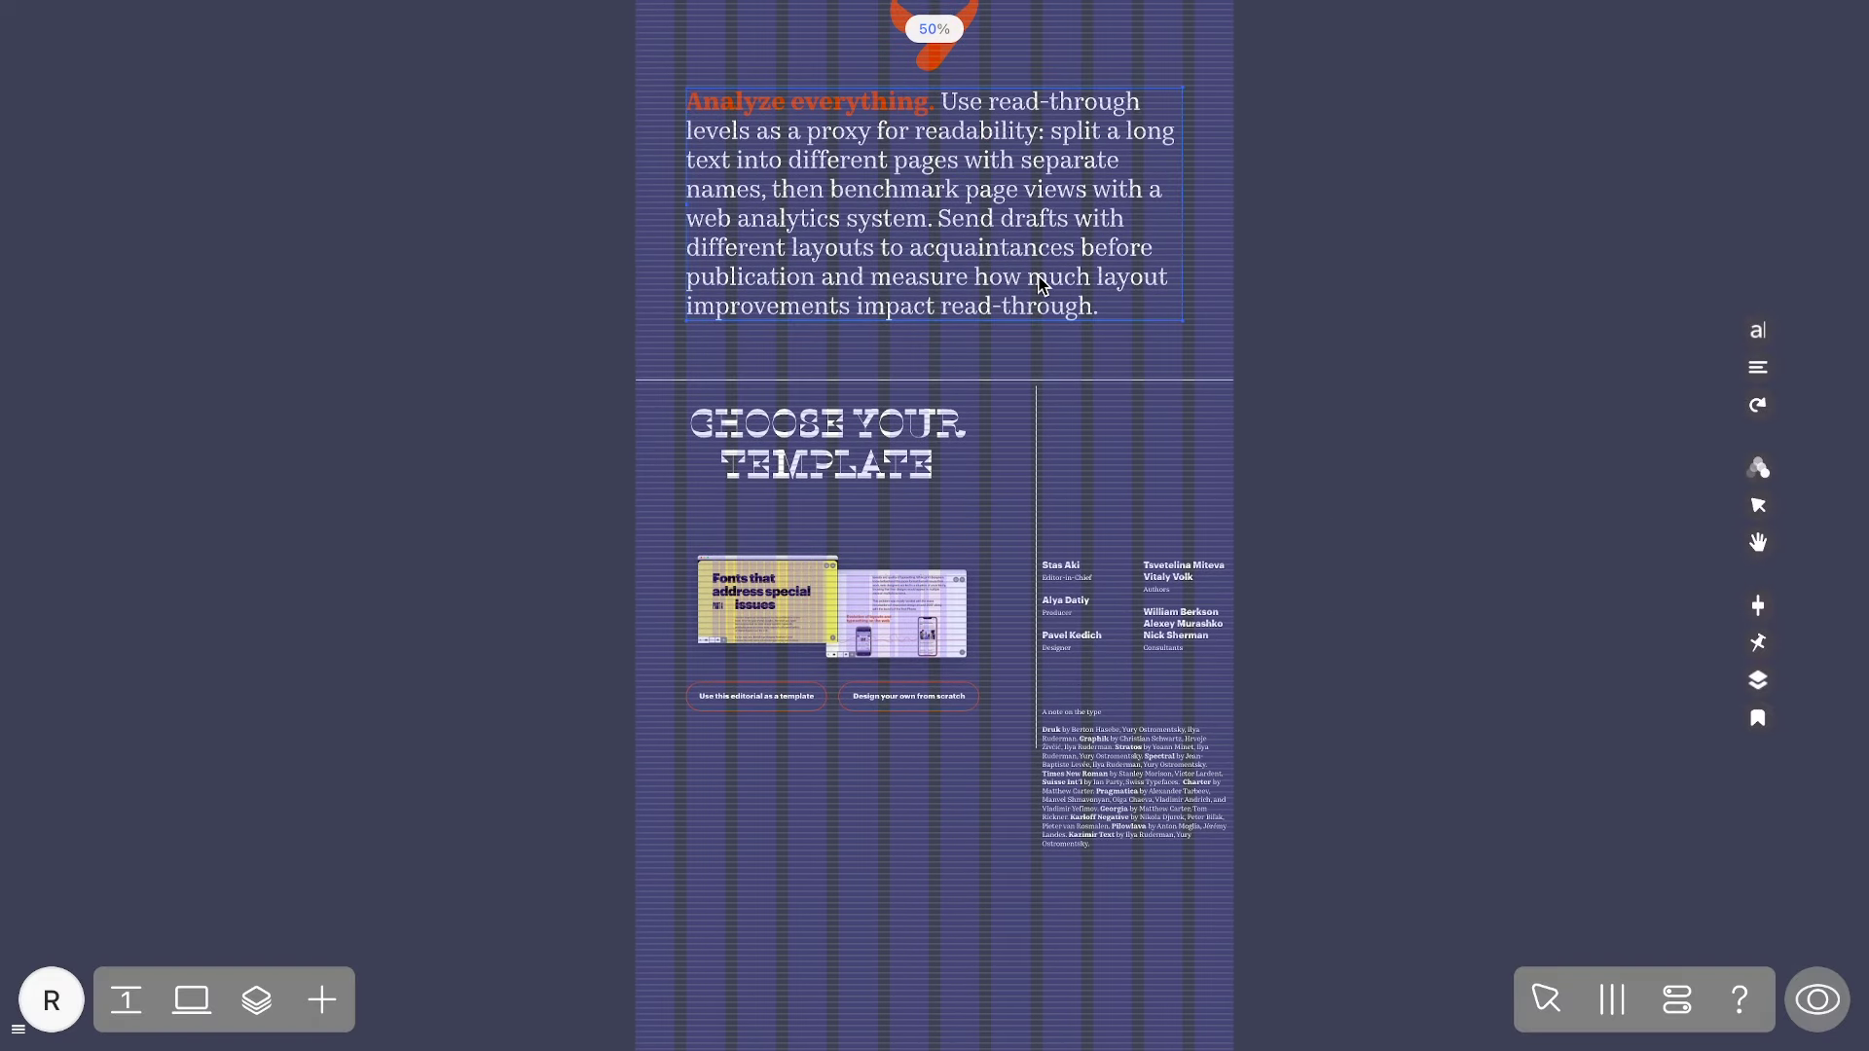
scroll(926, 229, "up", 8)
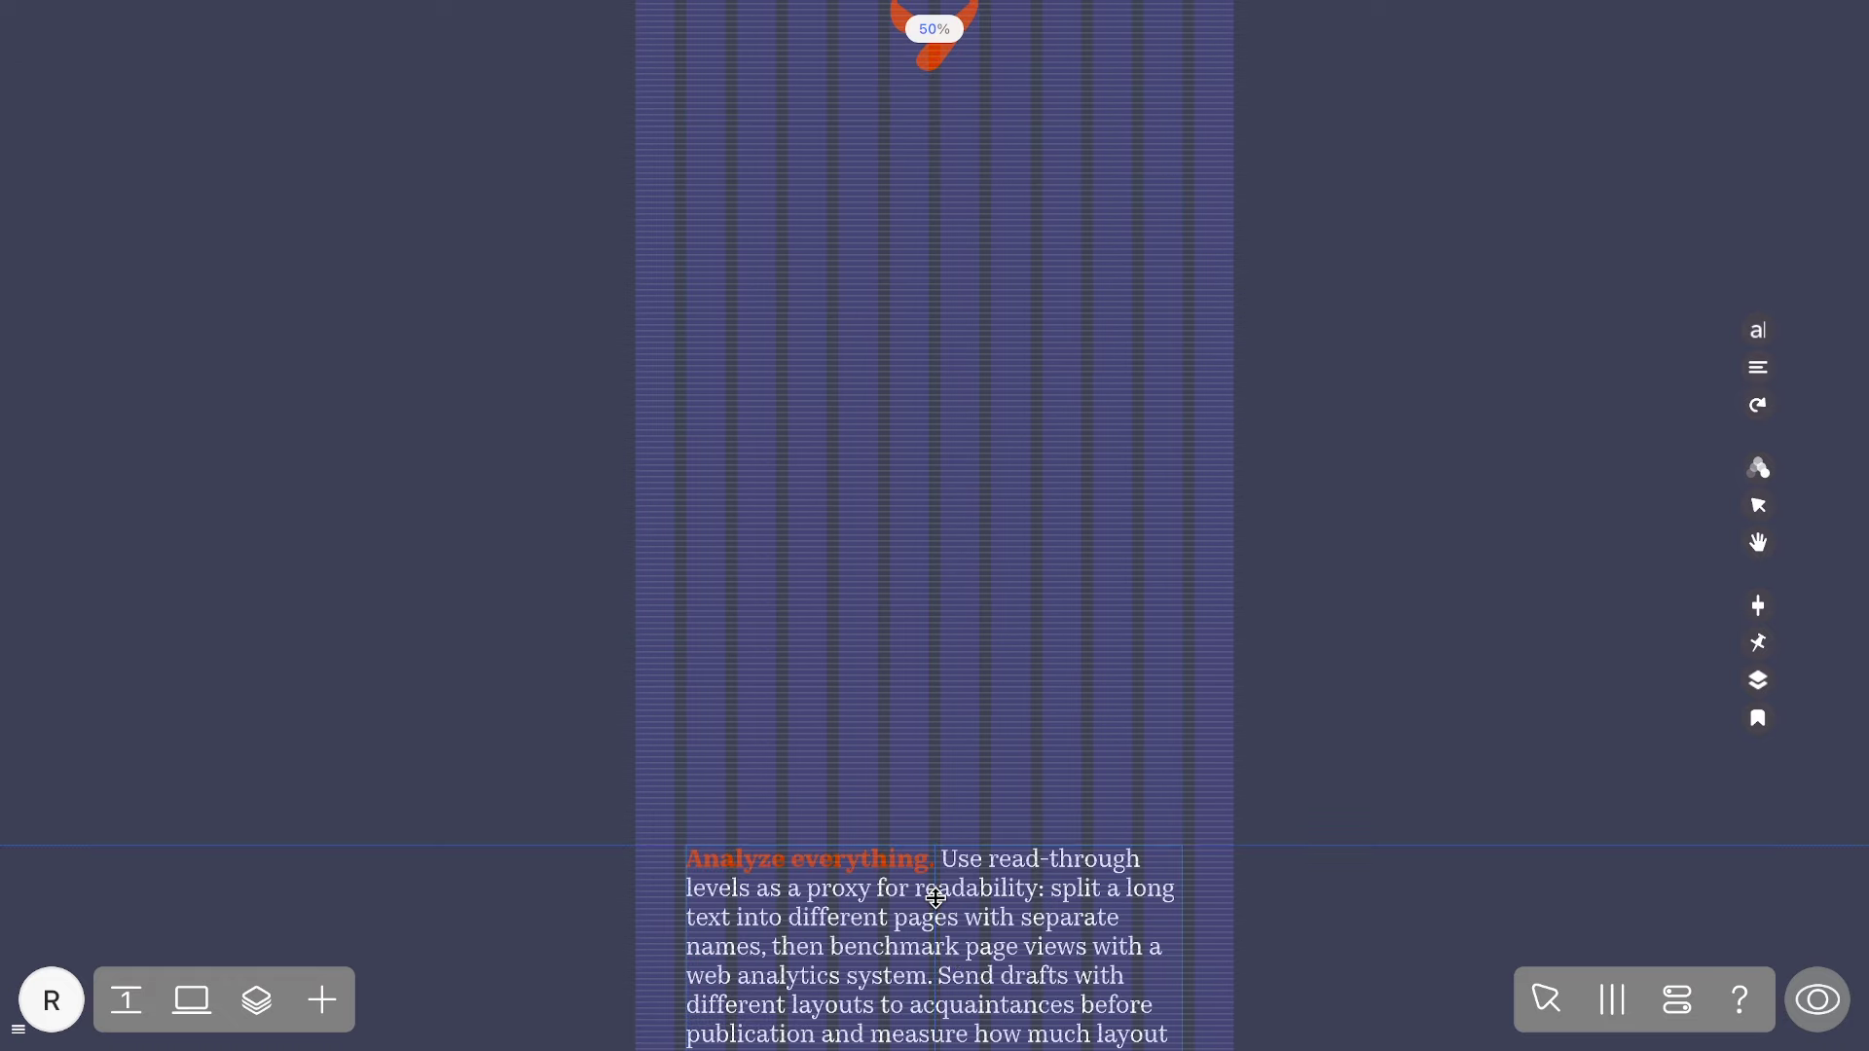
scroll(935, 897, "up", 2)
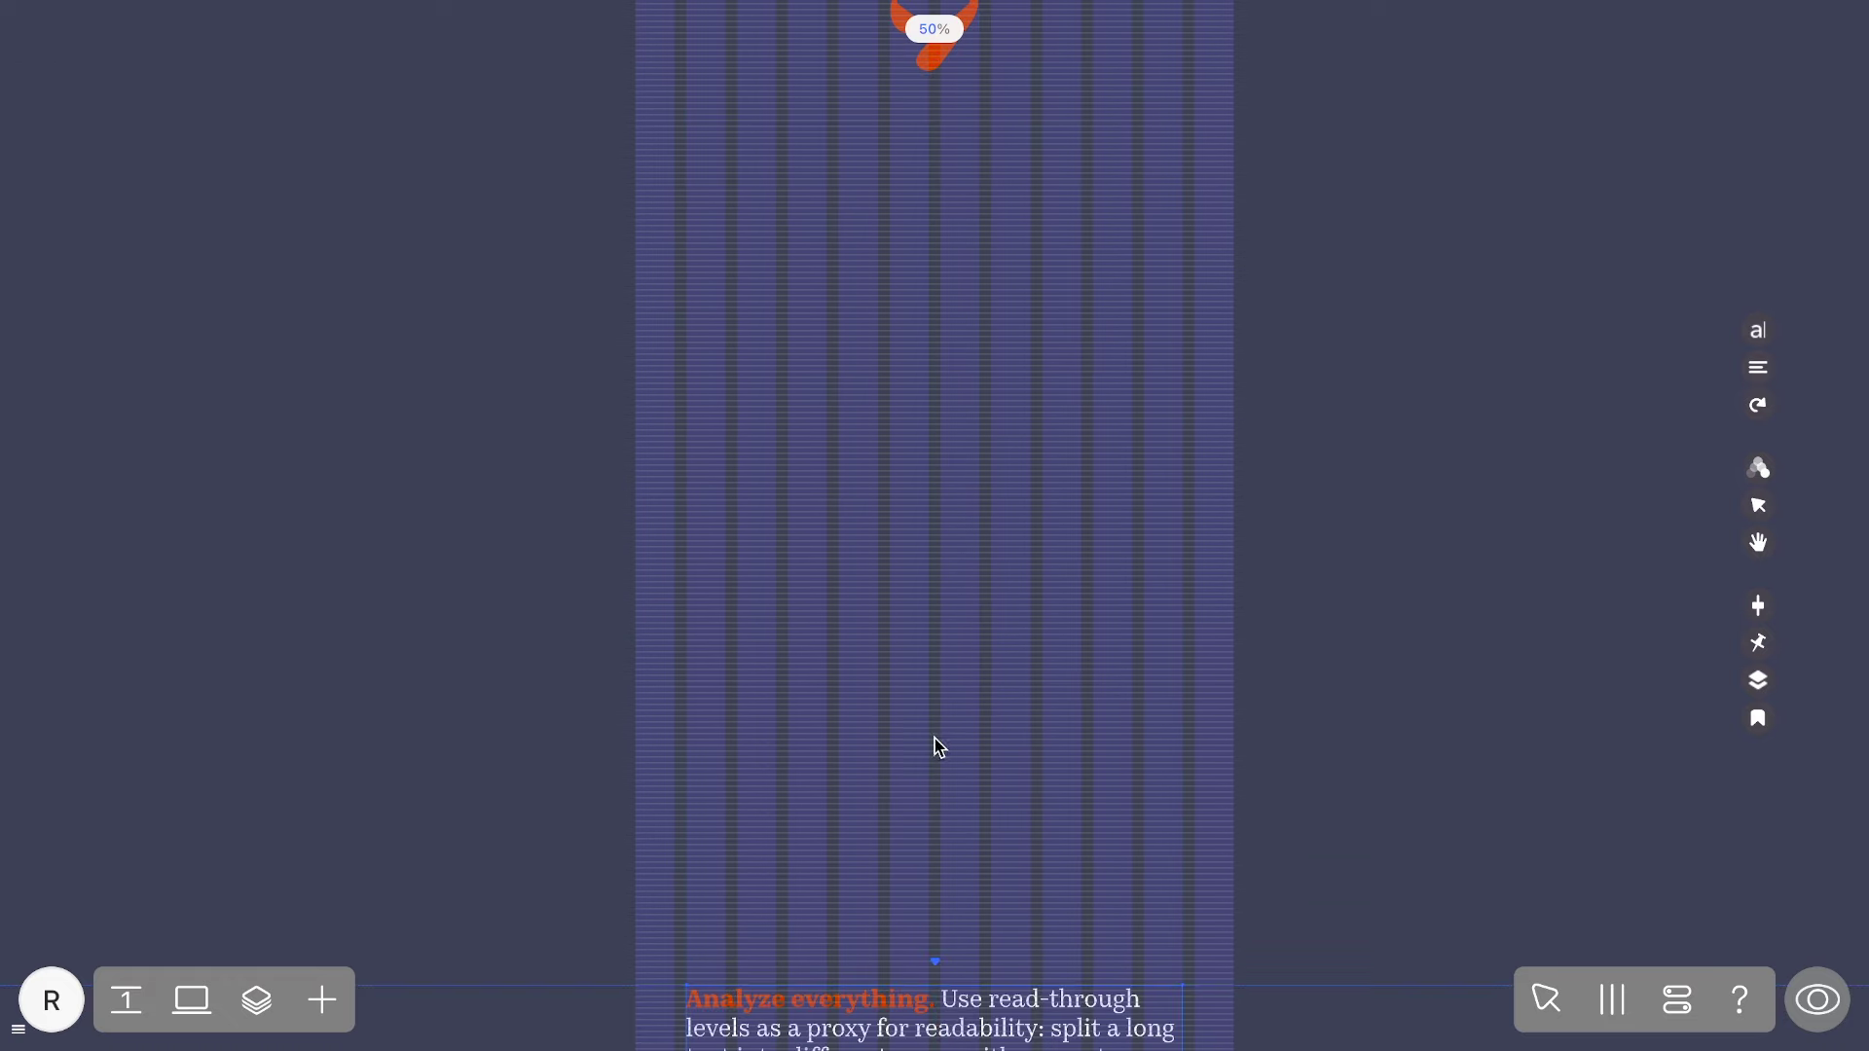
scroll(968, 409, "up", 5)
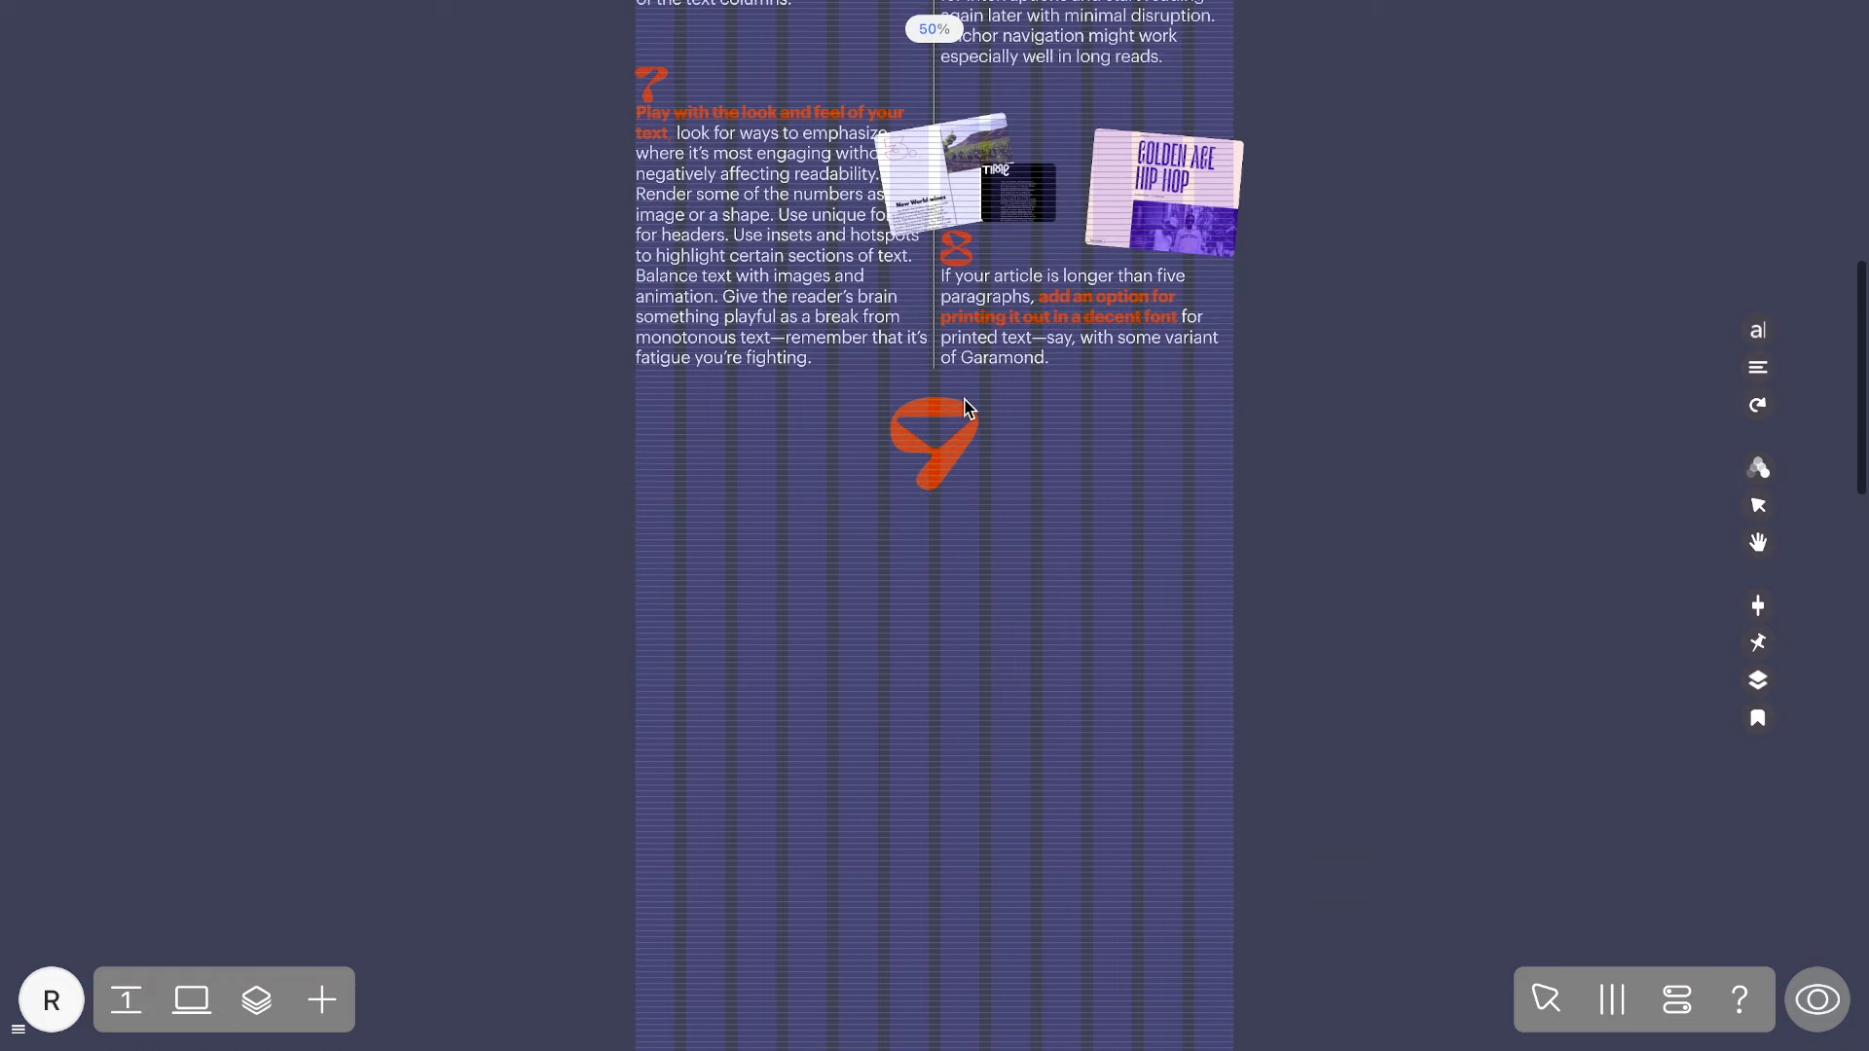
Move the red 9 off the page to the left and fix it to the screen centre.
left_click_drag(954, 414, 379, 387)
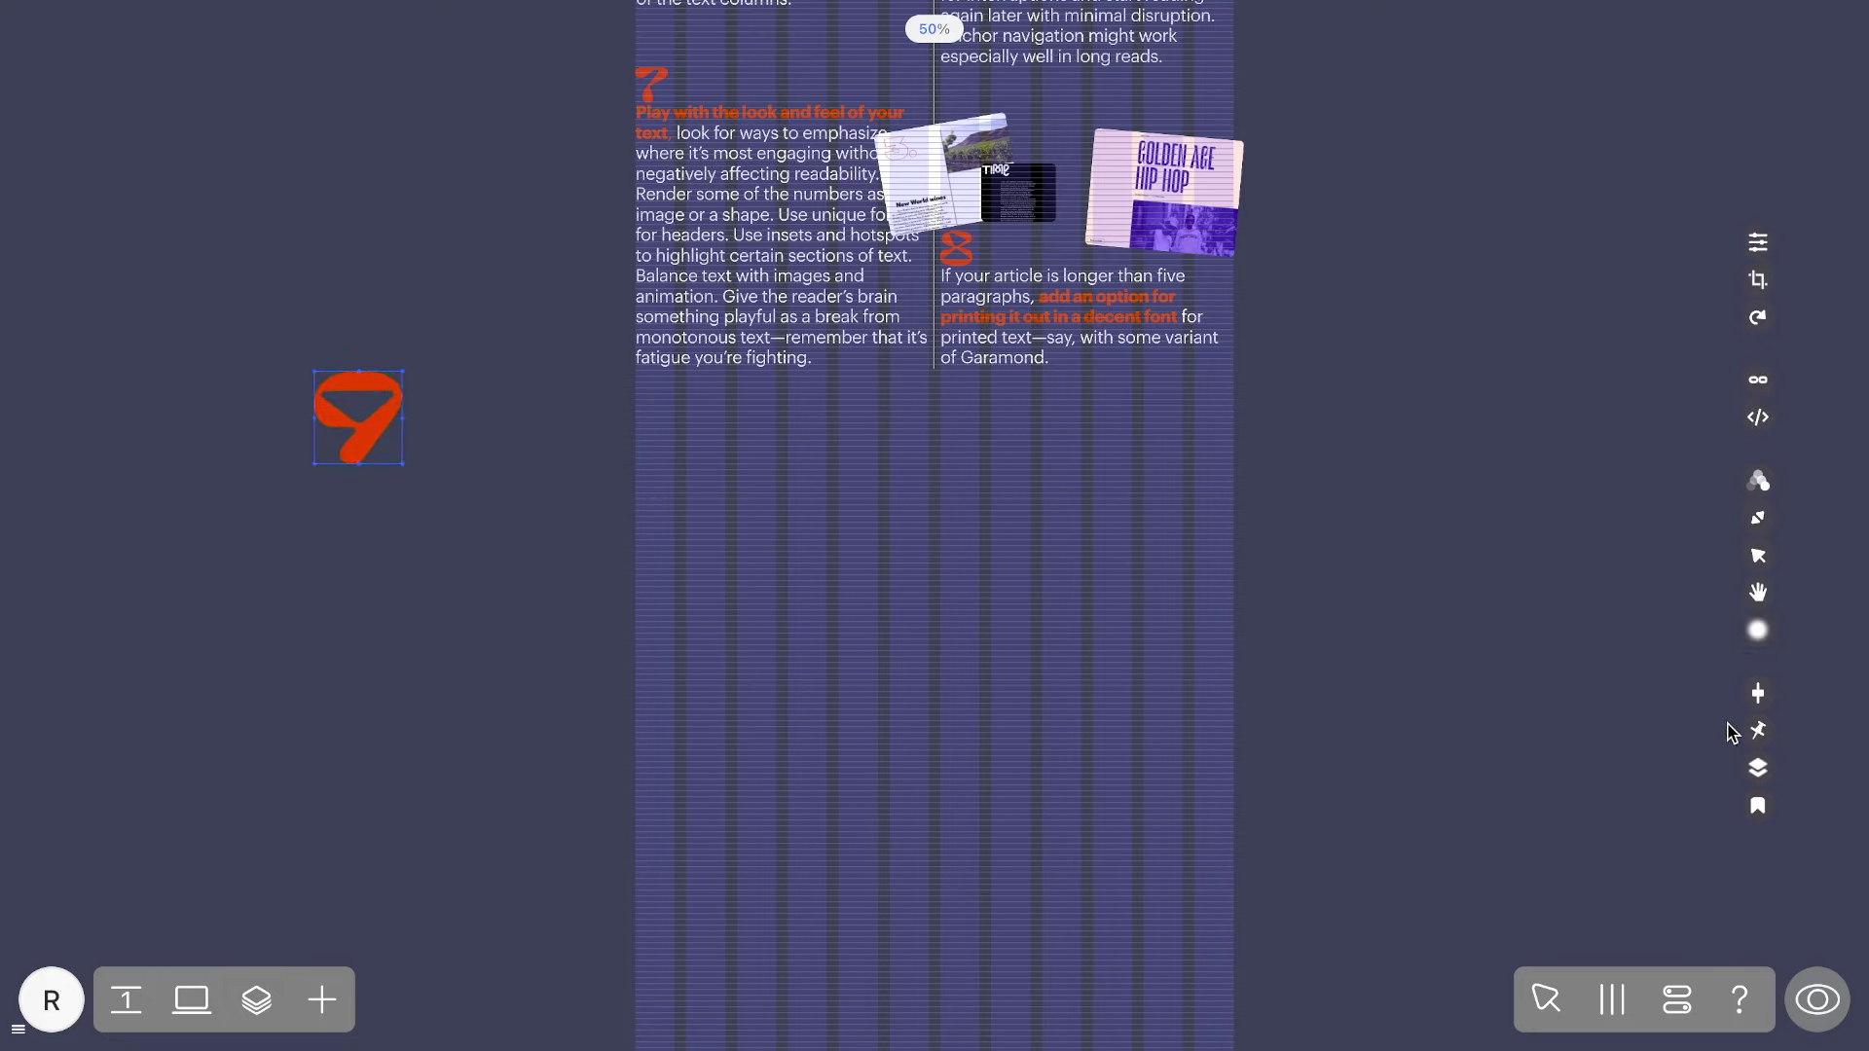
left_click(1758, 730)
left_click(1594, 382)
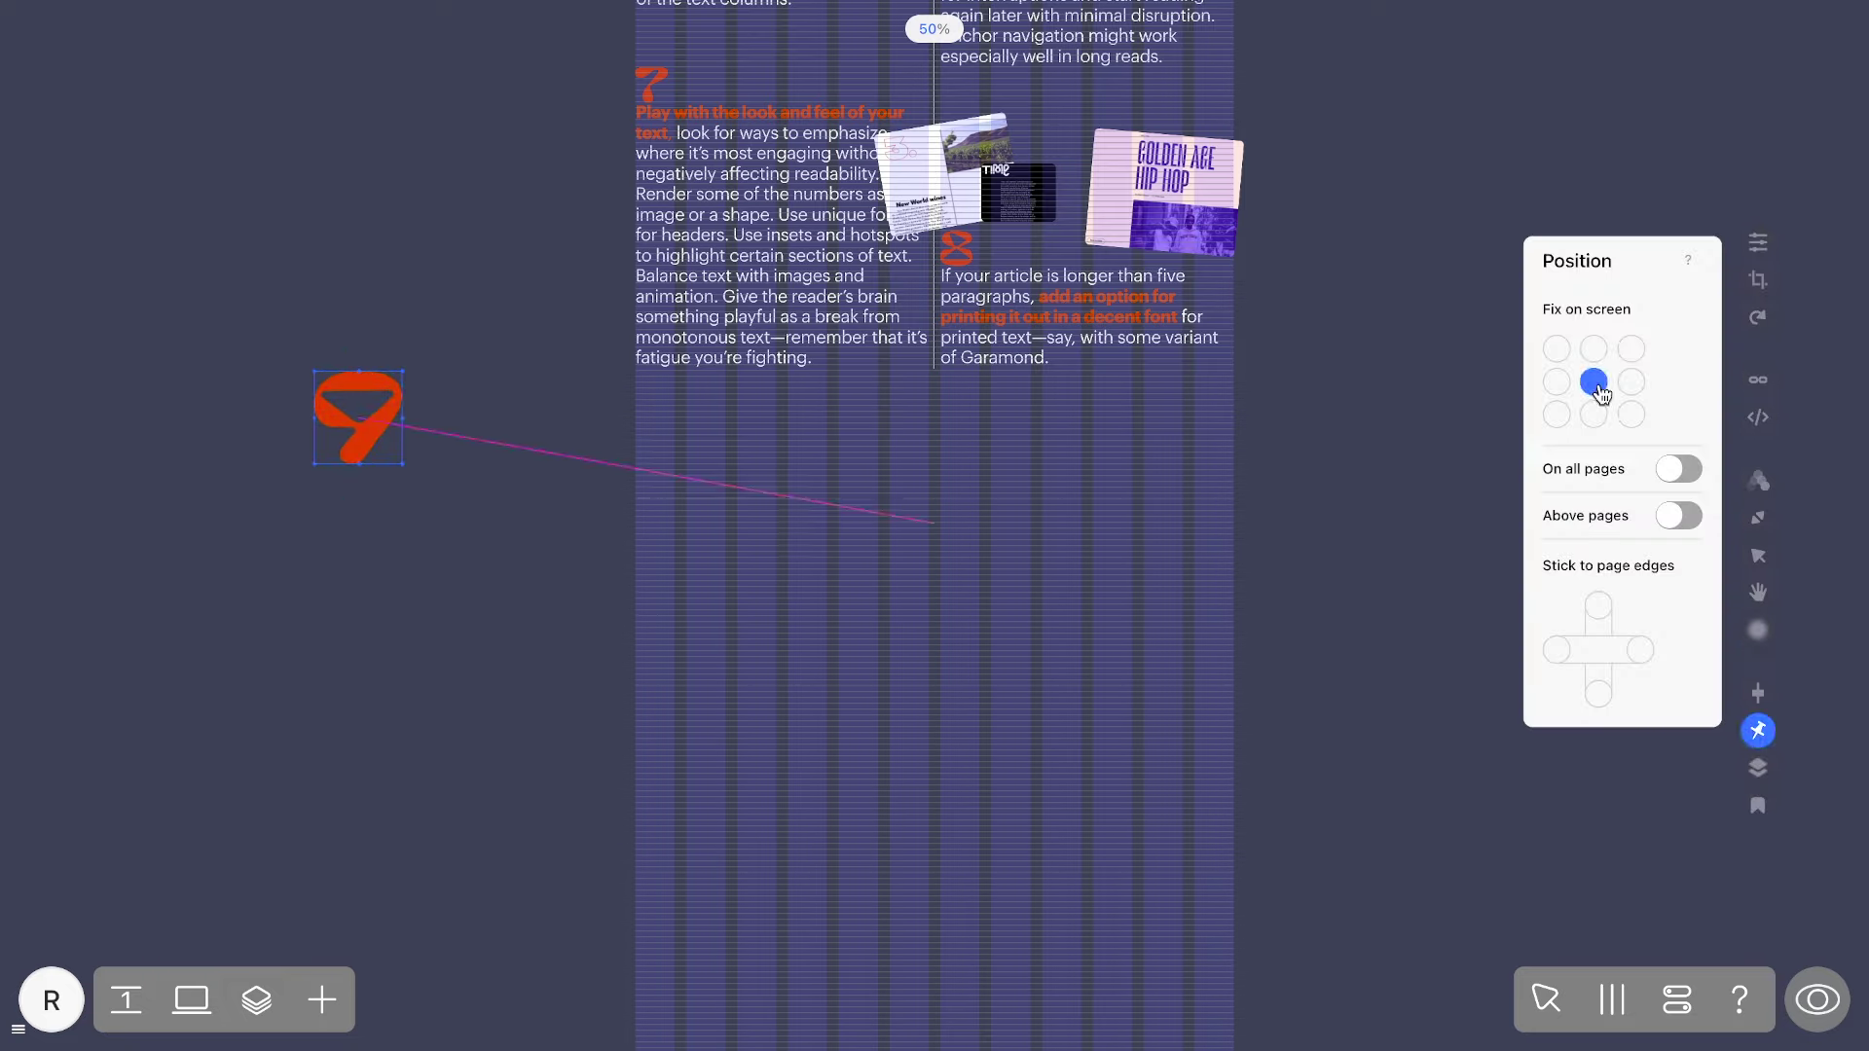
Give the red 9 a scroll Move from 2000 to 0 with a 2200 px delay.
left_click(1758, 481)
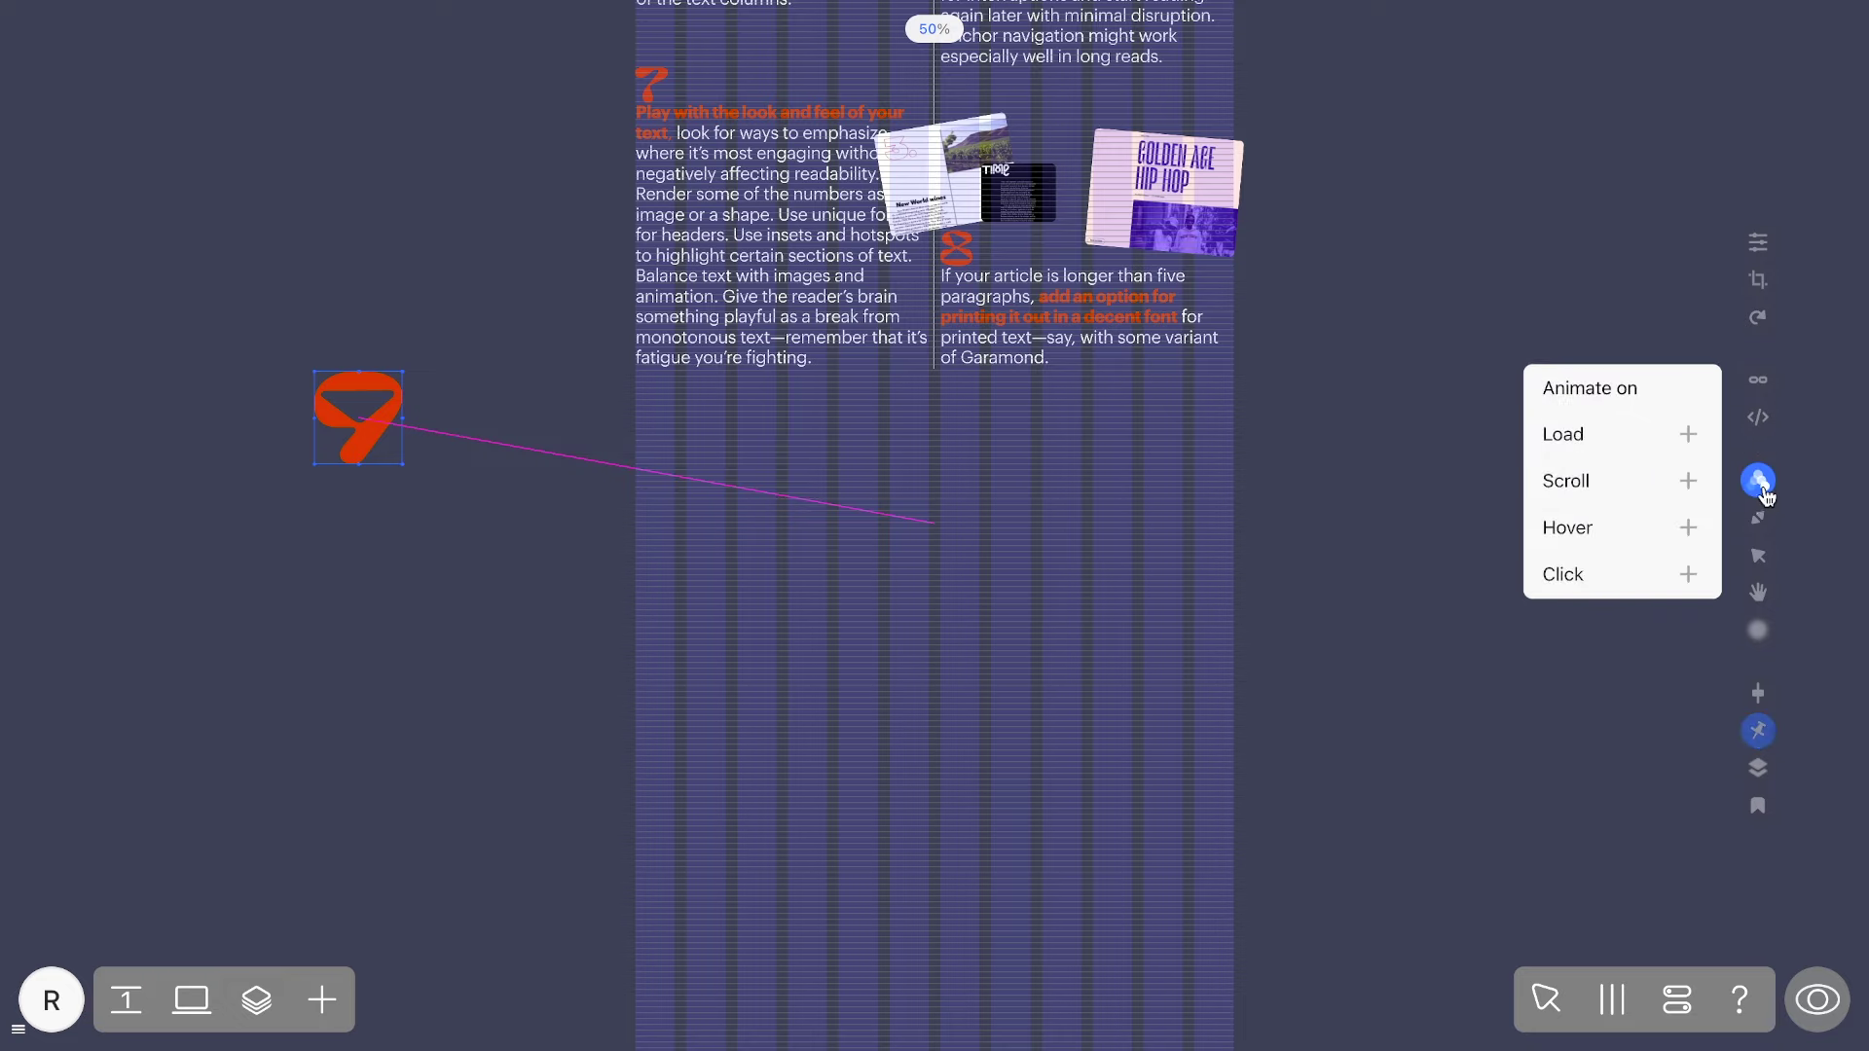
left_click(1641, 492)
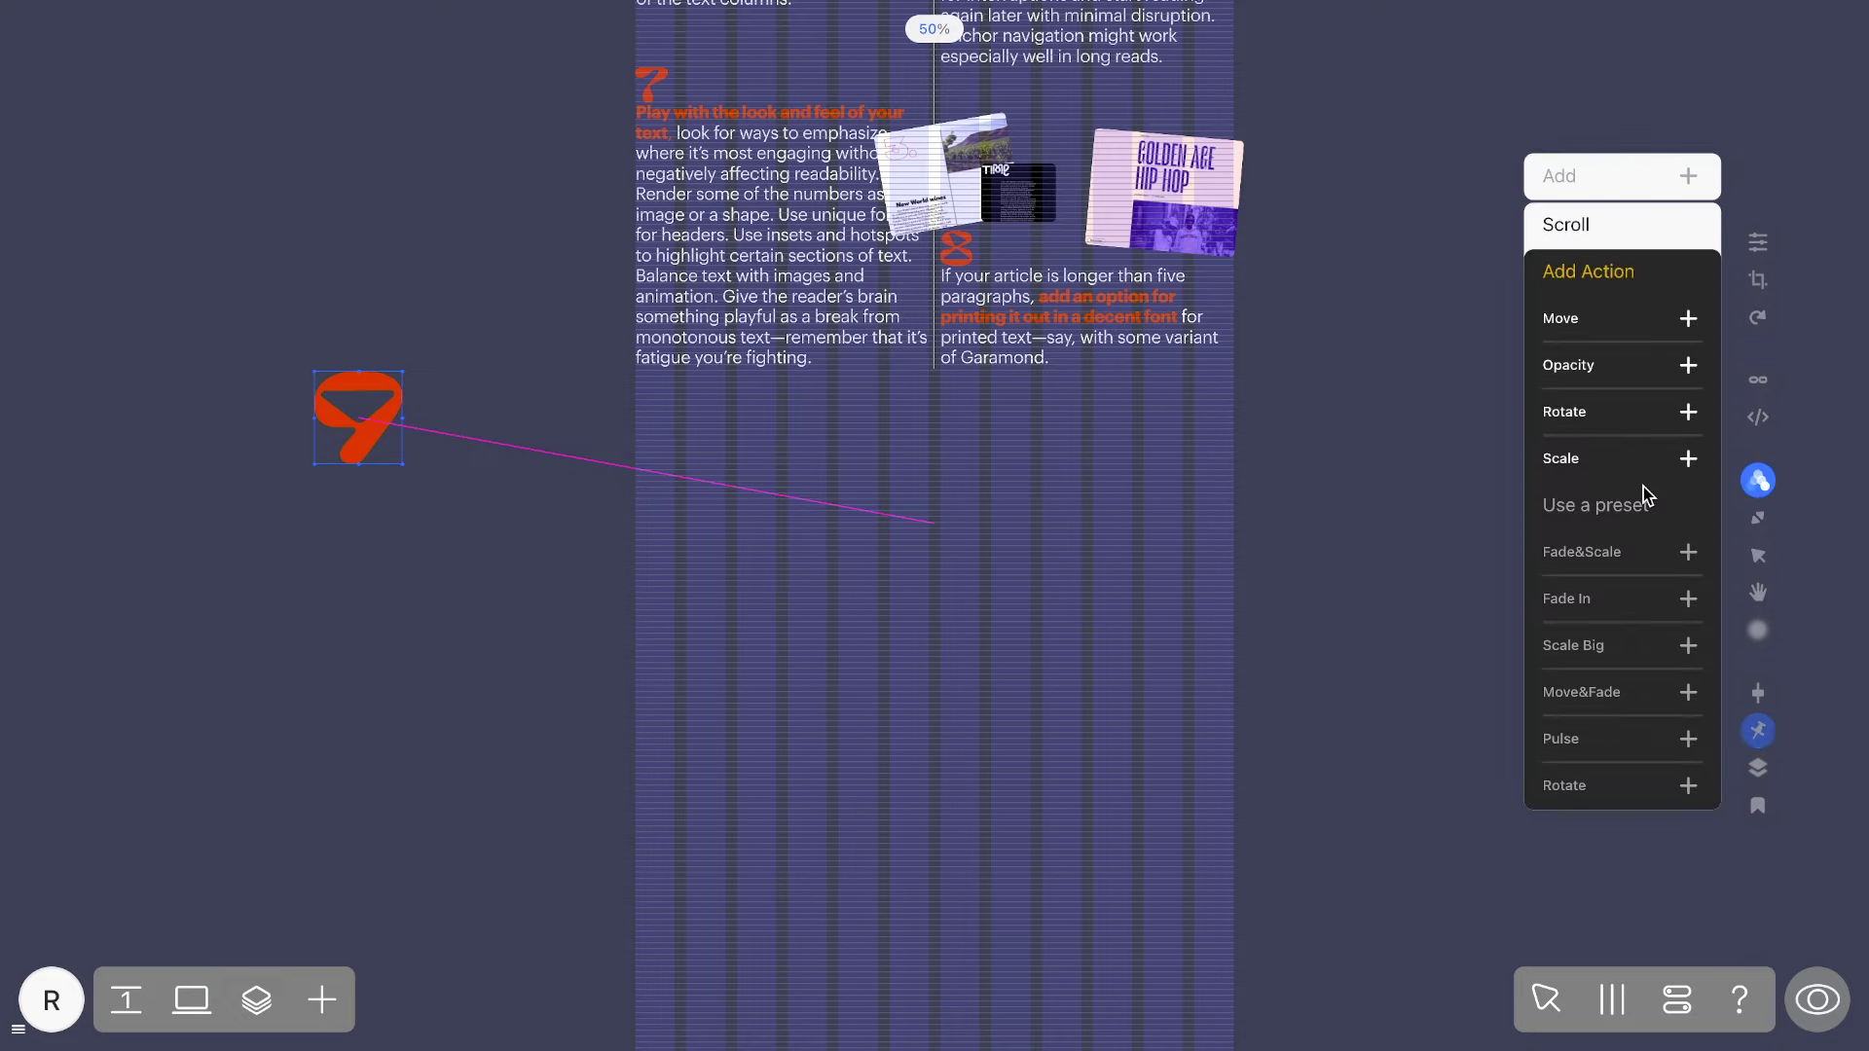
left_click(1621, 330)
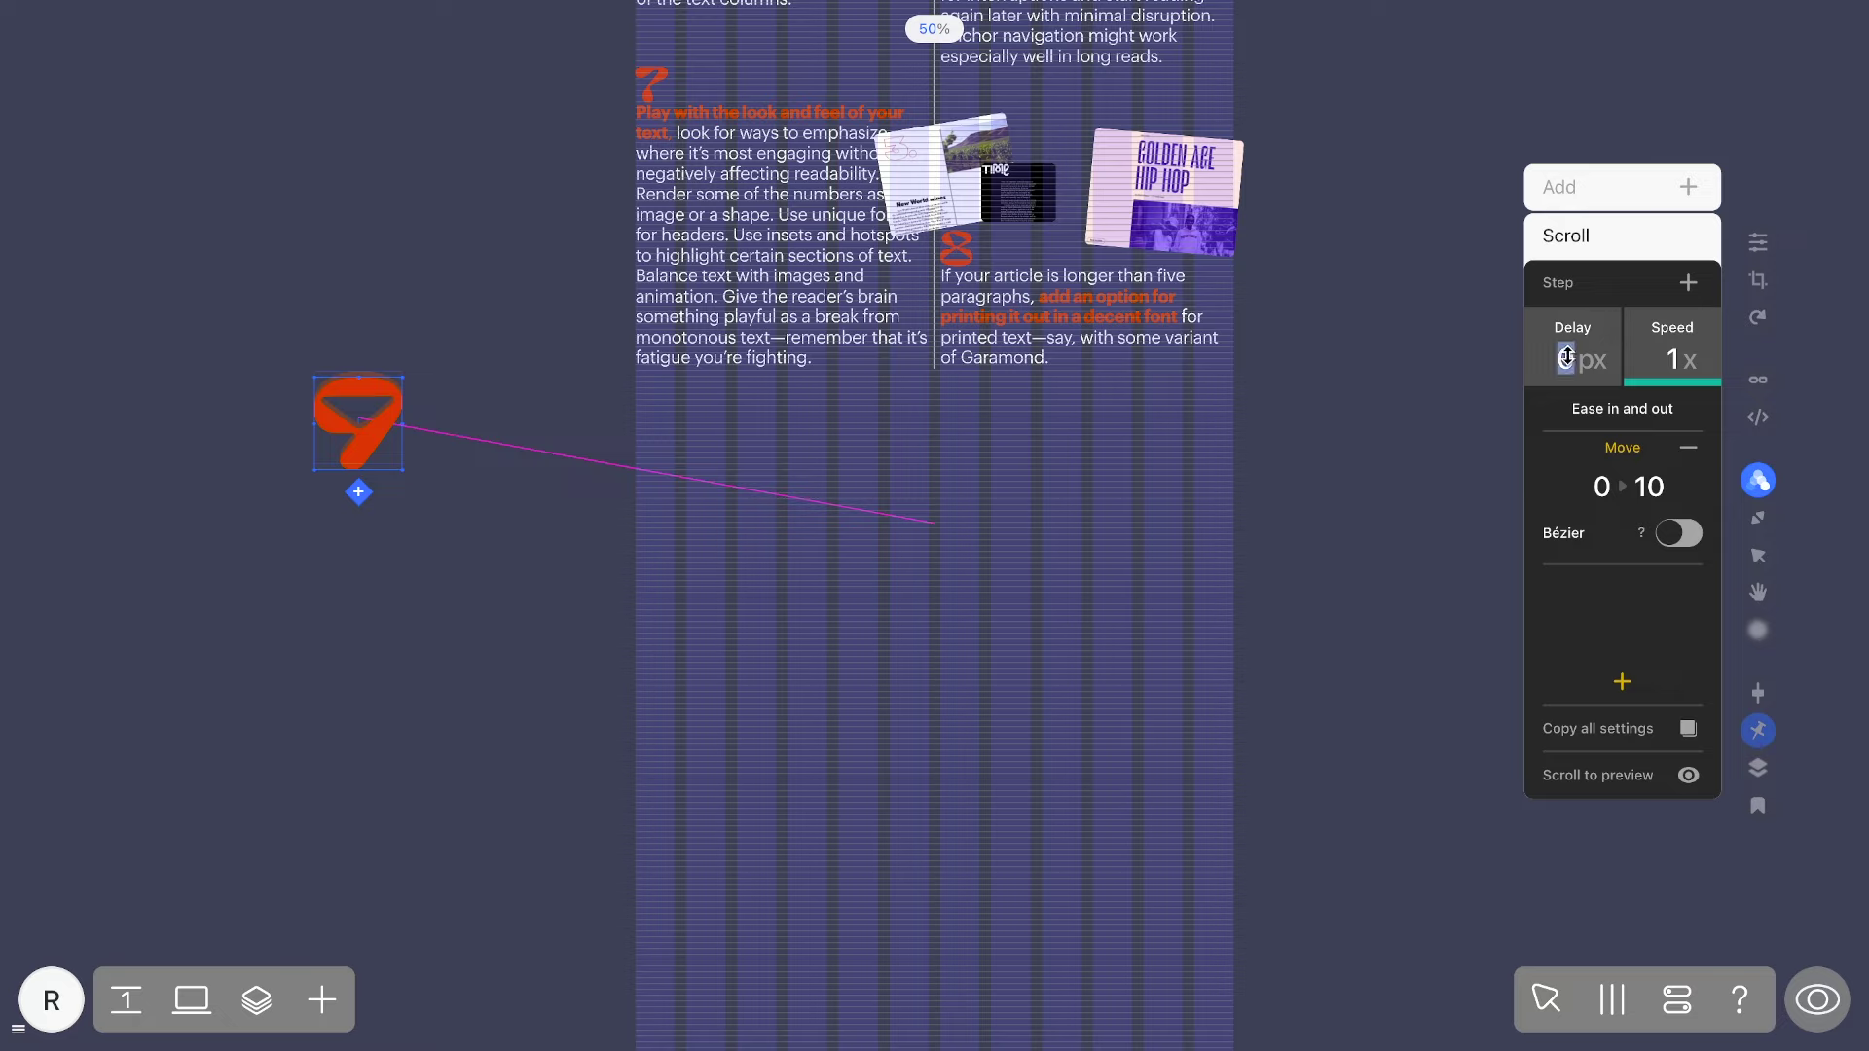
type("2200")
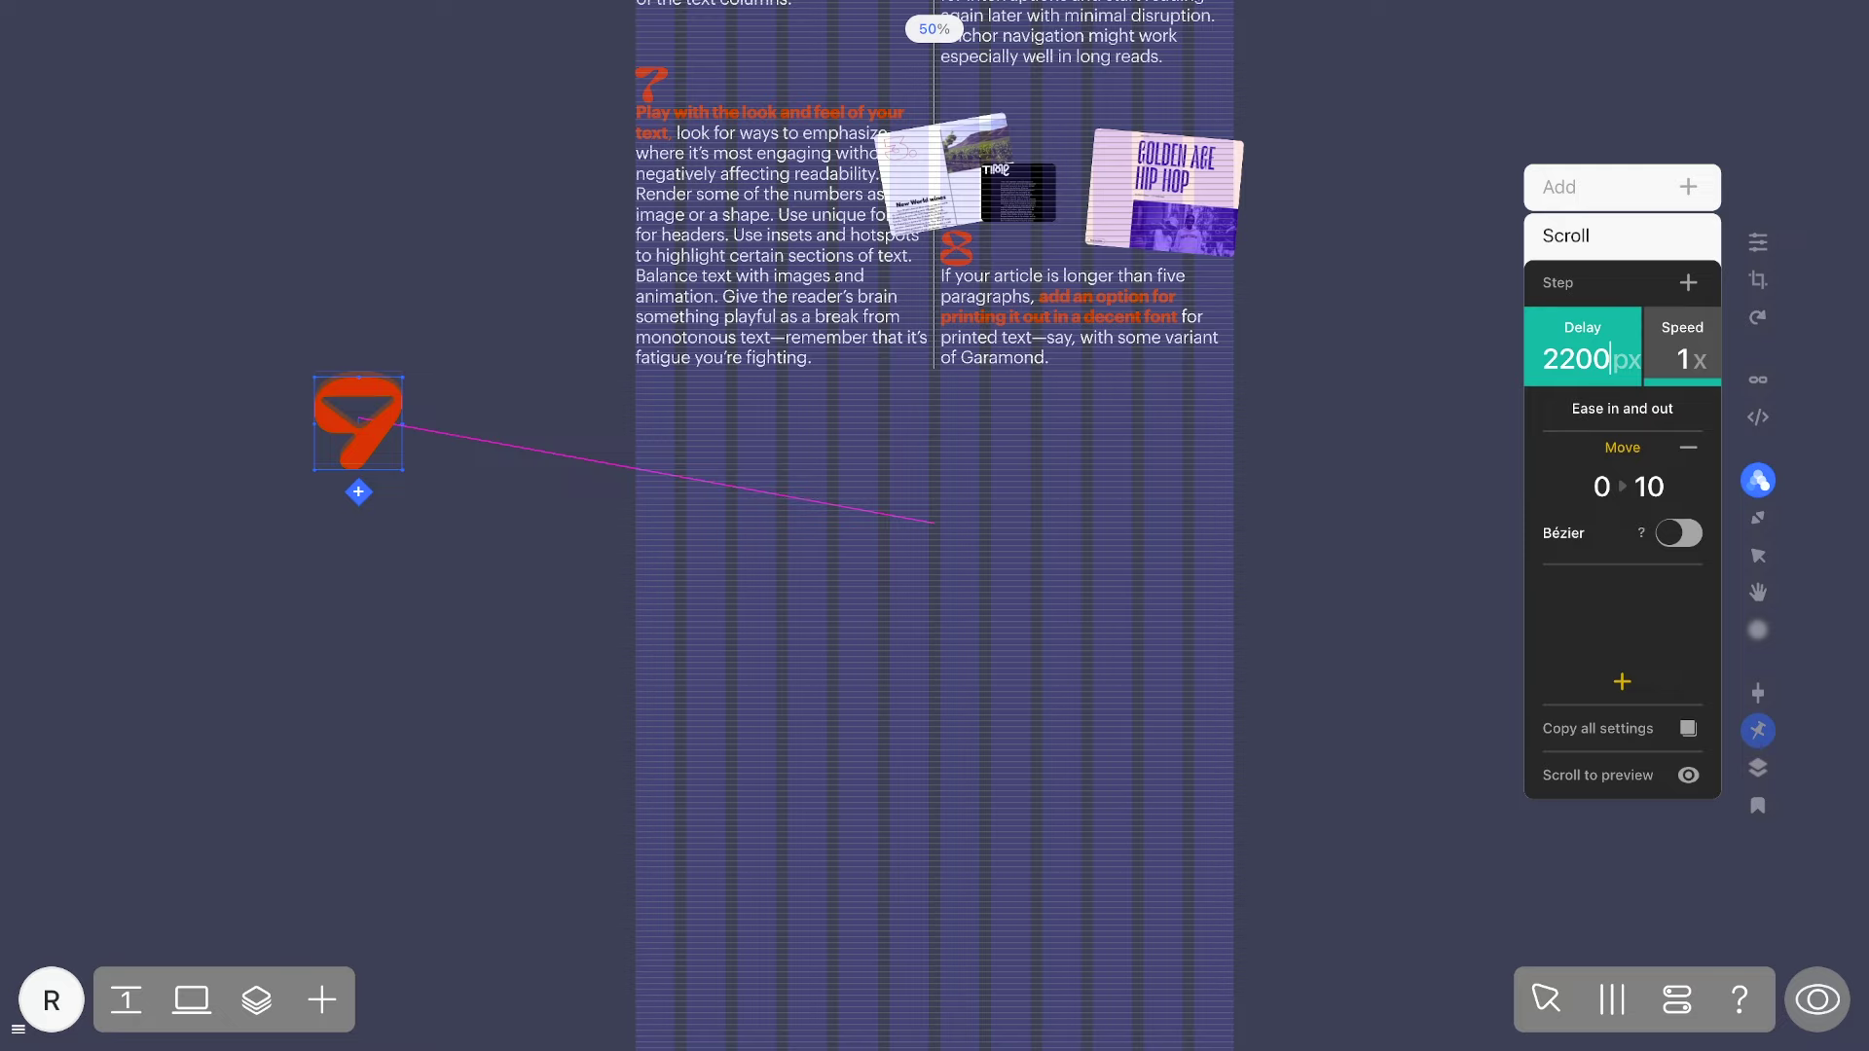
double_click(1659, 488)
type("0")
double_click(1603, 484)
type("2000")
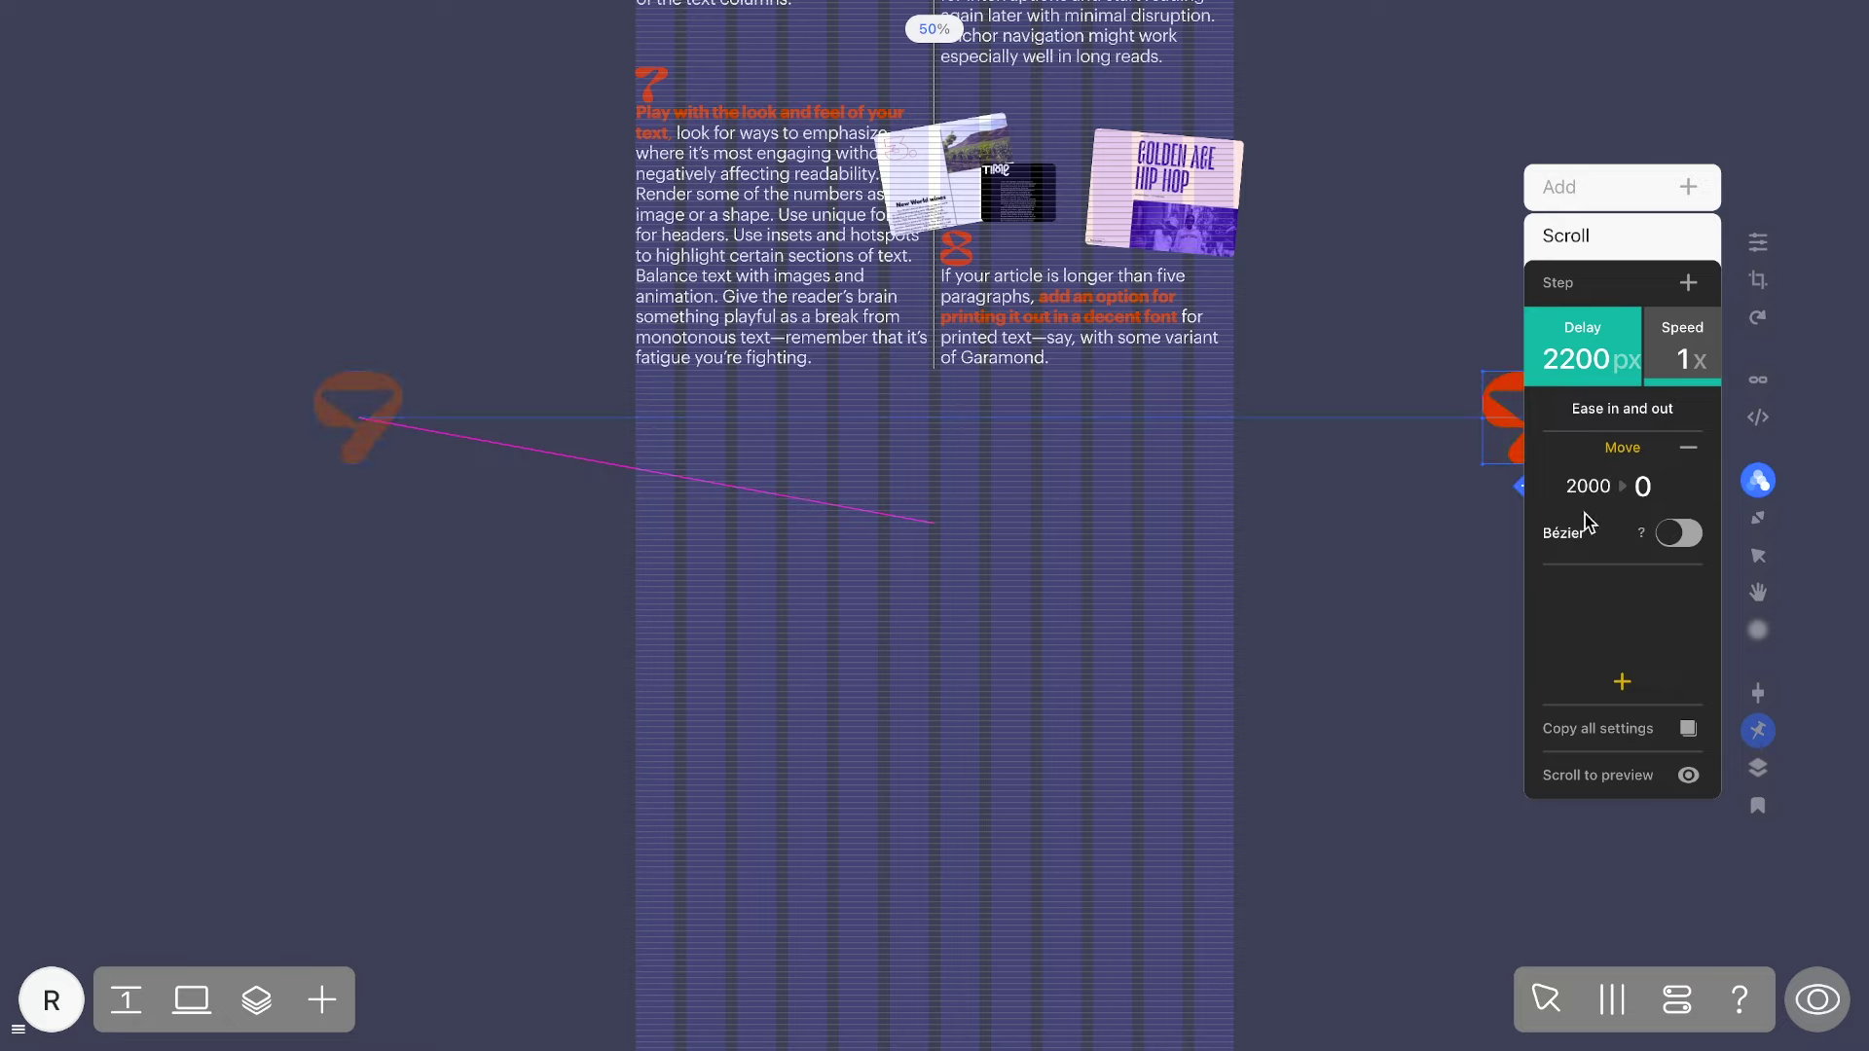
Add a 0→300 degree rotation to the scroll animation and preview the page.
left_click(1624, 684)
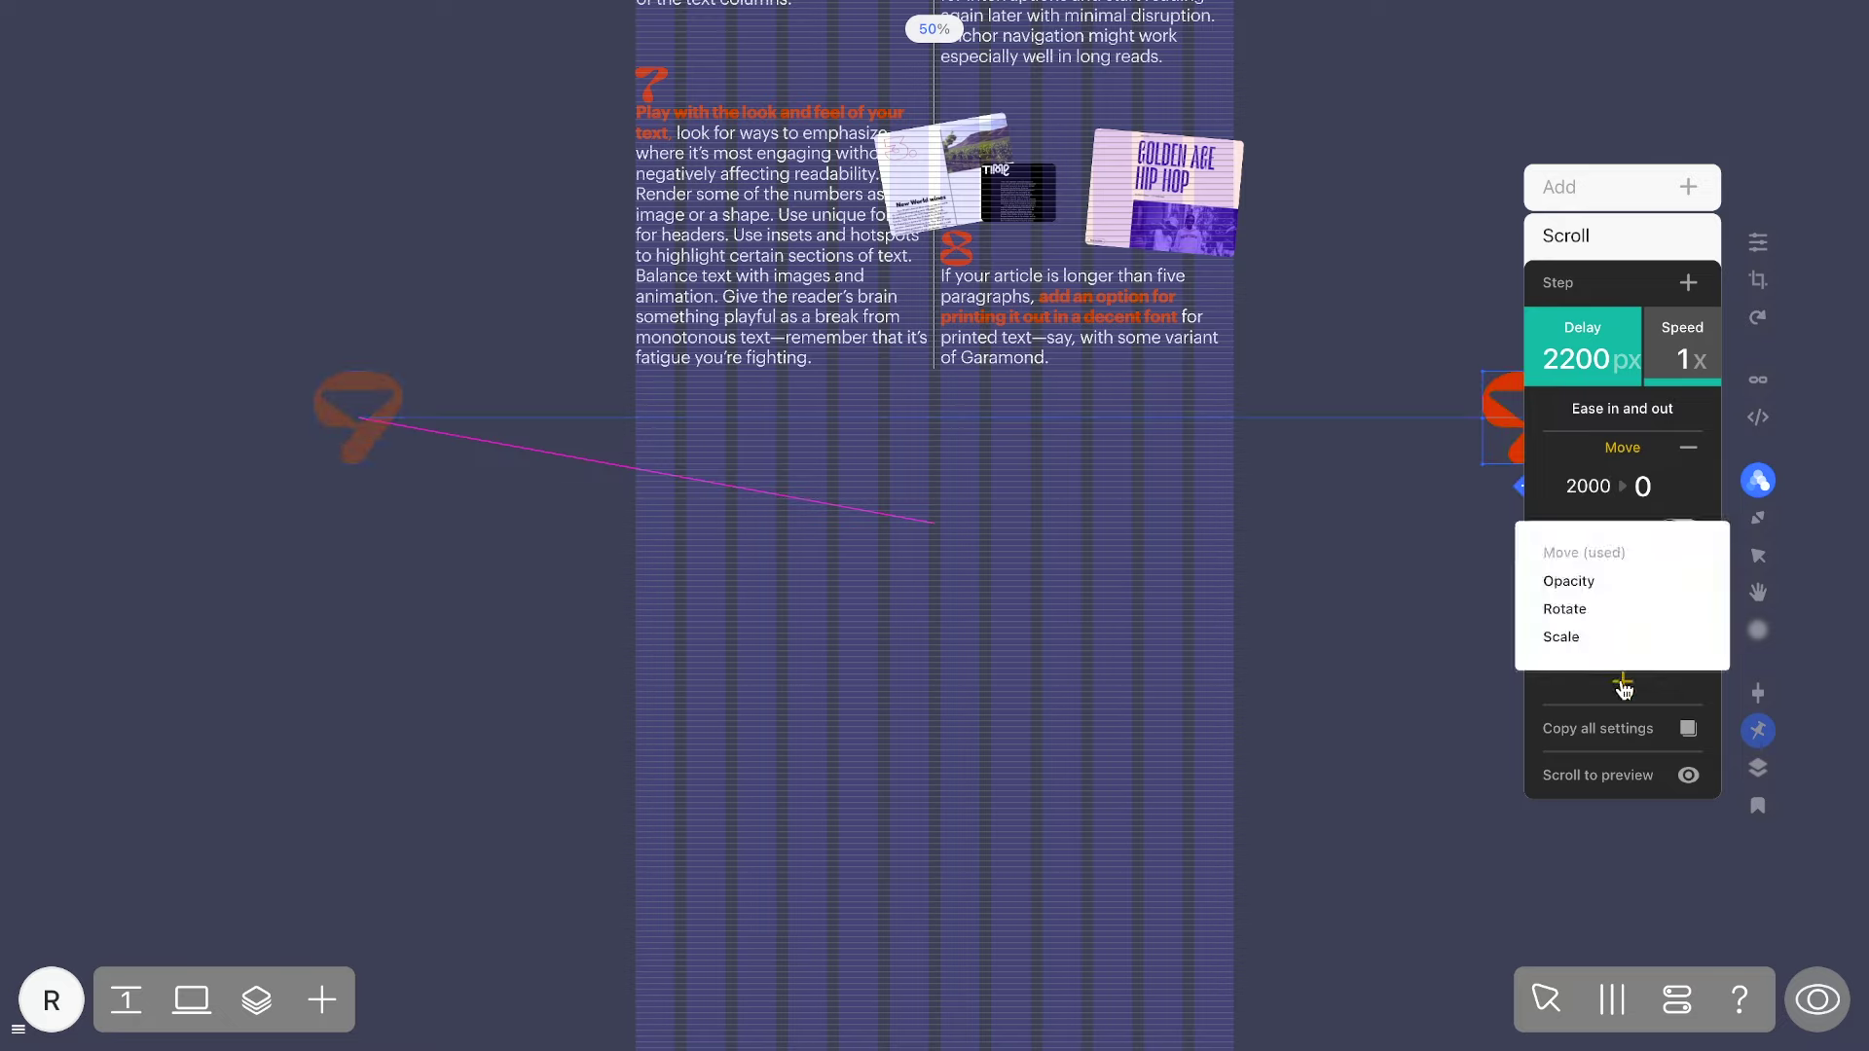
left_click(1587, 611)
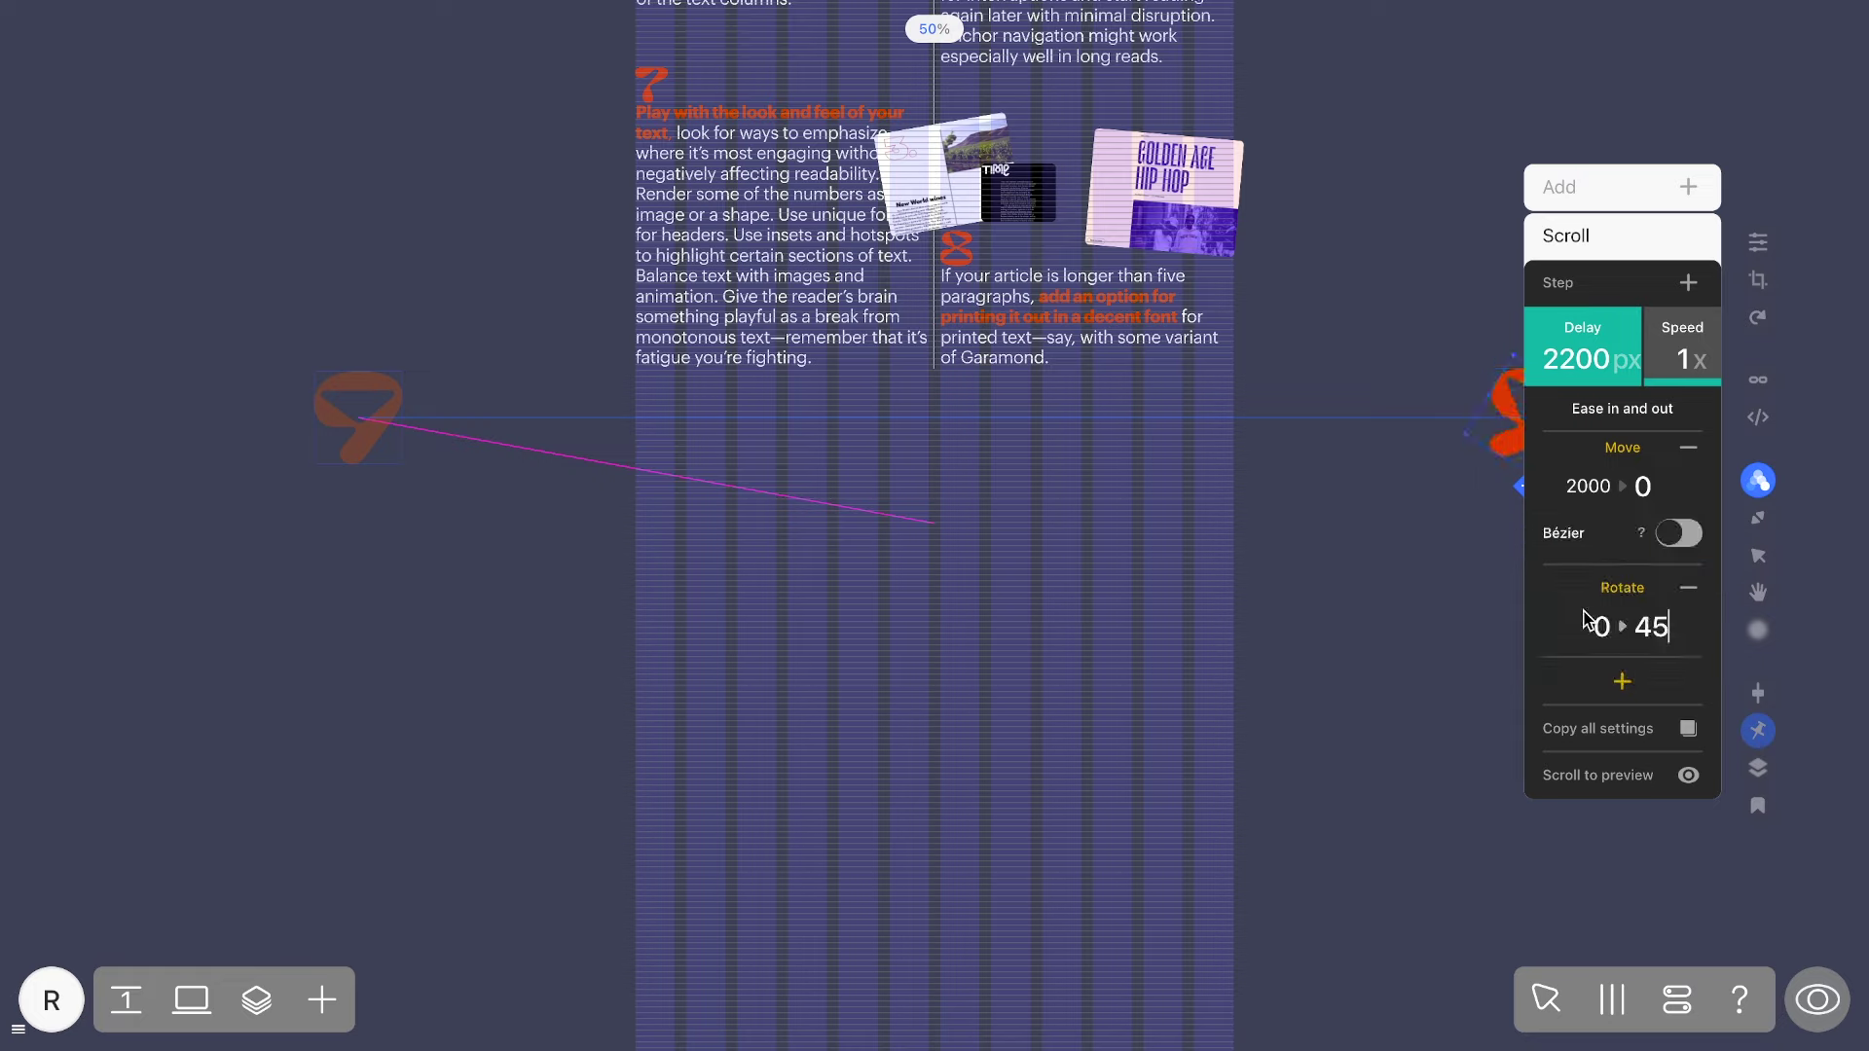
double_click(1651, 628)
type("300")
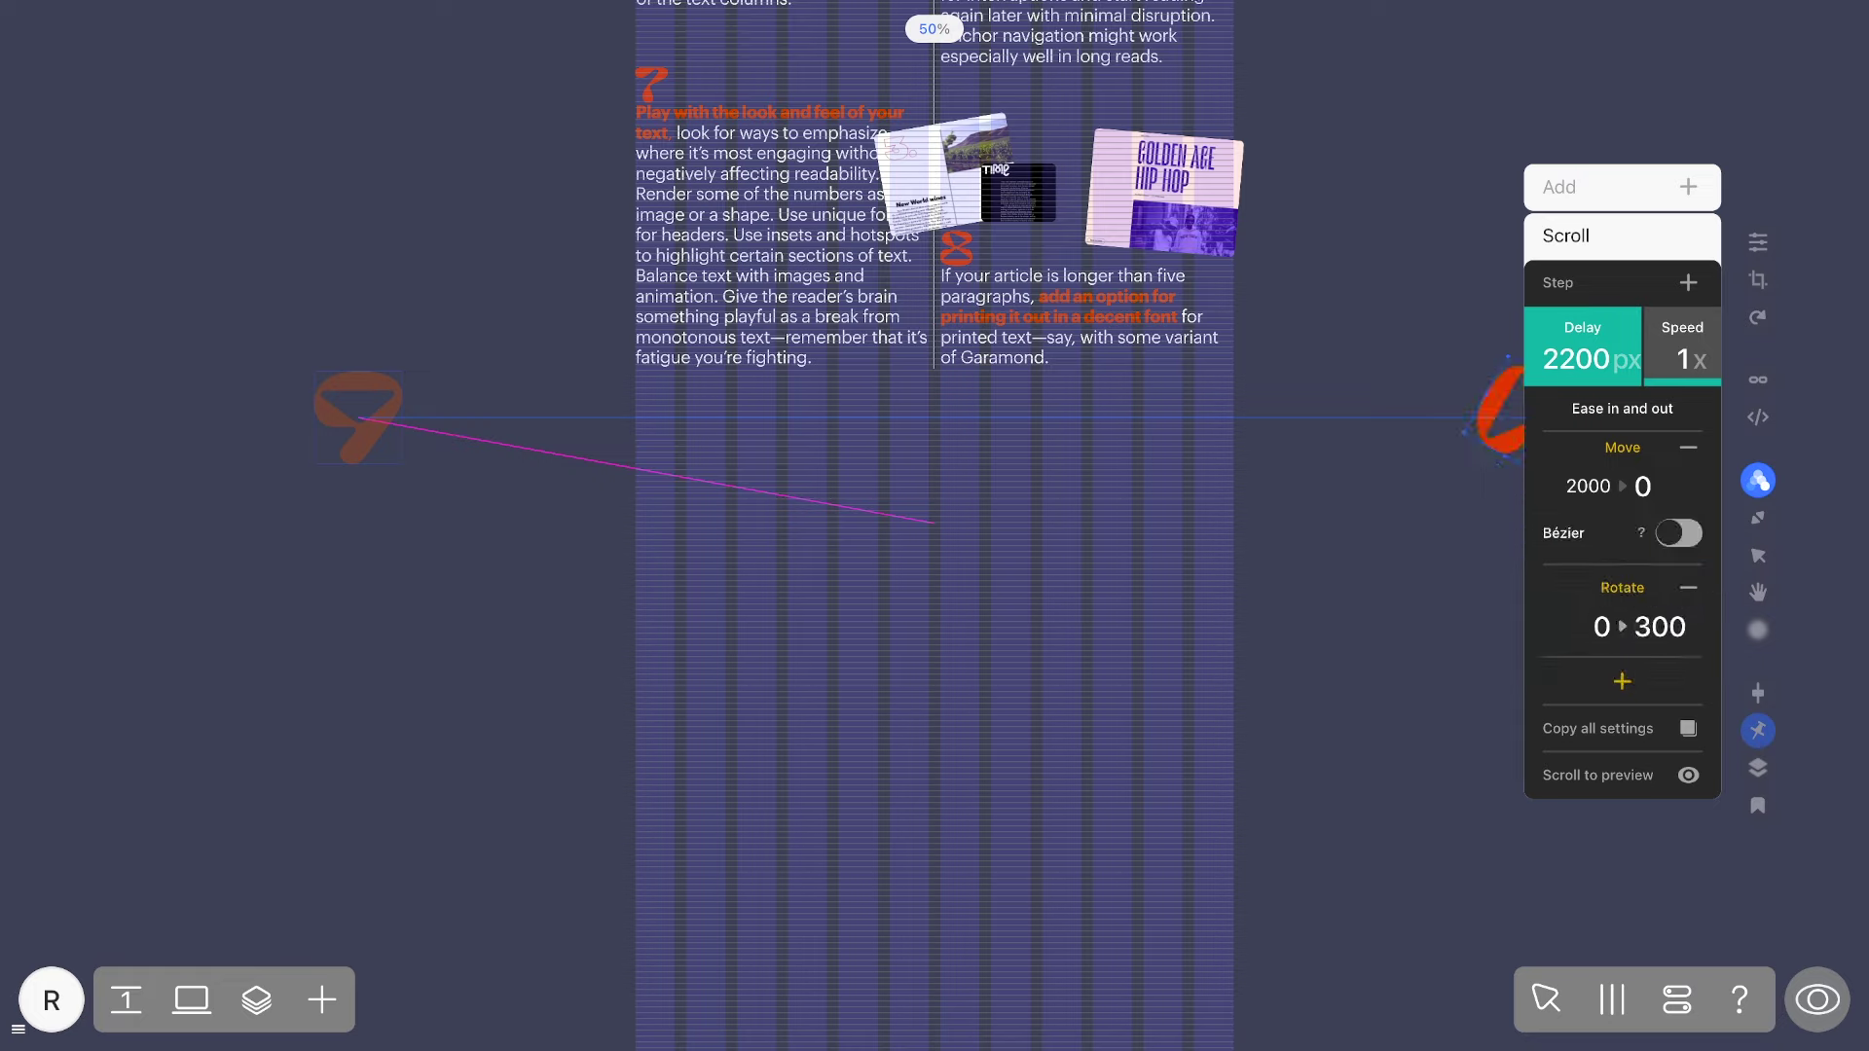
left_click(1816, 1000)
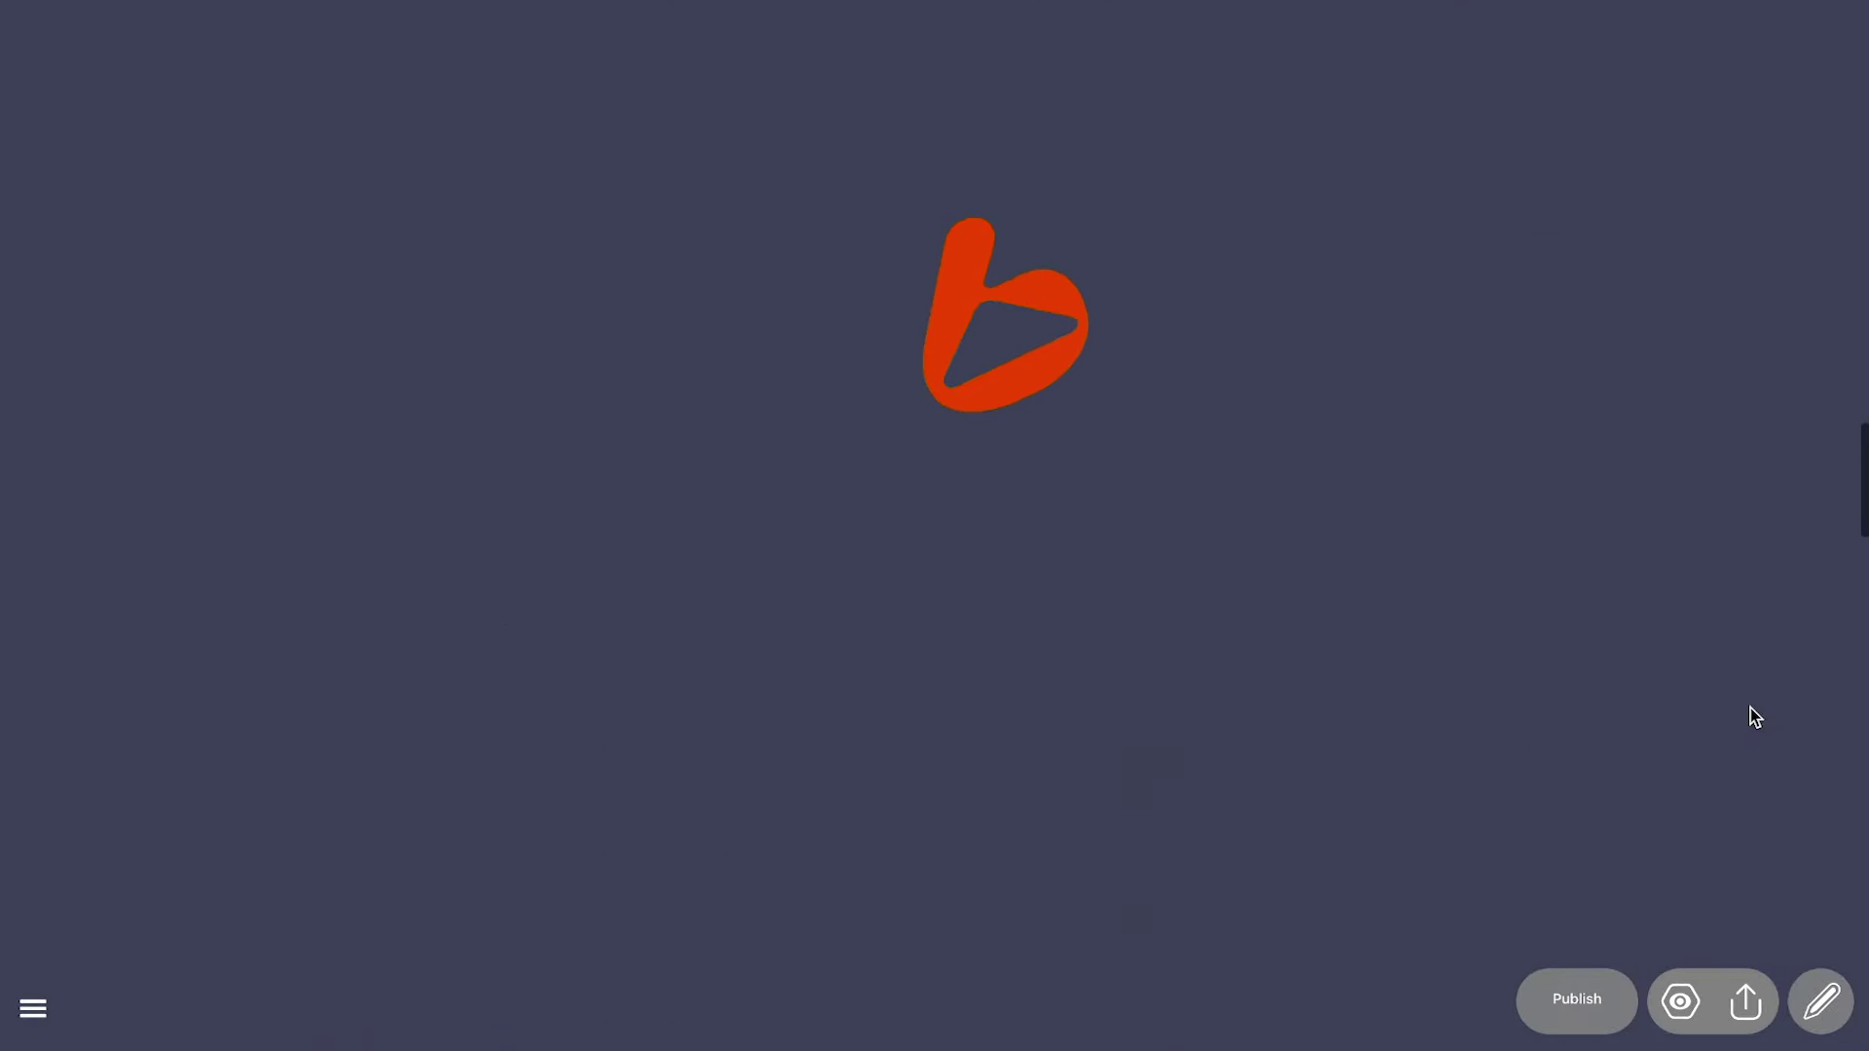
scroll(1750, 709, "up", 5)
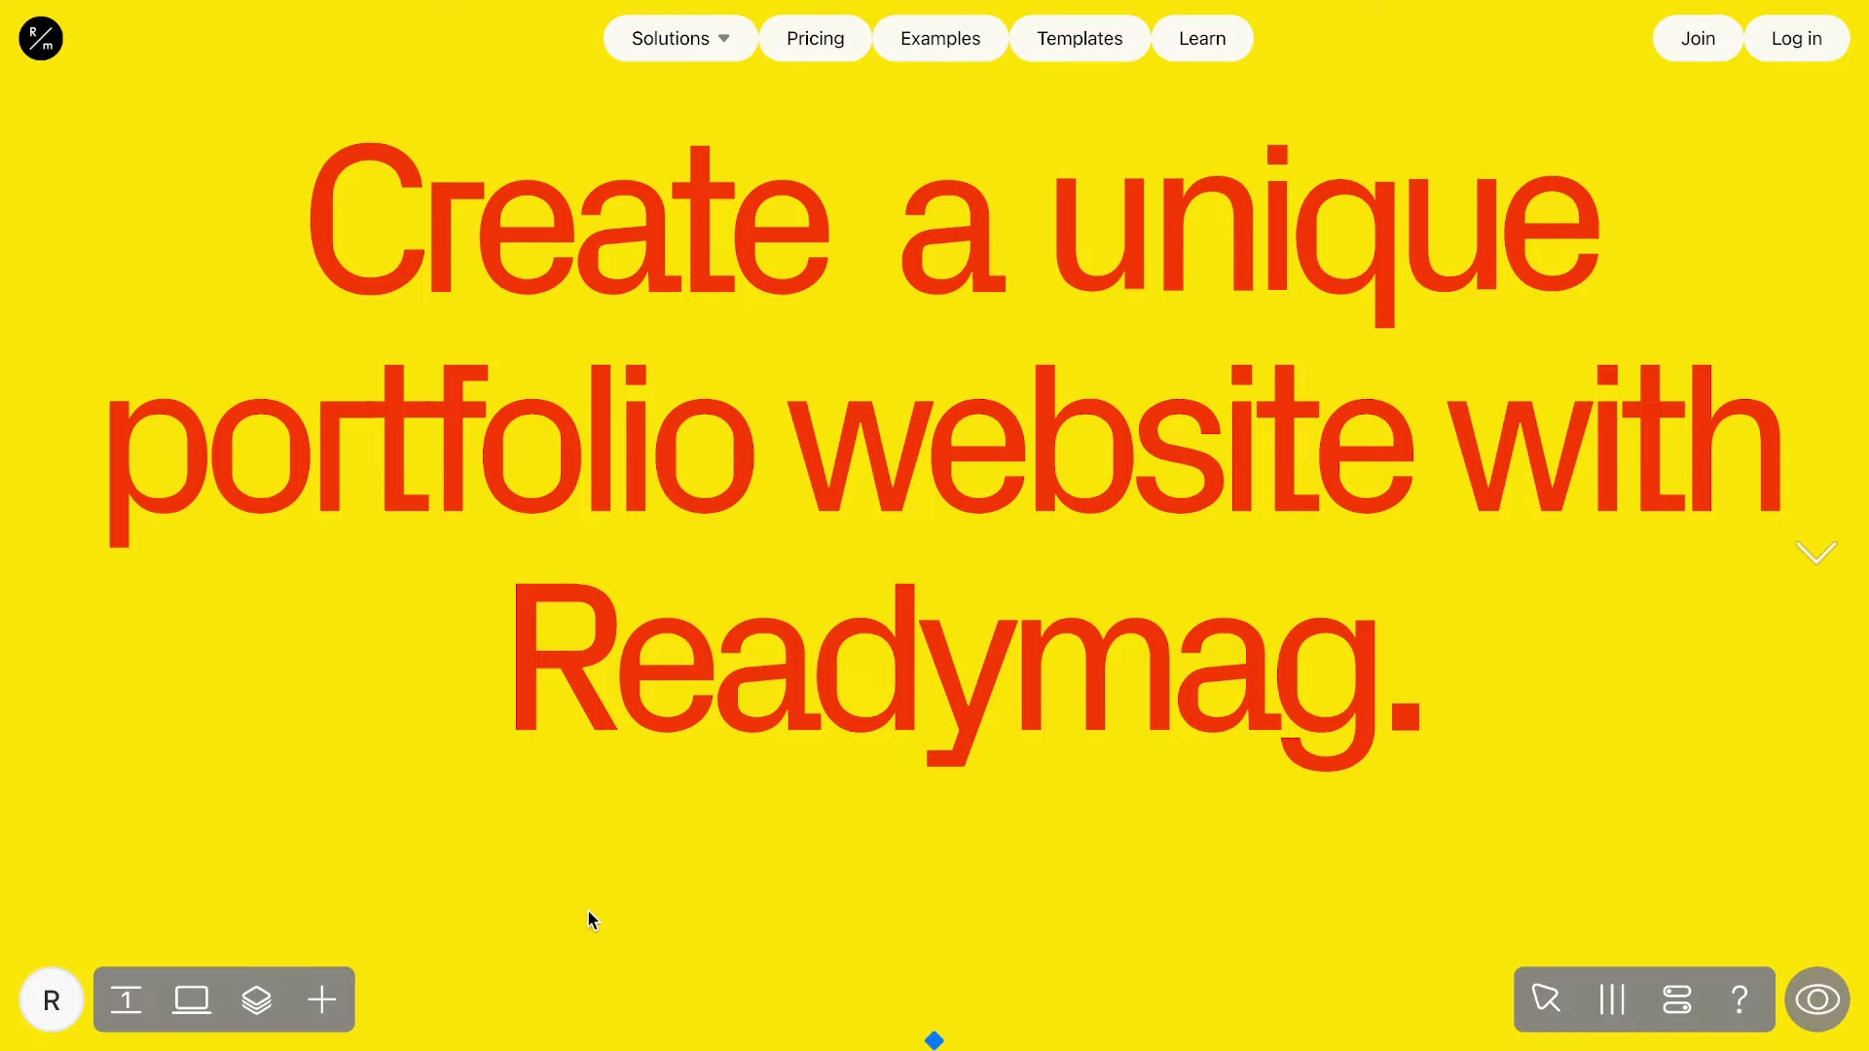
Select the first u of 'unique' from the page's layer list.
left_click(256, 1000)
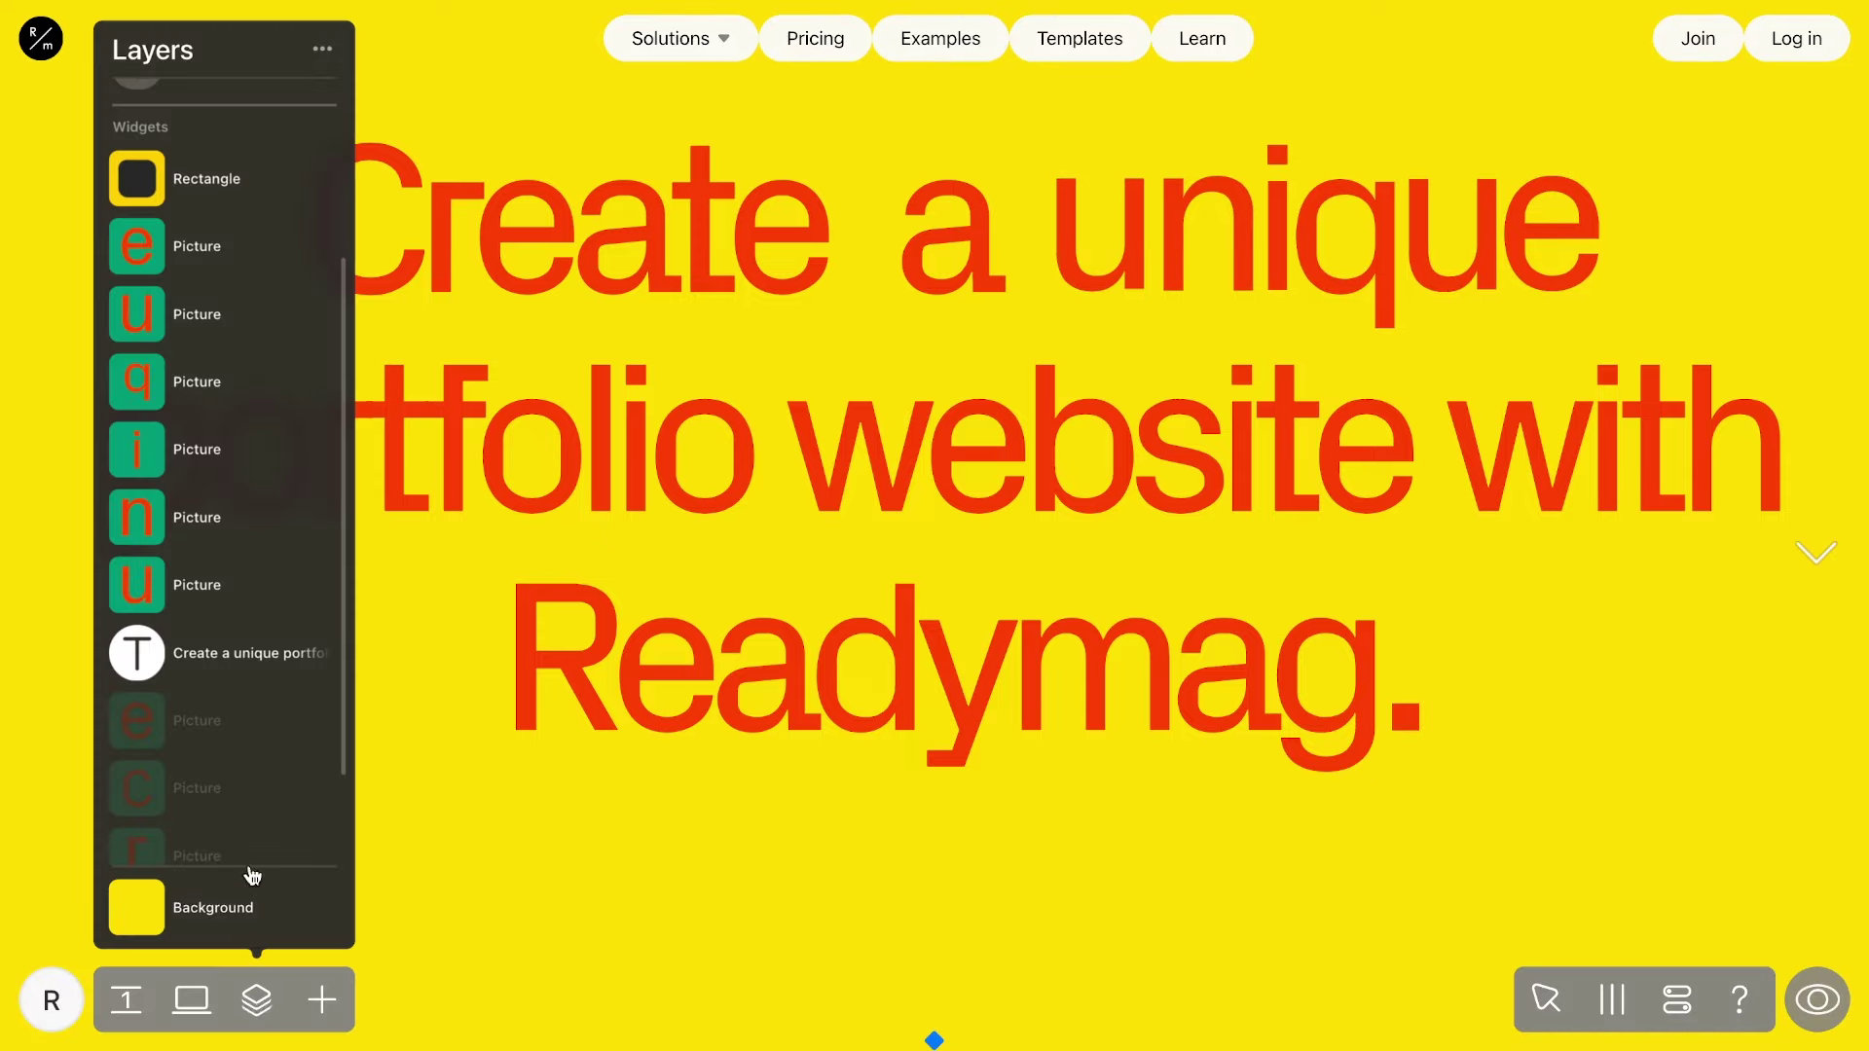
left_click(238, 265)
left_click(237, 309)
left_click(224, 381)
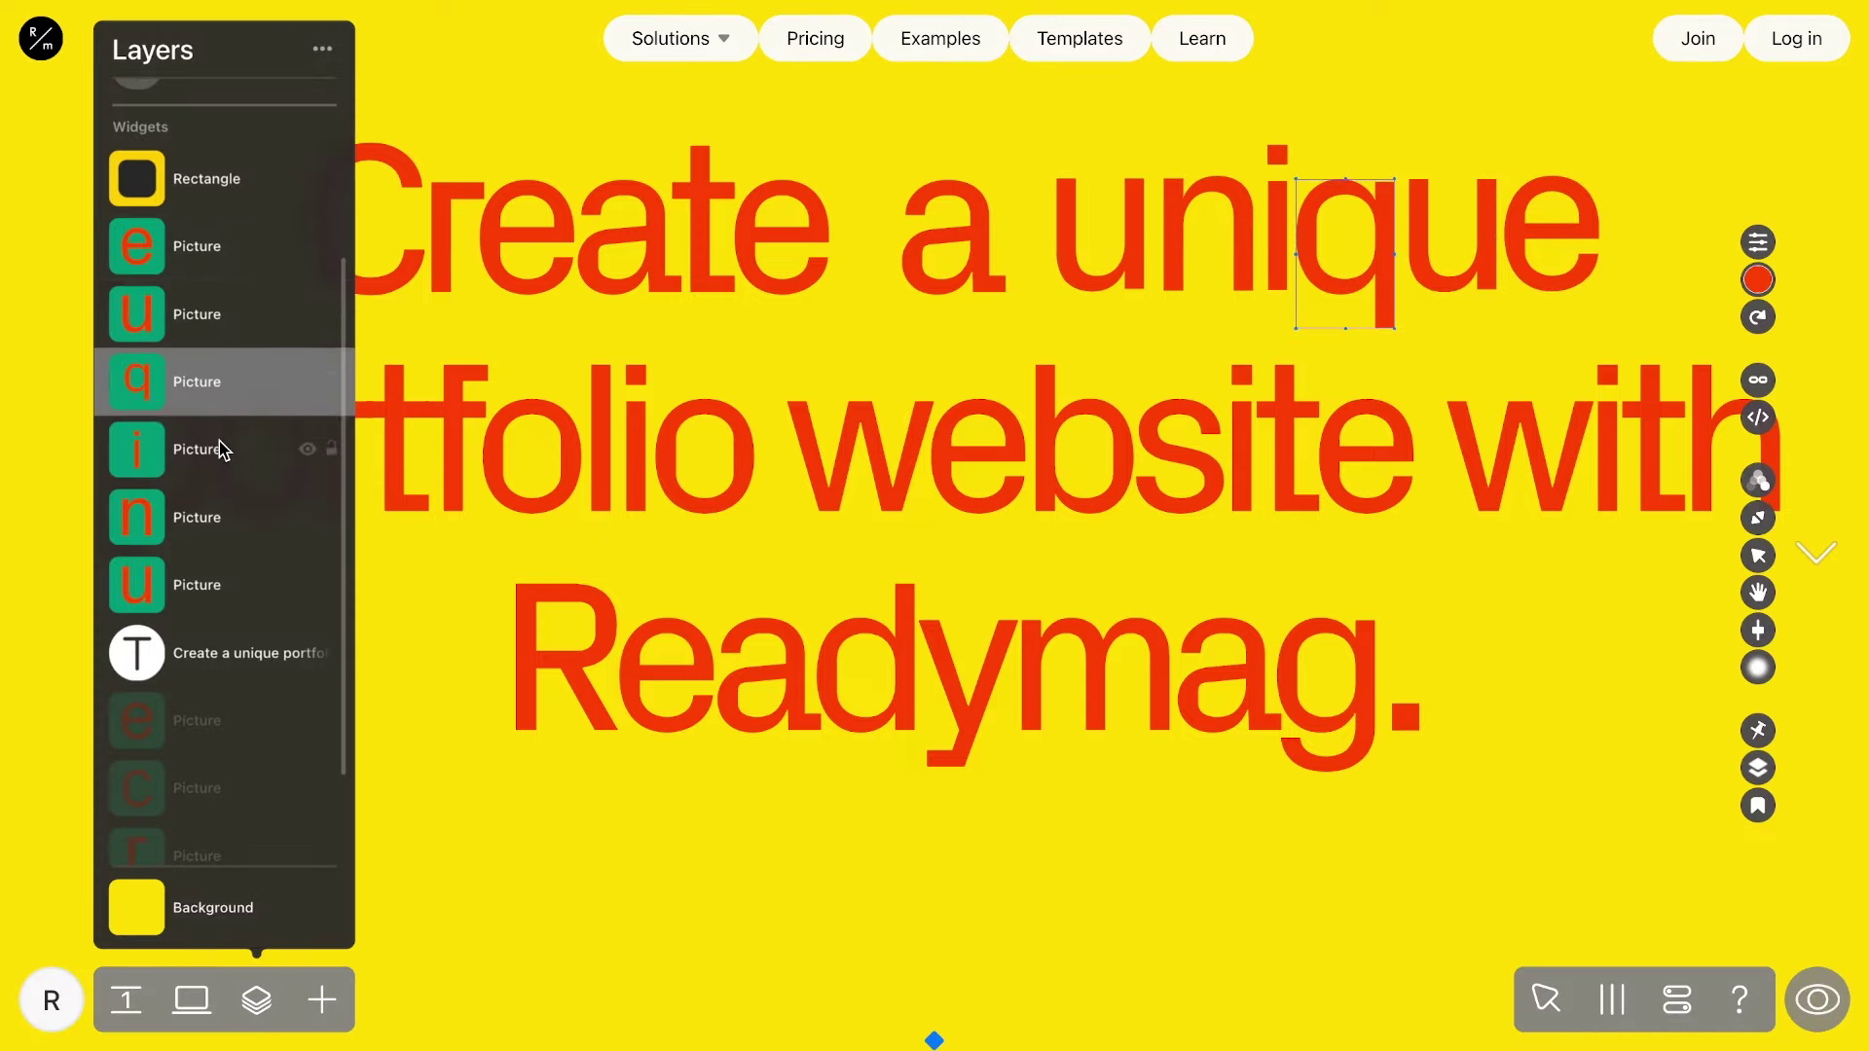
left_click(219, 449)
left_click(218, 521)
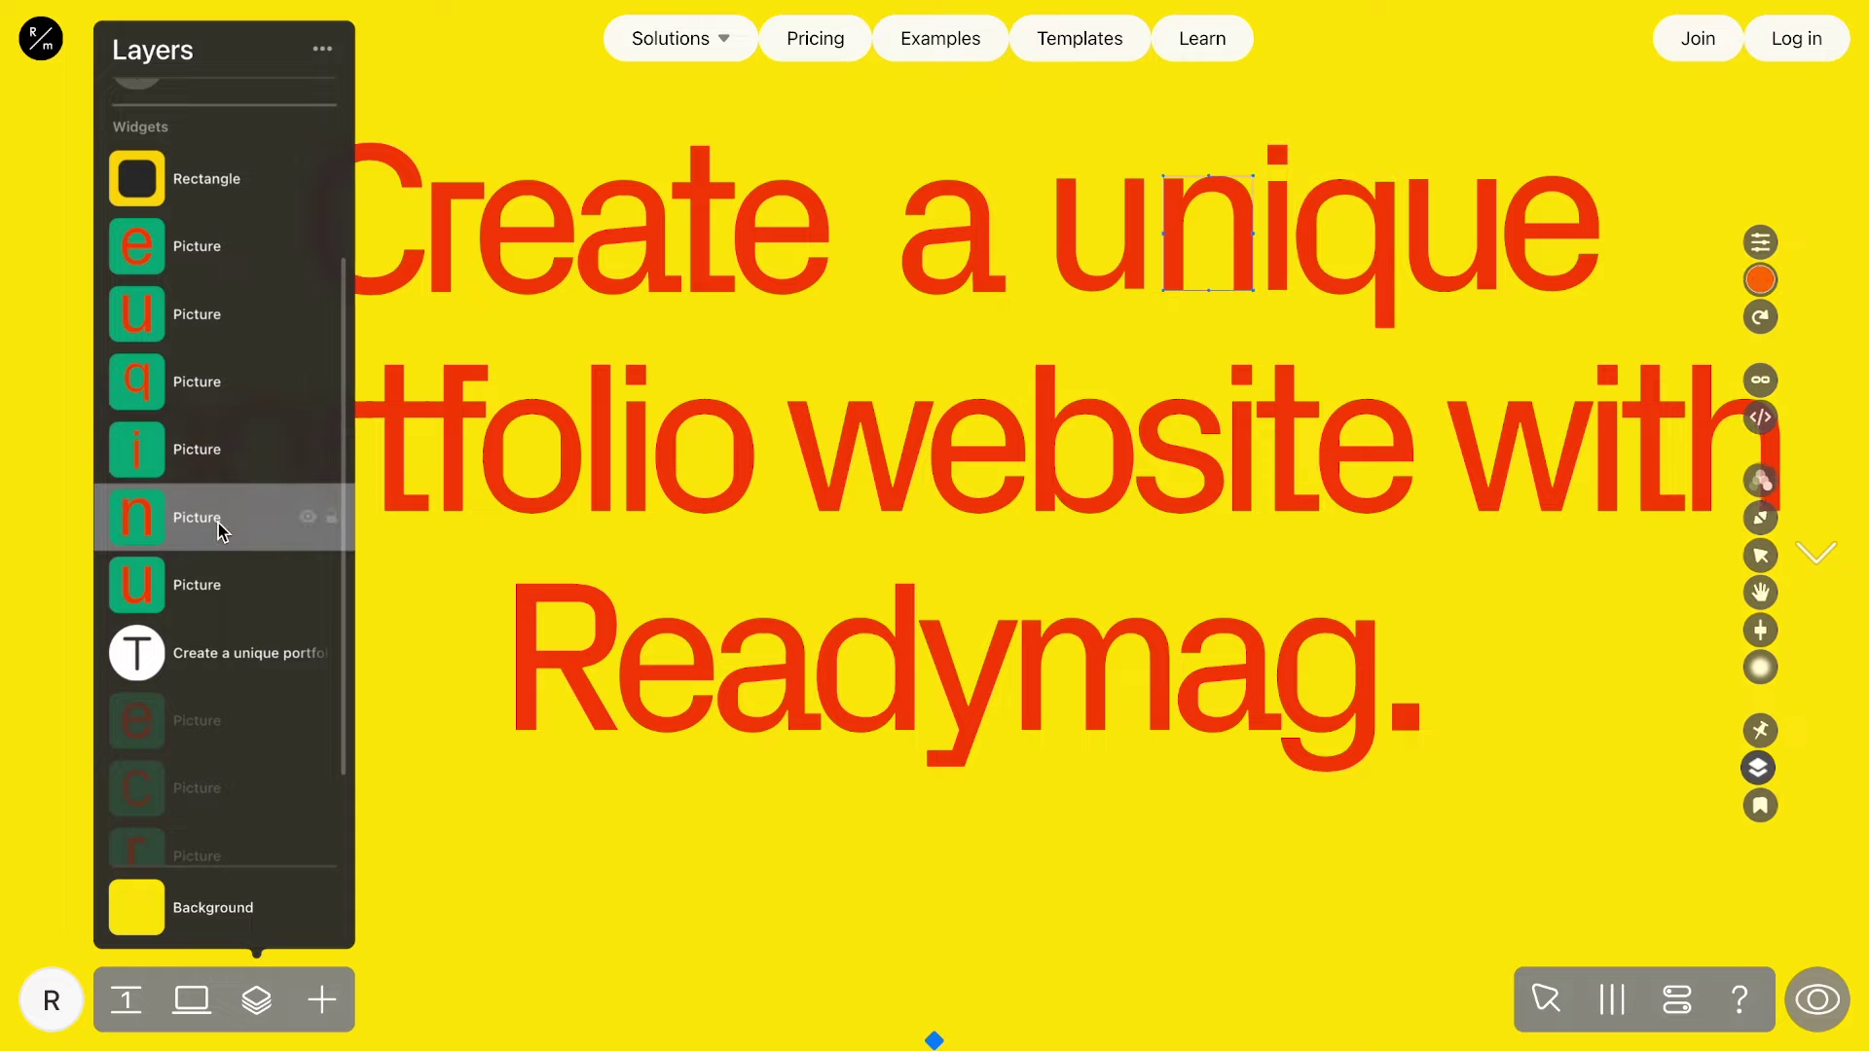
left_click(218, 585)
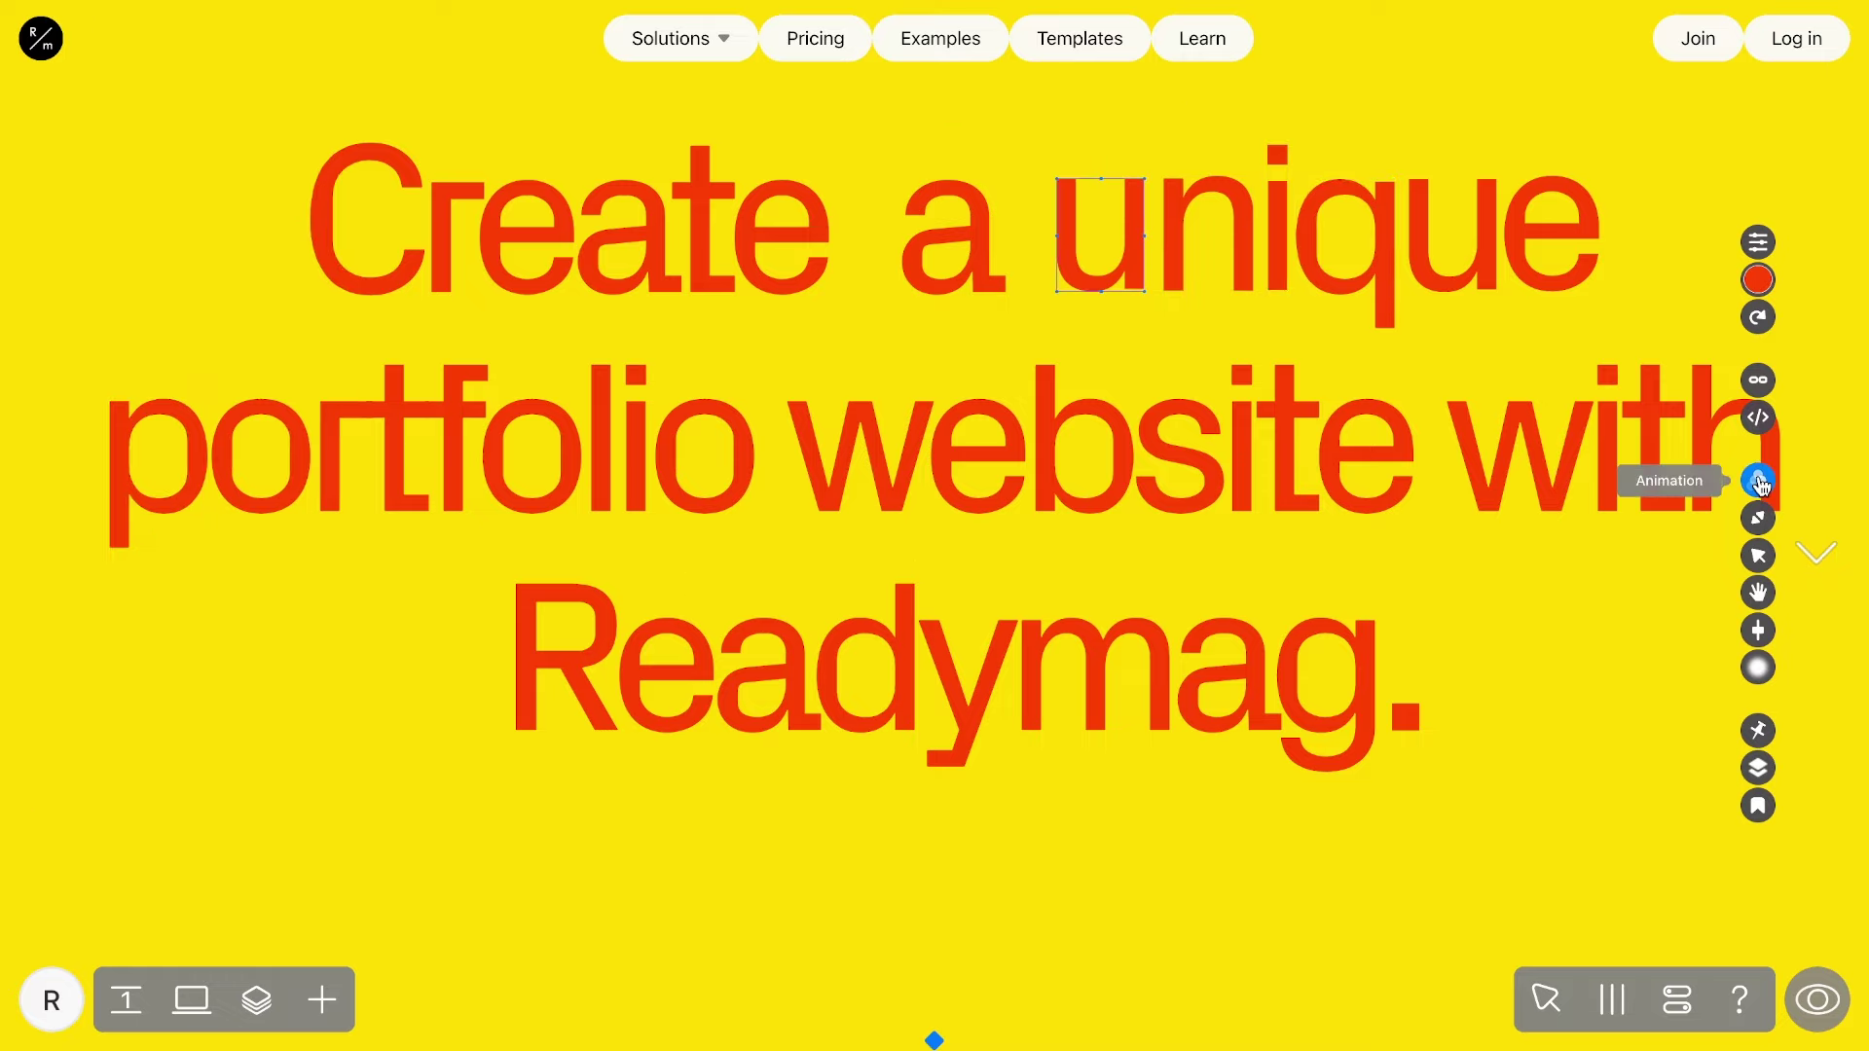
Give the u a load animation whose first move step lasts 0.6 s to -50.
left_click(1759, 480)
left_click(1614, 440)
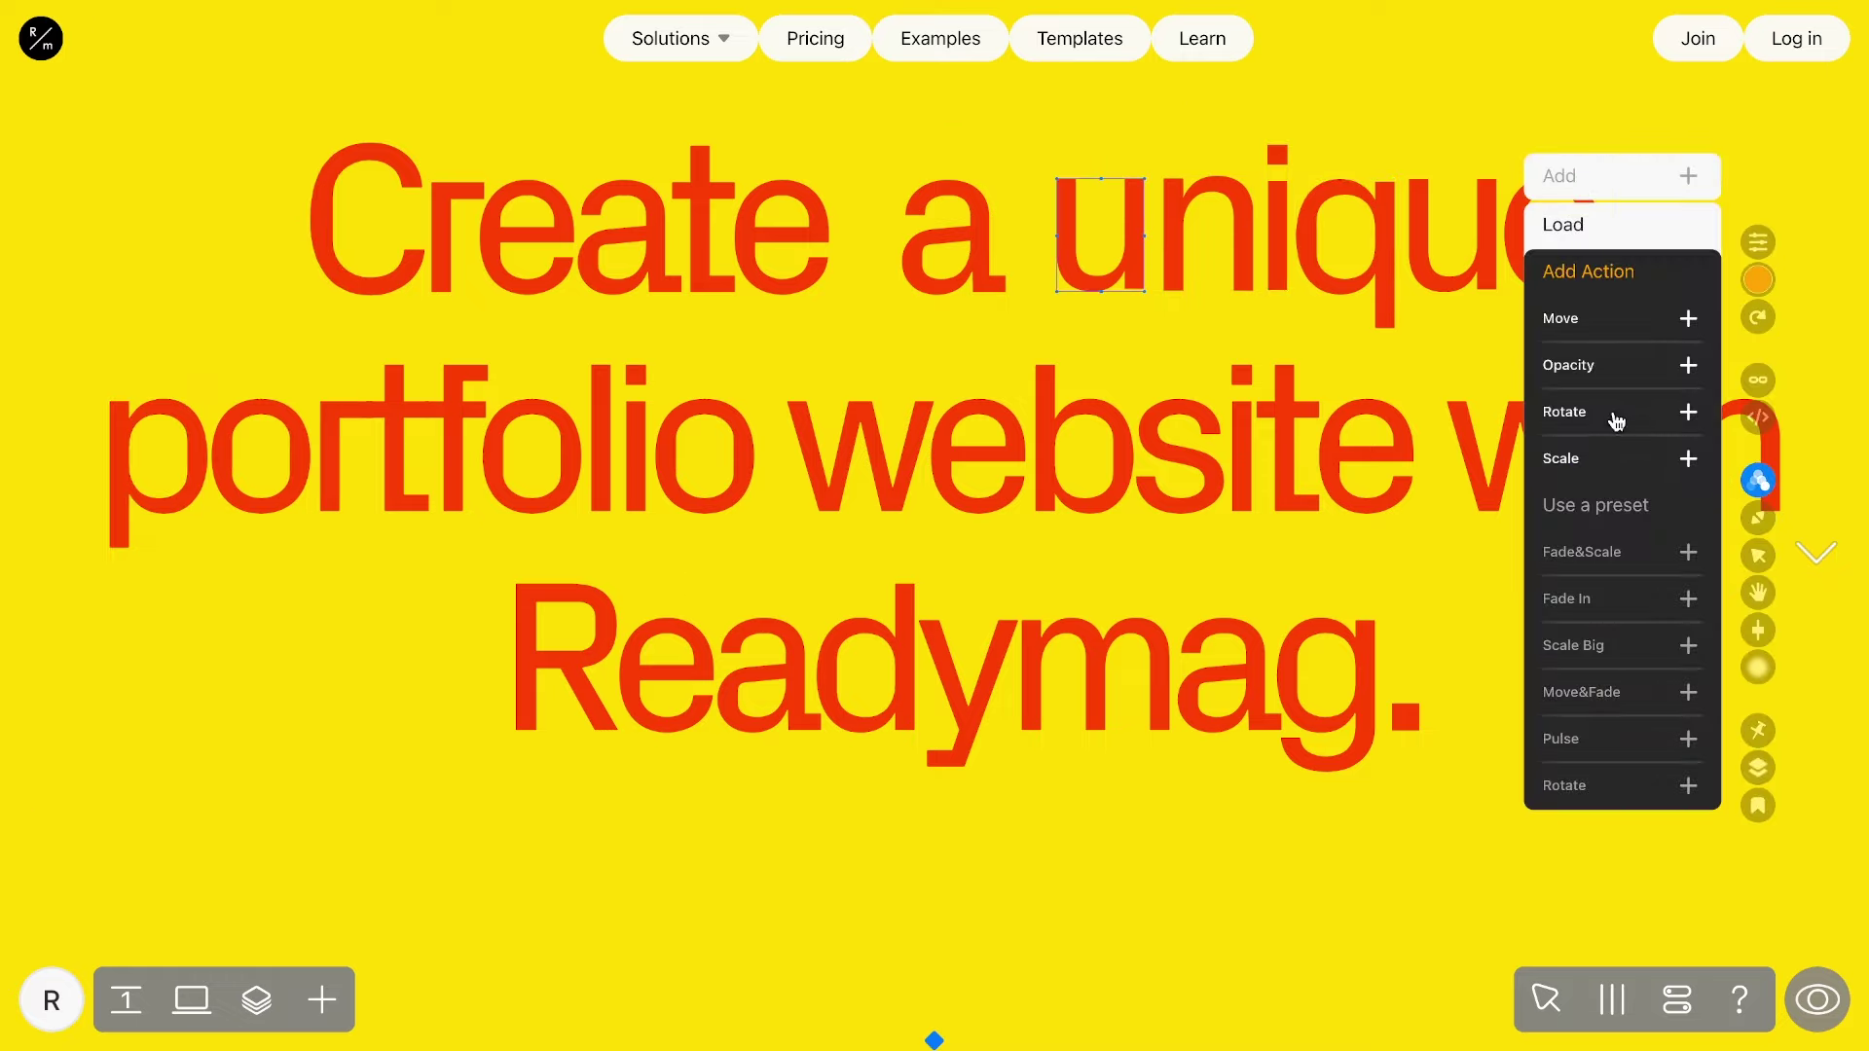
left_click(1615, 335)
left_click_drag(1670, 317, 1673, 303)
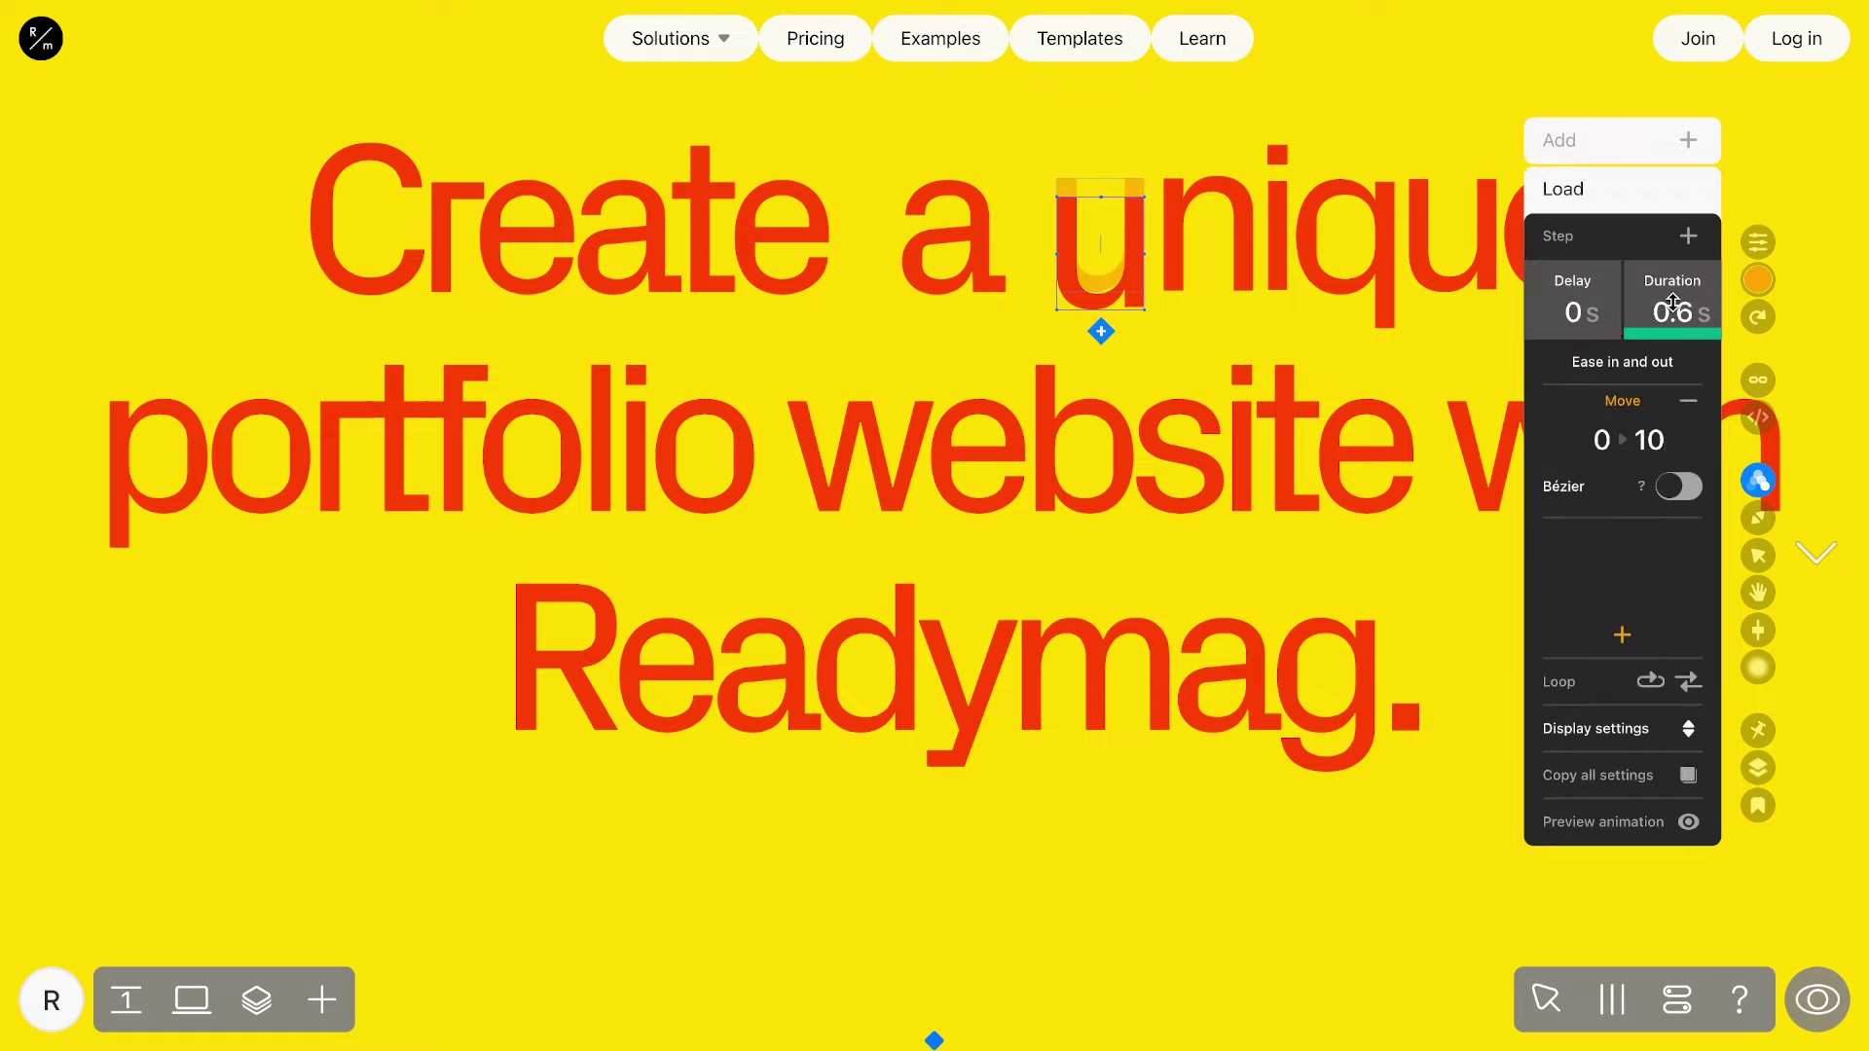
left_click(1653, 436)
type("-50")
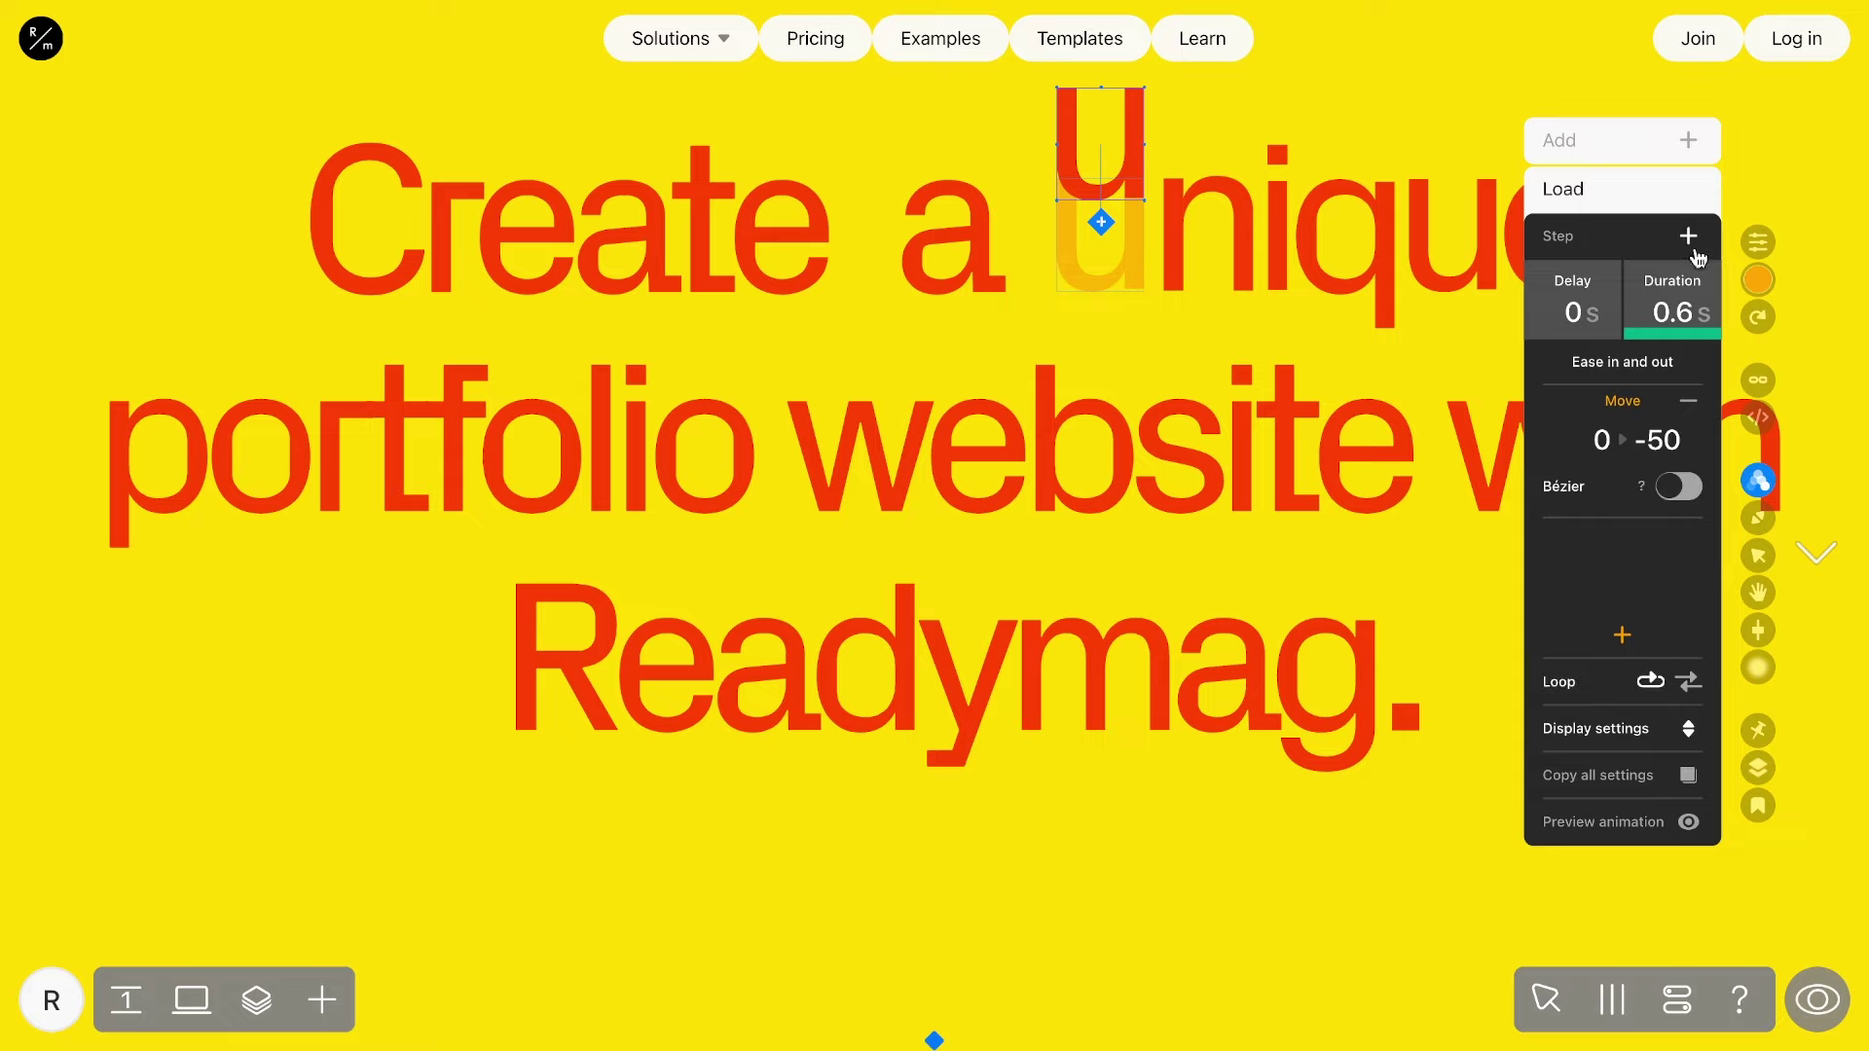
Add a second move step lasting 0.8 s back to 0.
left_click(1690, 239)
left_click(1652, 283)
left_click(1682, 336)
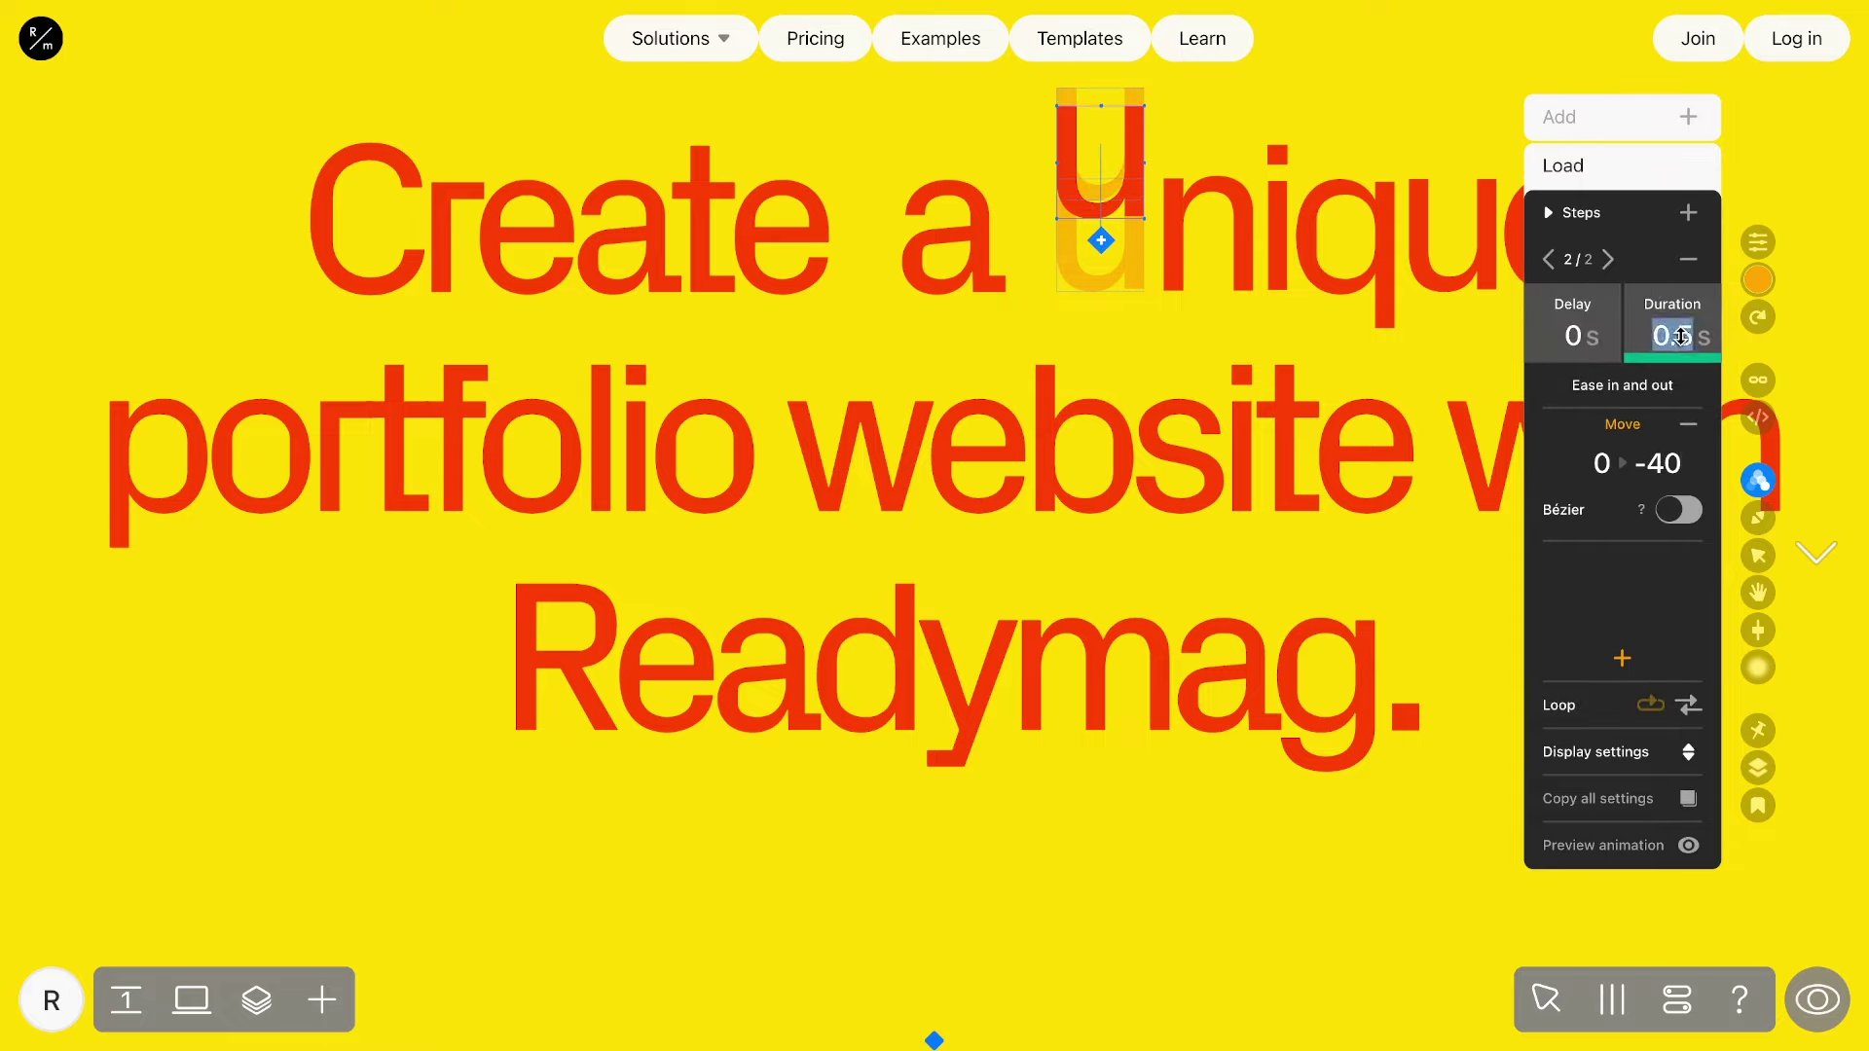
type("0.8")
left_click(1658, 463)
type("0")
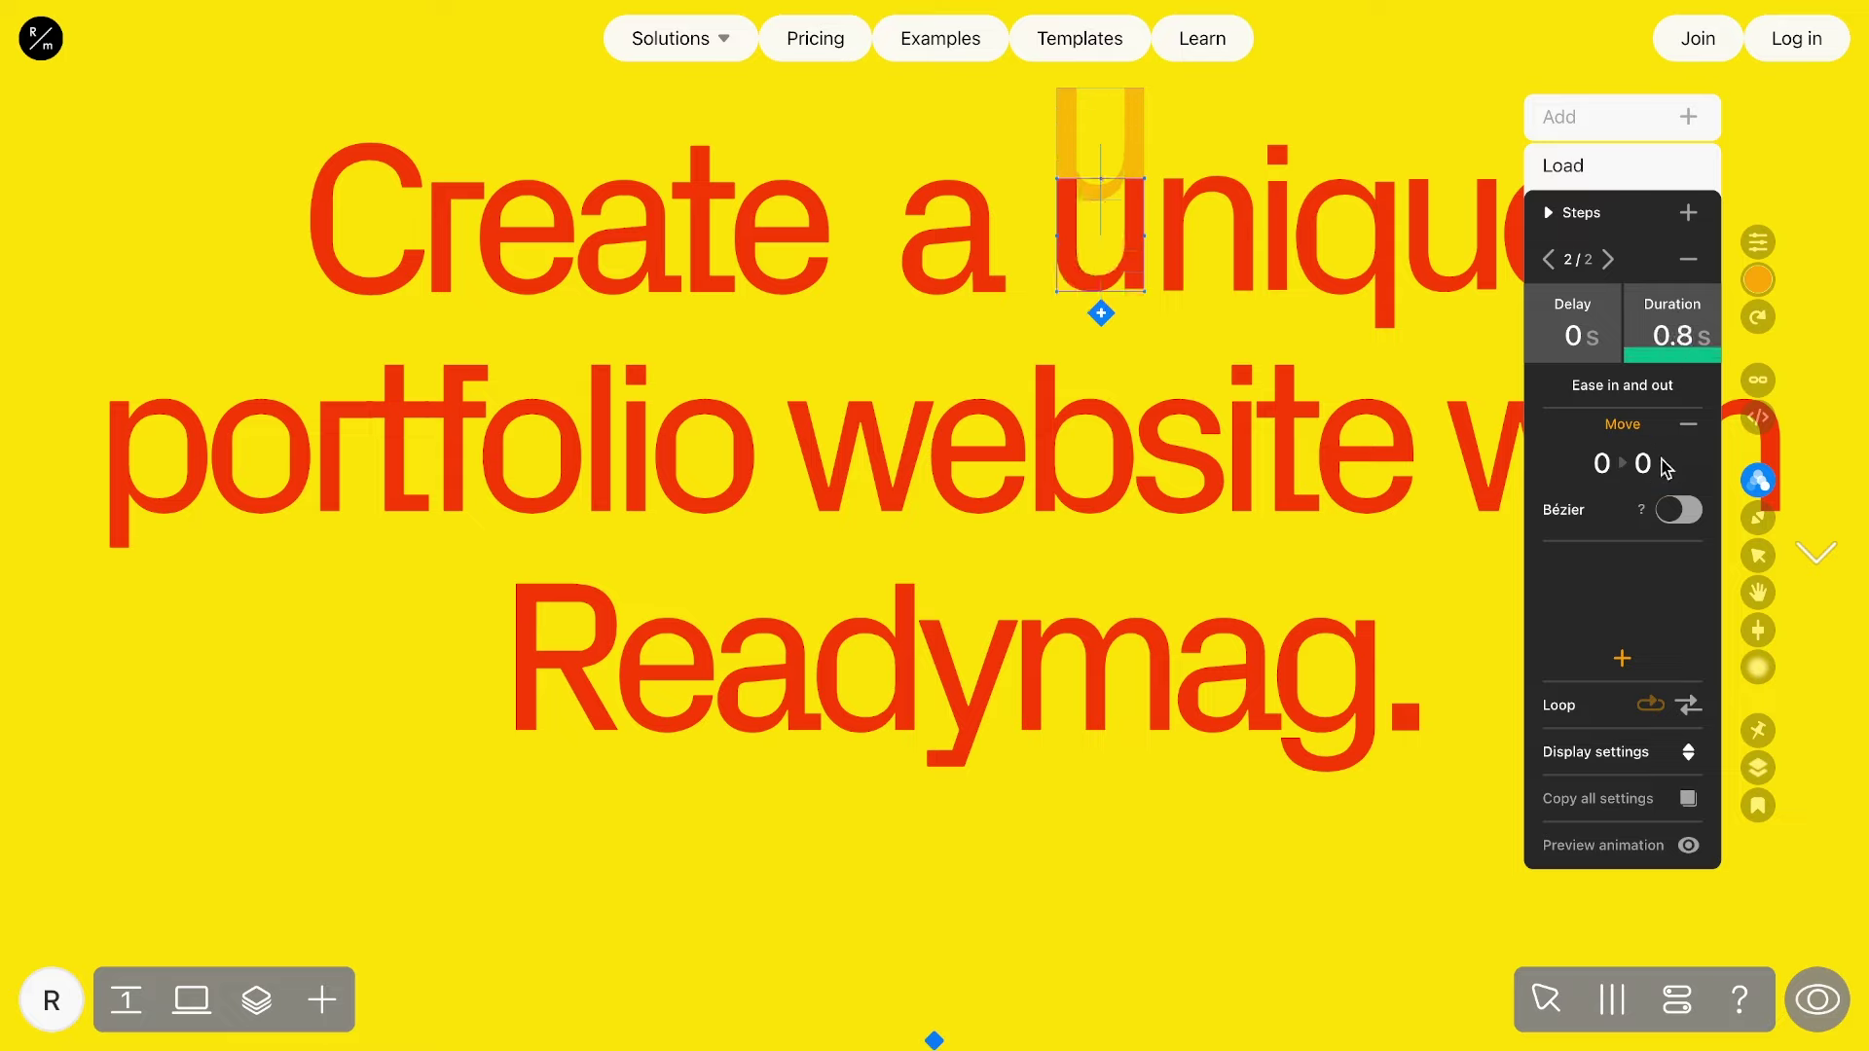
Add a third move step with 0 duration, 0 distance and a 6 s delay, then copy all settings.
left_click(1688, 212)
left_click(1655, 255)
left_click(1681, 336)
type("0")
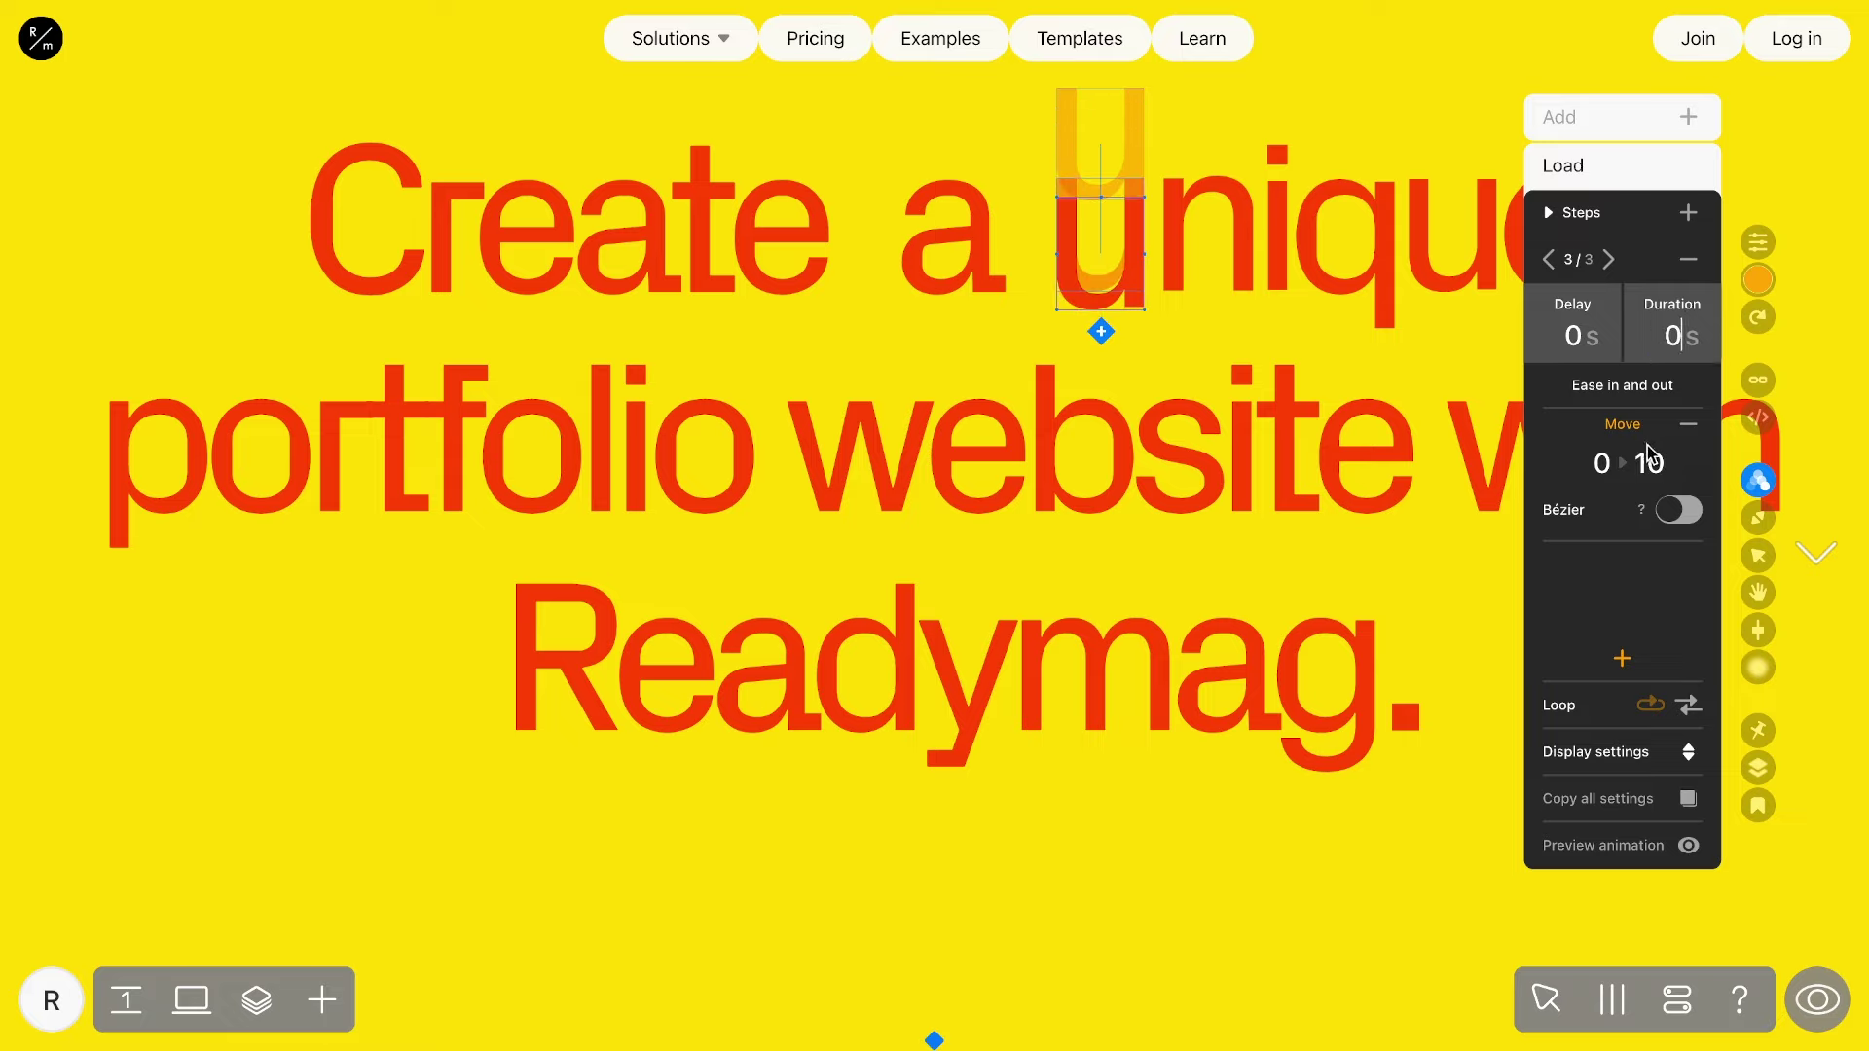
left_click(1648, 461)
type("0")
left_click(1574, 335)
type("6")
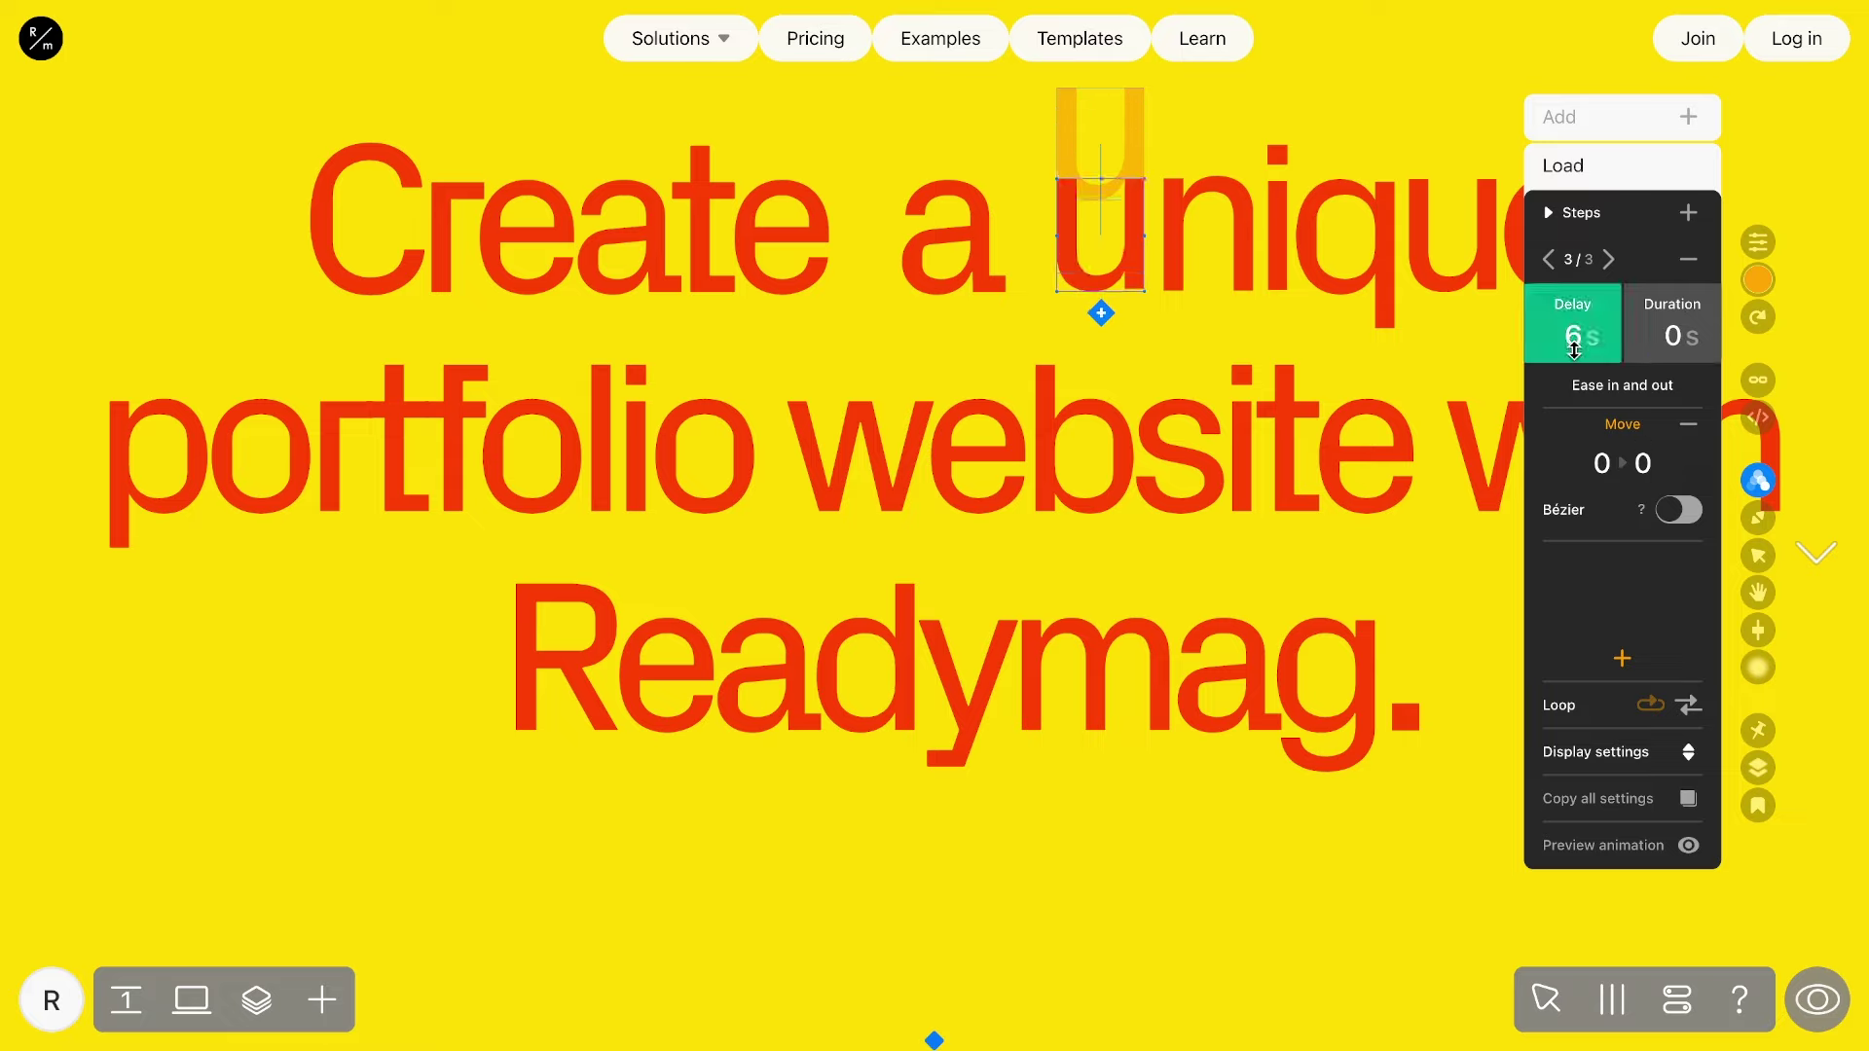
left_click(1612, 799)
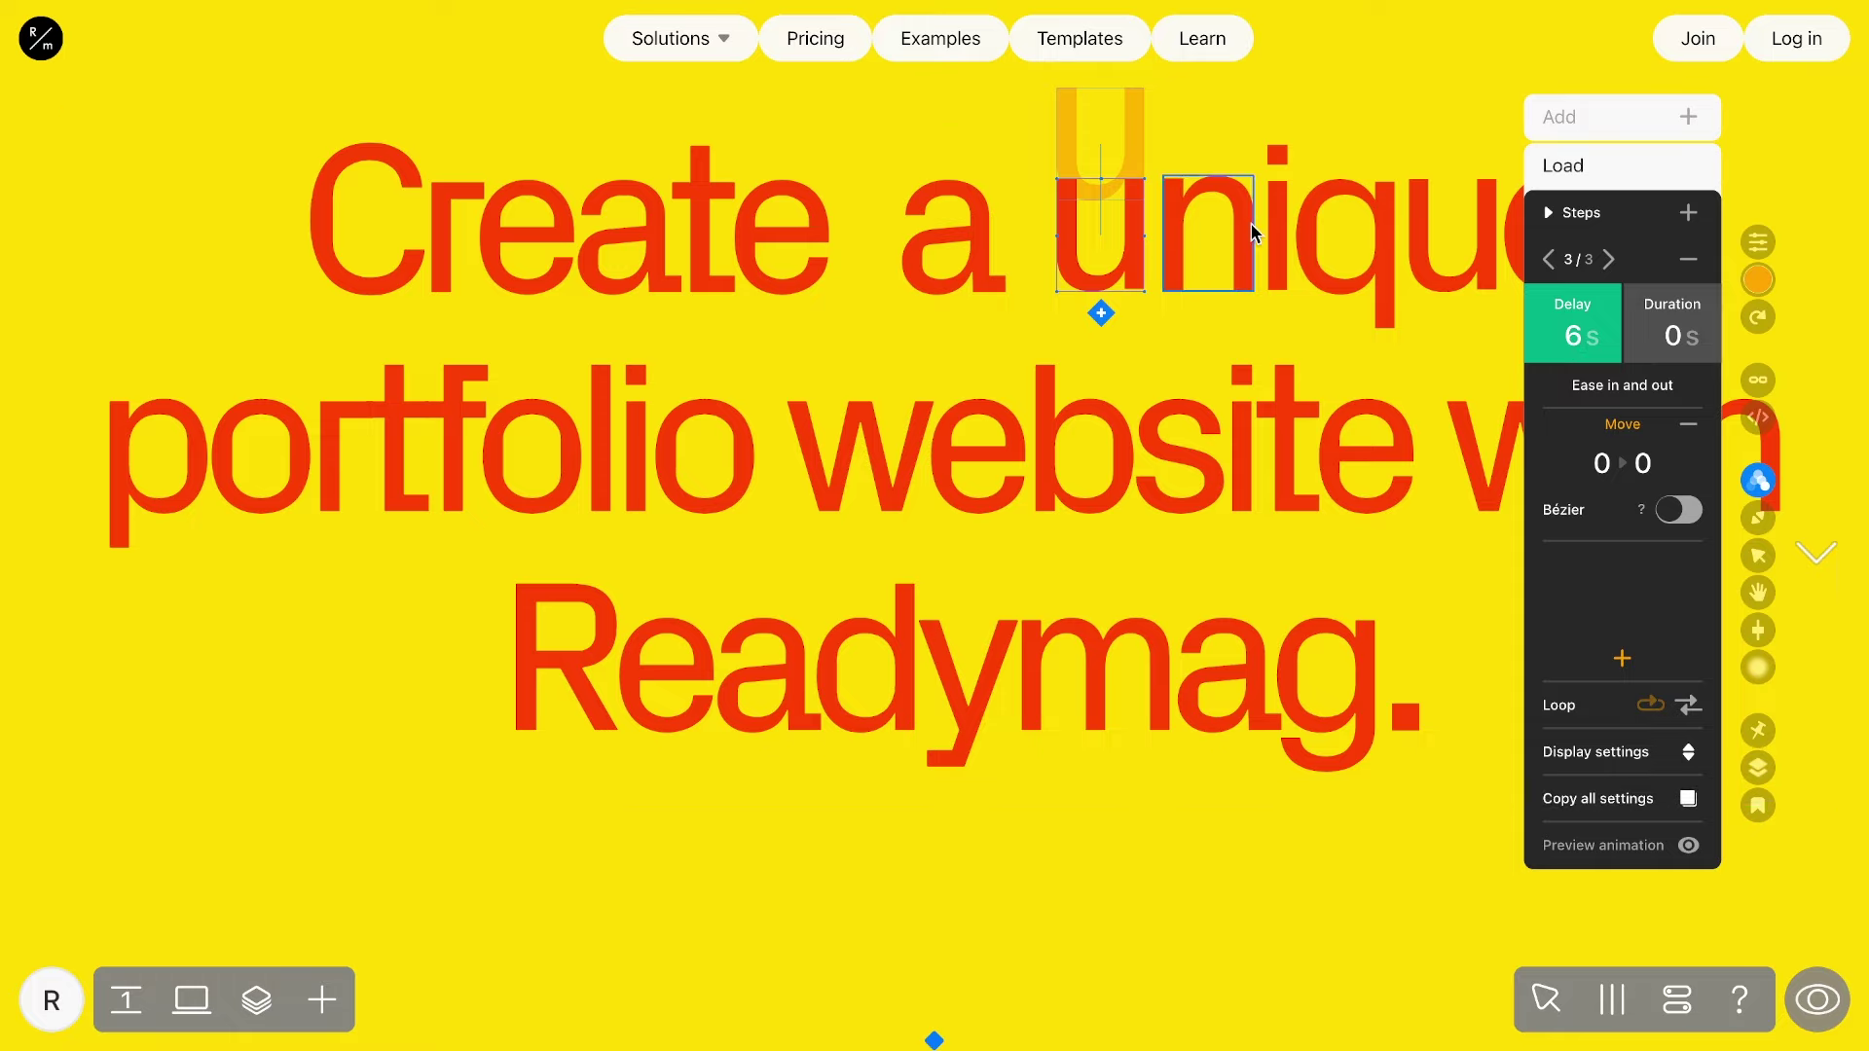
Paste the copied load animation onto n and i with first-step delays of 0.1 s and 0.2 s.
left_click(1758, 480)
left_click(1758, 480)
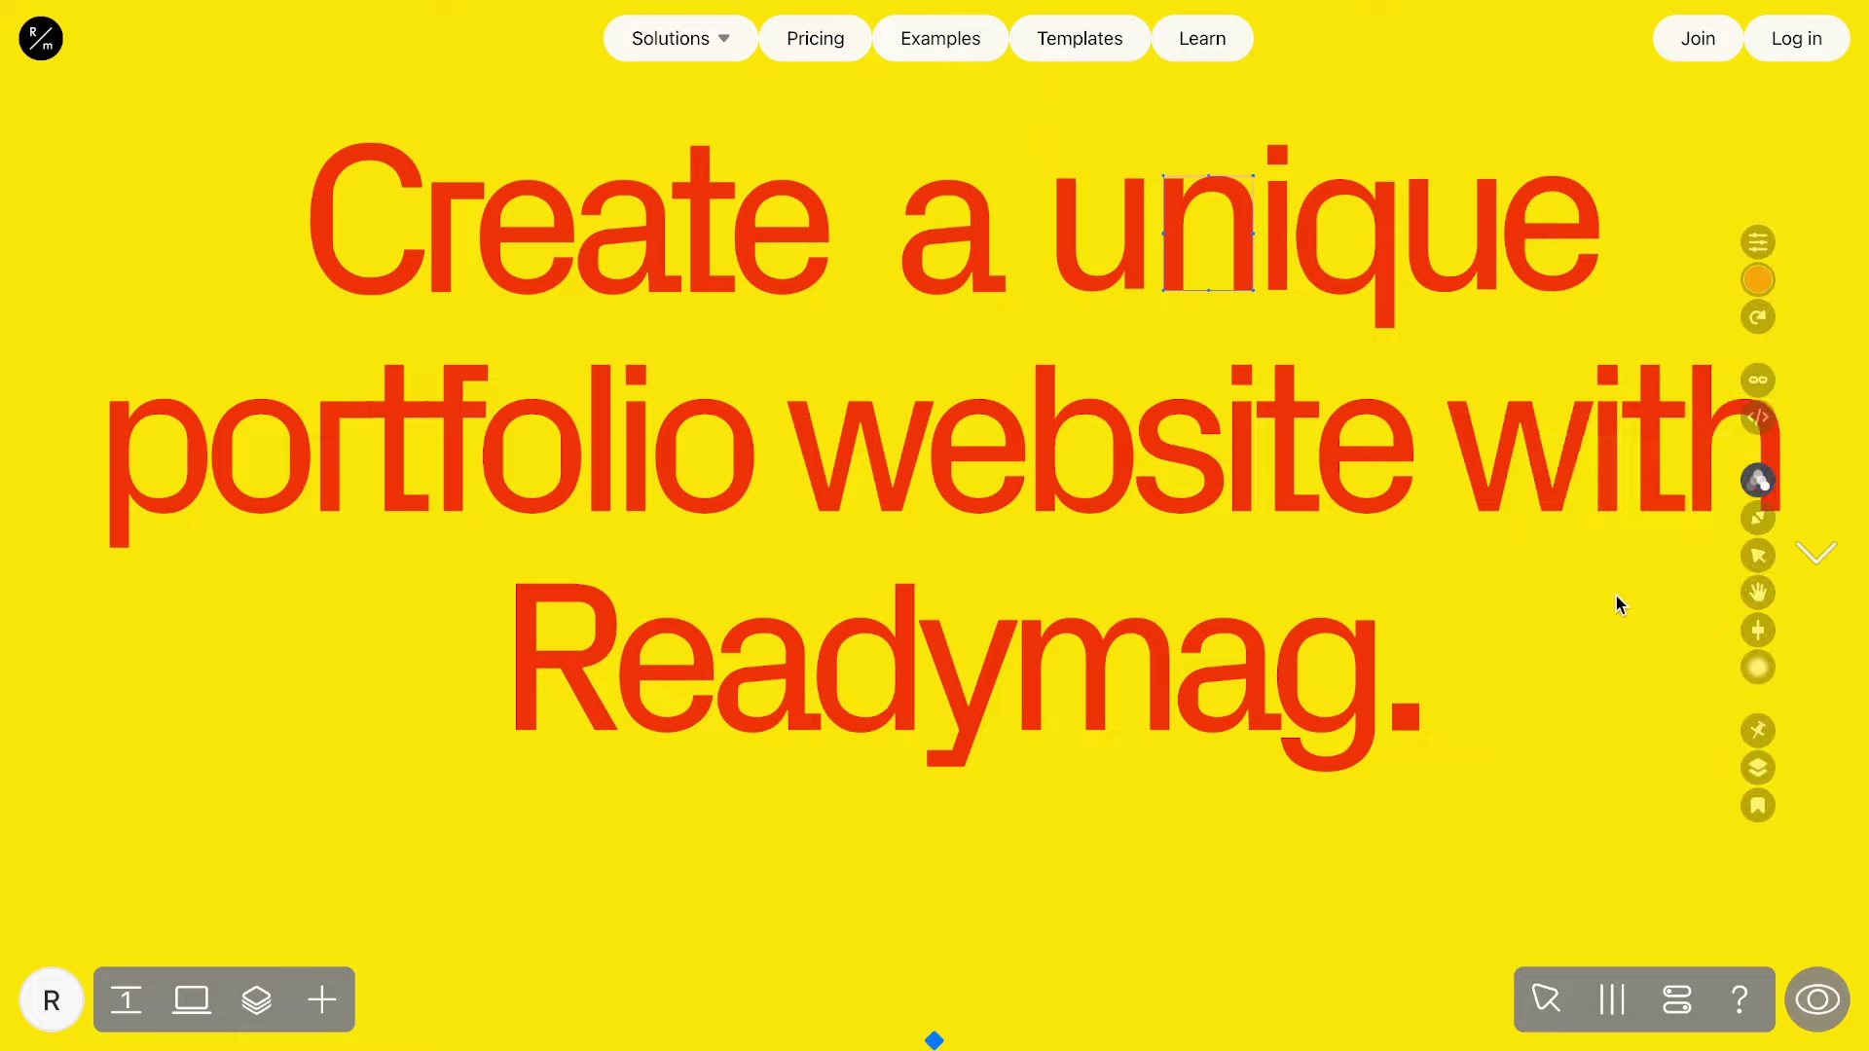
left_click(1610, 517)
left_click(1548, 236)
left_click(1547, 236)
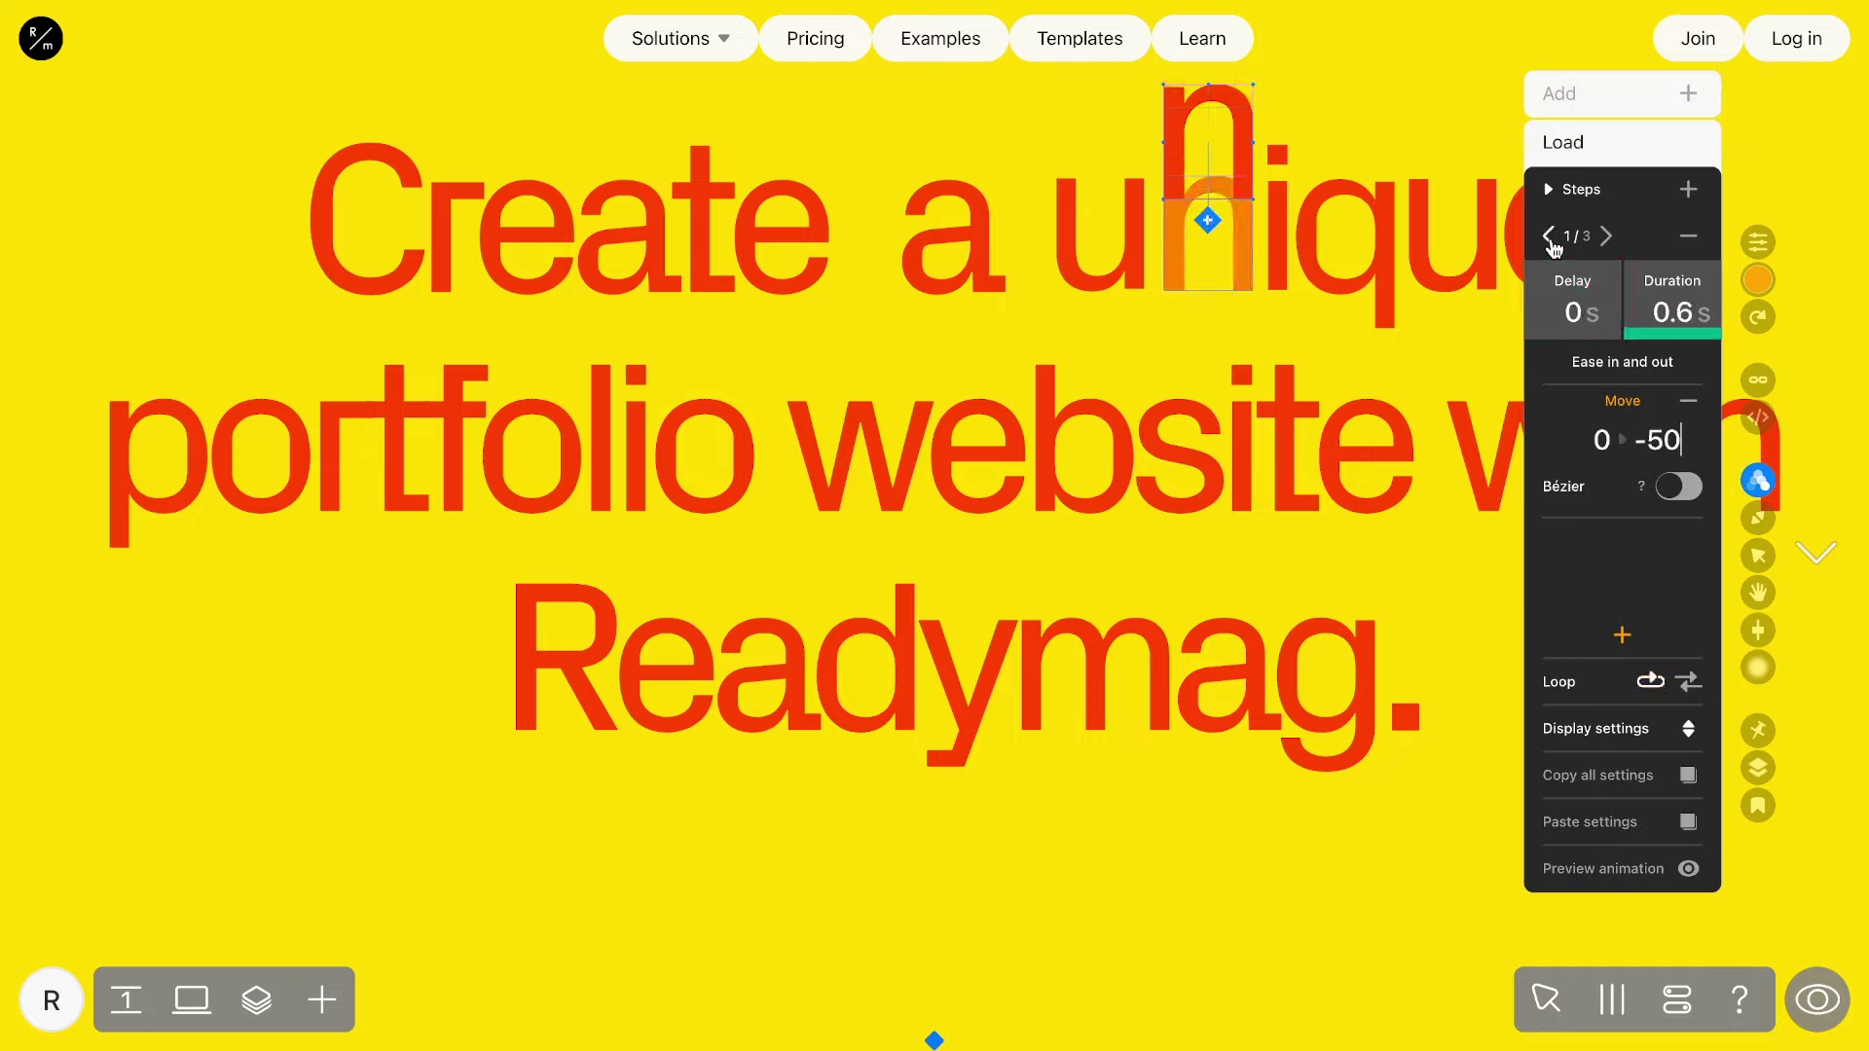
left_click(1575, 313)
type(".1")
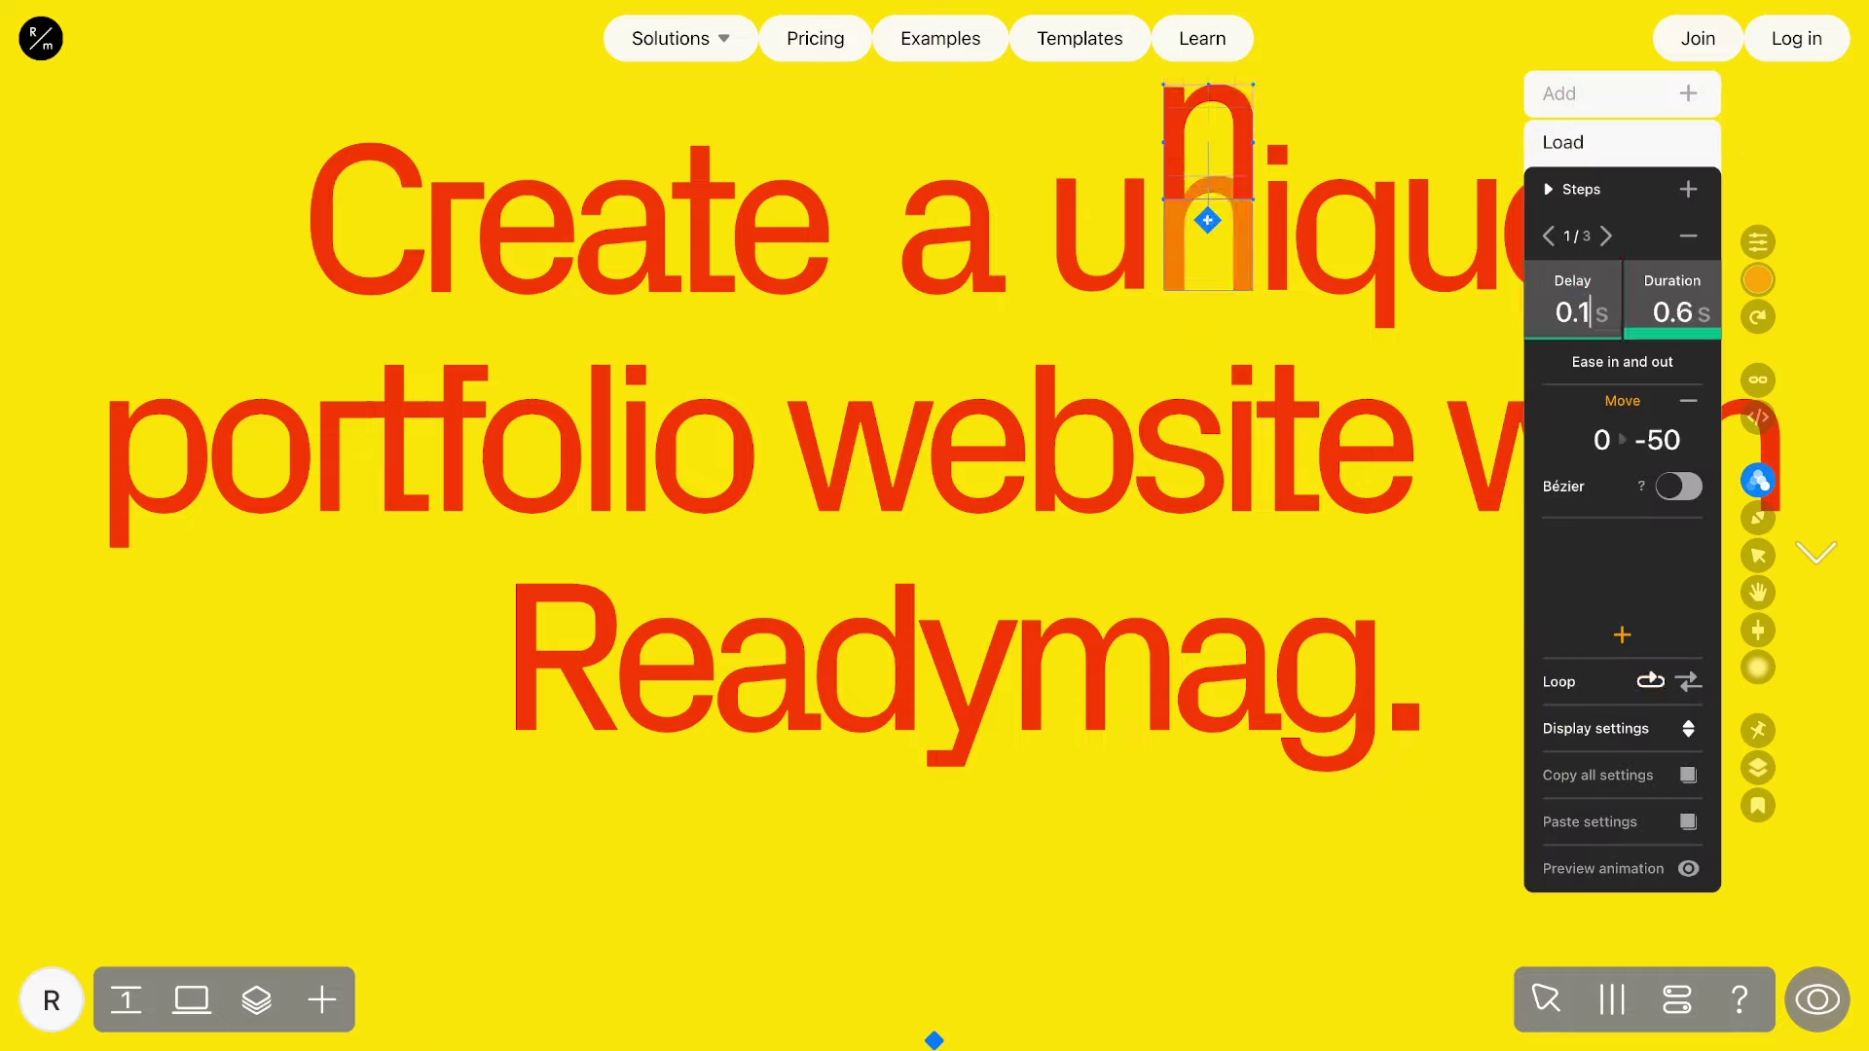
left_click(1278, 214)
left_click(1758, 480)
left_click(1548, 405)
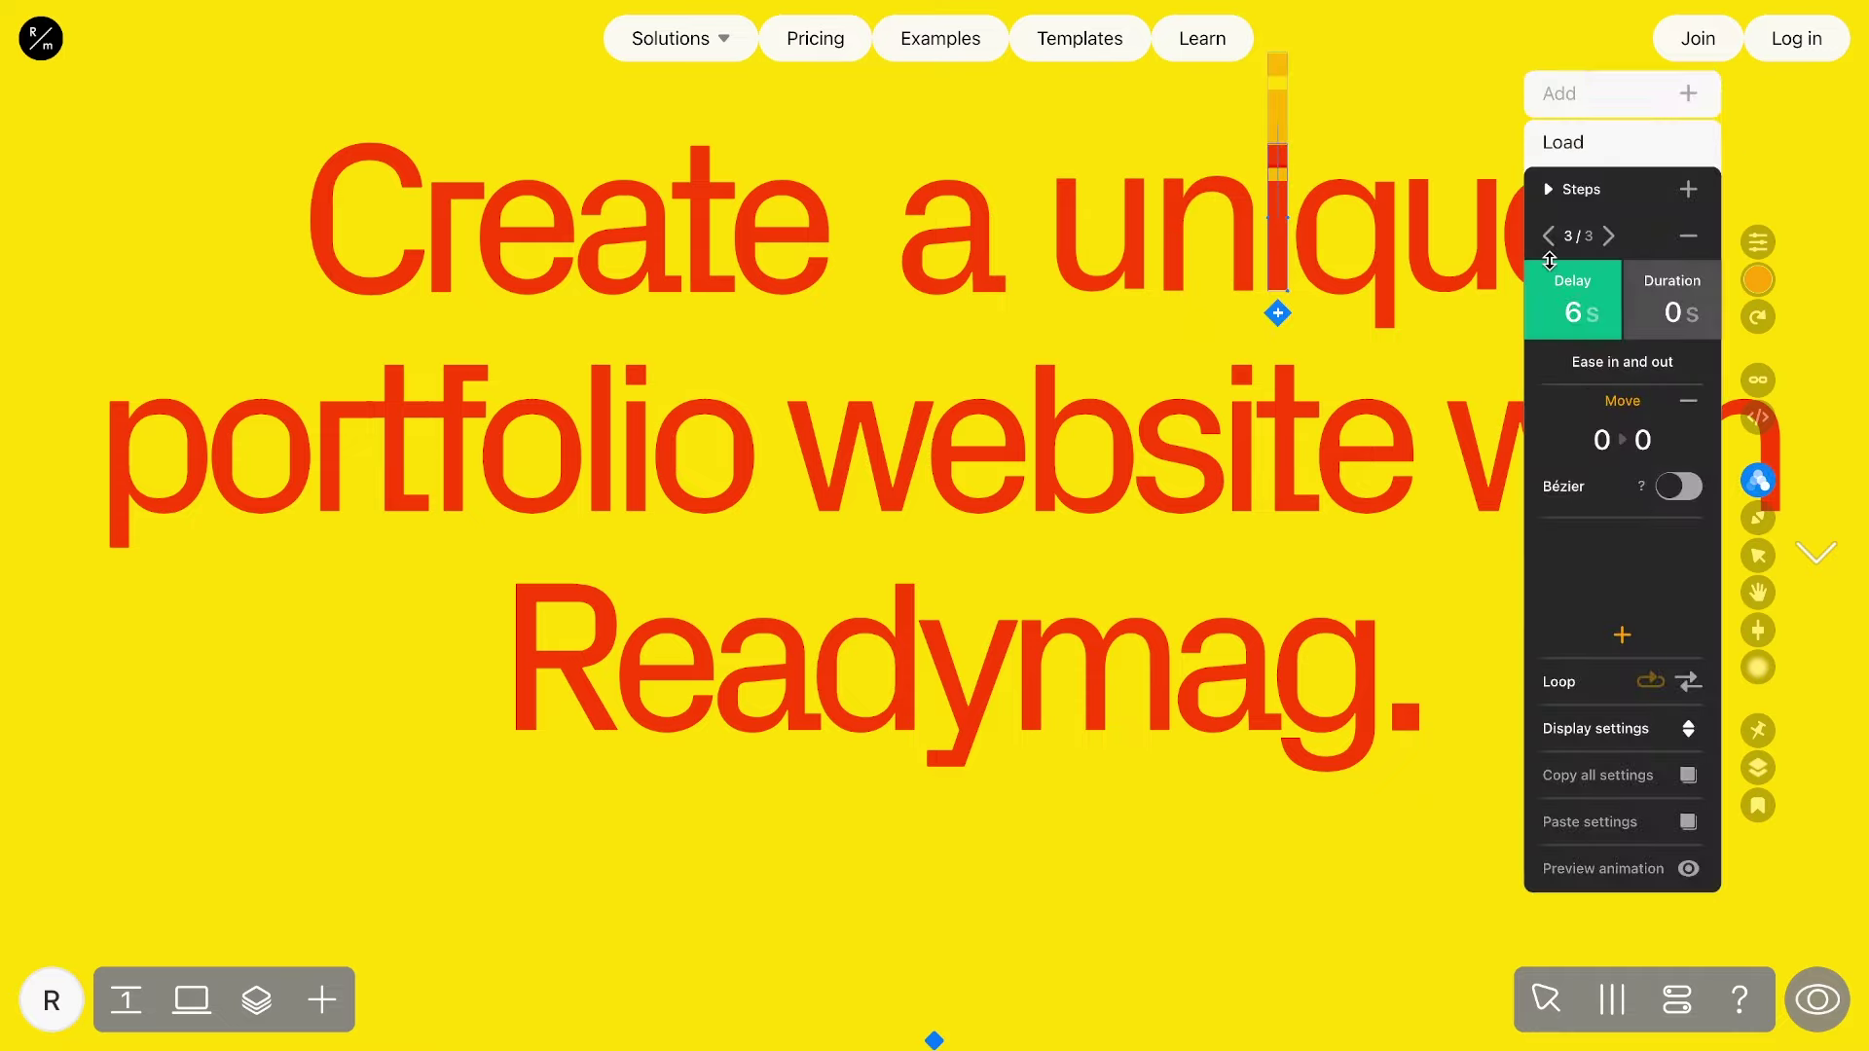
left_click(1572, 312)
type("0.2")
Paste it onto q and the second u with first-step delays of 0.3 s and 0.4 s.
left_click(1343, 214)
left_click(1758, 480)
left_click(1558, 408)
left_click(1572, 312)
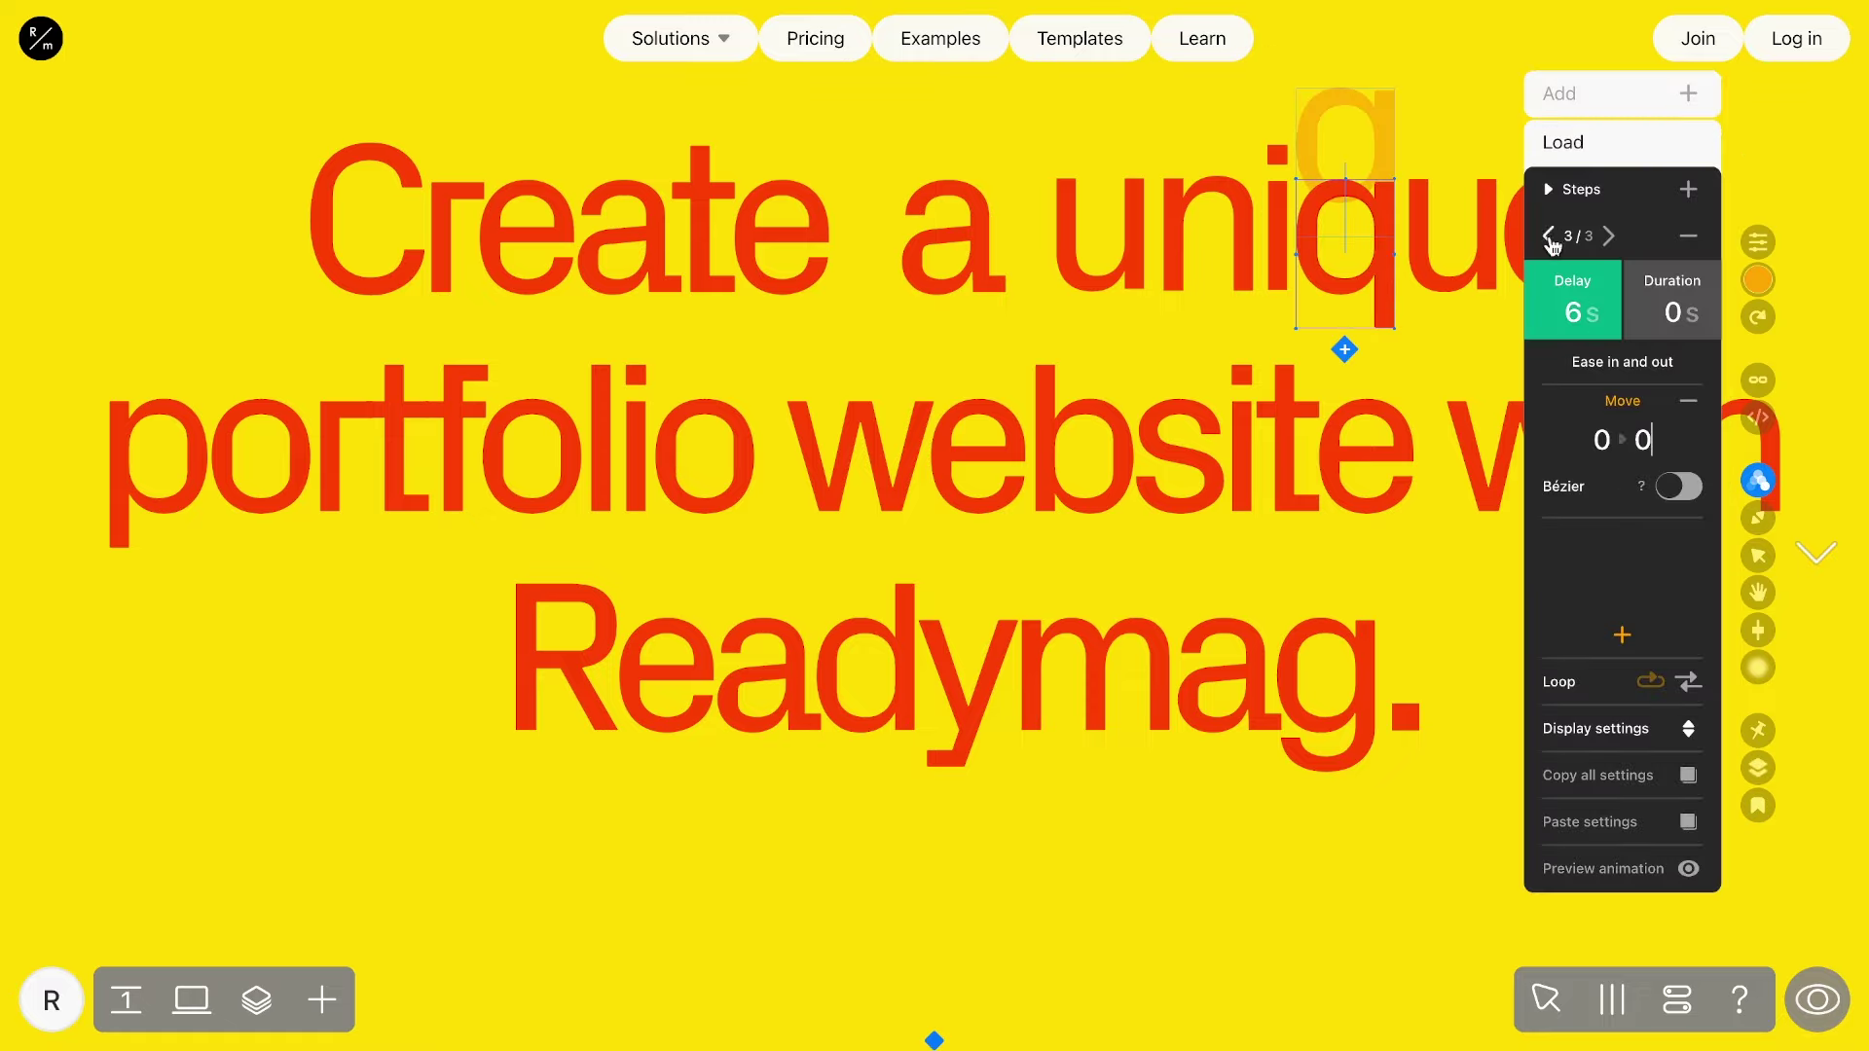
type("0.3")
left_click(1480, 280)
left_click(1758, 480)
left_click(1558, 409)
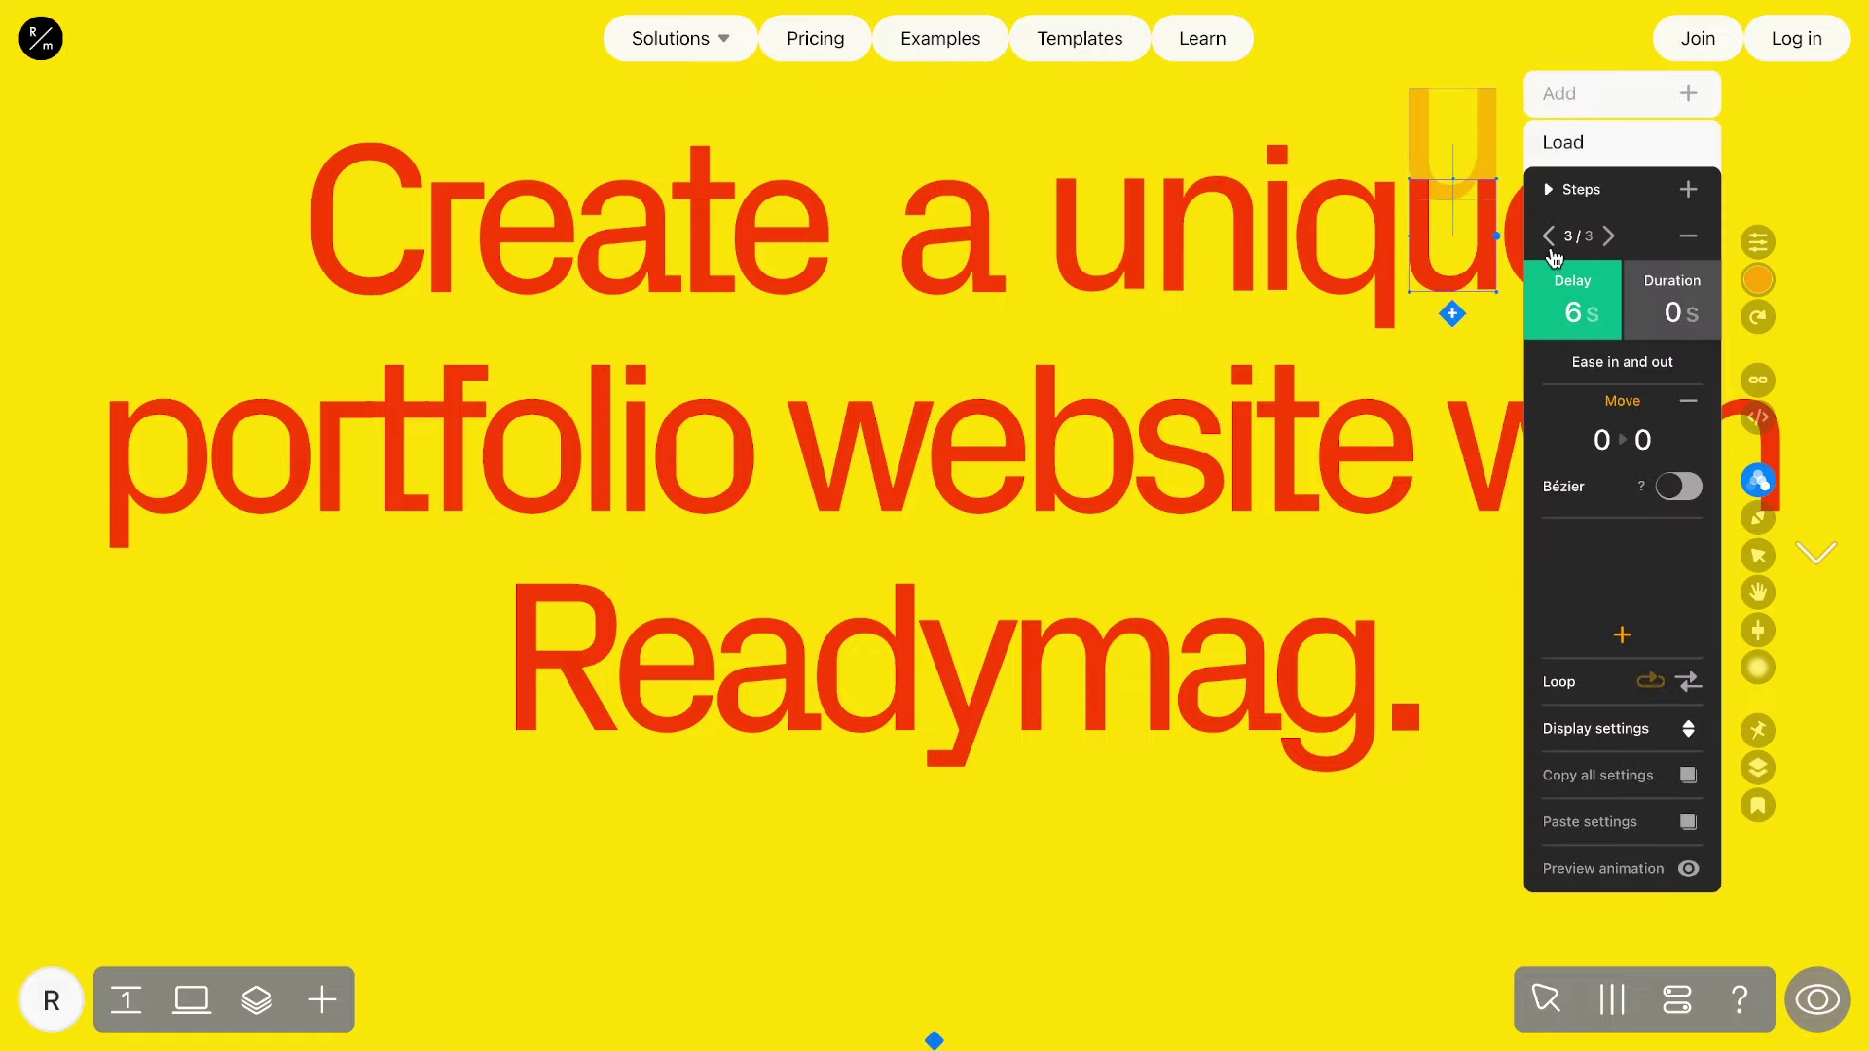
left_click(1572, 312)
type("0.4")
Paste it onto e with a 0.5 s delay and preview the page.
left_click(1557, 219)
left_click(1759, 480)
left_click(1557, 409)
left_click(1572, 312)
type("0.5")
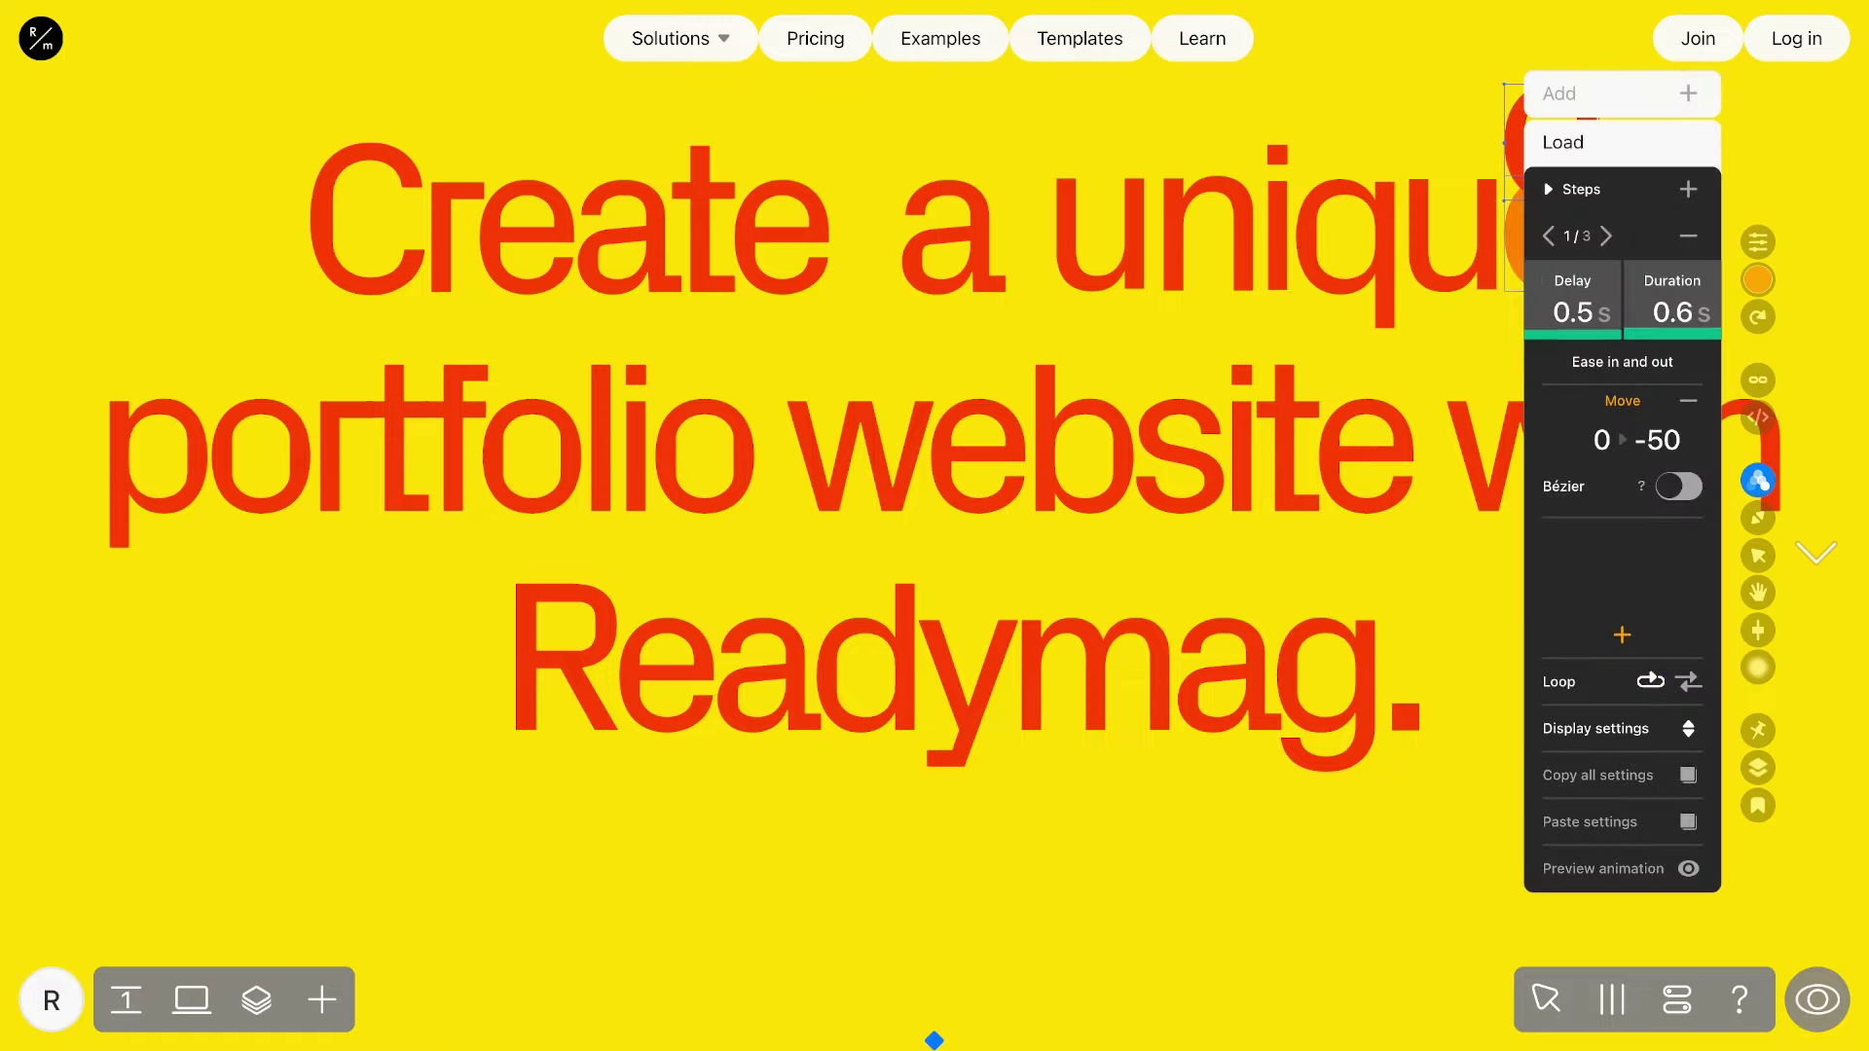
left_click(1813, 995)
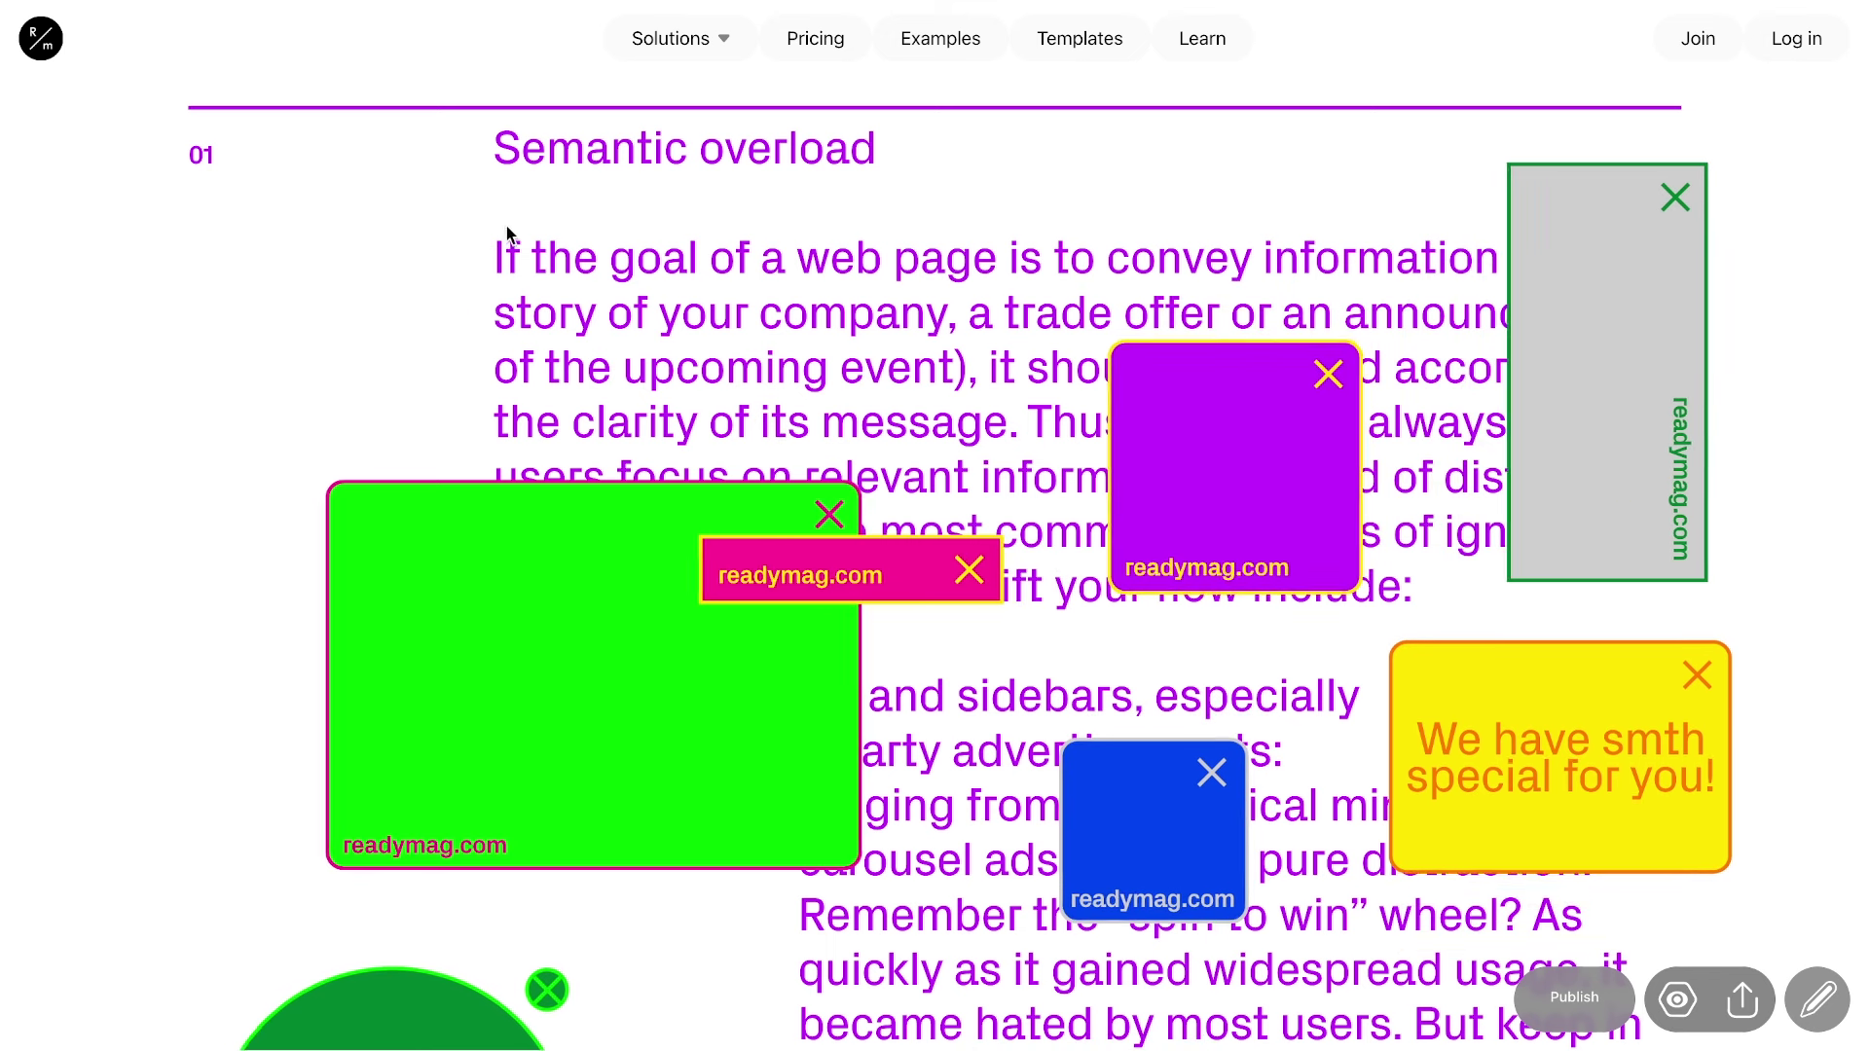
Close the green, purple and pink readymag.com popups in the preview.
left_click(820, 513)
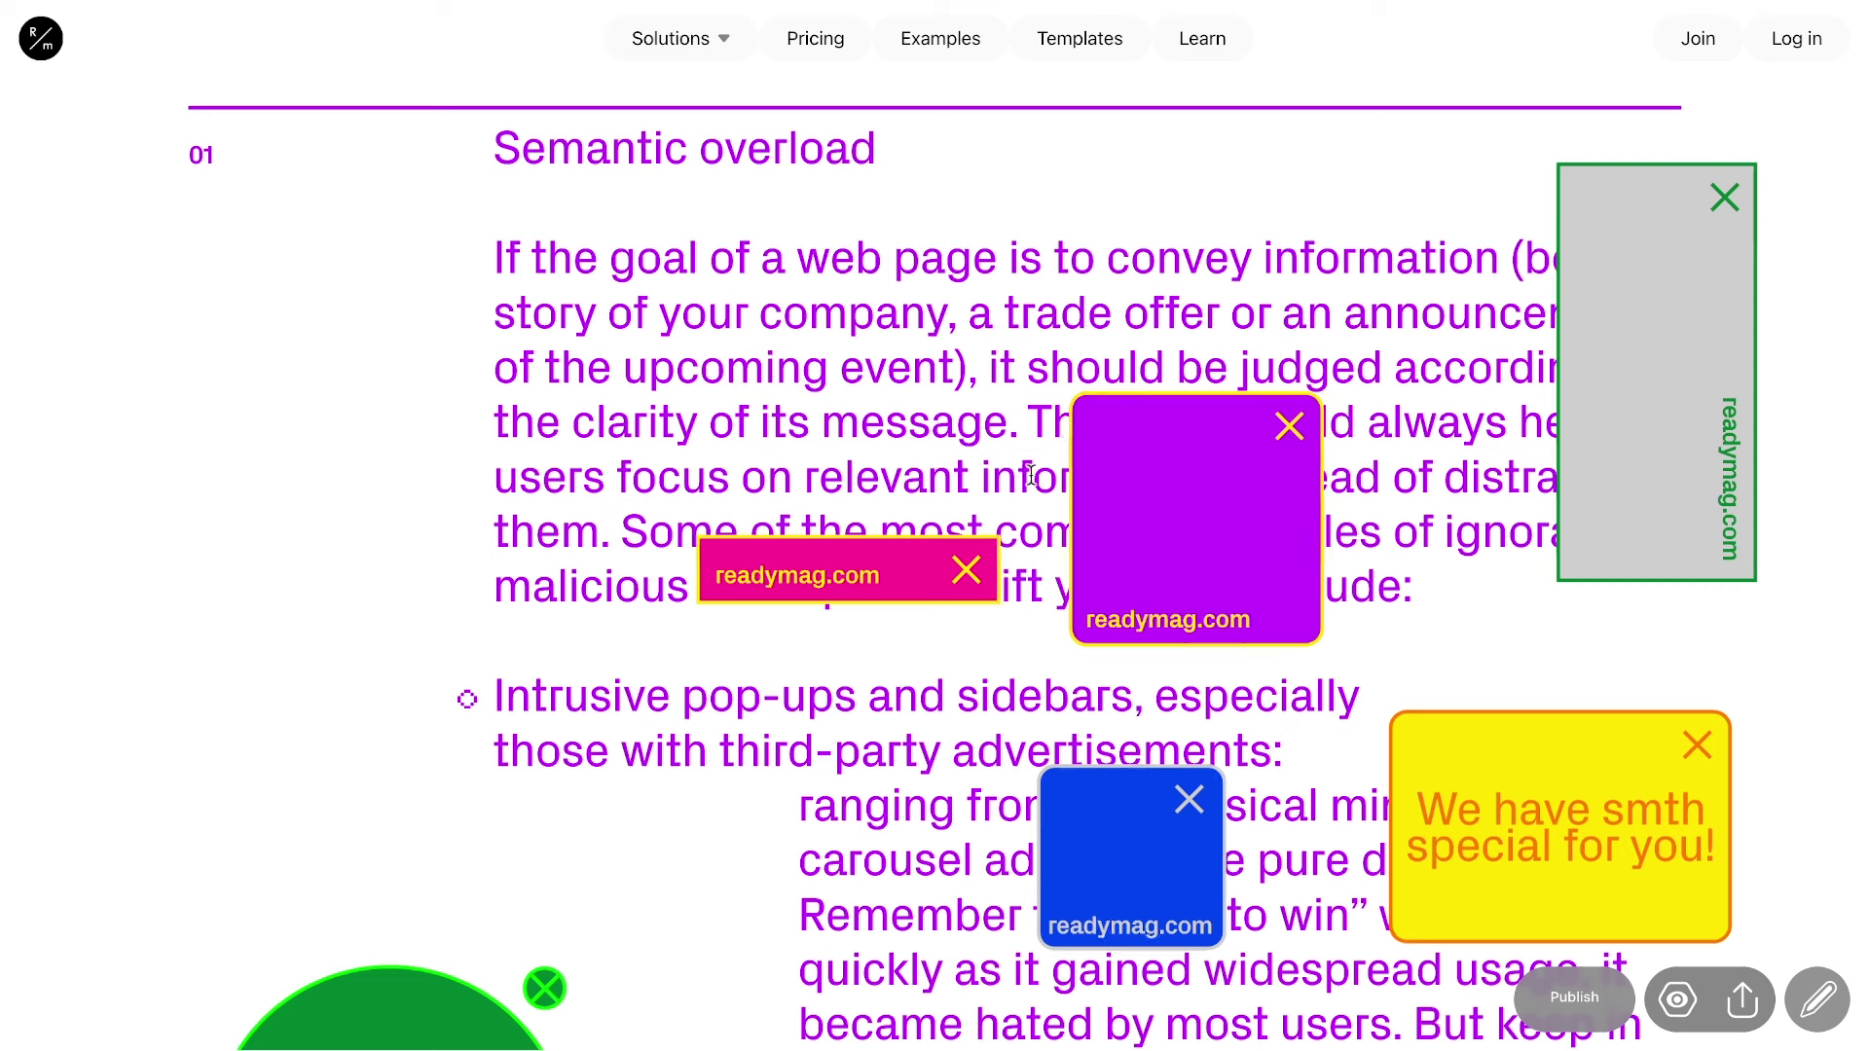
left_click(1277, 434)
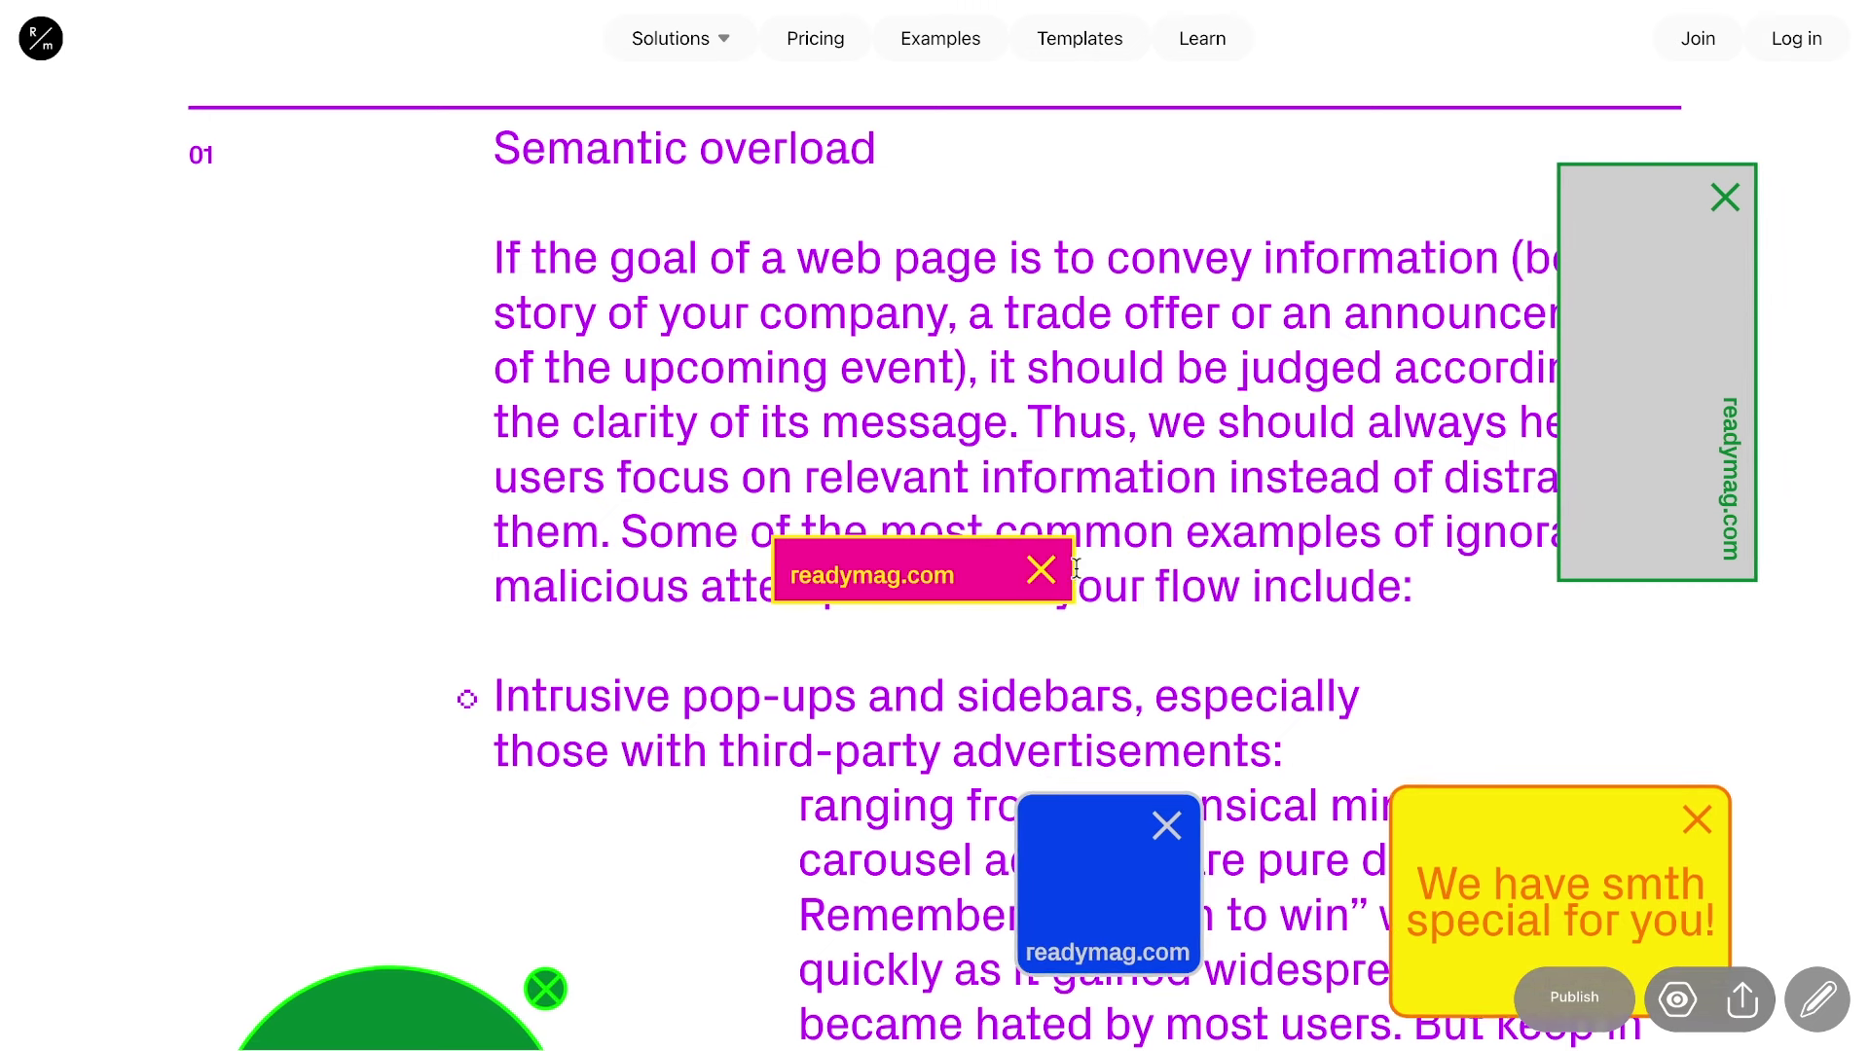
left_click(1025, 572)
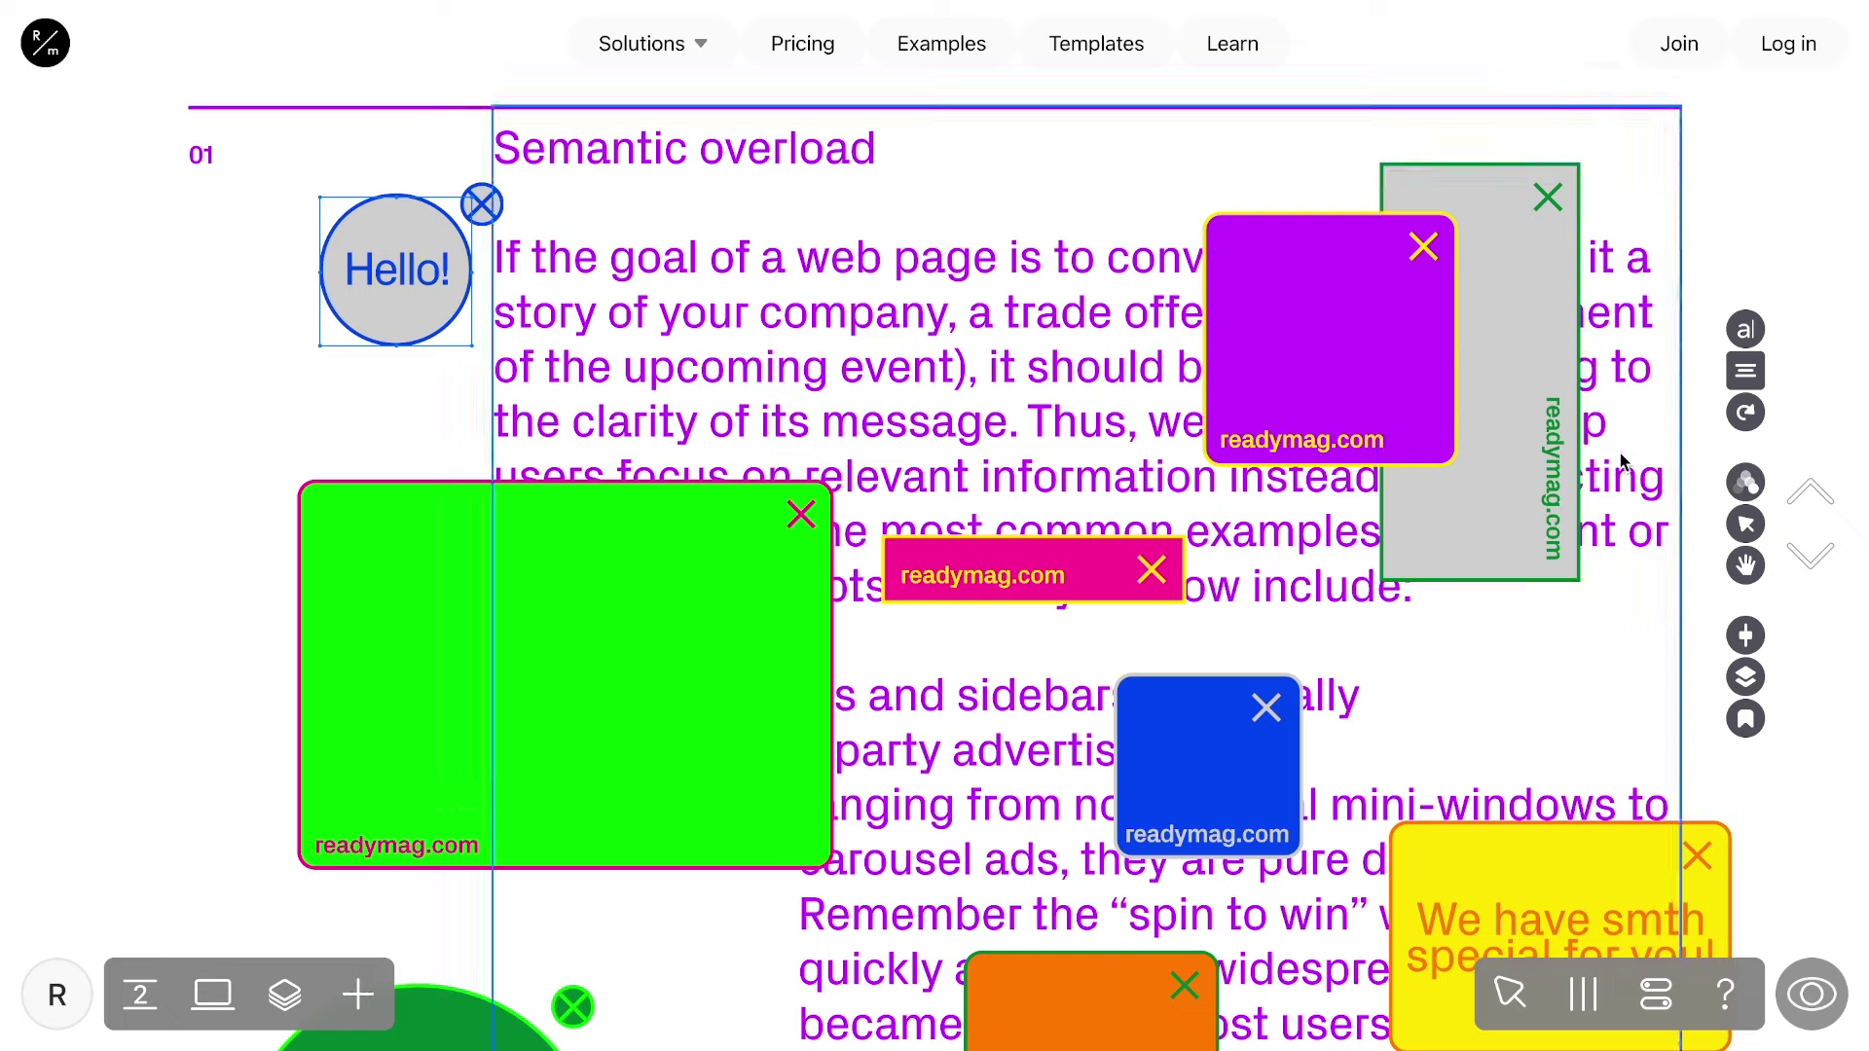
Add a load-triggered Move to the Hello! text lasting 2 s over a distance of 20.
left_click(1746, 482)
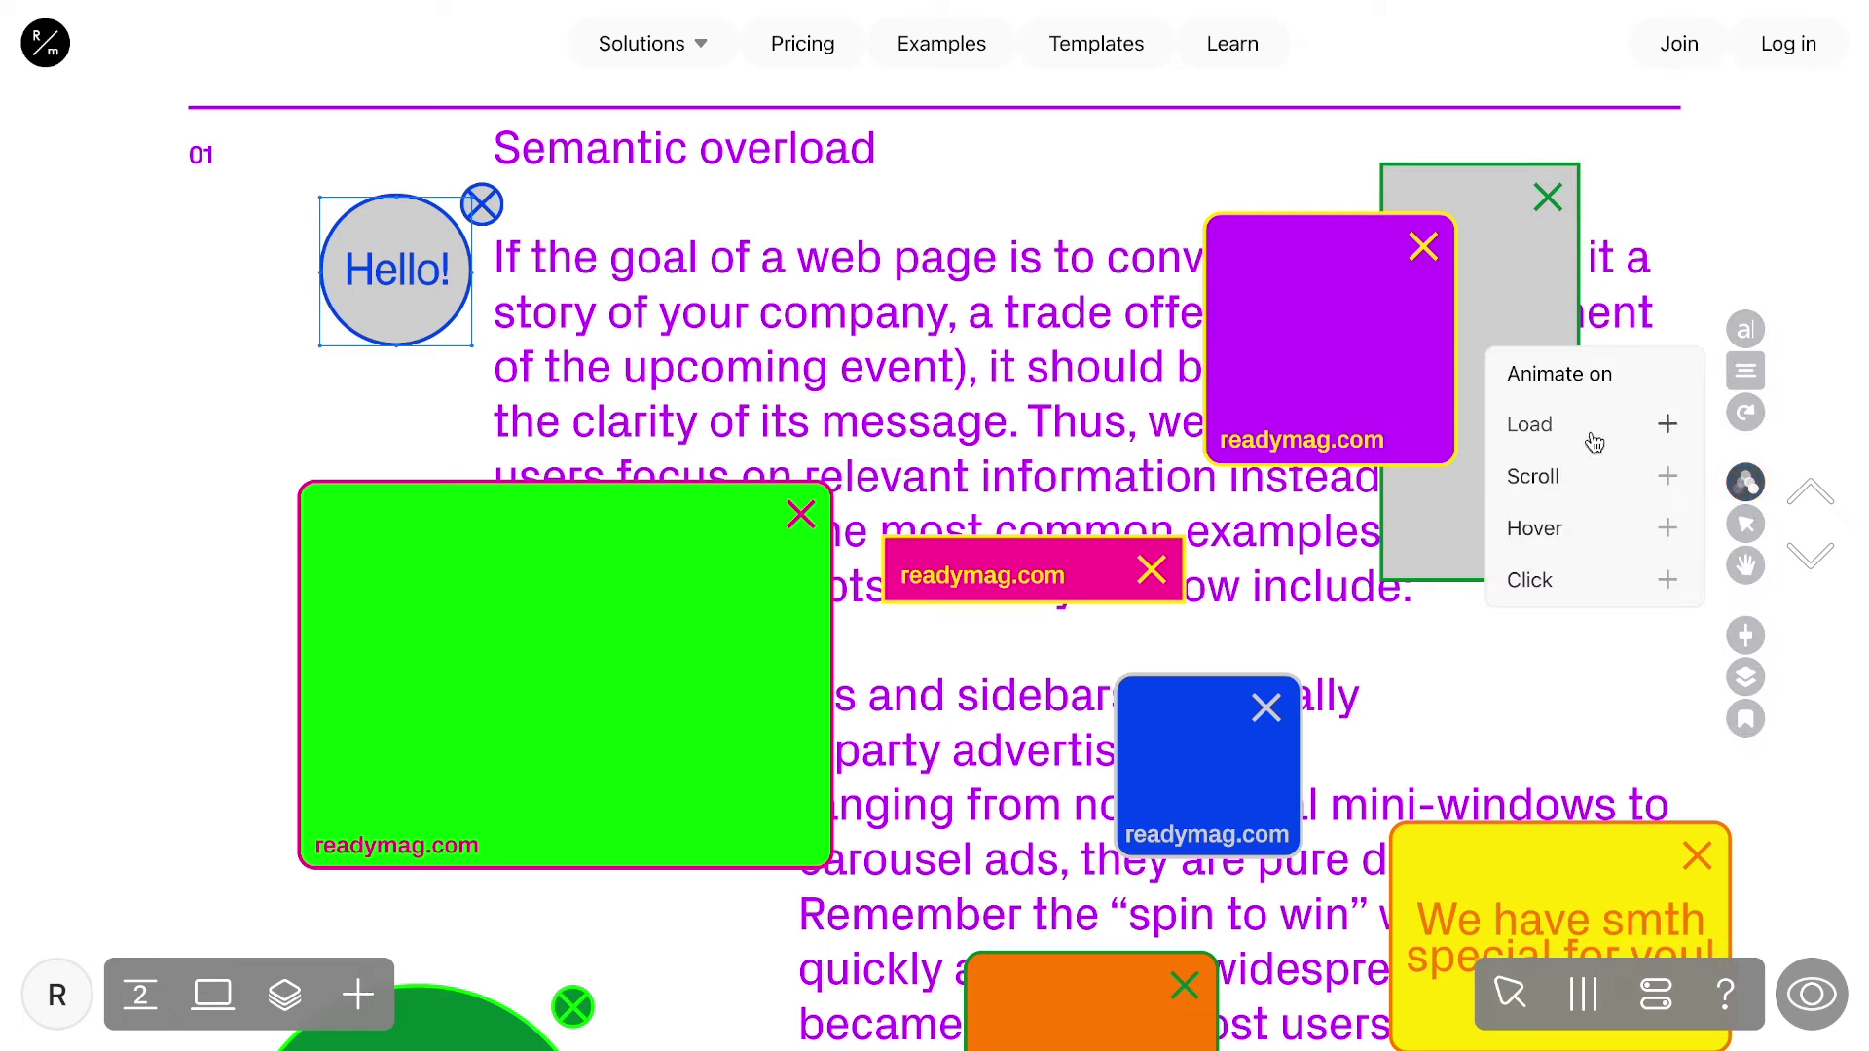
left_click(1589, 431)
left_click(1552, 294)
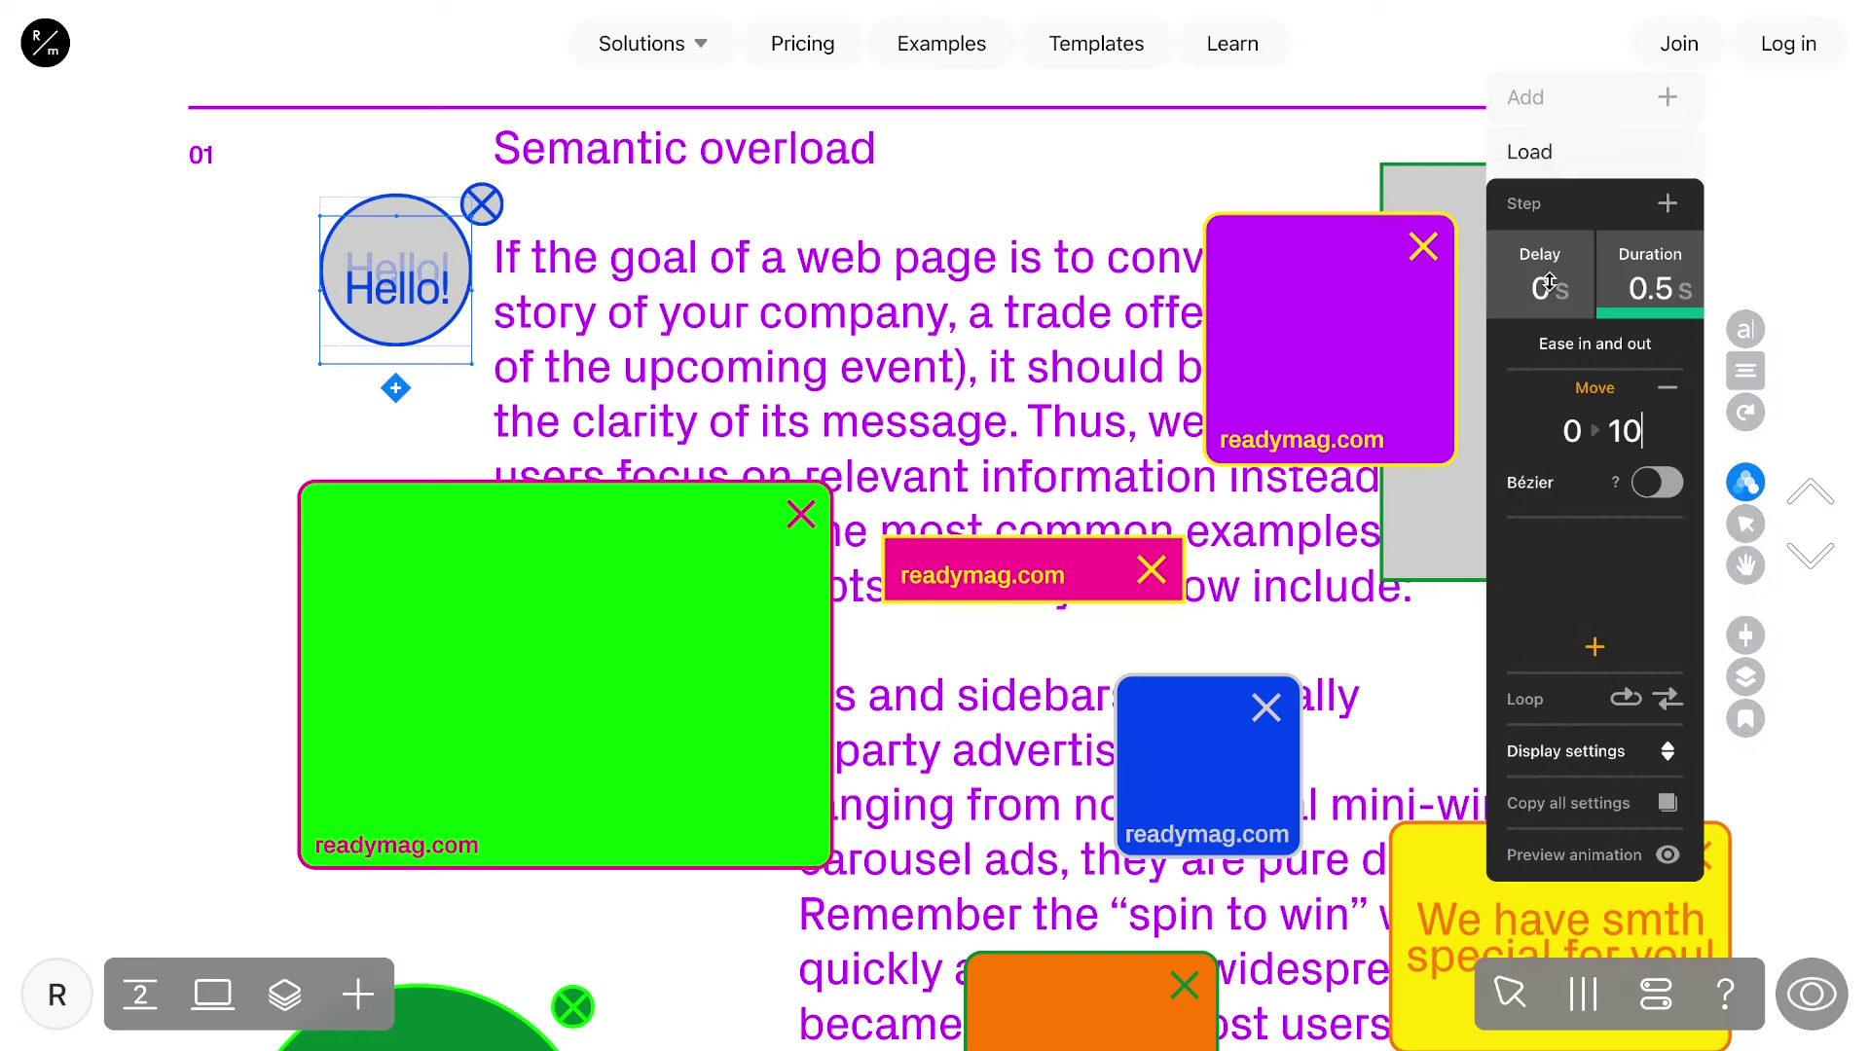
double_click(1655, 288)
type("2")
double_click(1636, 420)
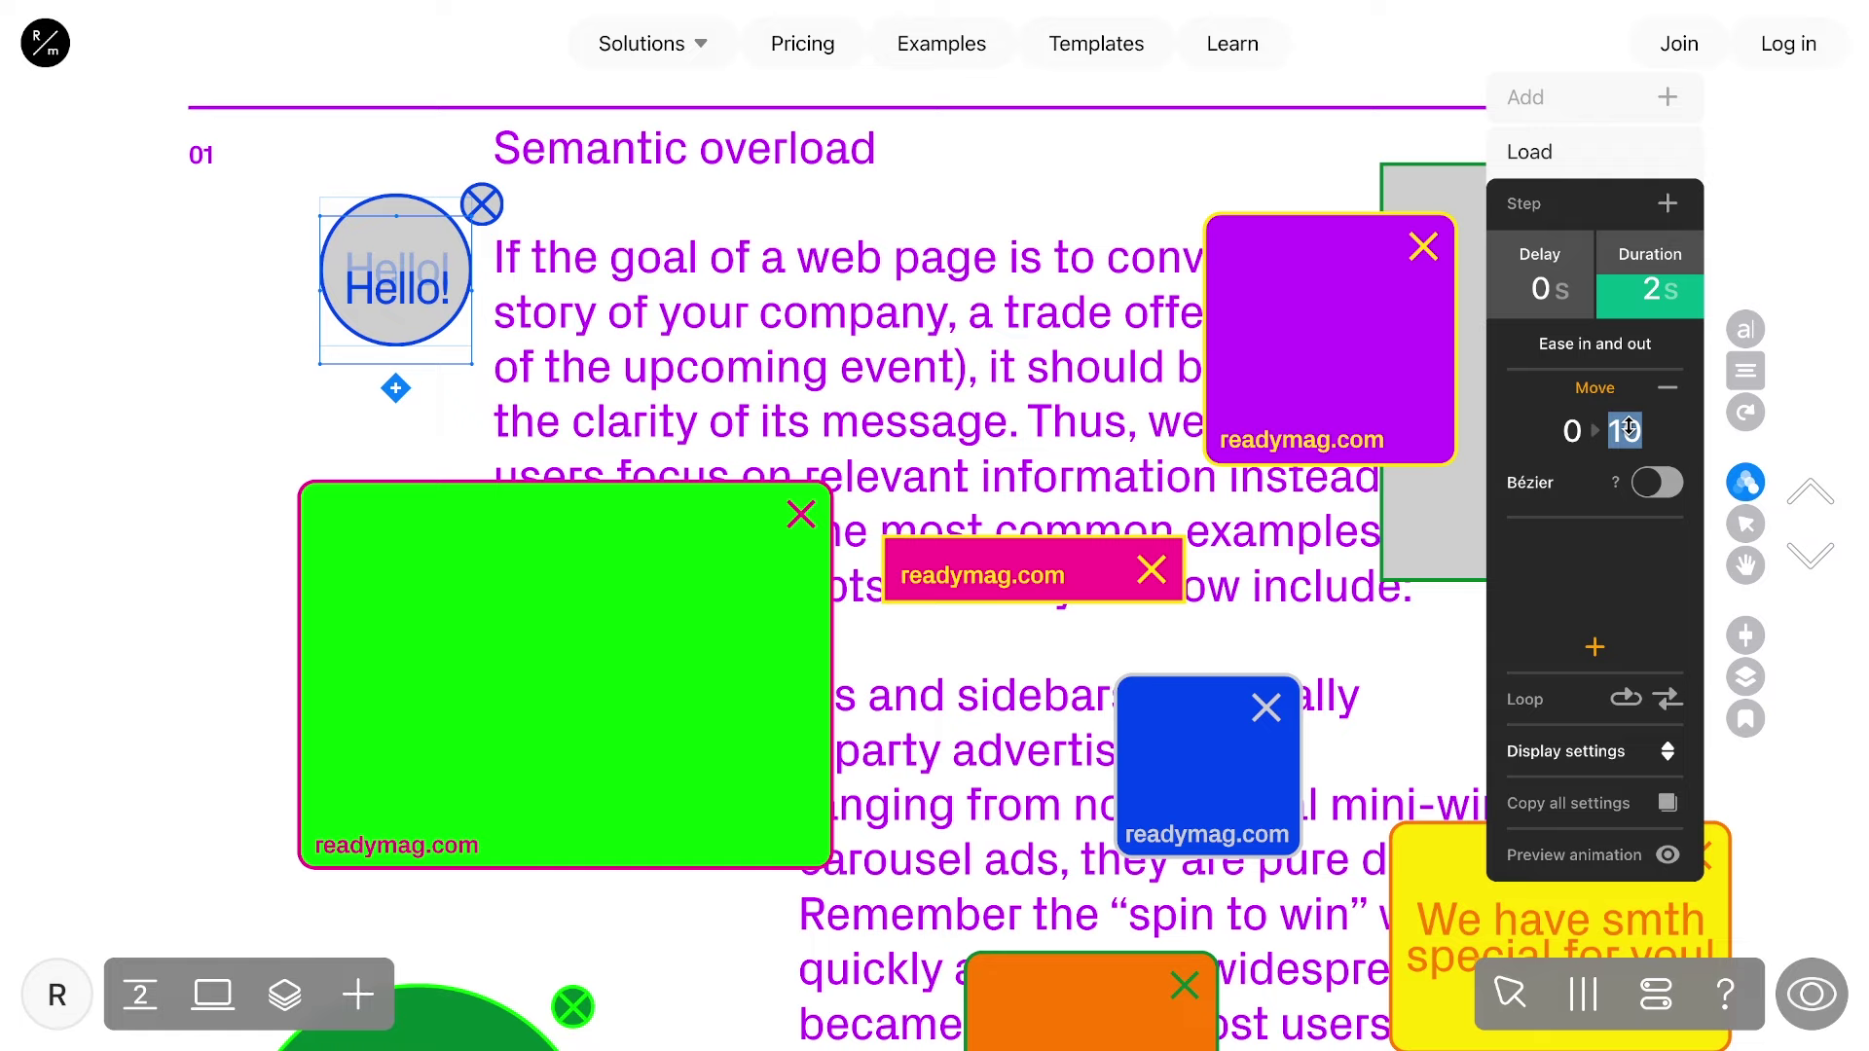
type("20")
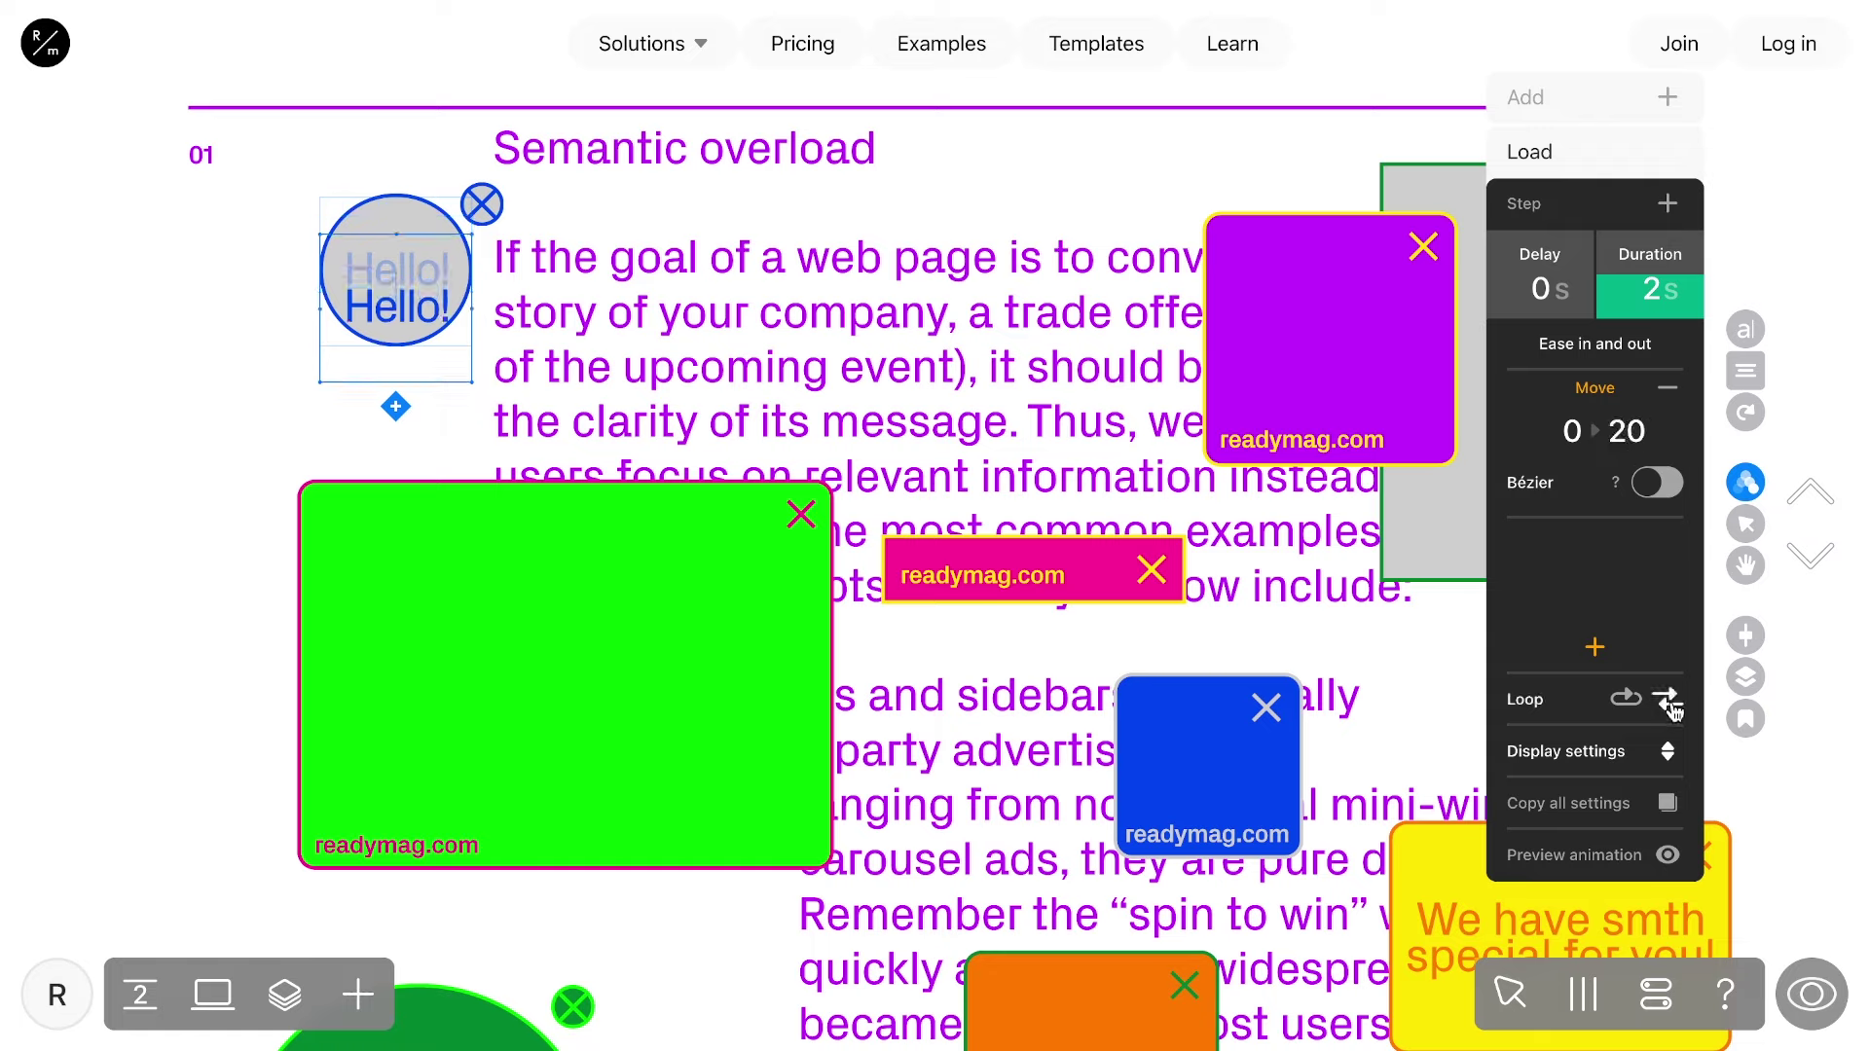
left_click(1670, 102)
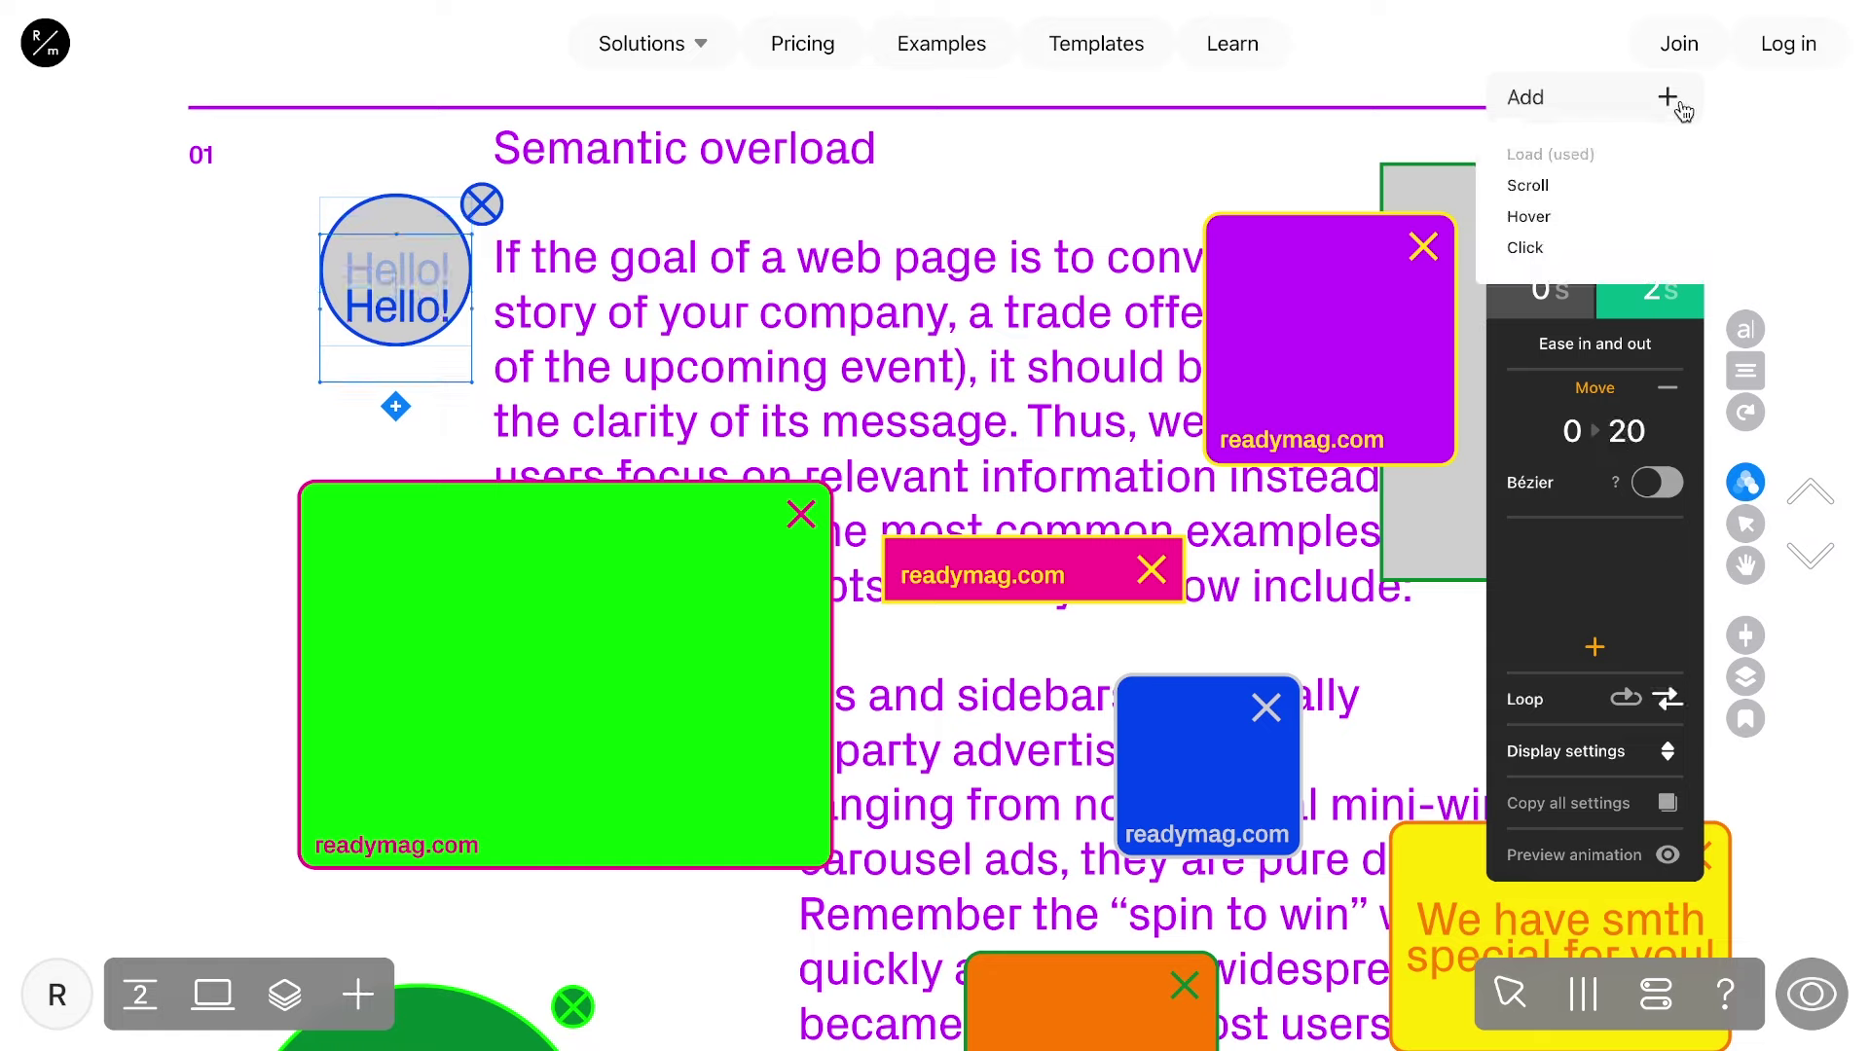
Add a click animation taking Hello! opacity from 100 to 0 in 0 s, triggered by the X icon.
left_click(1597, 248)
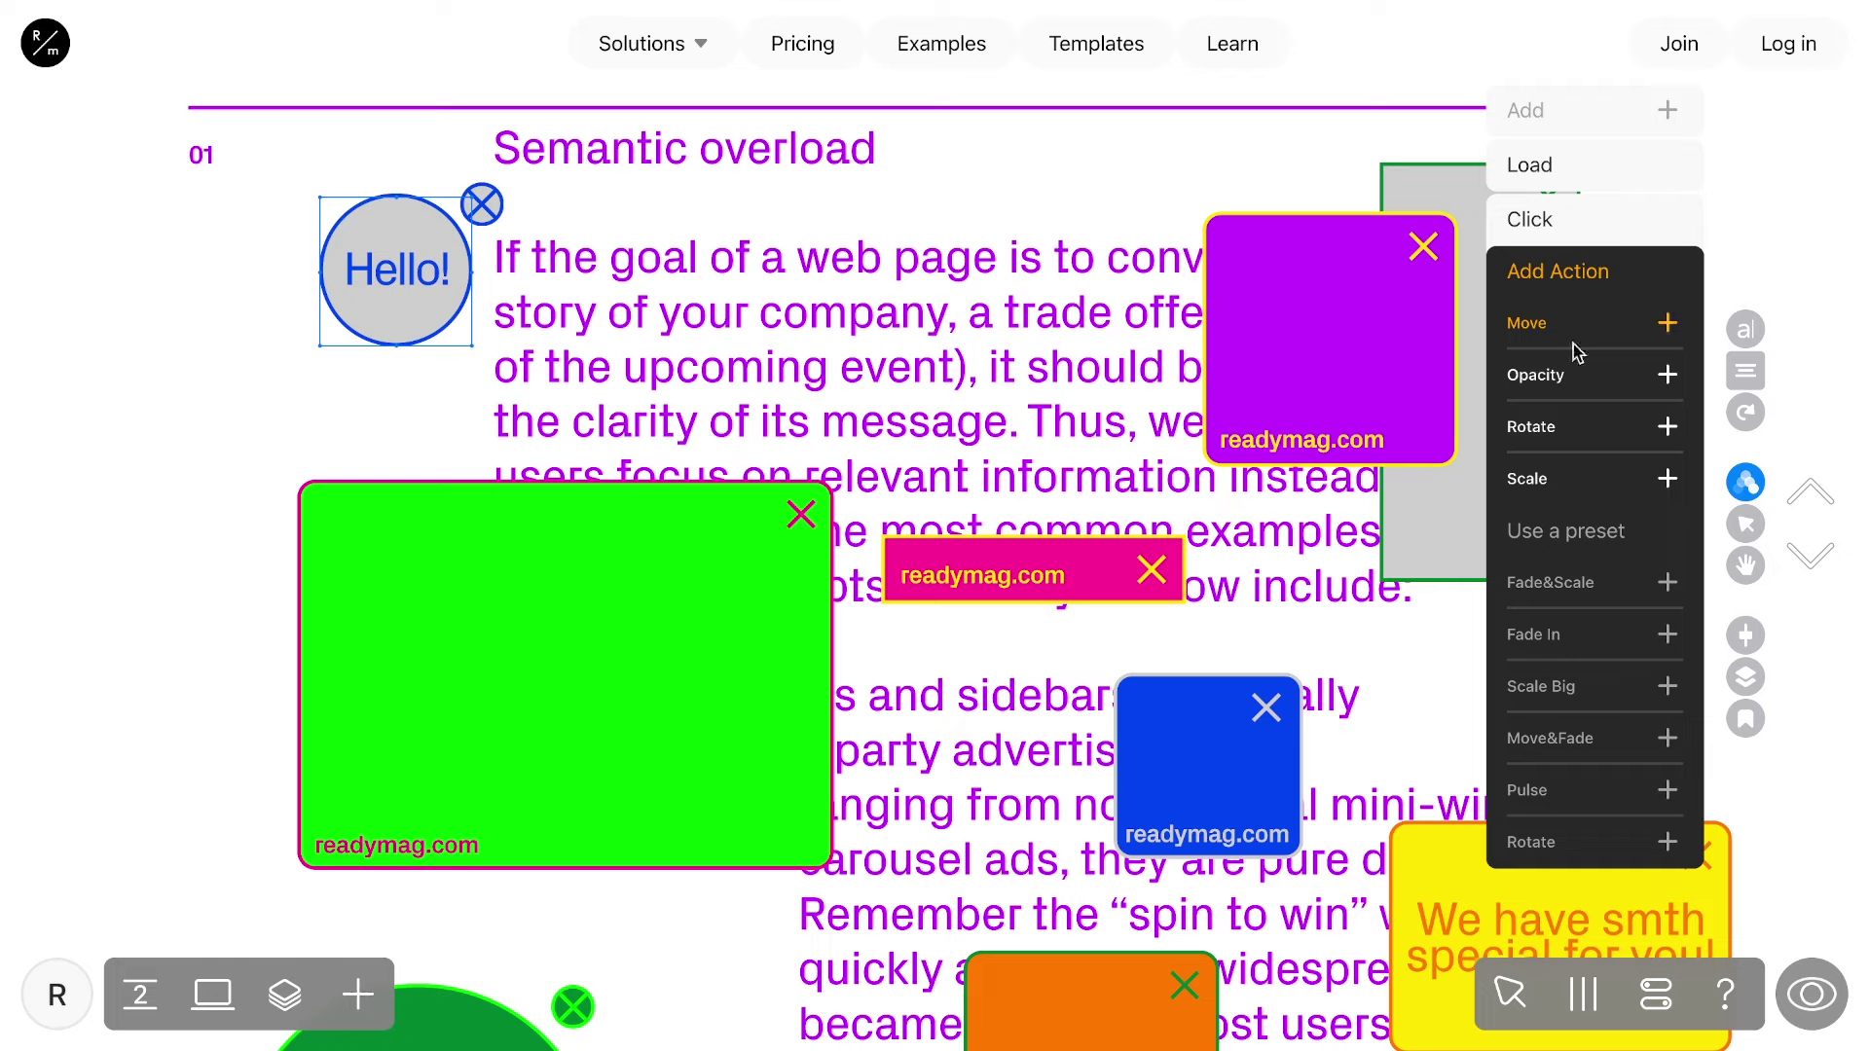
left_click(1568, 383)
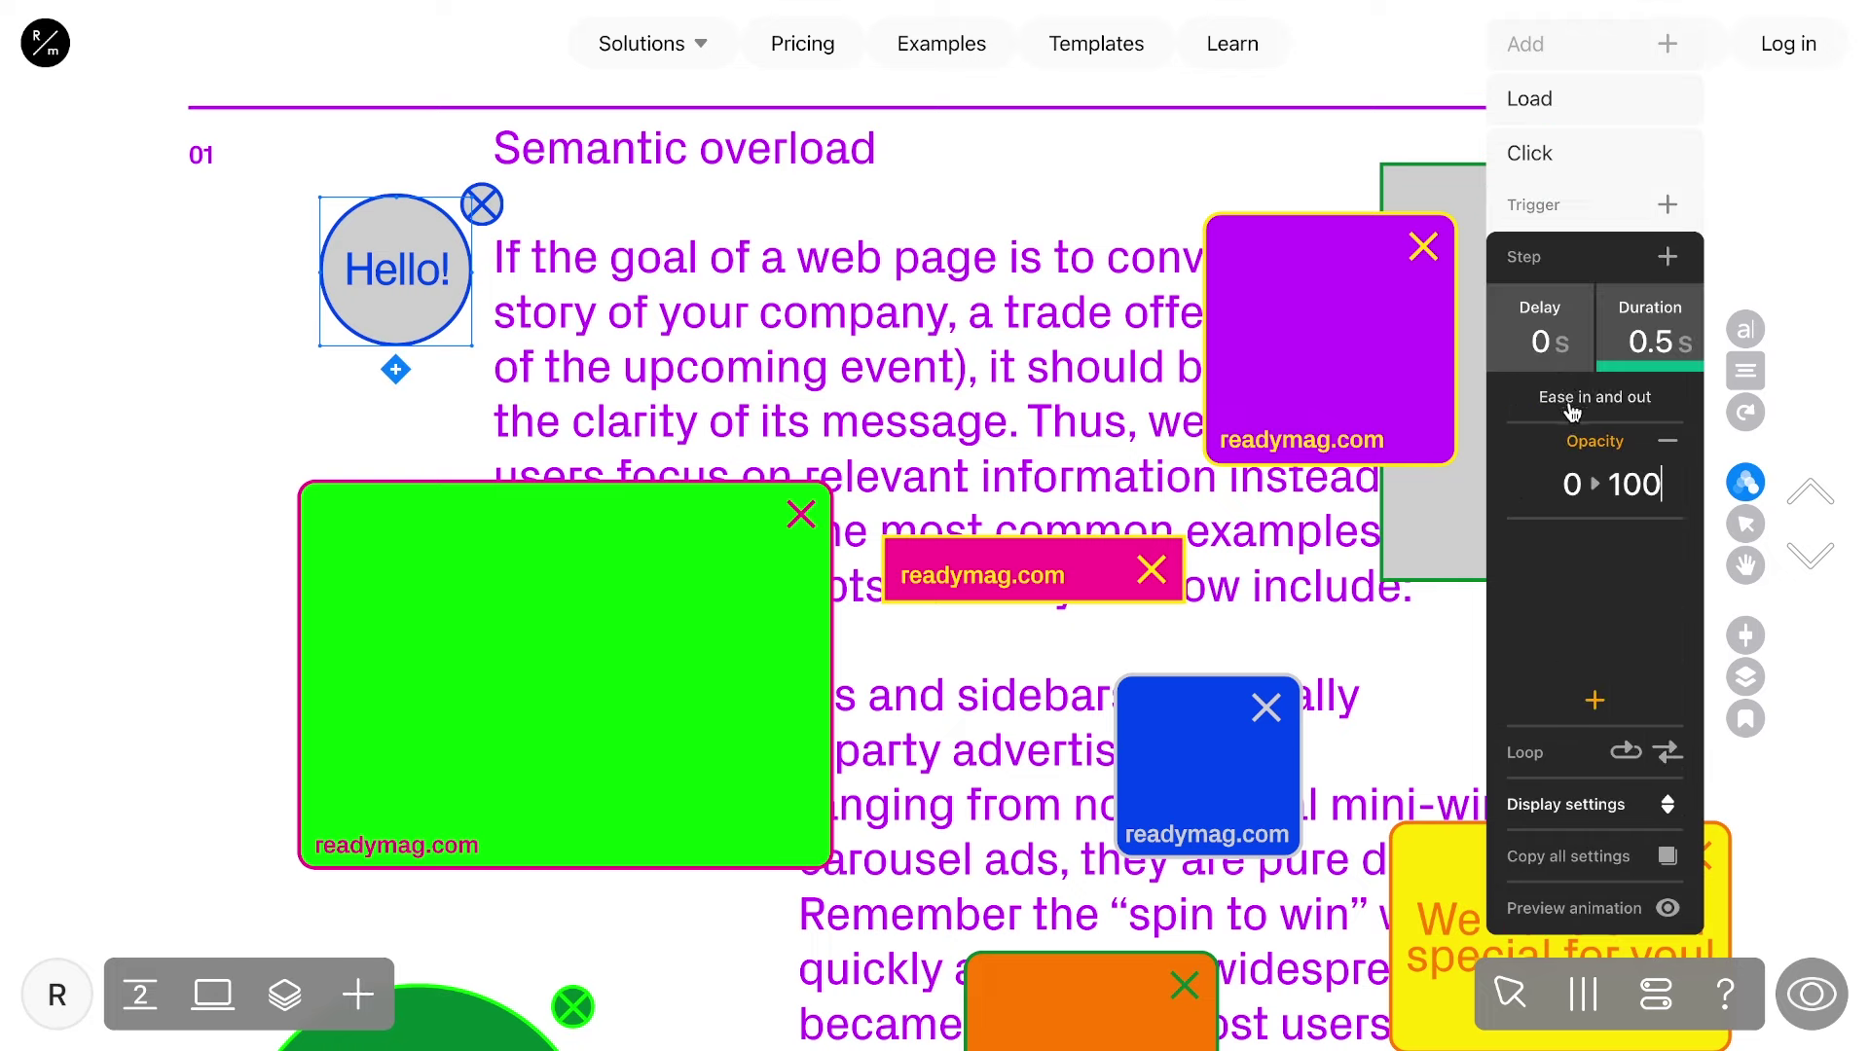
left_click(1595, 485)
left_click(1650, 339)
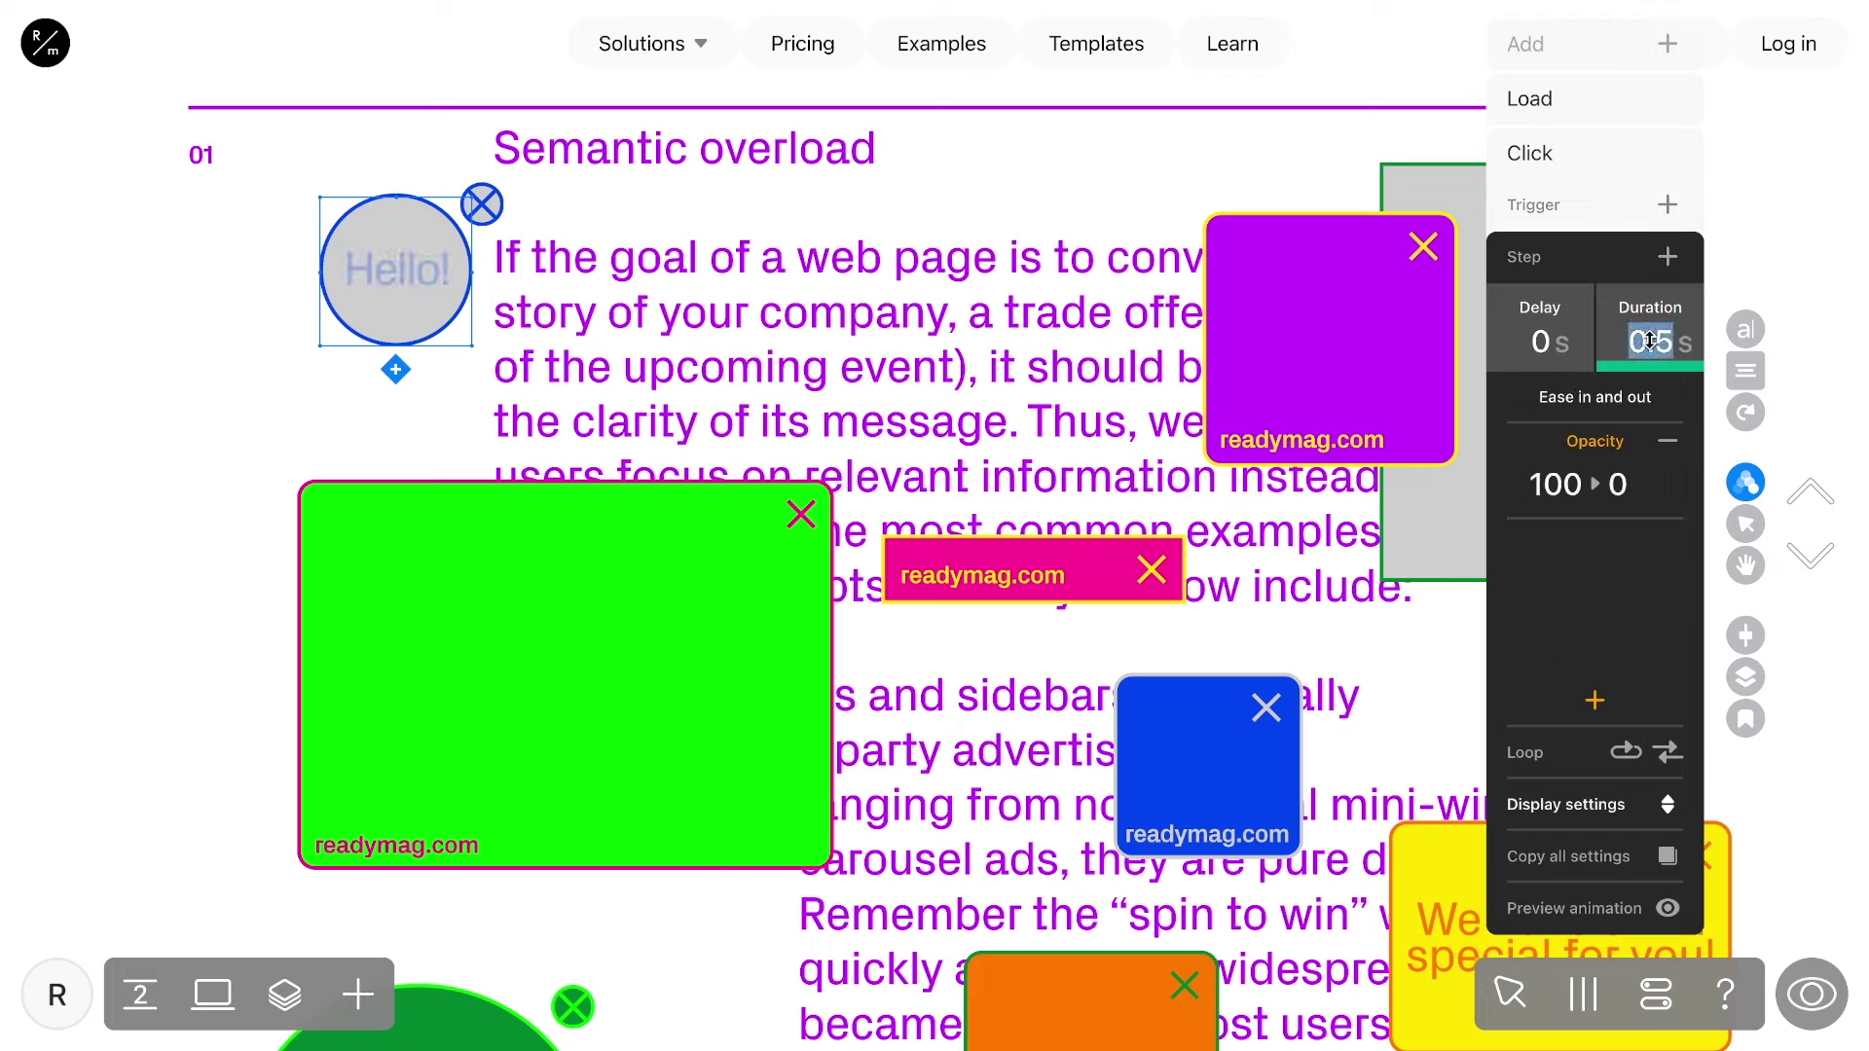
type("0")
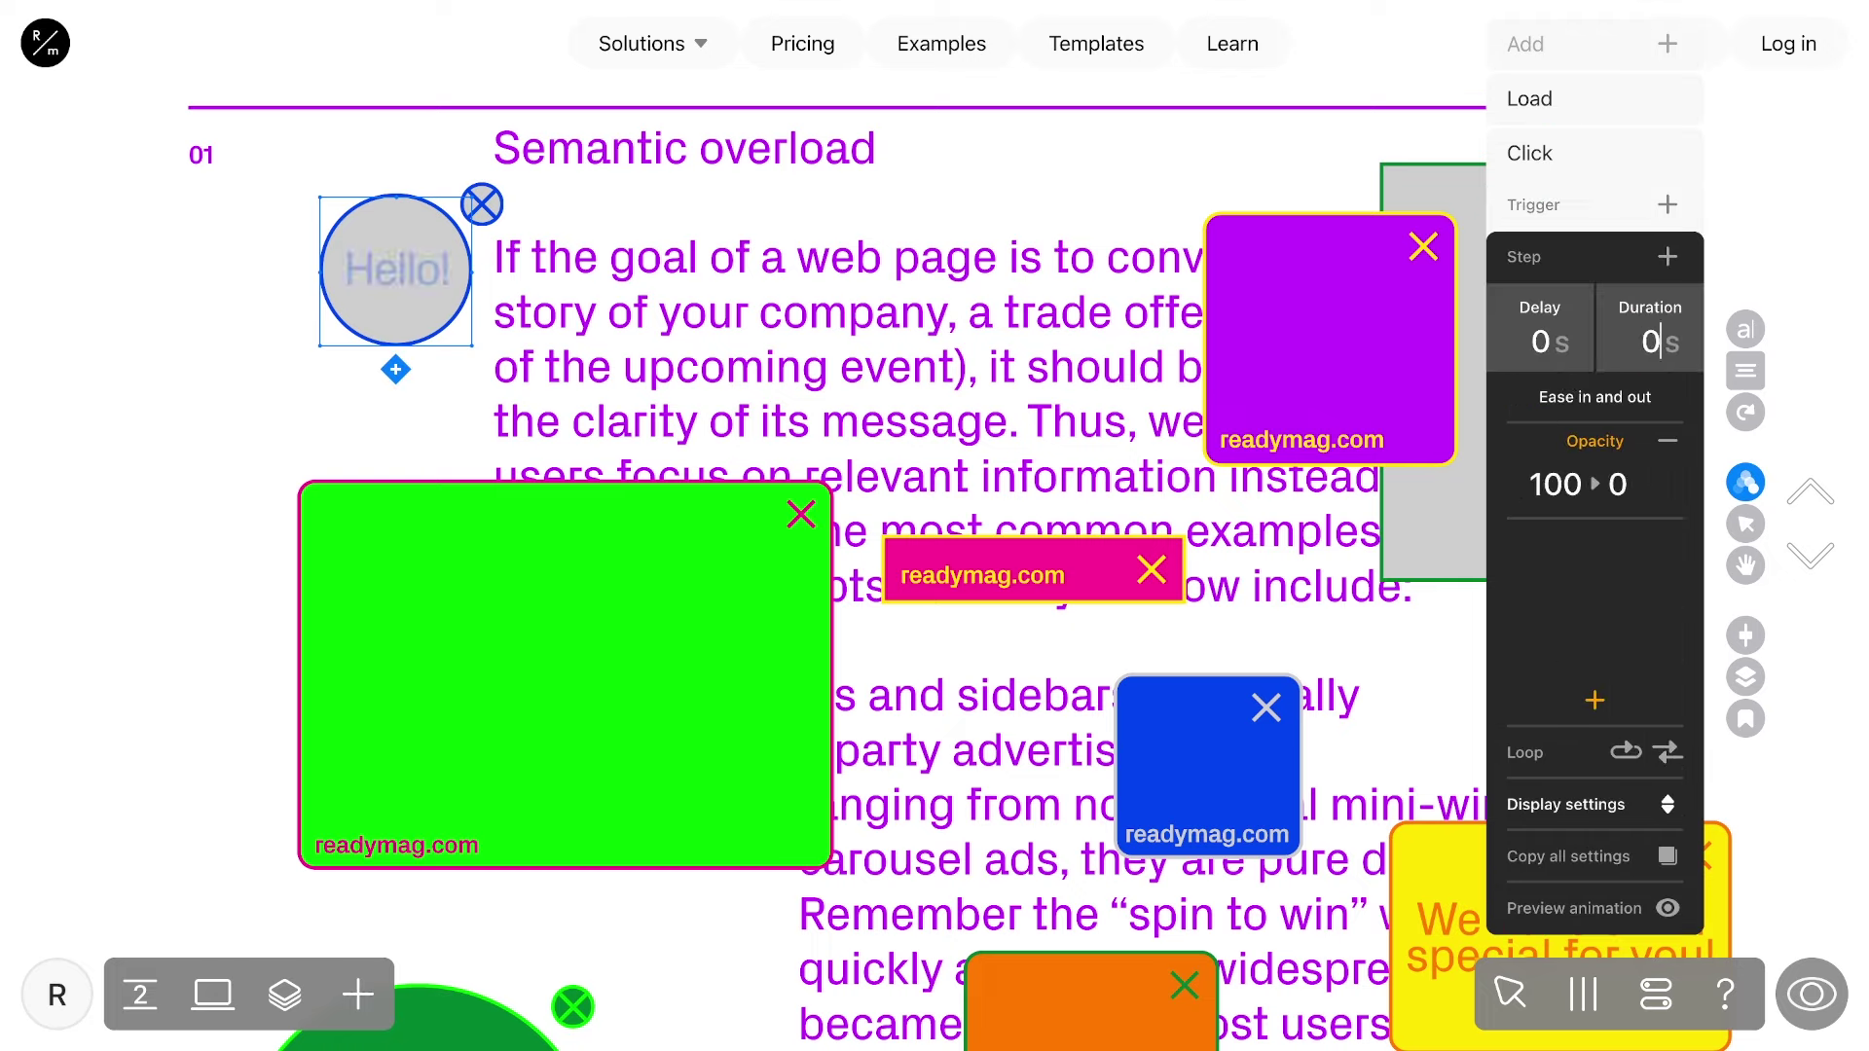
left_click(1667, 205)
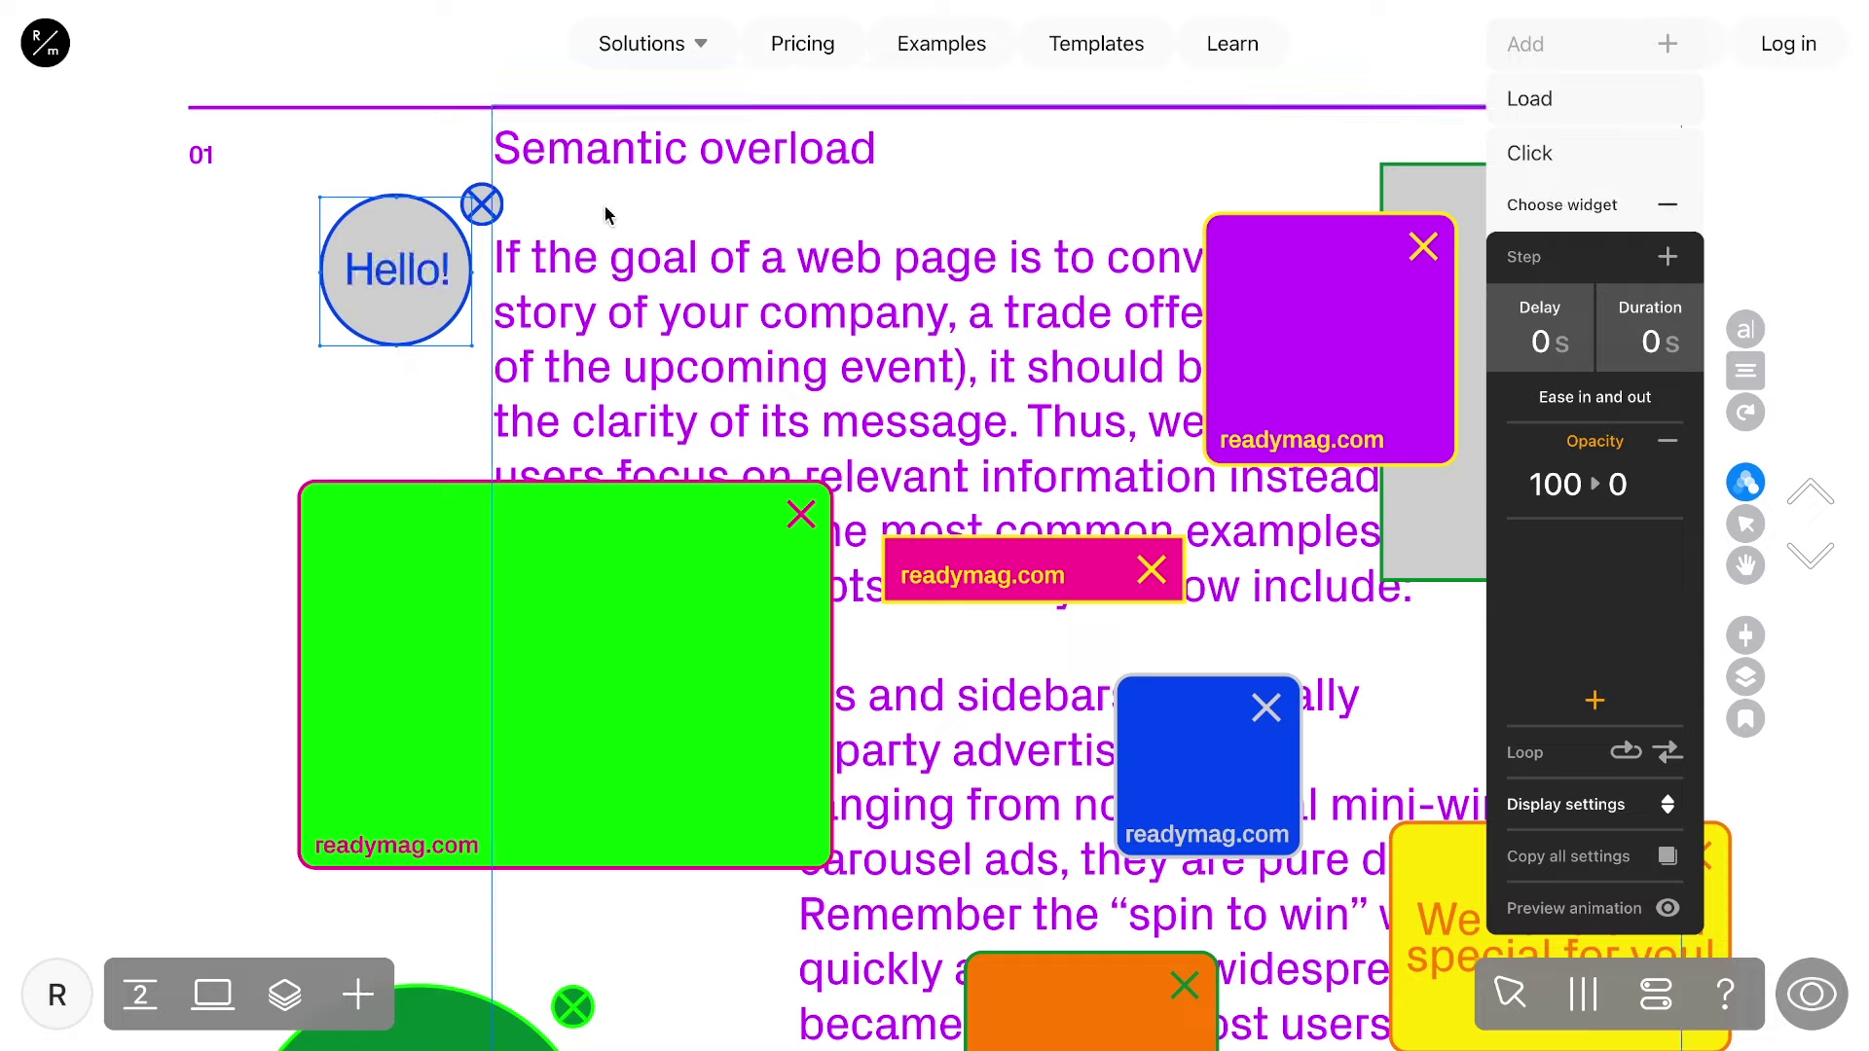
left_click(487, 208)
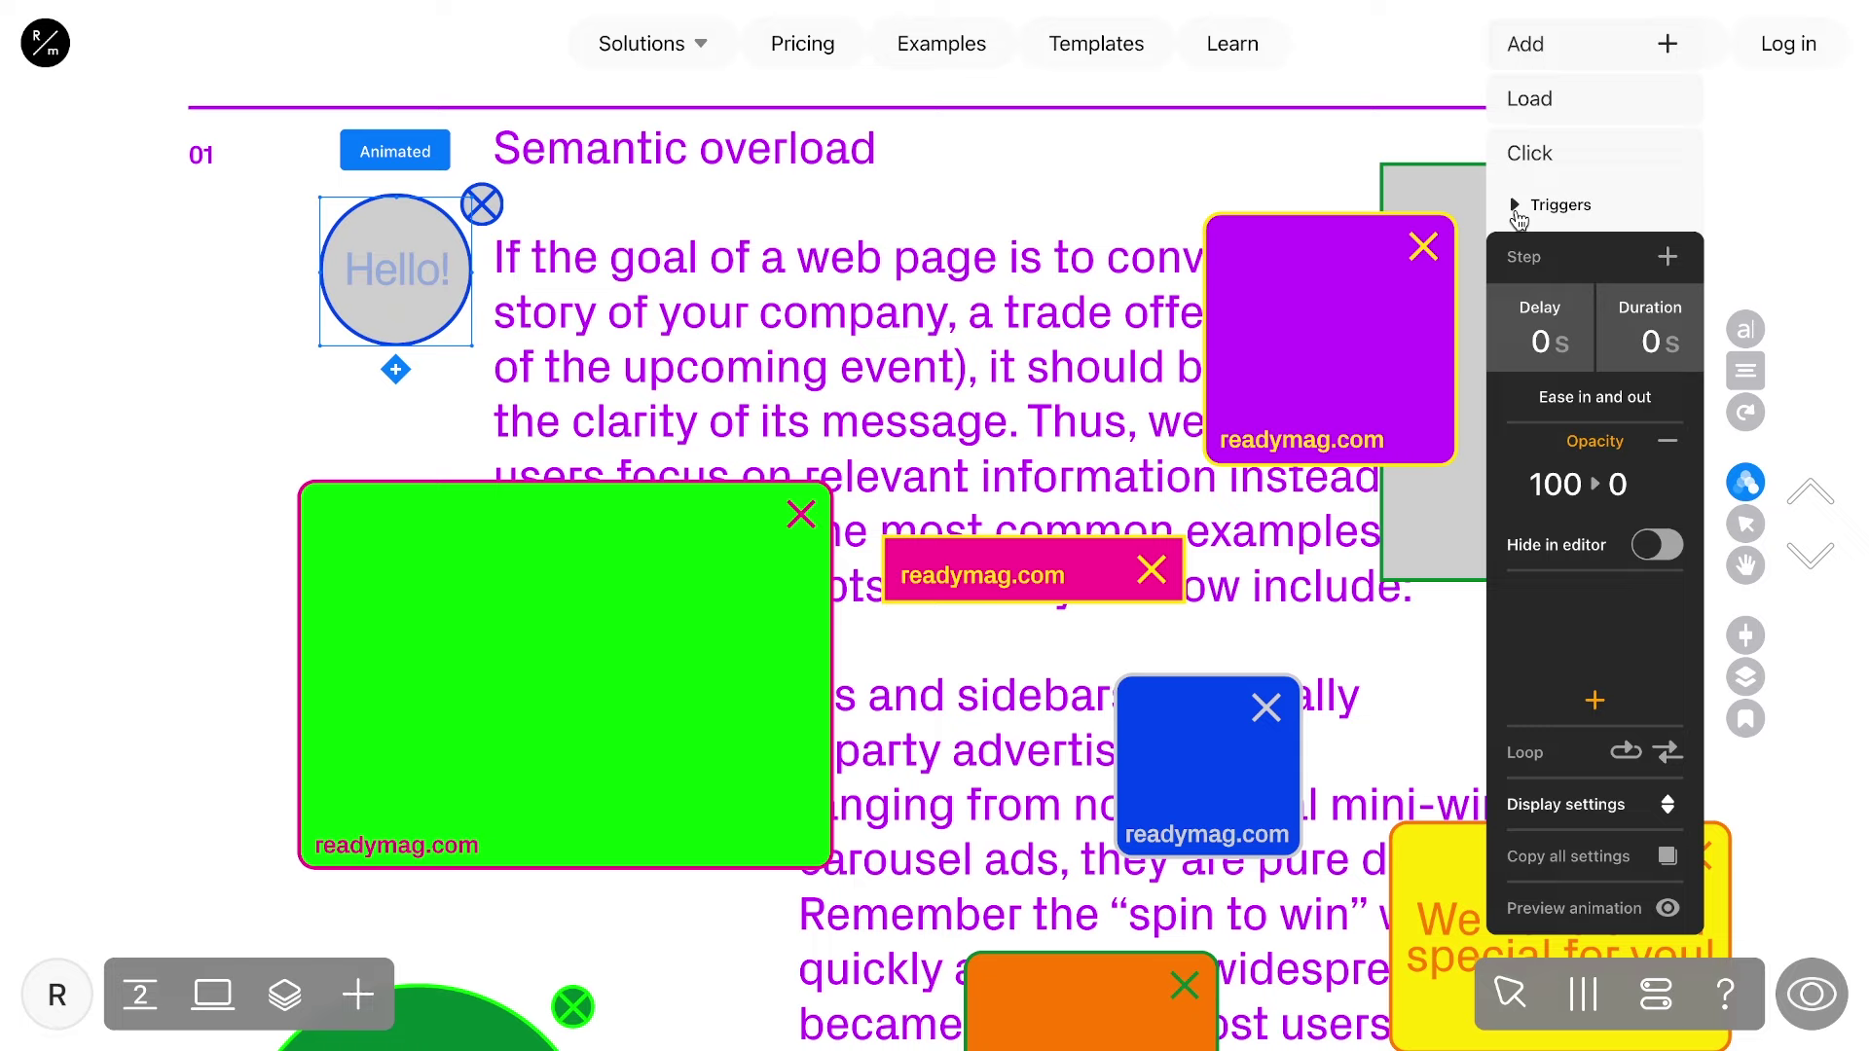
left_click(1517, 209)
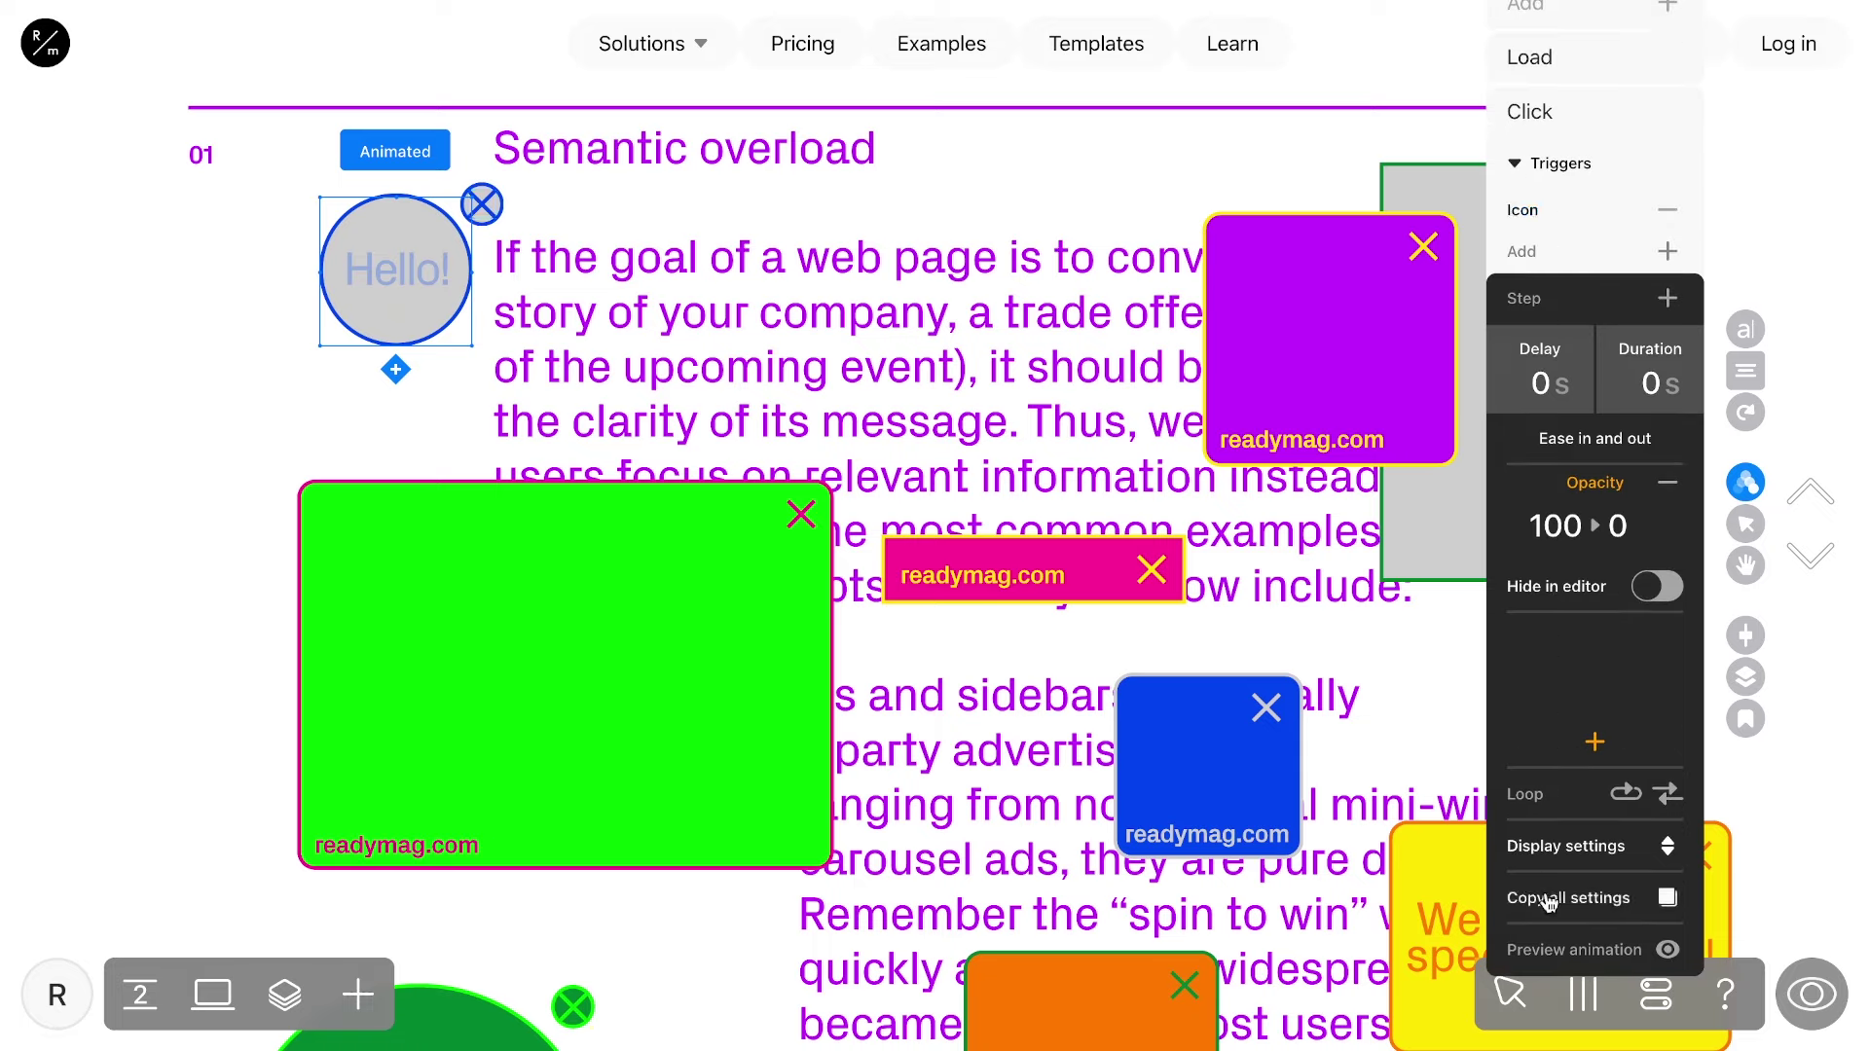
Paste the copied animation onto the Icon and Oval layers, then preview the page.
left_click(285, 997)
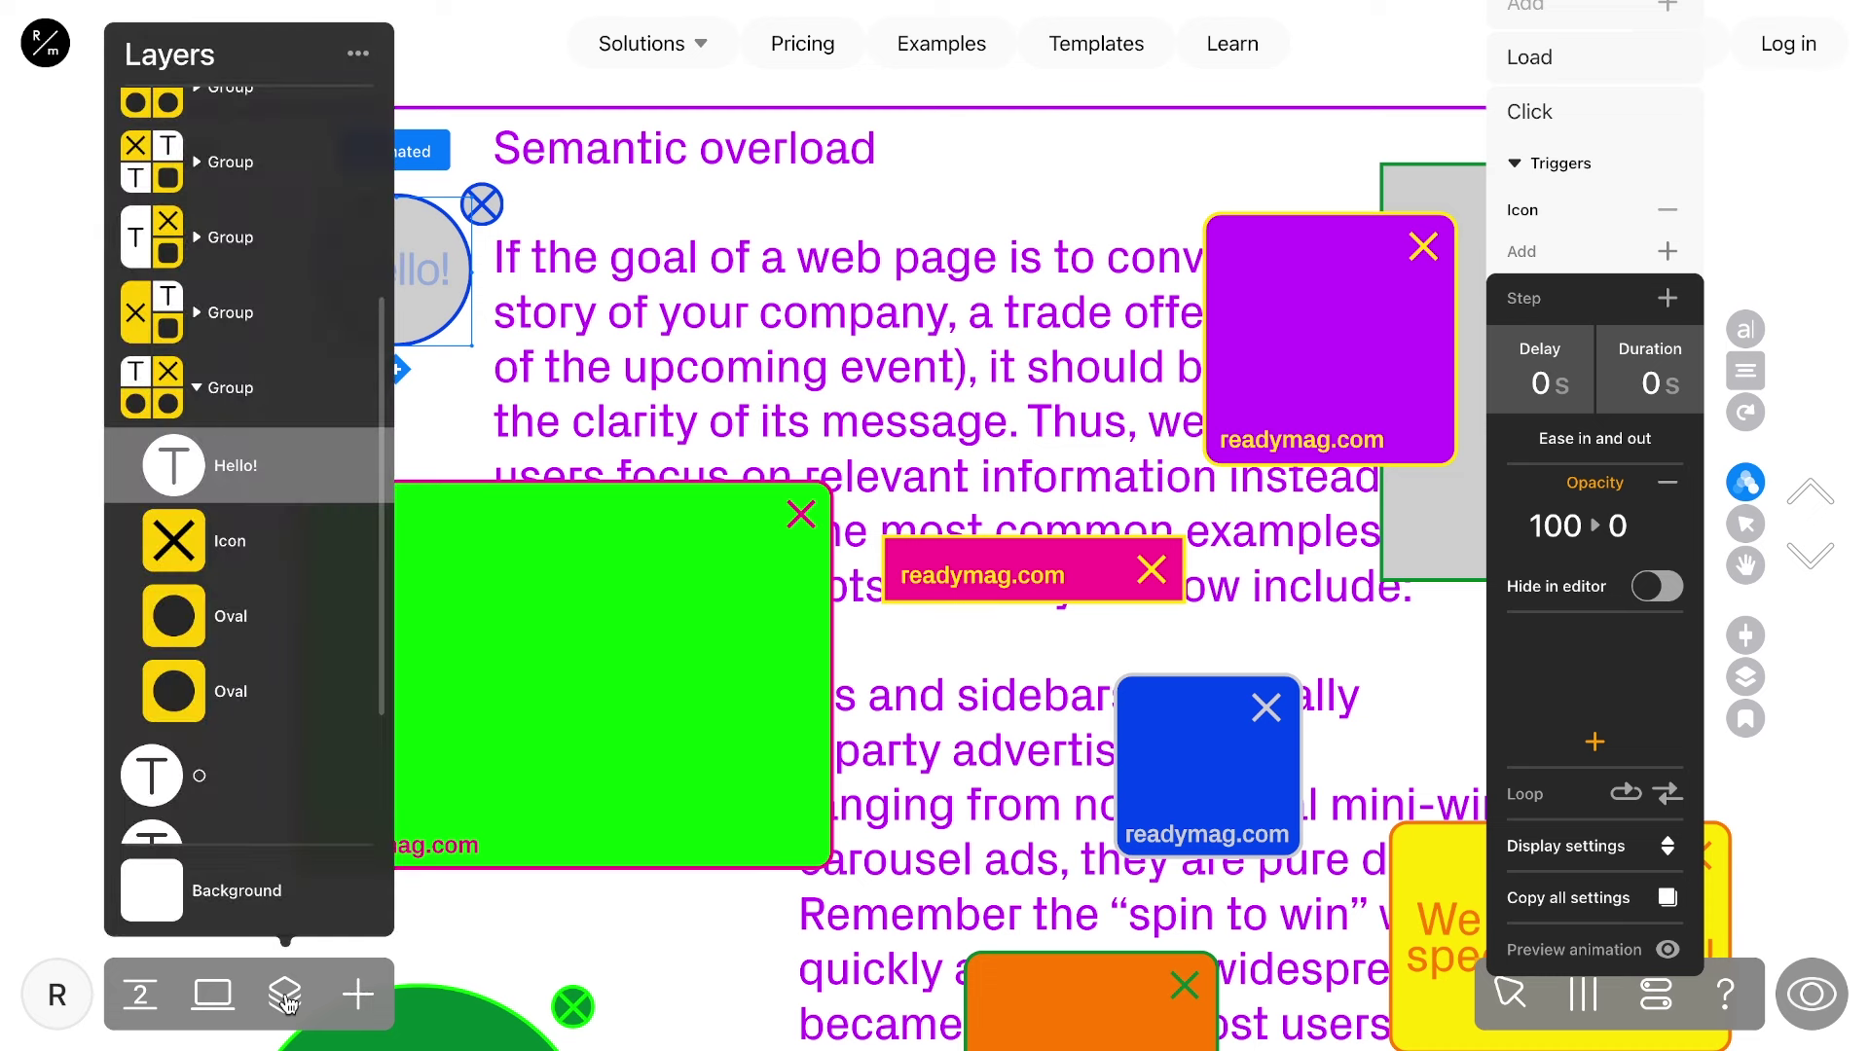
left_click(272, 560)
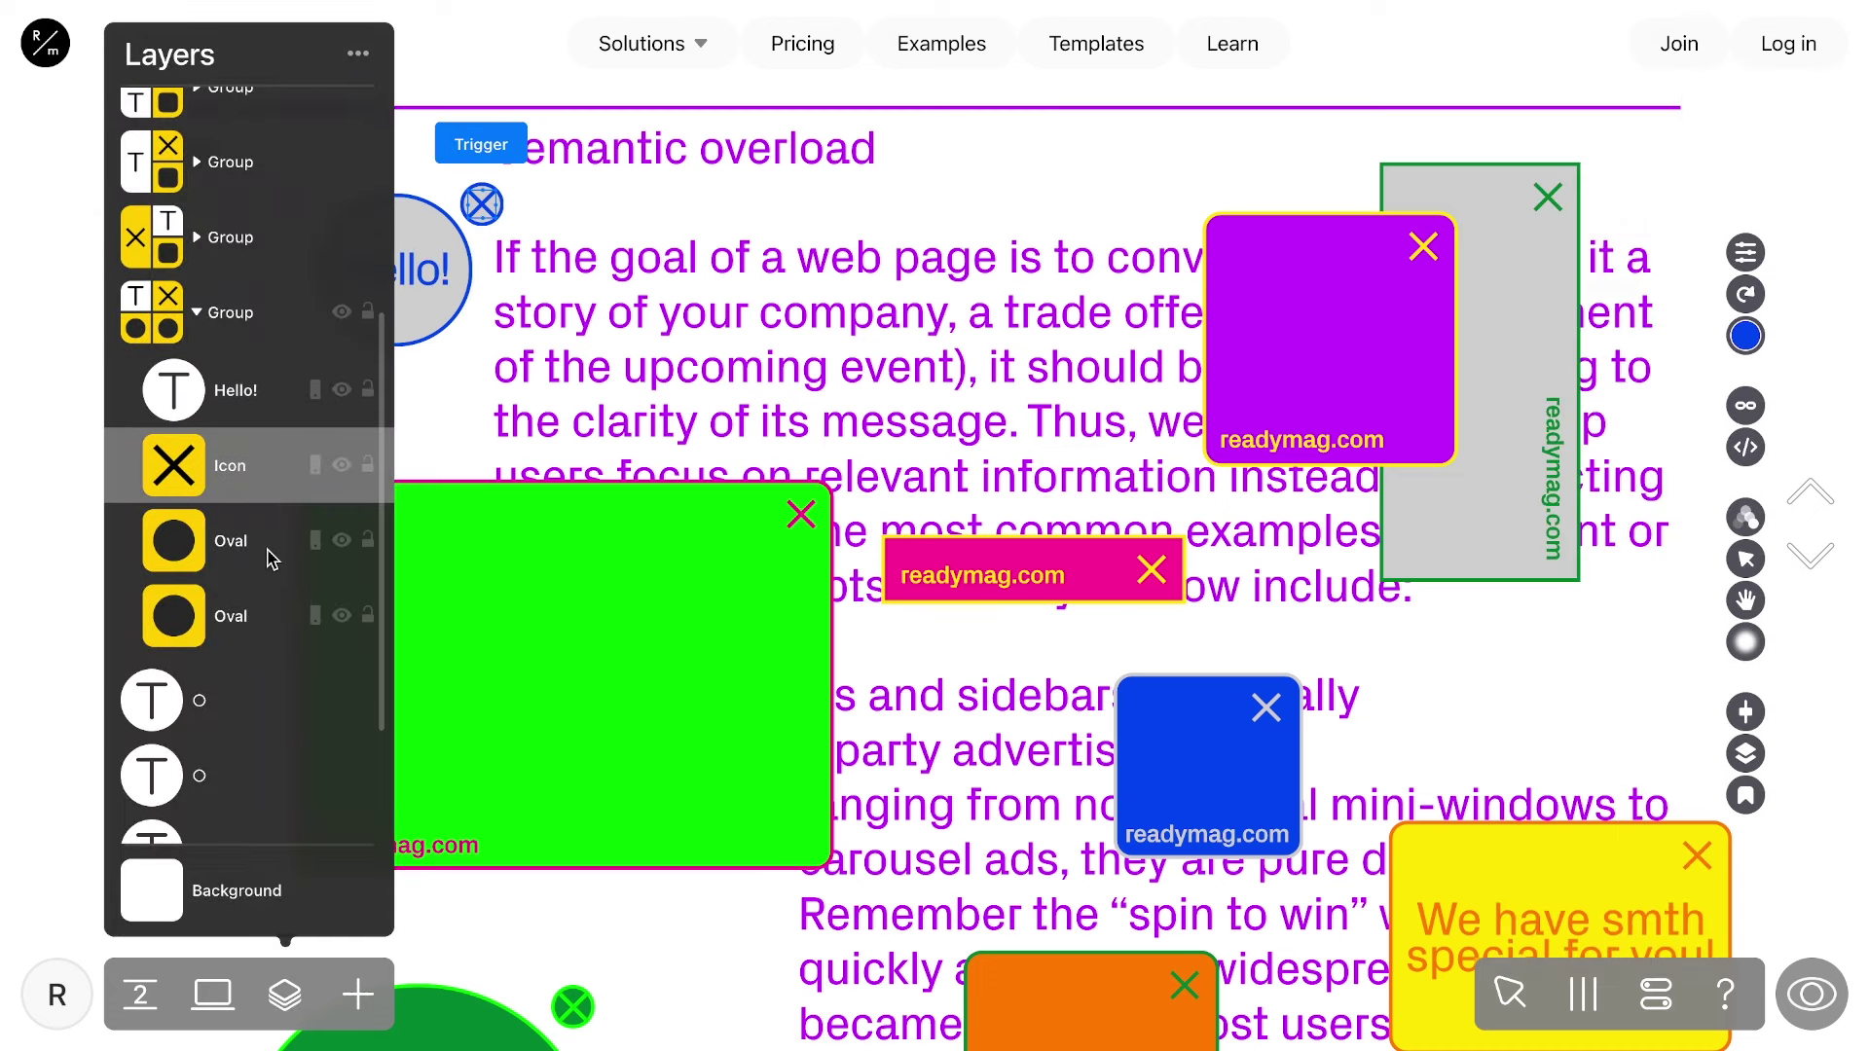
left_click(1745, 517)
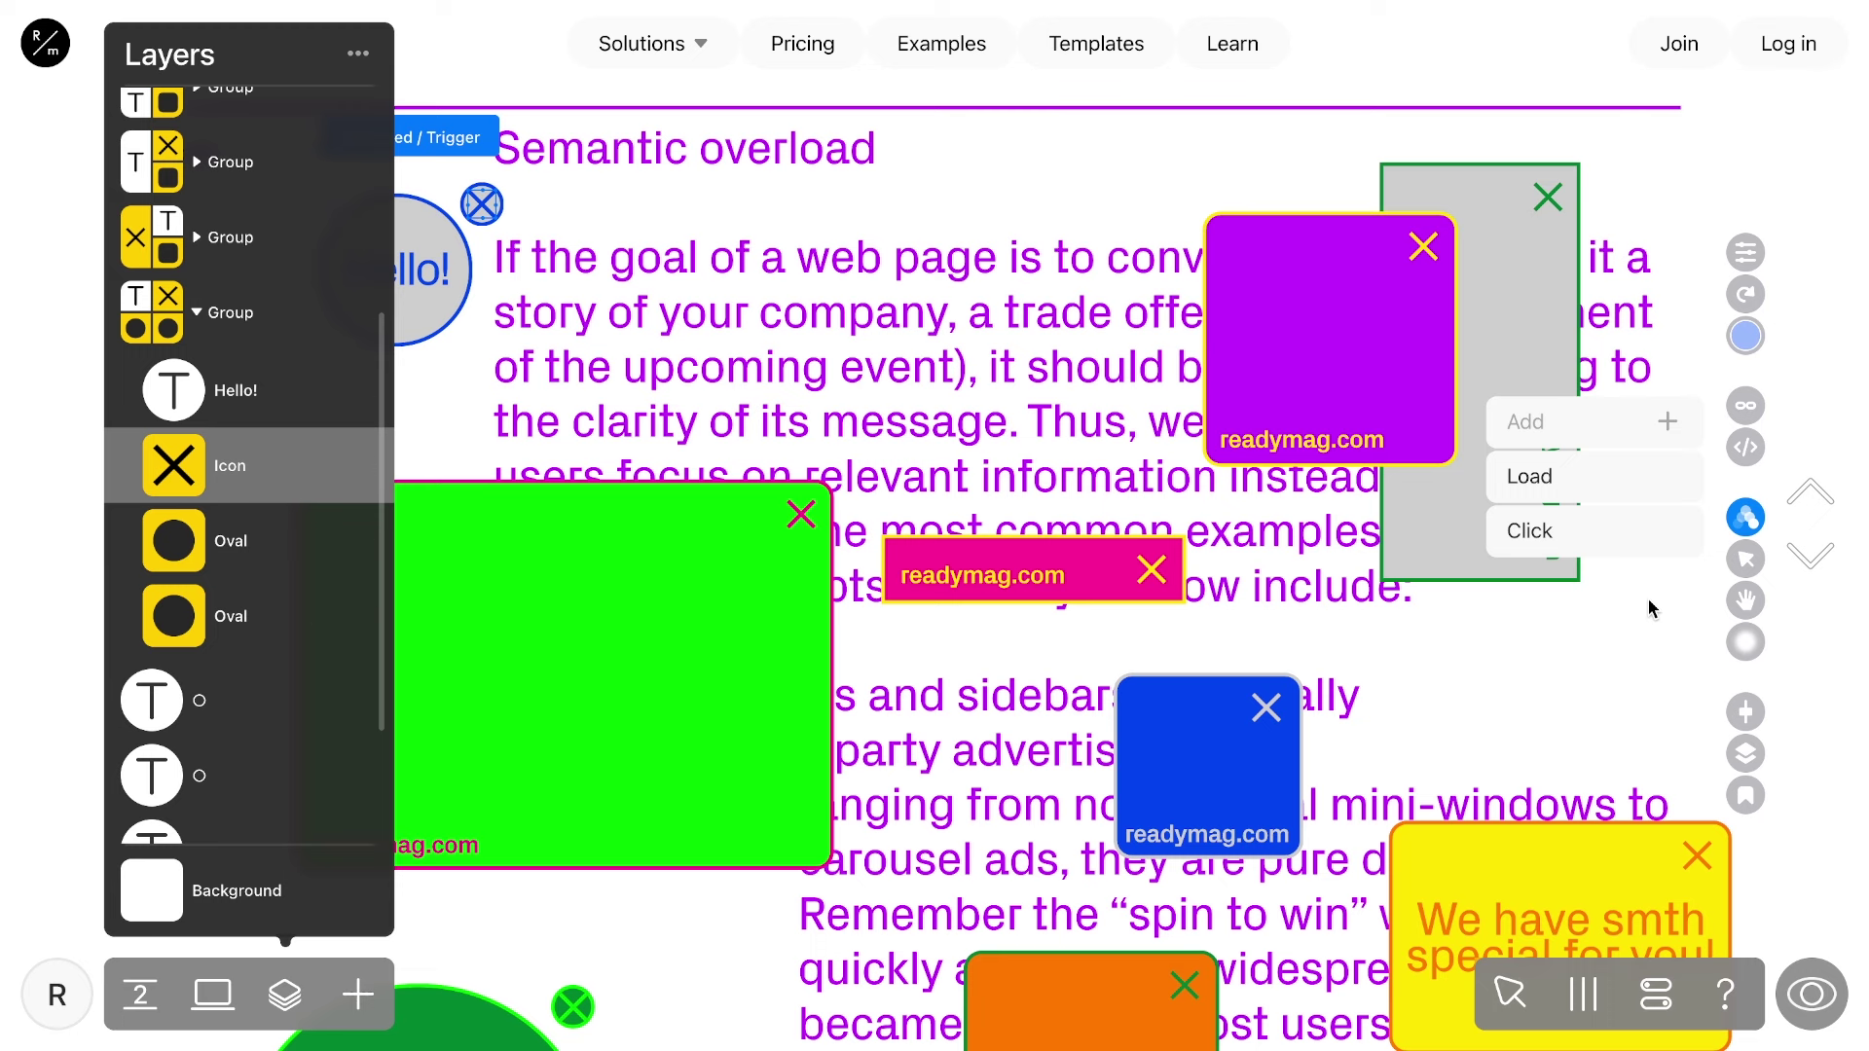
left_click(188, 545)
left_click(1746, 538)
left_click(1522, 396)
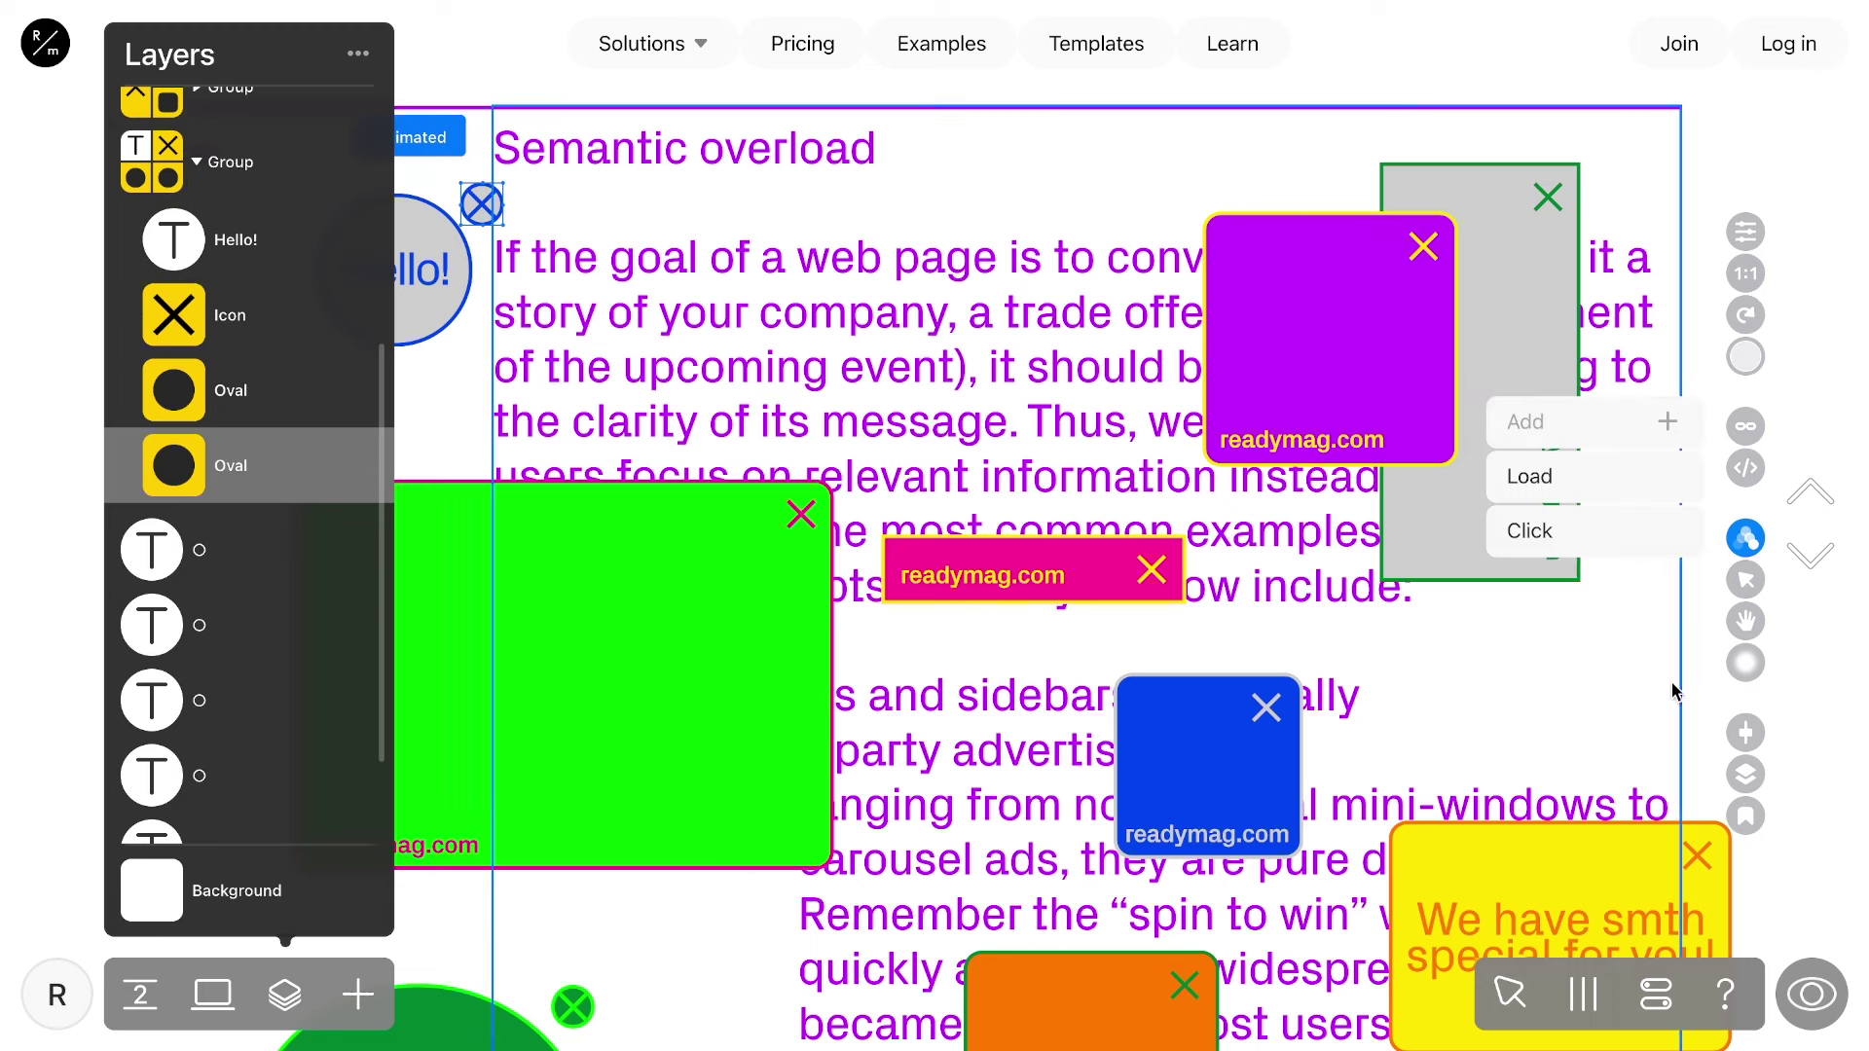
left_click(1812, 994)
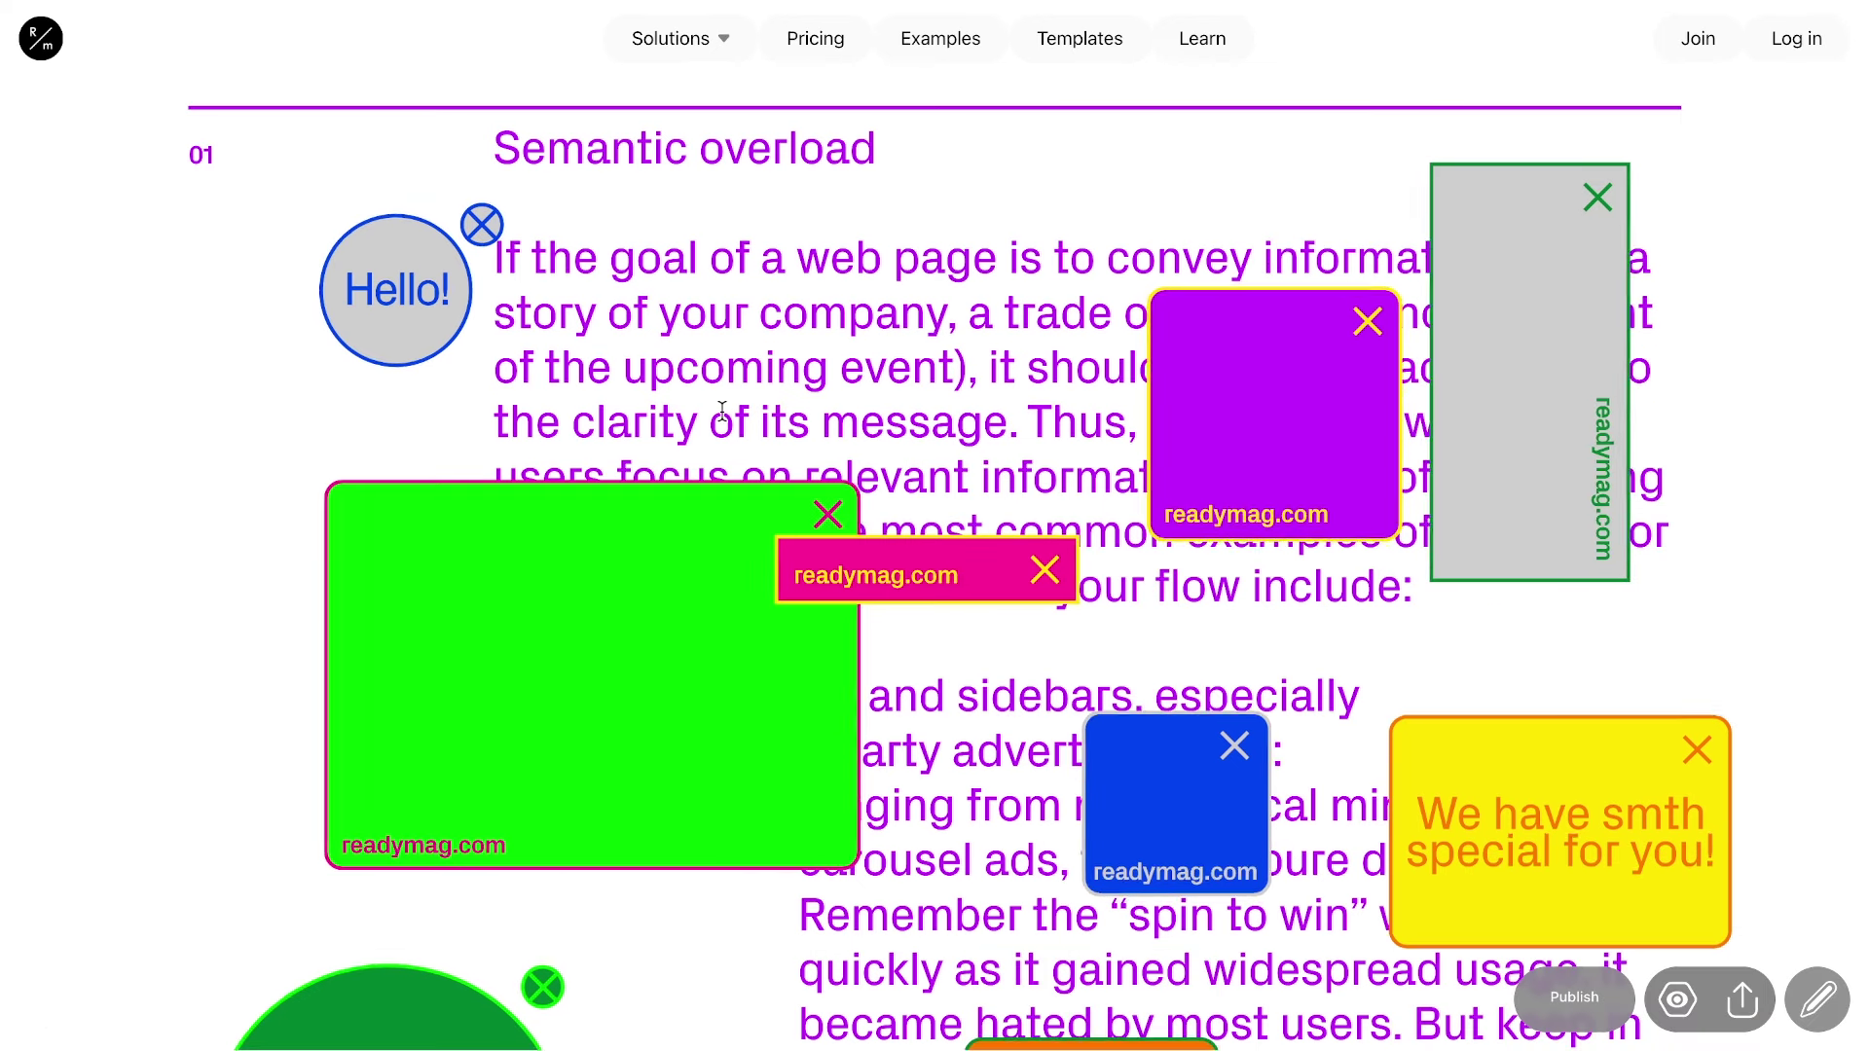
Close the Hello! circle, the green popup and the purple popup in the preview.
left_click(482, 225)
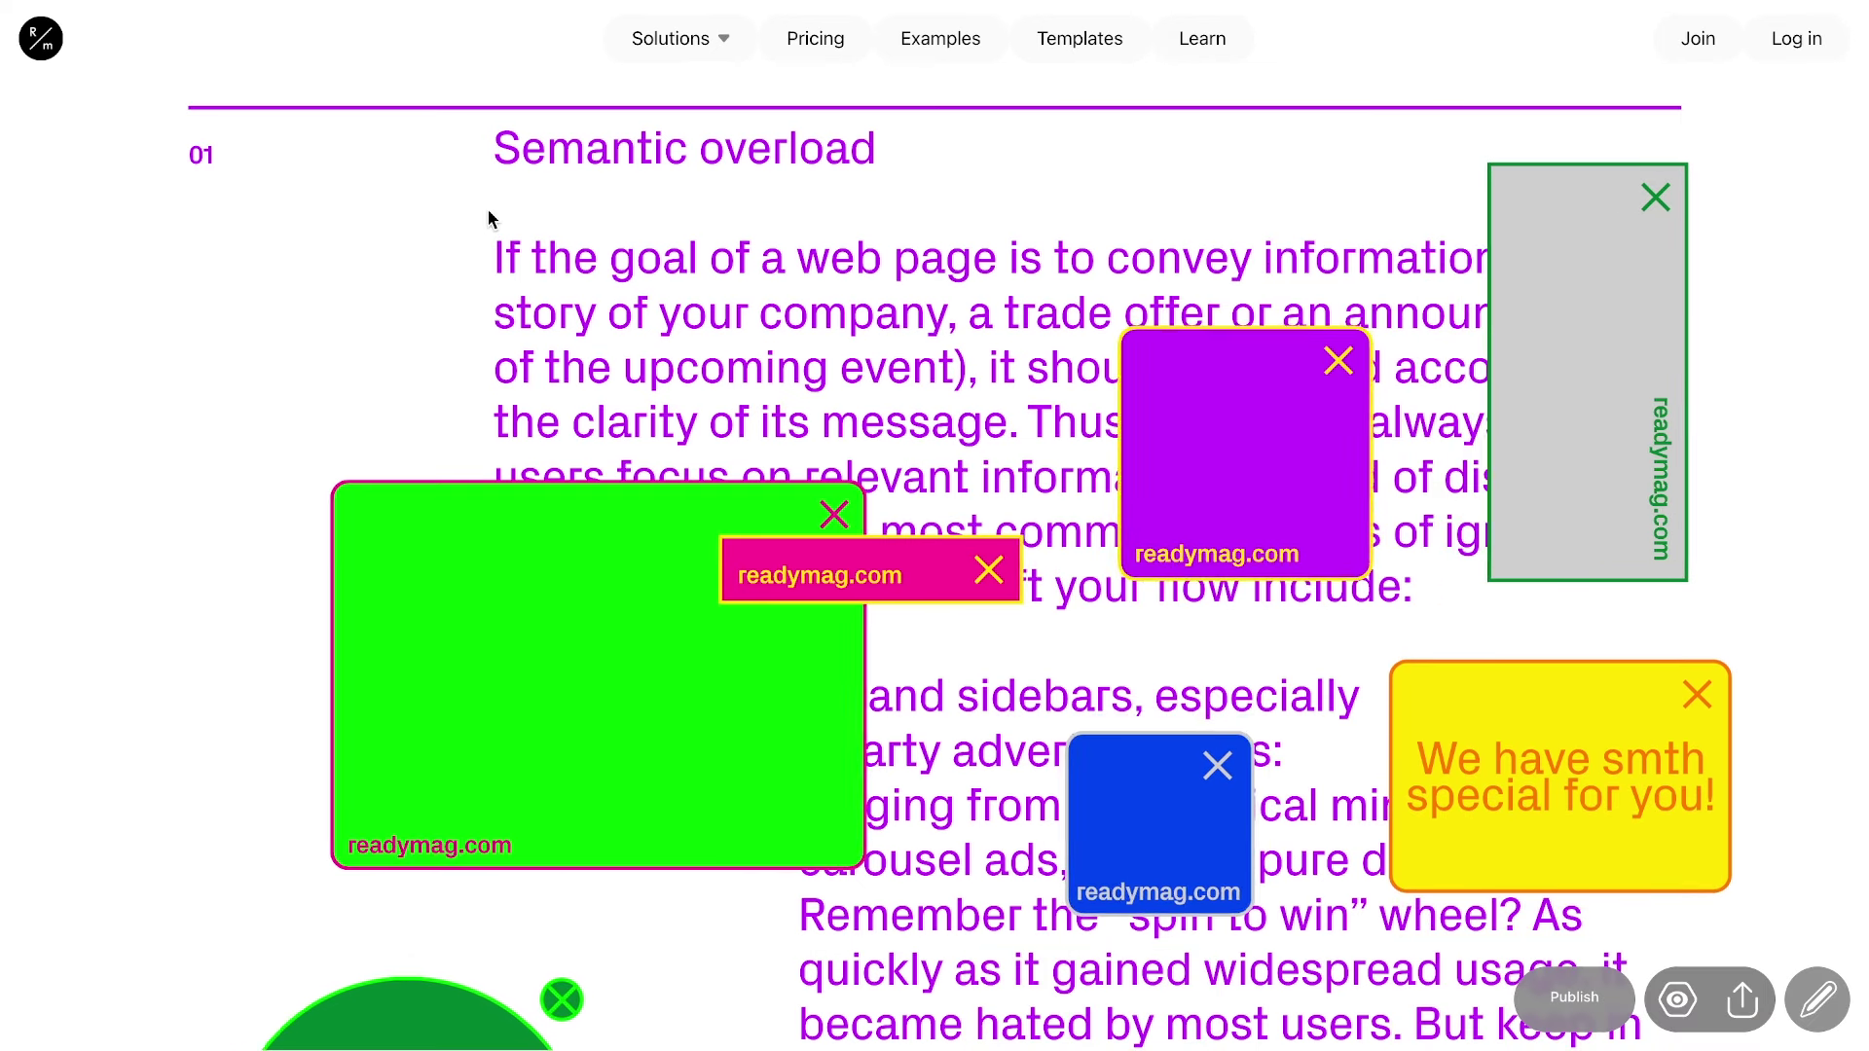
left_click(829, 514)
left_click(1283, 435)
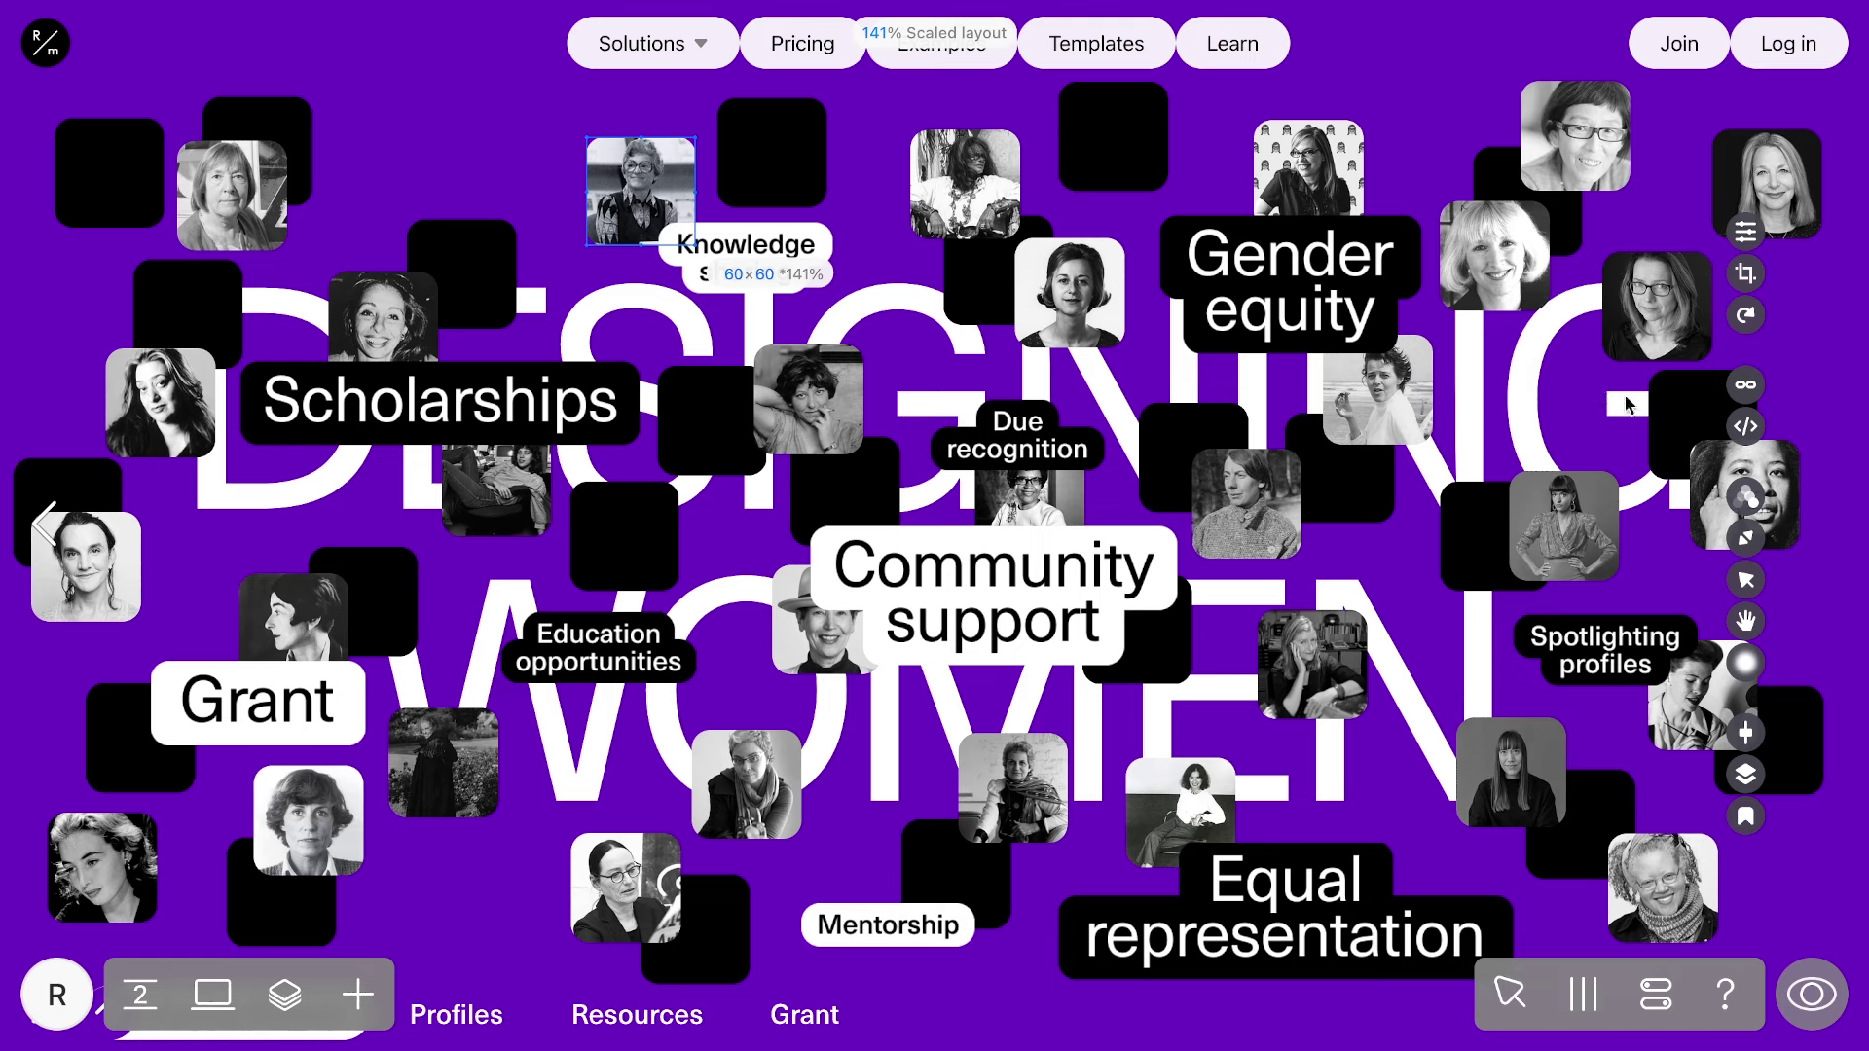
Give the portrait a hover fade-in from opacity 0 to 100 in 0 s, then a step to opacity 0 after 4 s.
left_click(1745, 497)
left_click(1596, 524)
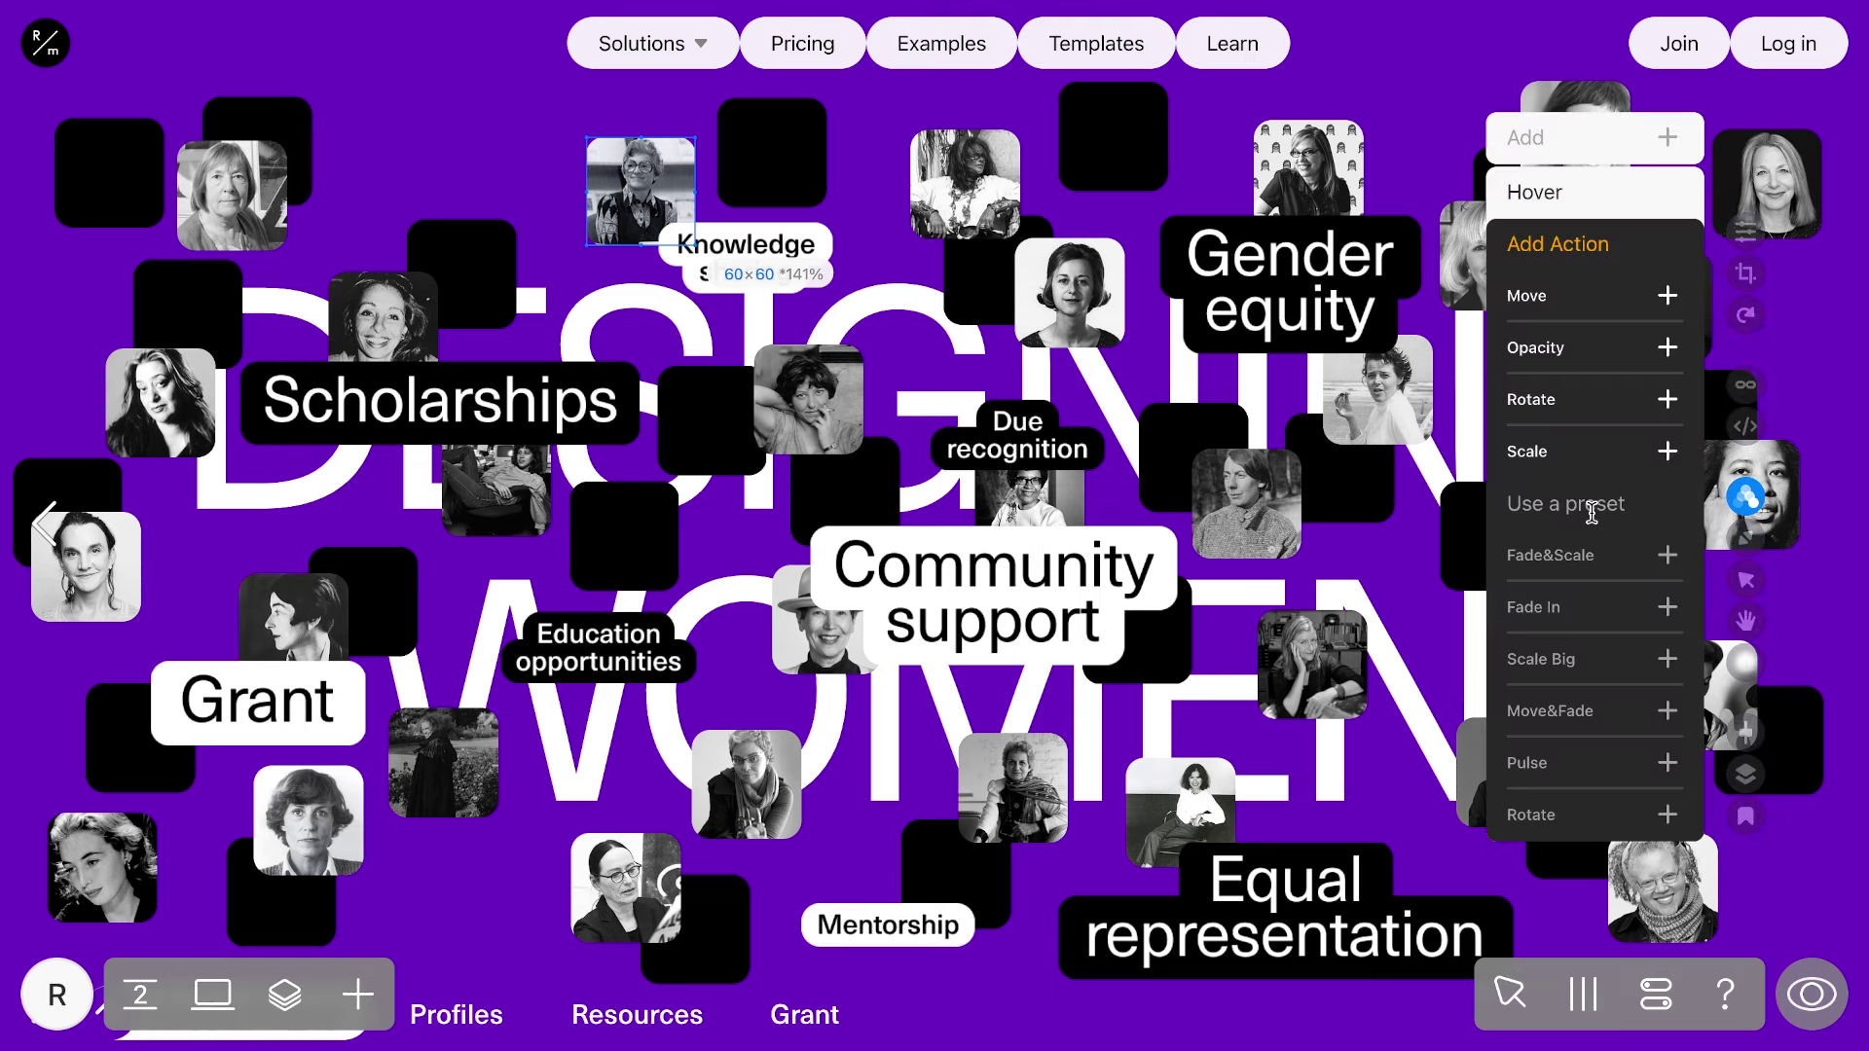
left_click(1589, 350)
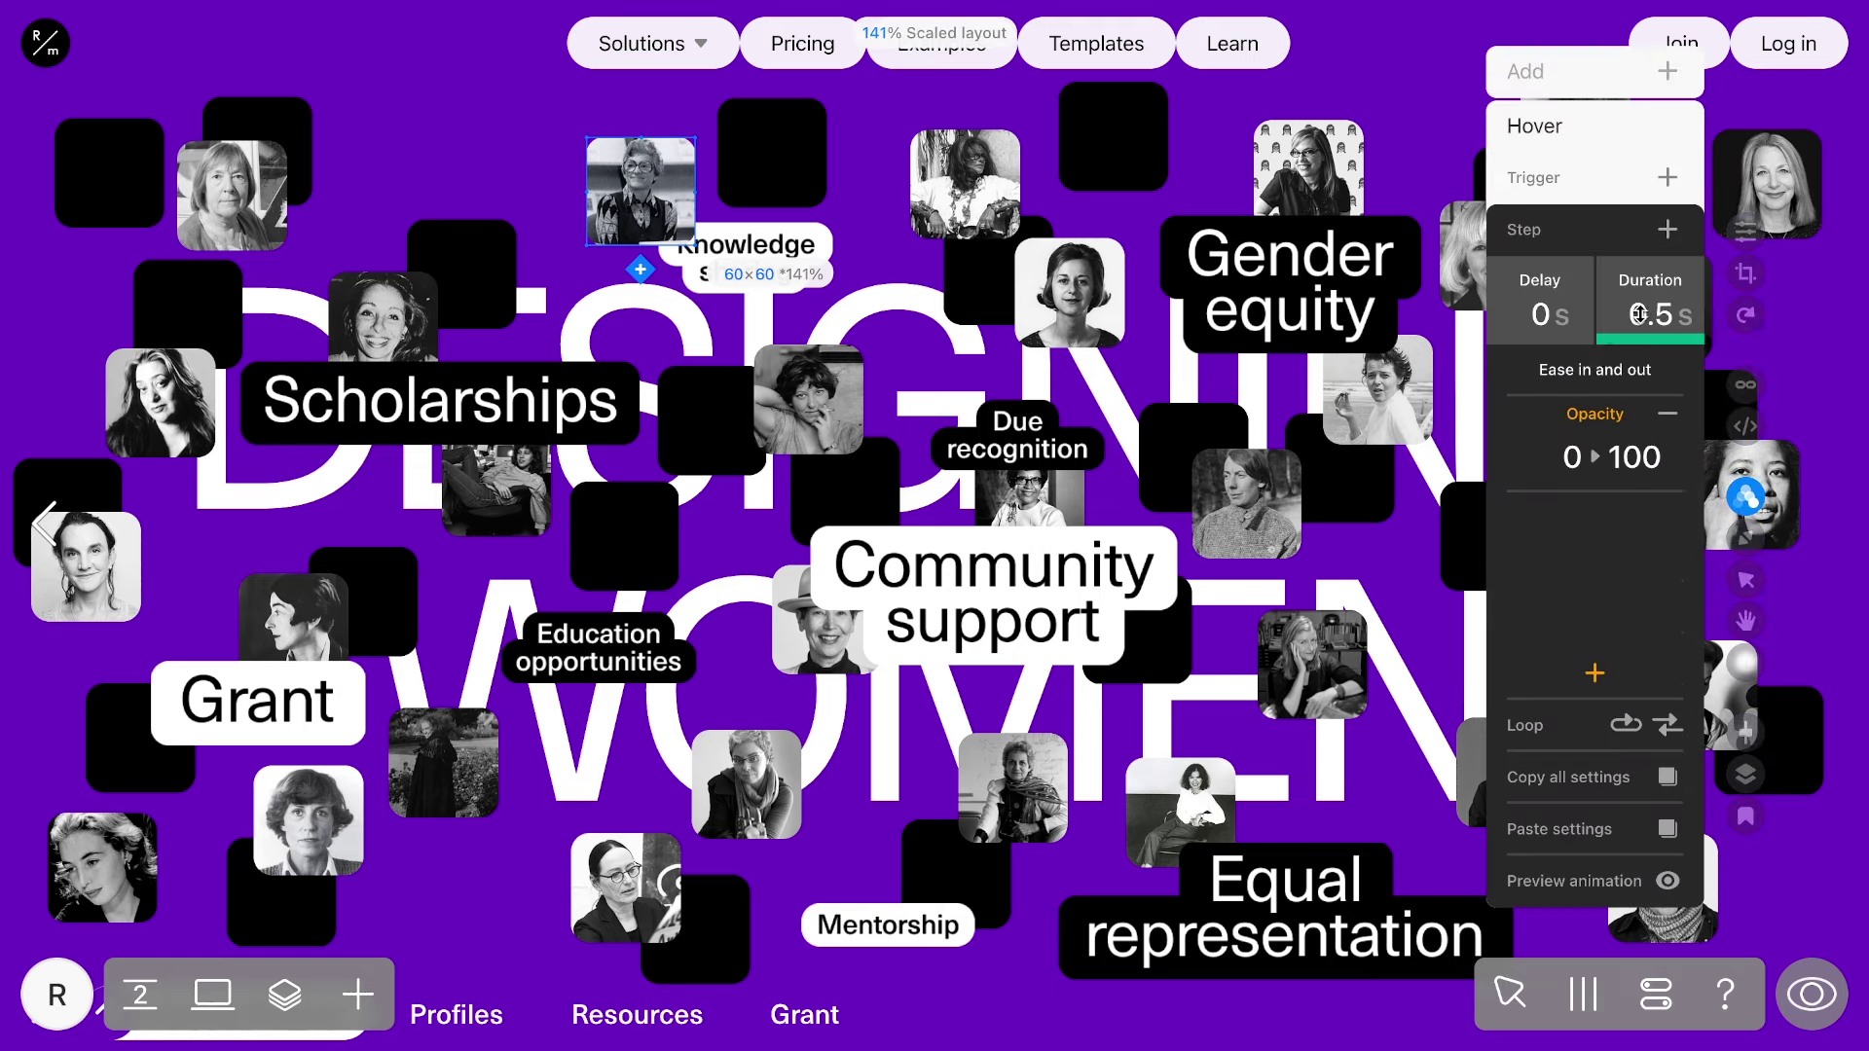
left_click_drag(1640, 313, 1616, 390)
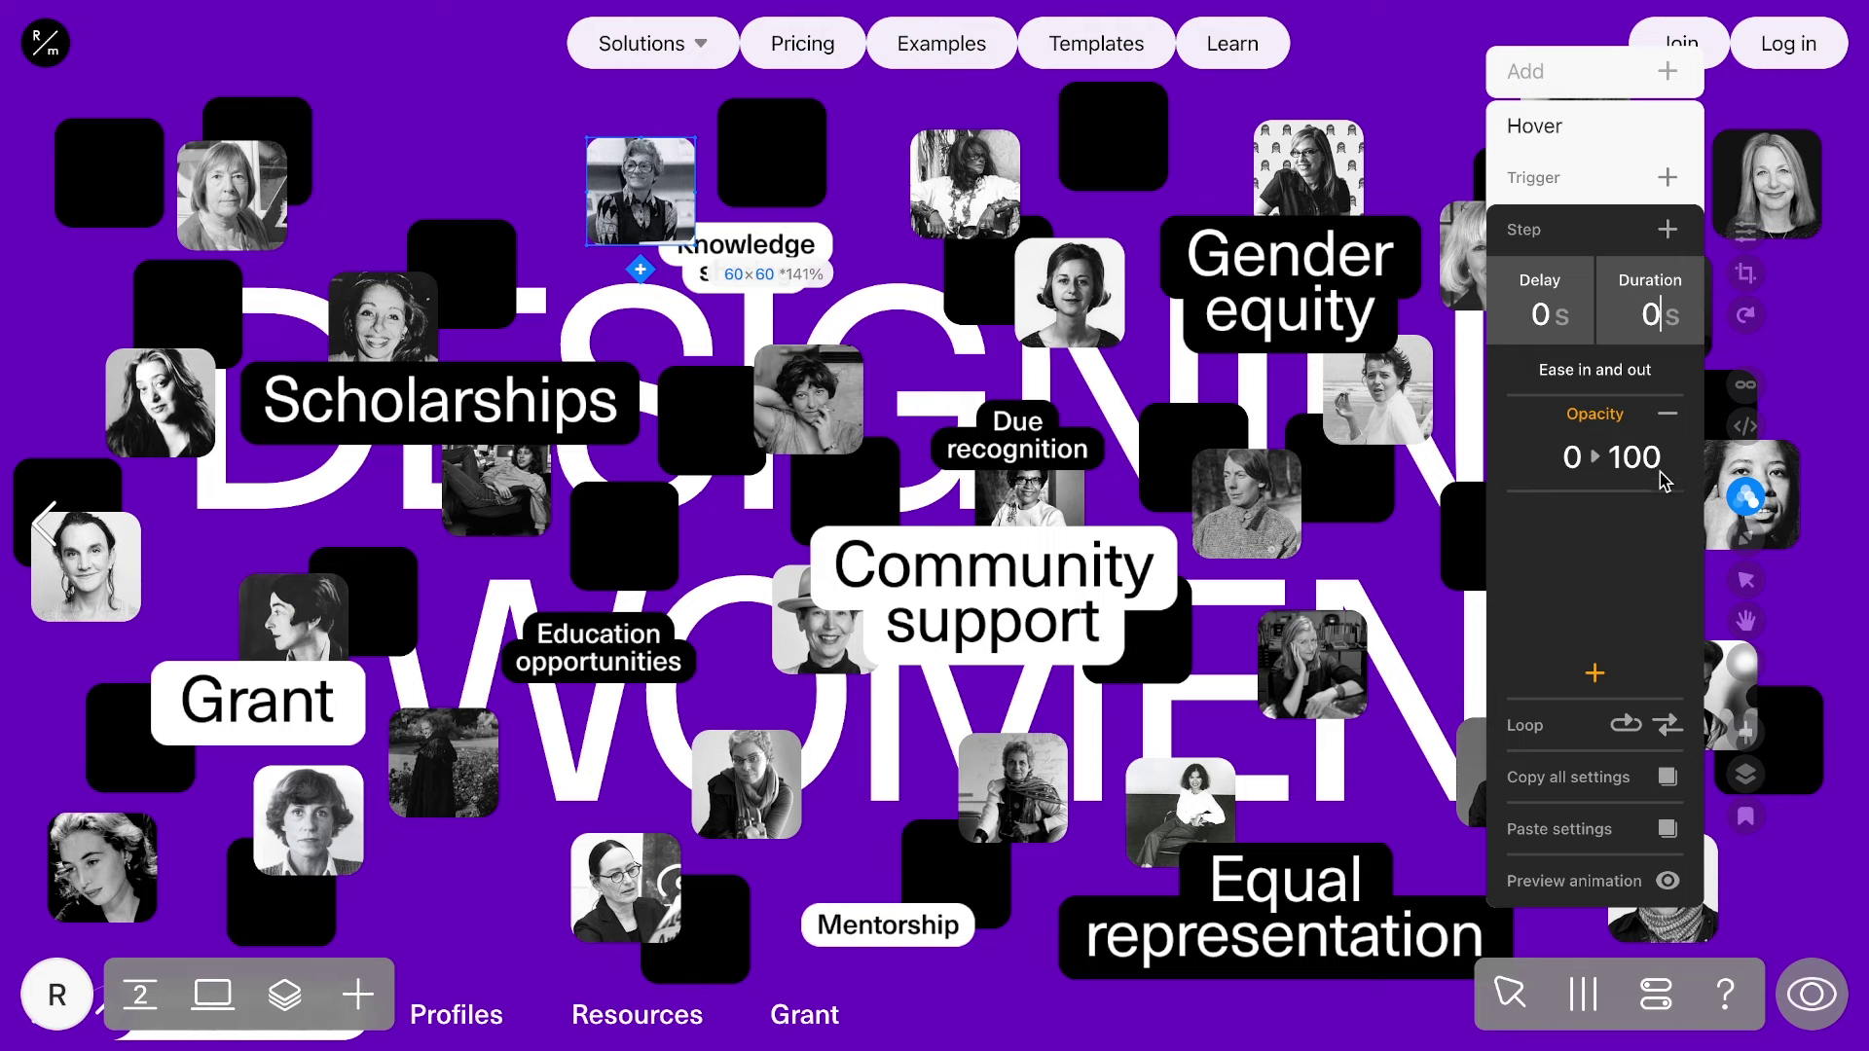
left_click(1667, 230)
left_click(1593, 312)
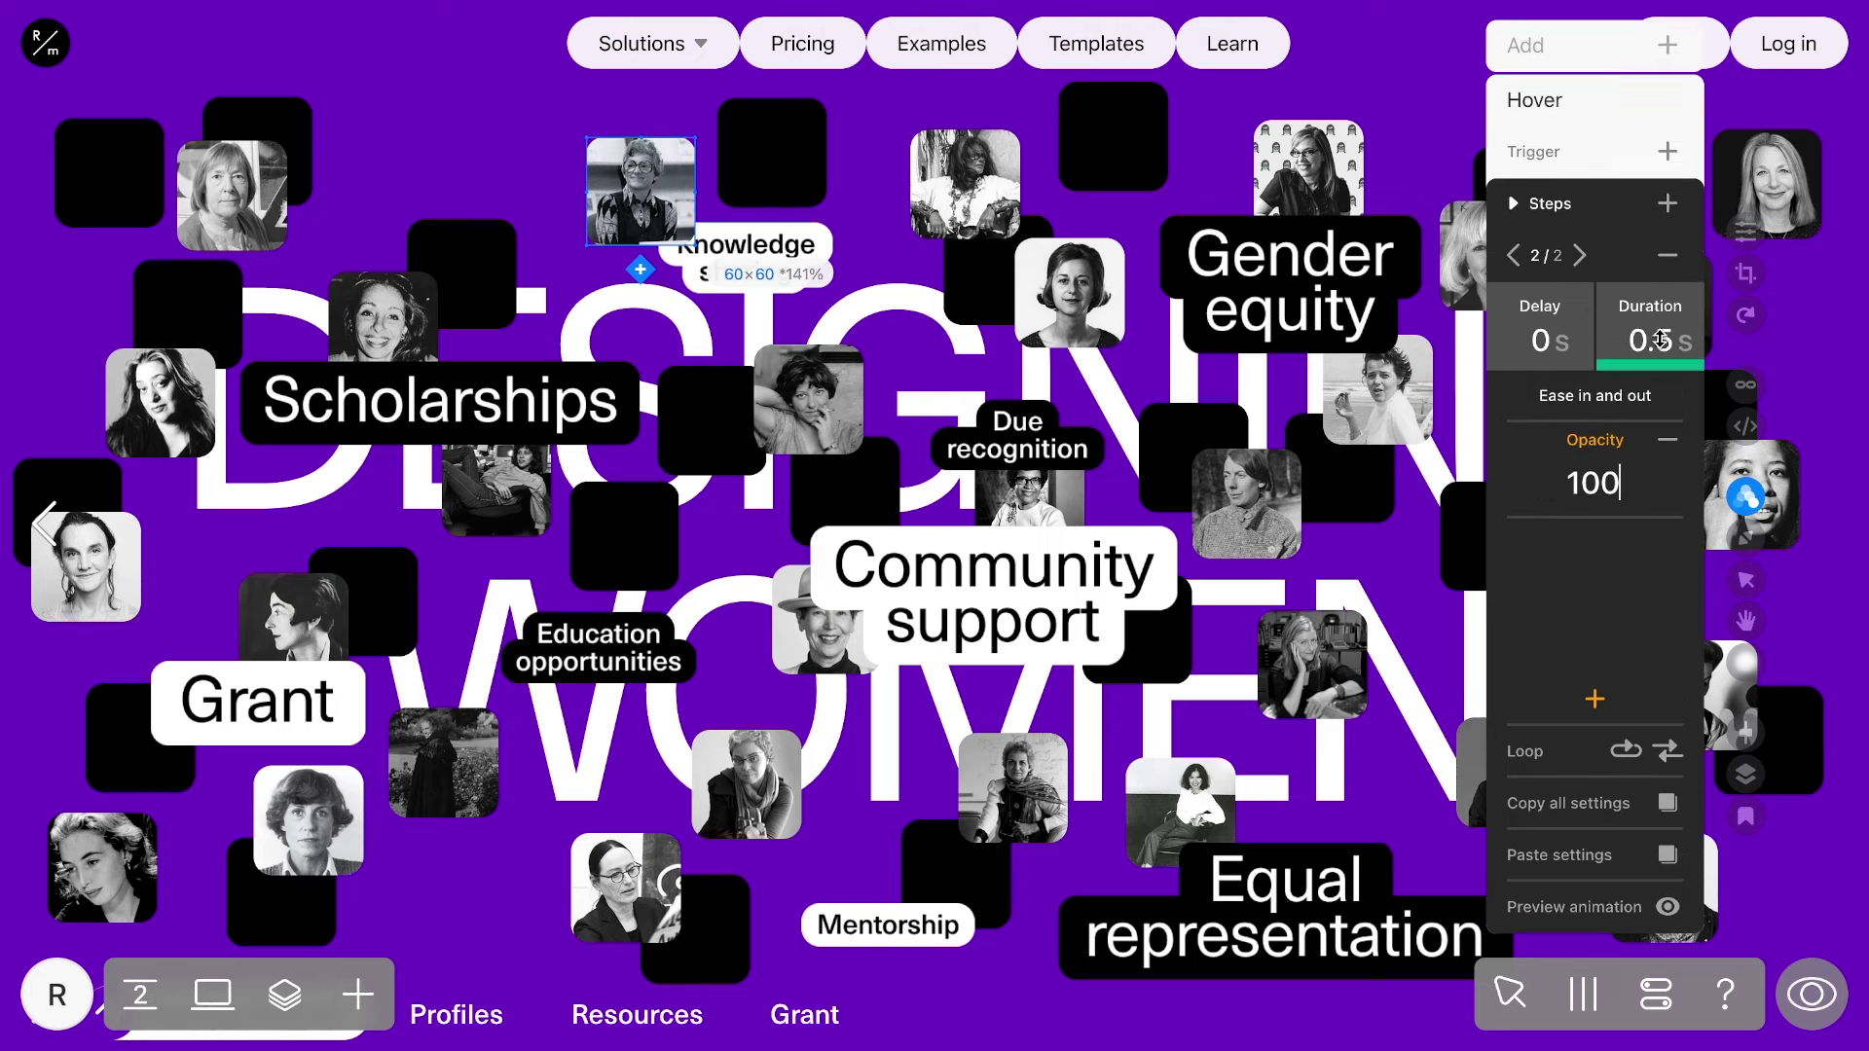
left_click(1661, 339)
type("0")
left_click(1594, 480)
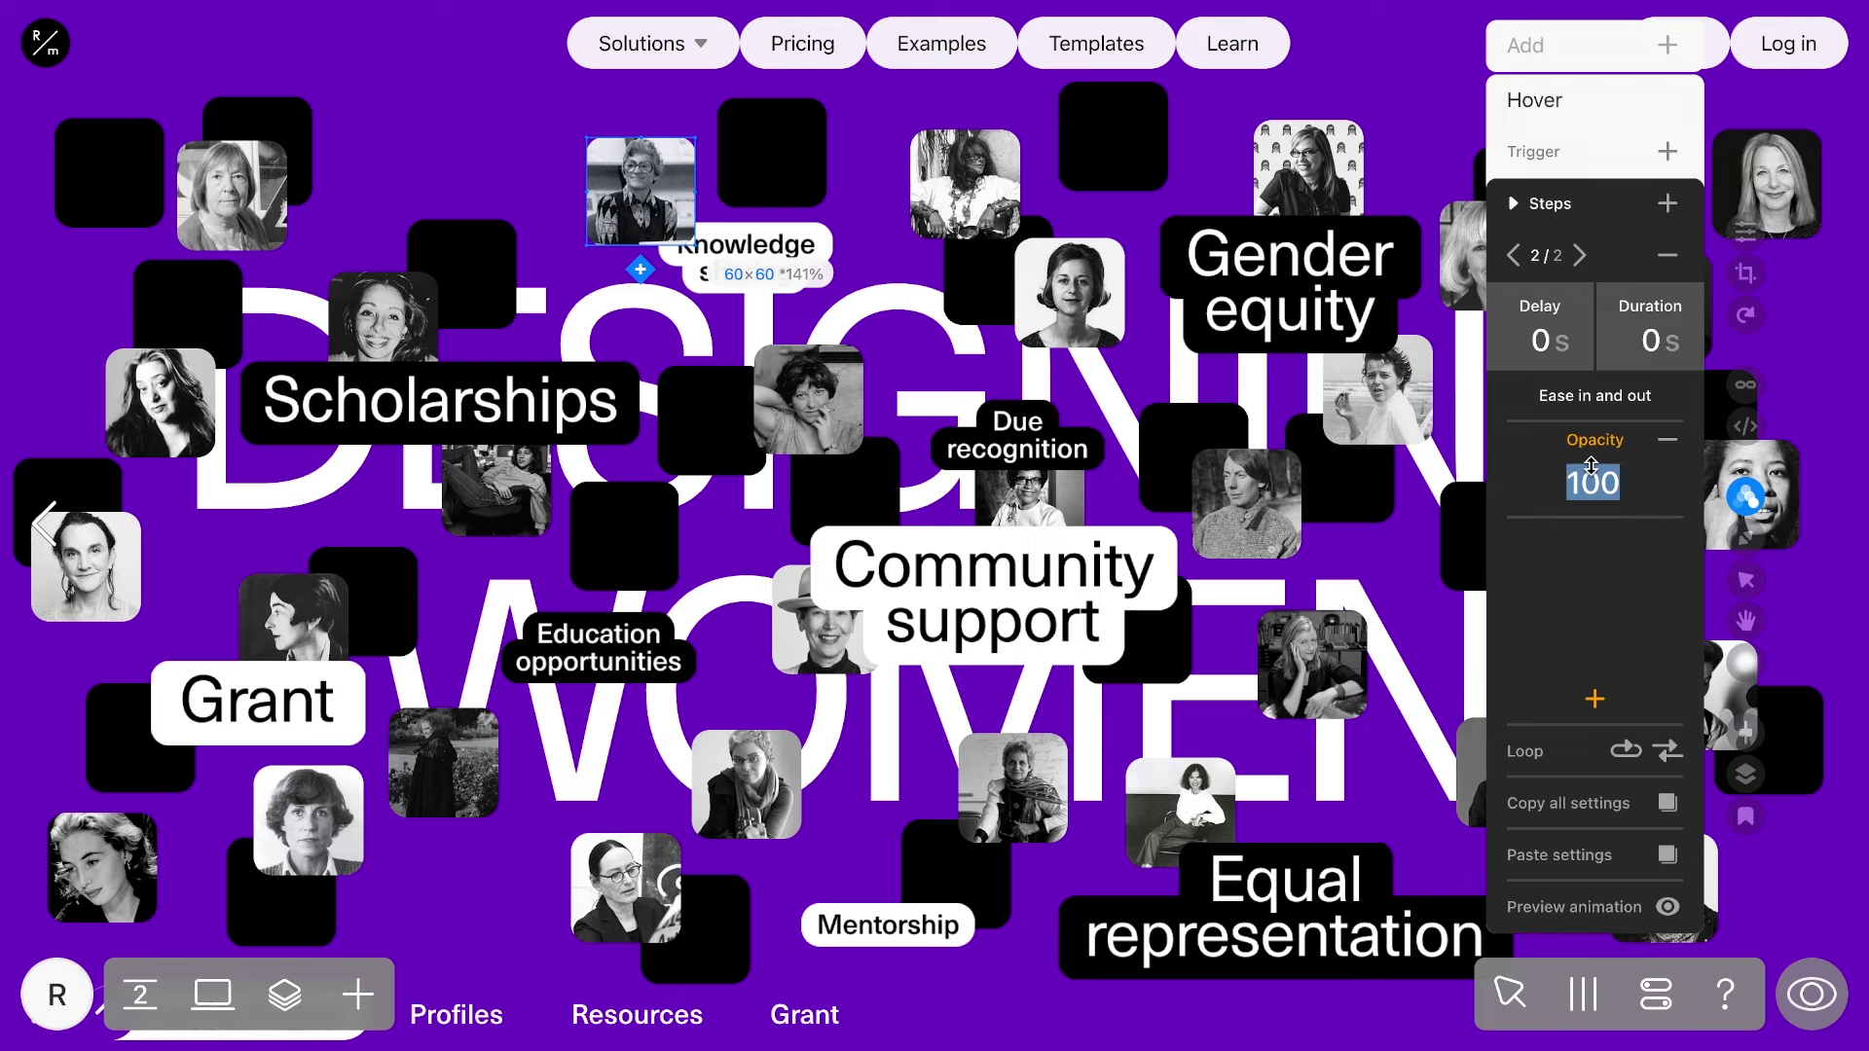
type("0")
type("4")
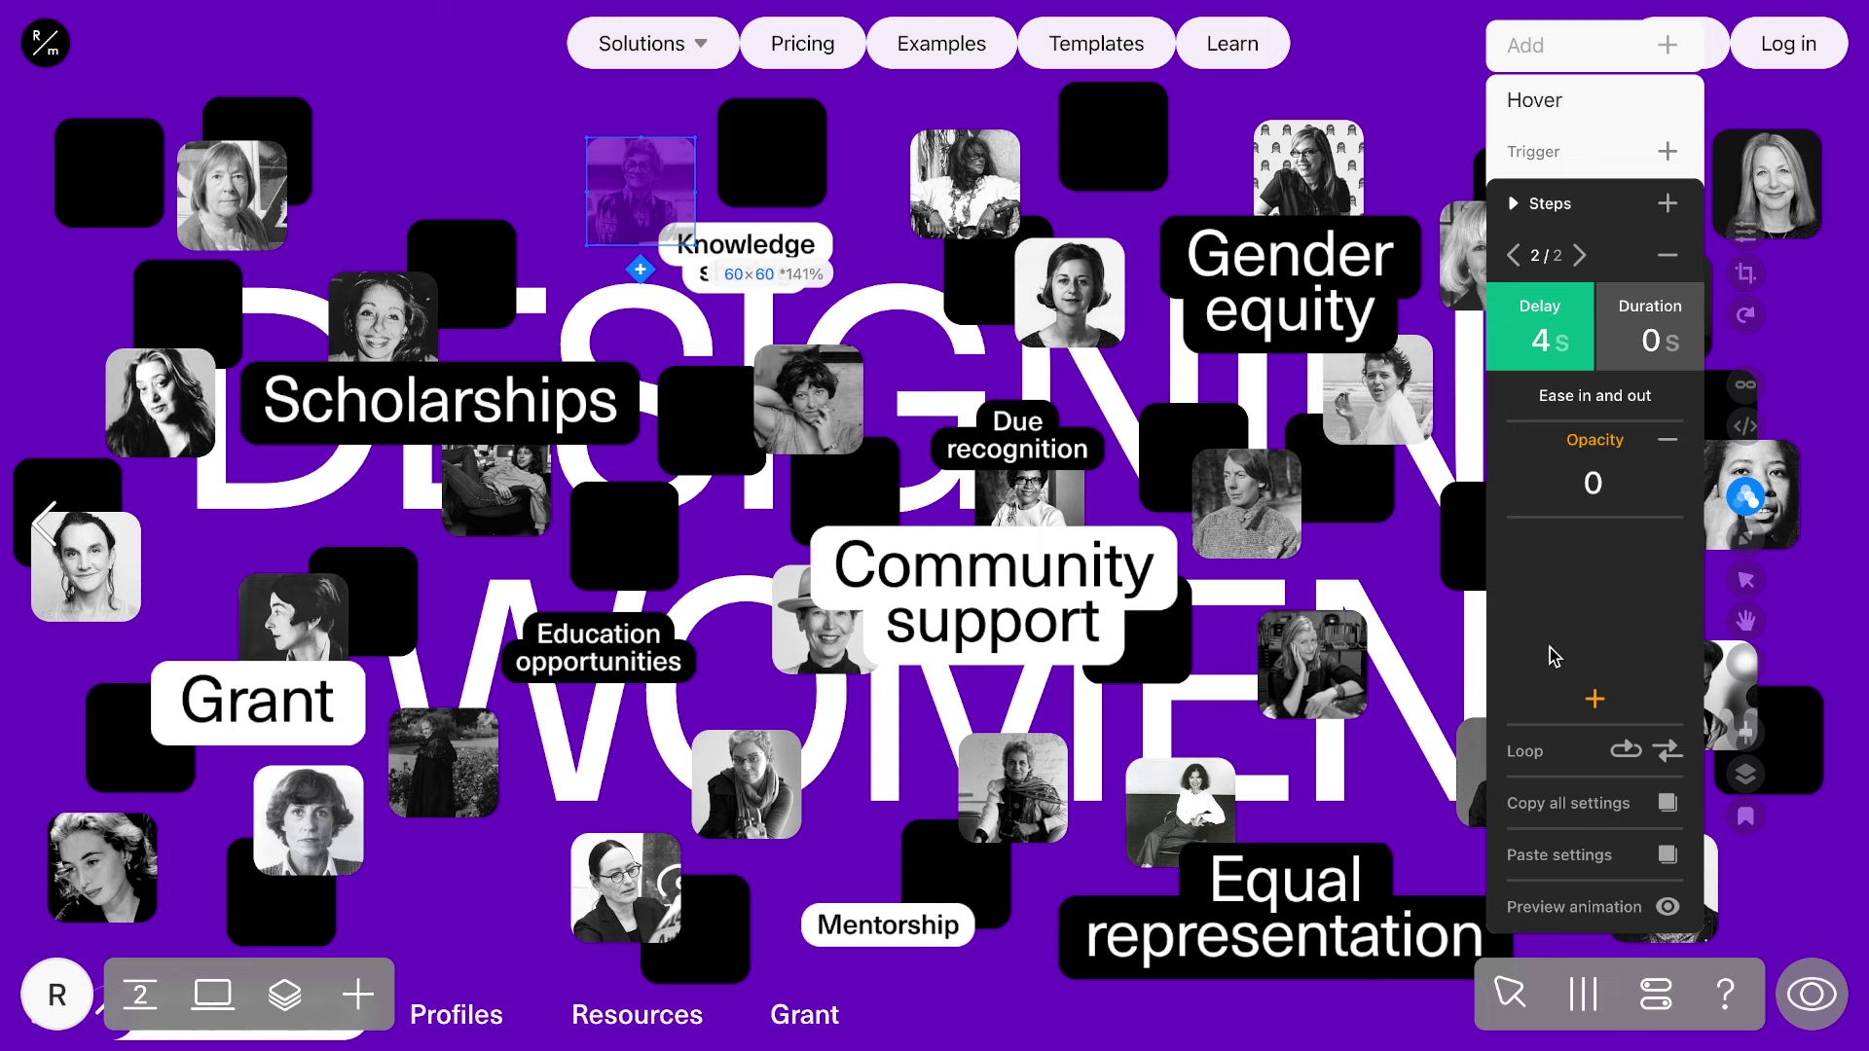
Select the black square, the Knowledge sharing label and the Scholarships label in turn.
left_click(1575, 806)
left_click(772, 153)
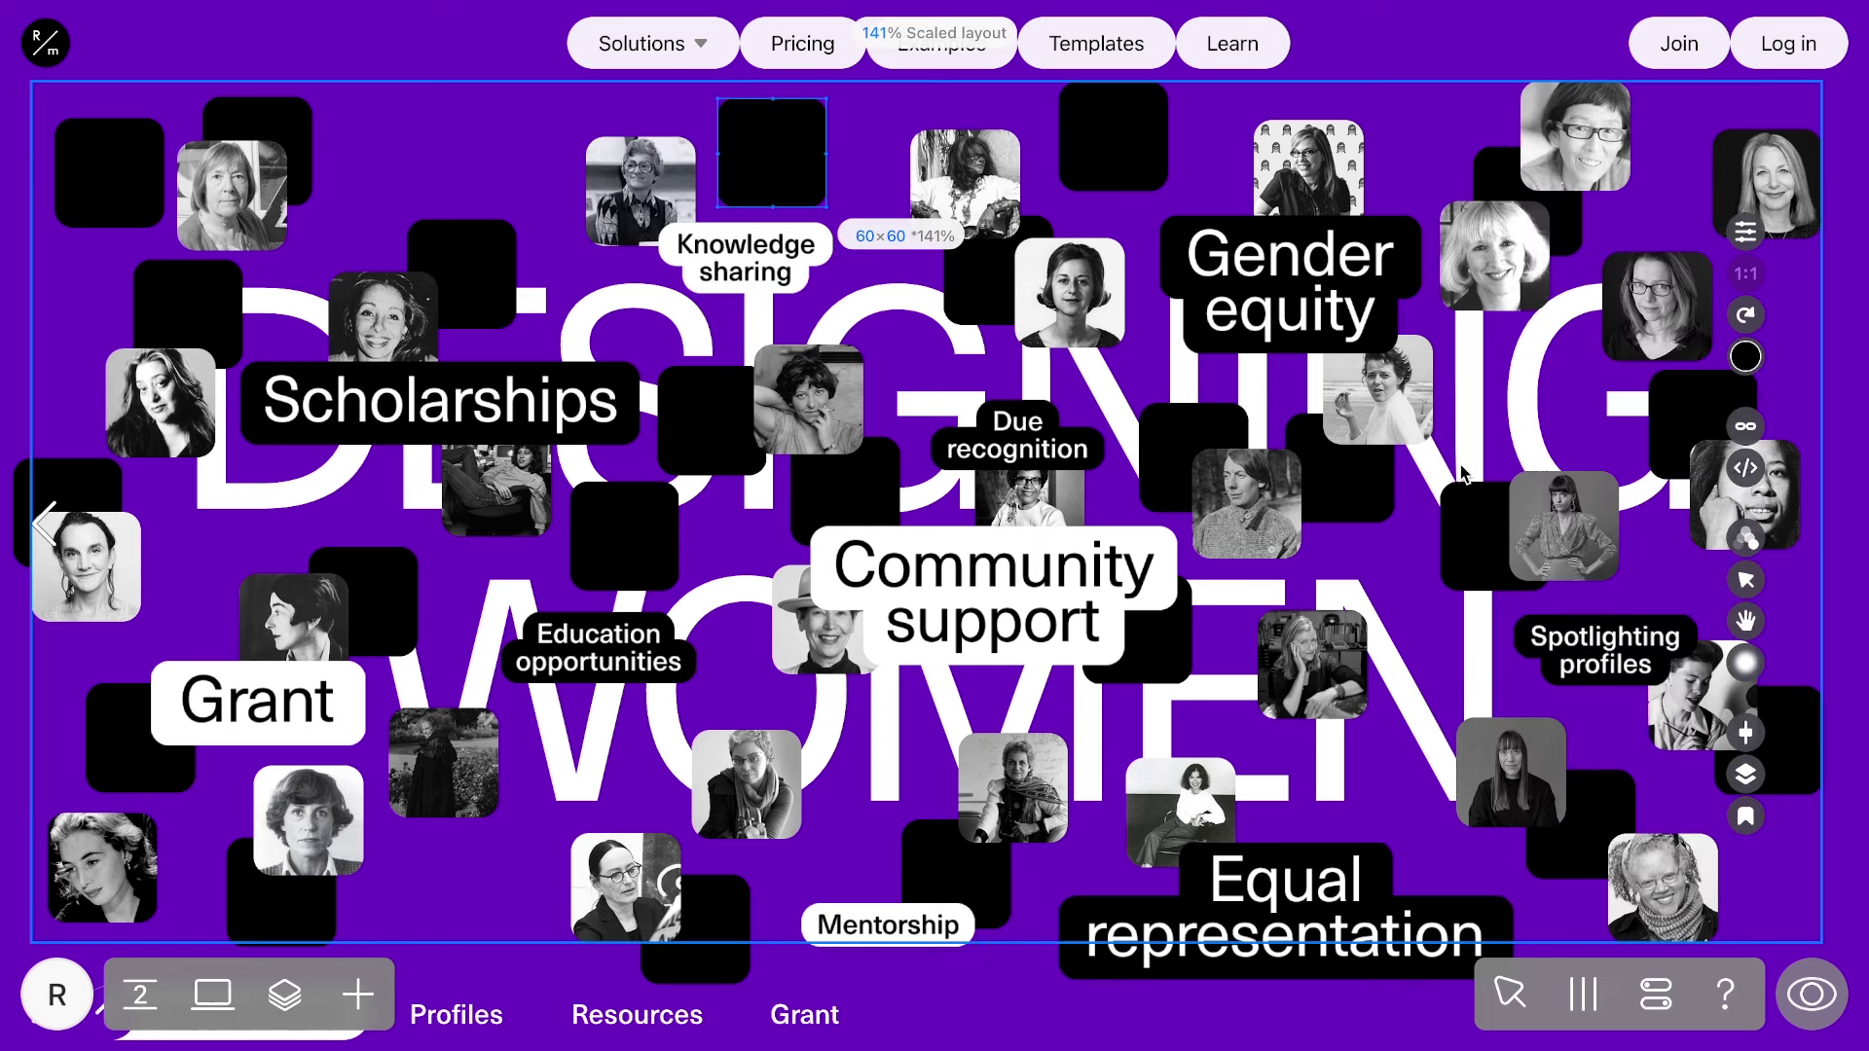
left_click(1745, 539)
left_click(1745, 538)
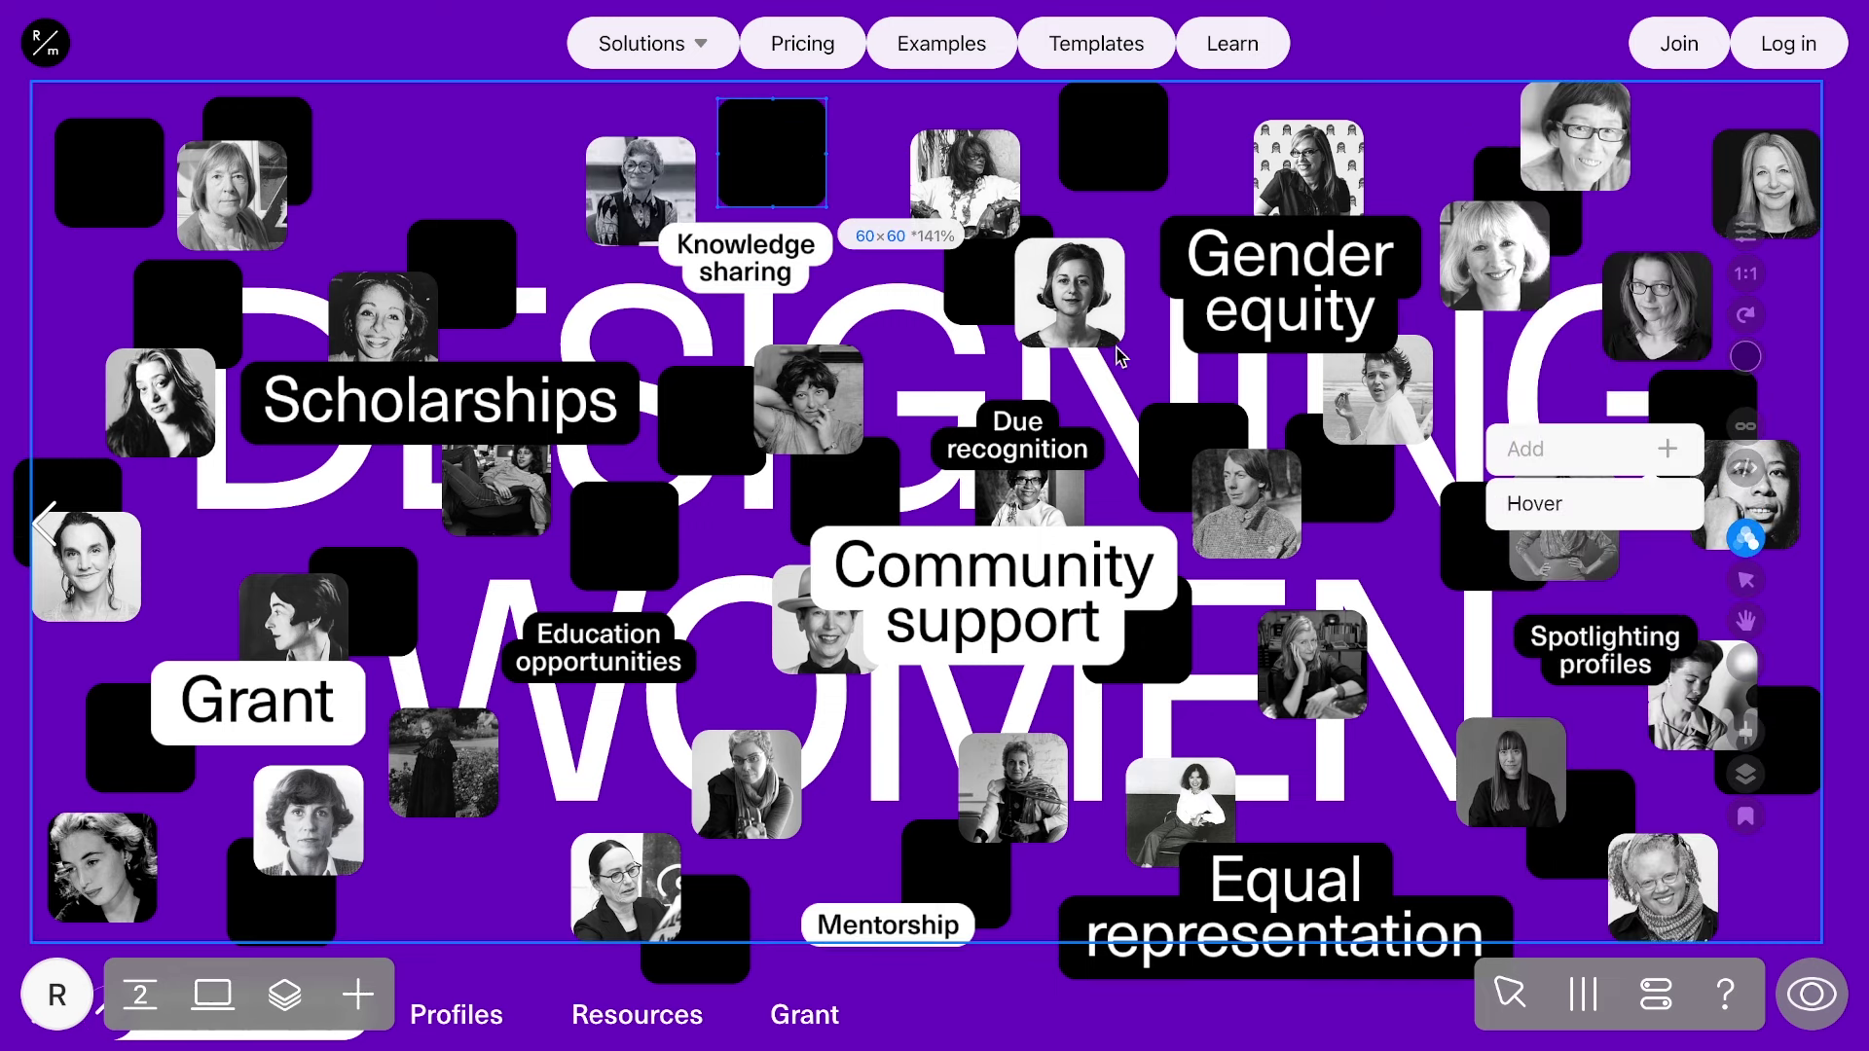
key("Tab")
left_click(1747, 477)
key("Tab")
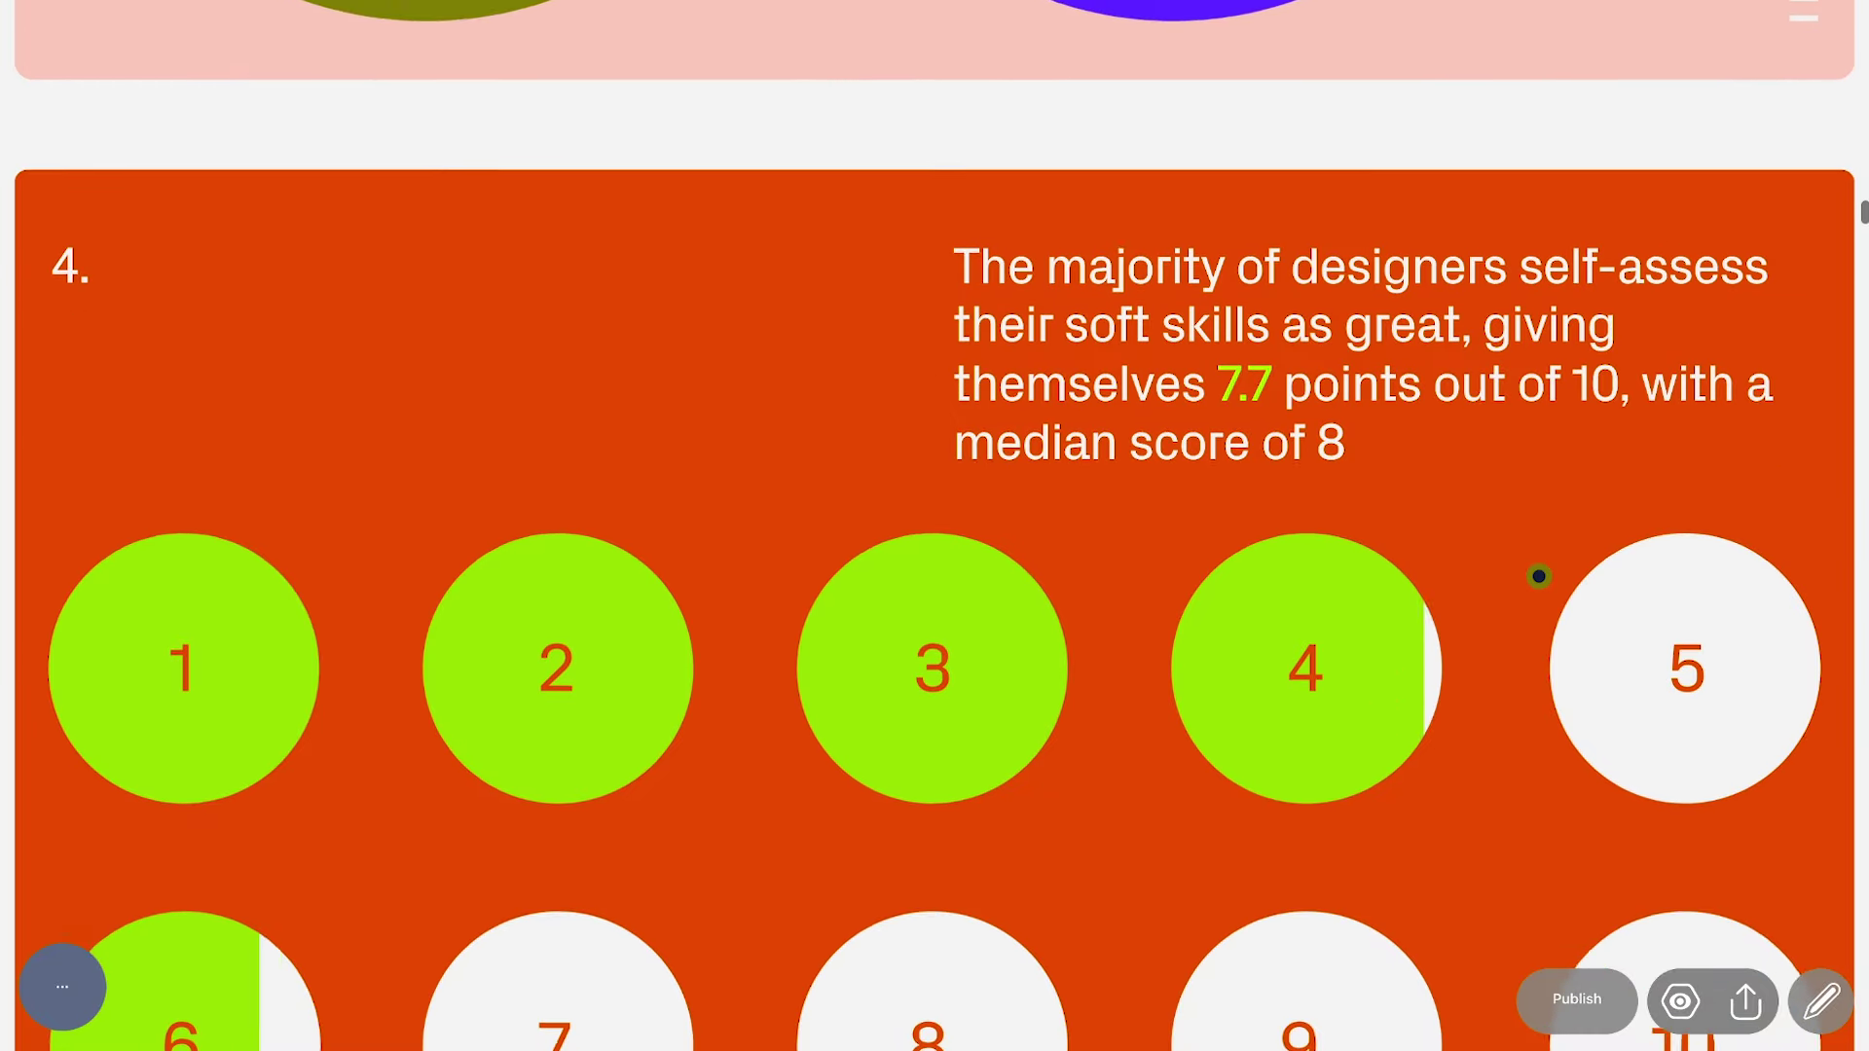
Scroll down to section 4 with the 1–10 circle grid.
scroll(1539, 576, "down", 1)
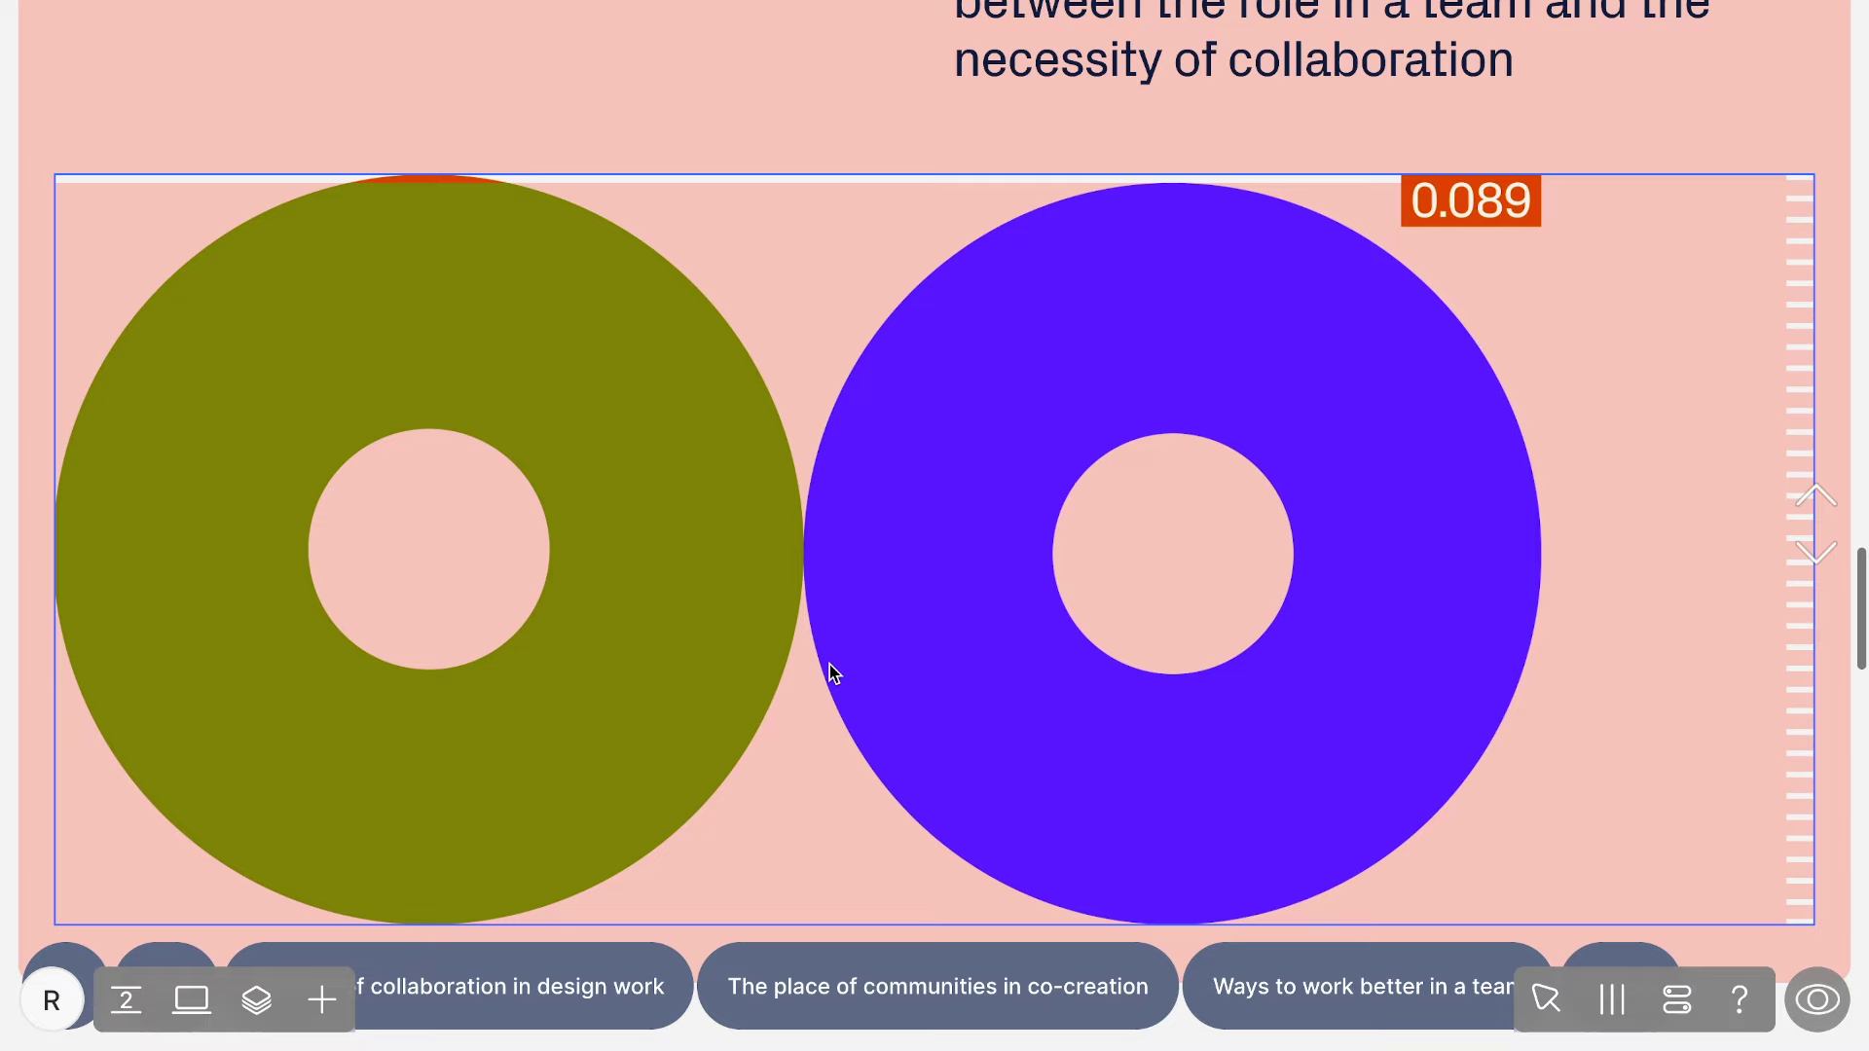
scroll(830, 664, "down", 10)
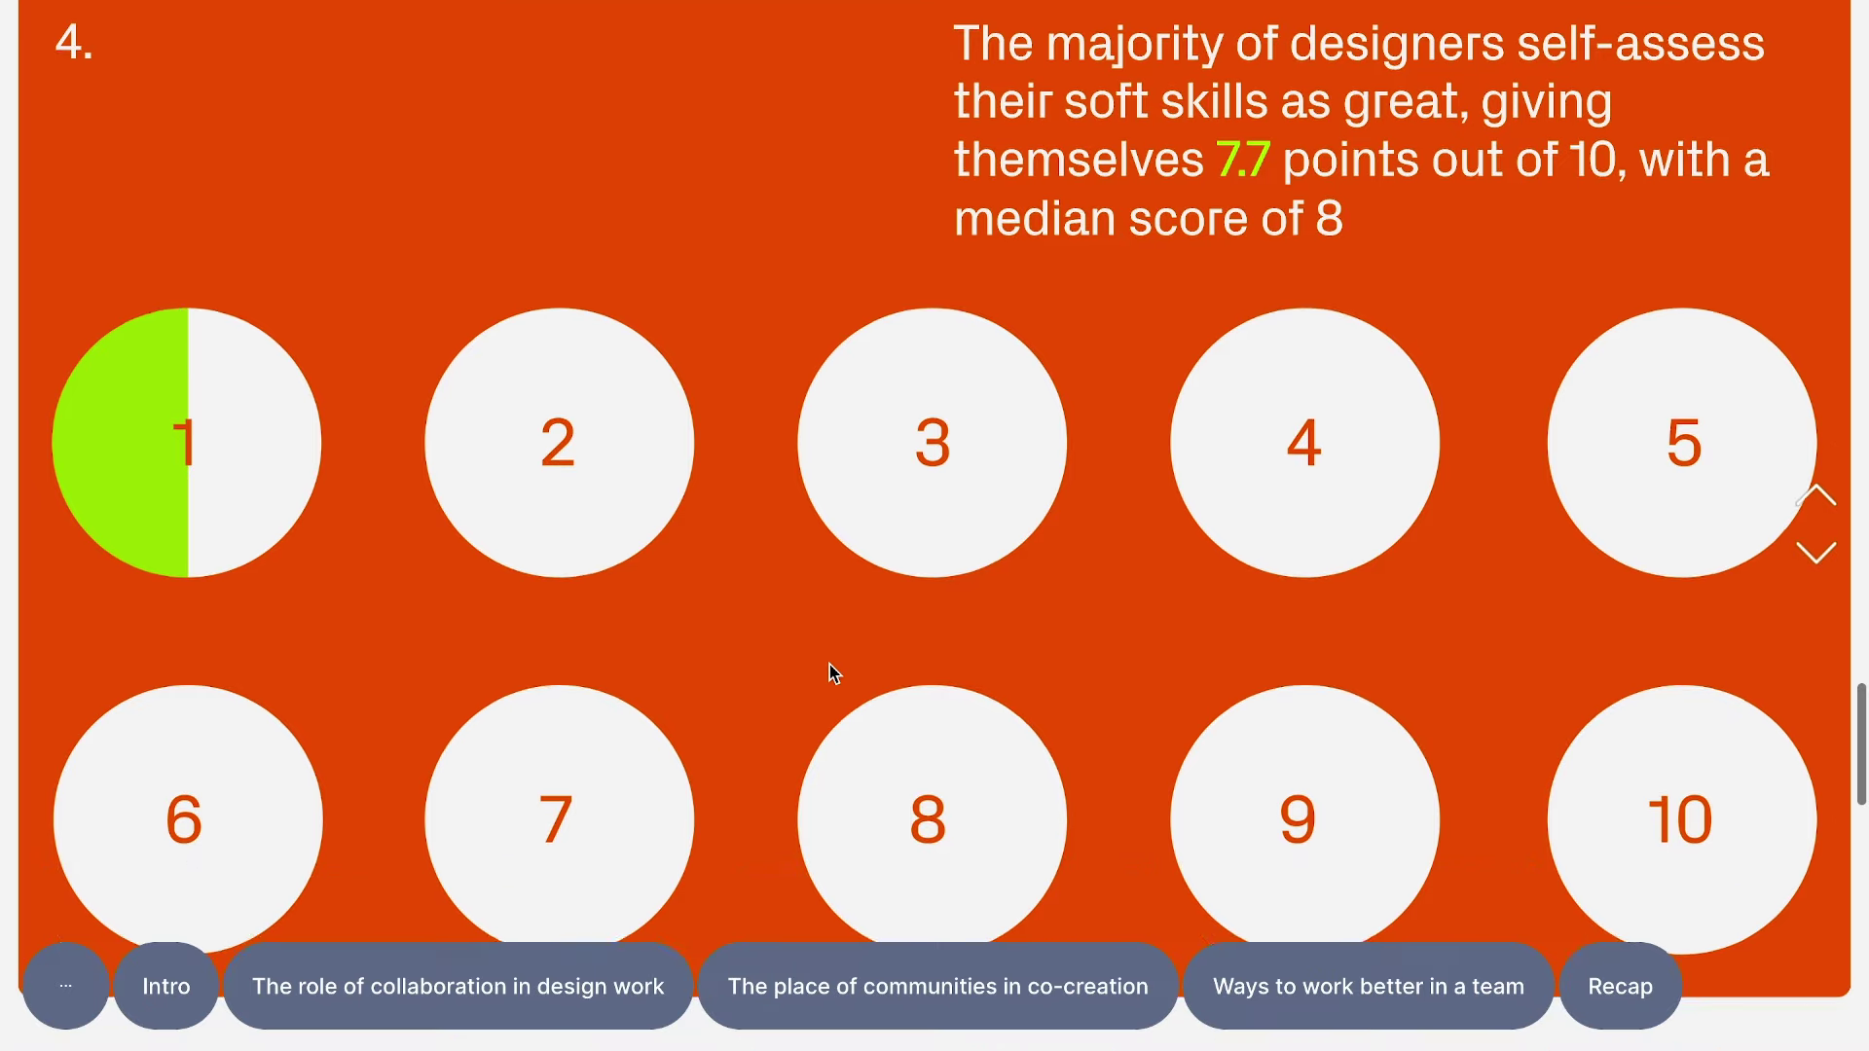
scroll(829, 664, "down", 2)
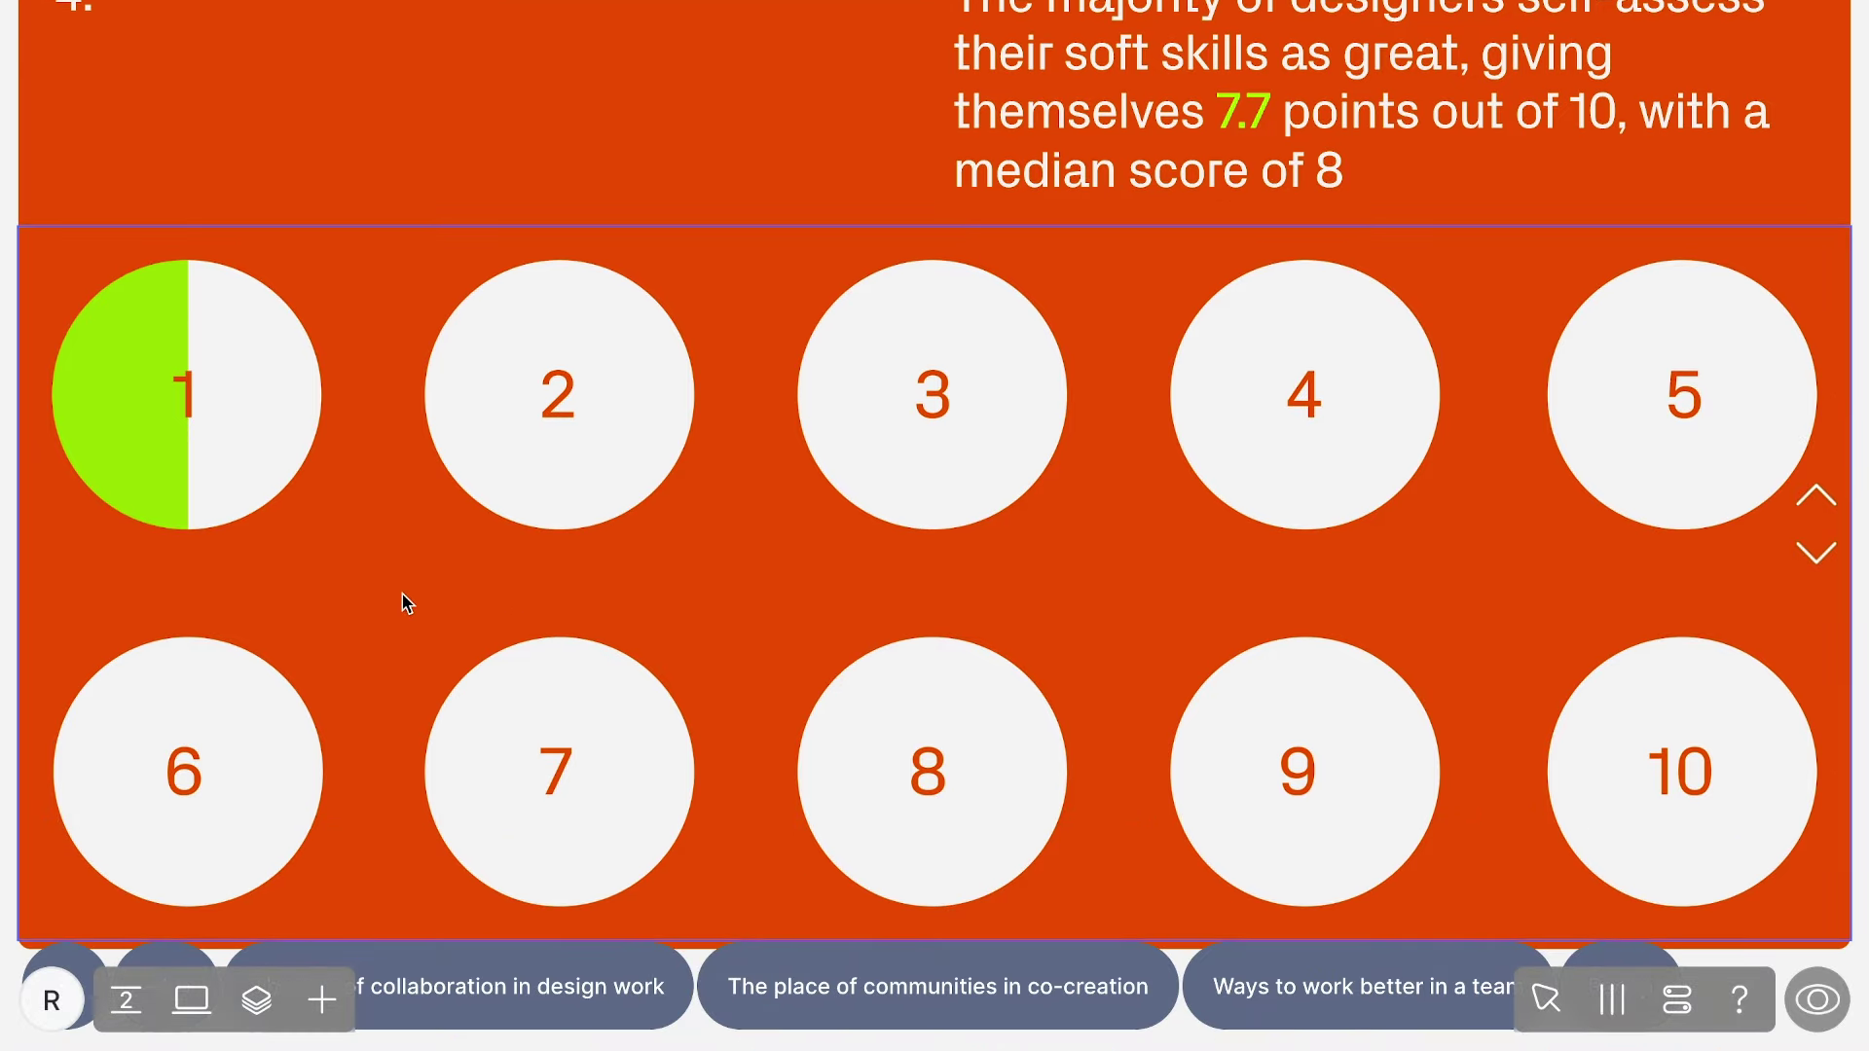
Move the circle grid aside and give the top green block a scroll Move at 2x speed, 900 to 0.
left_click_drag(407, 603, 678, 606)
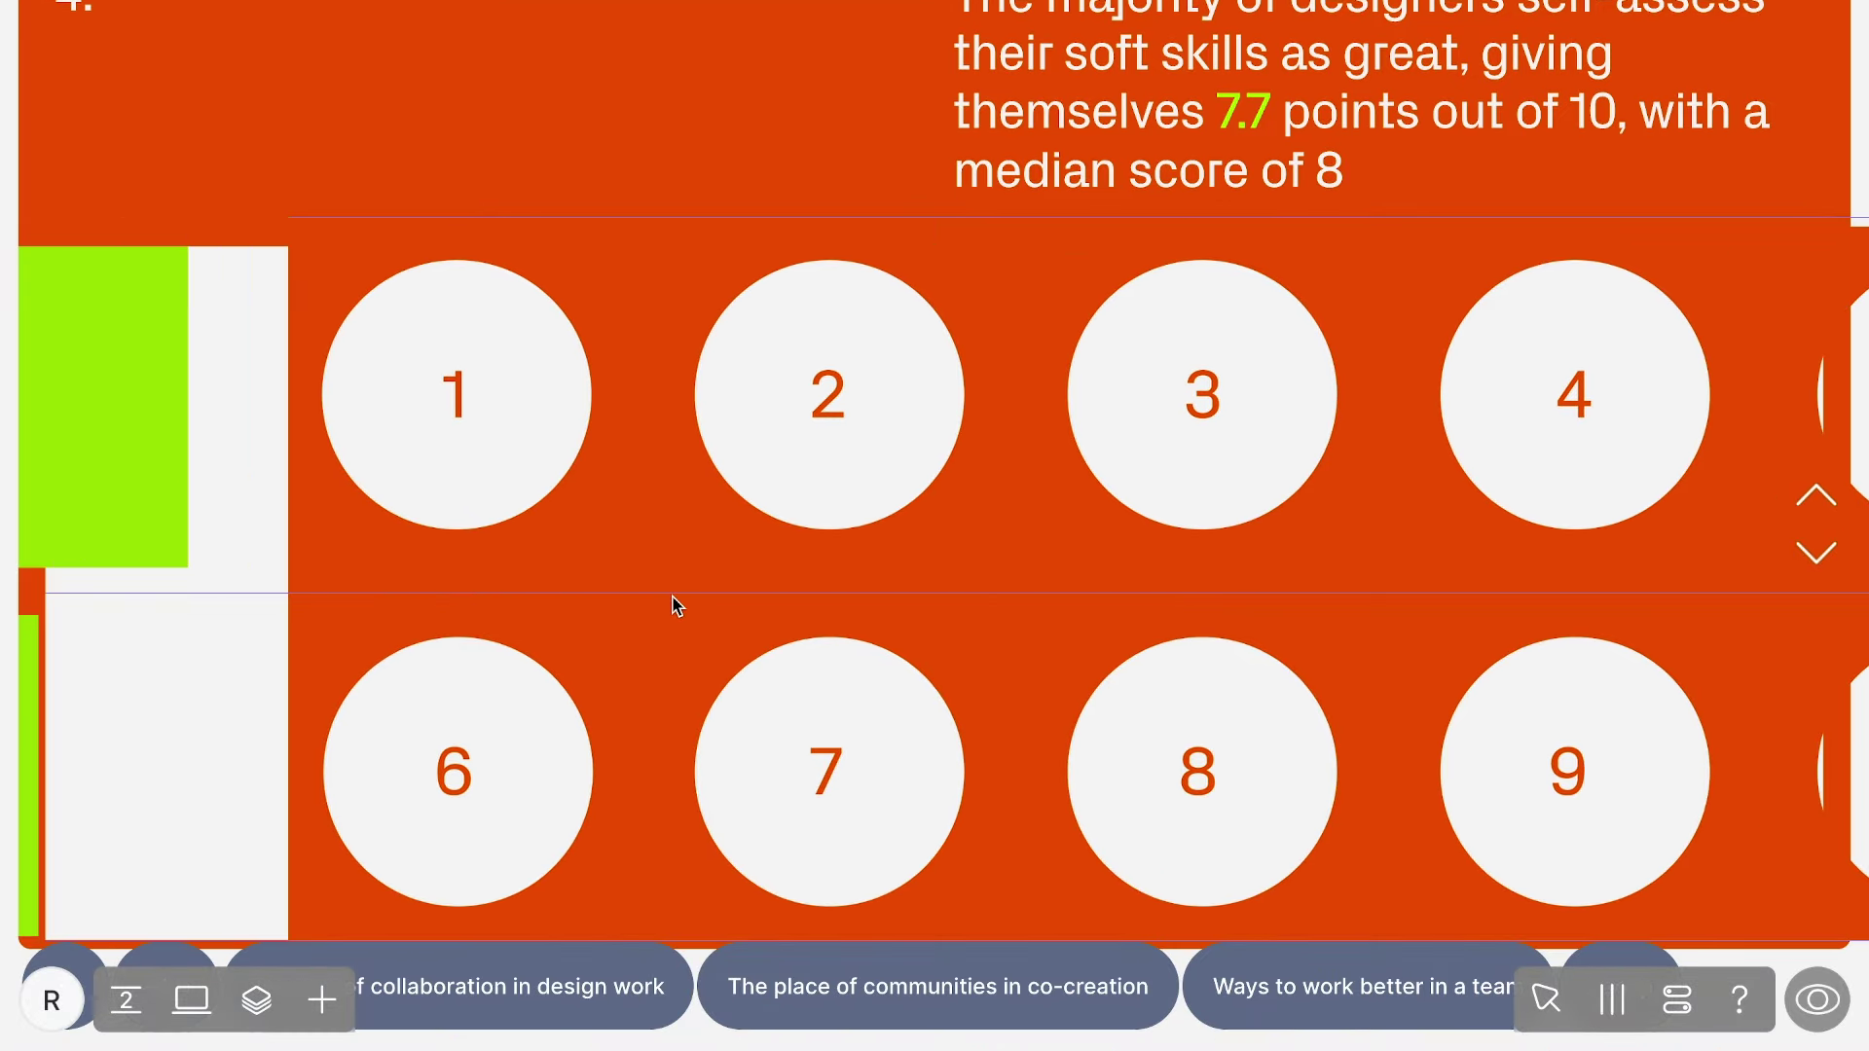
left_click(125, 460)
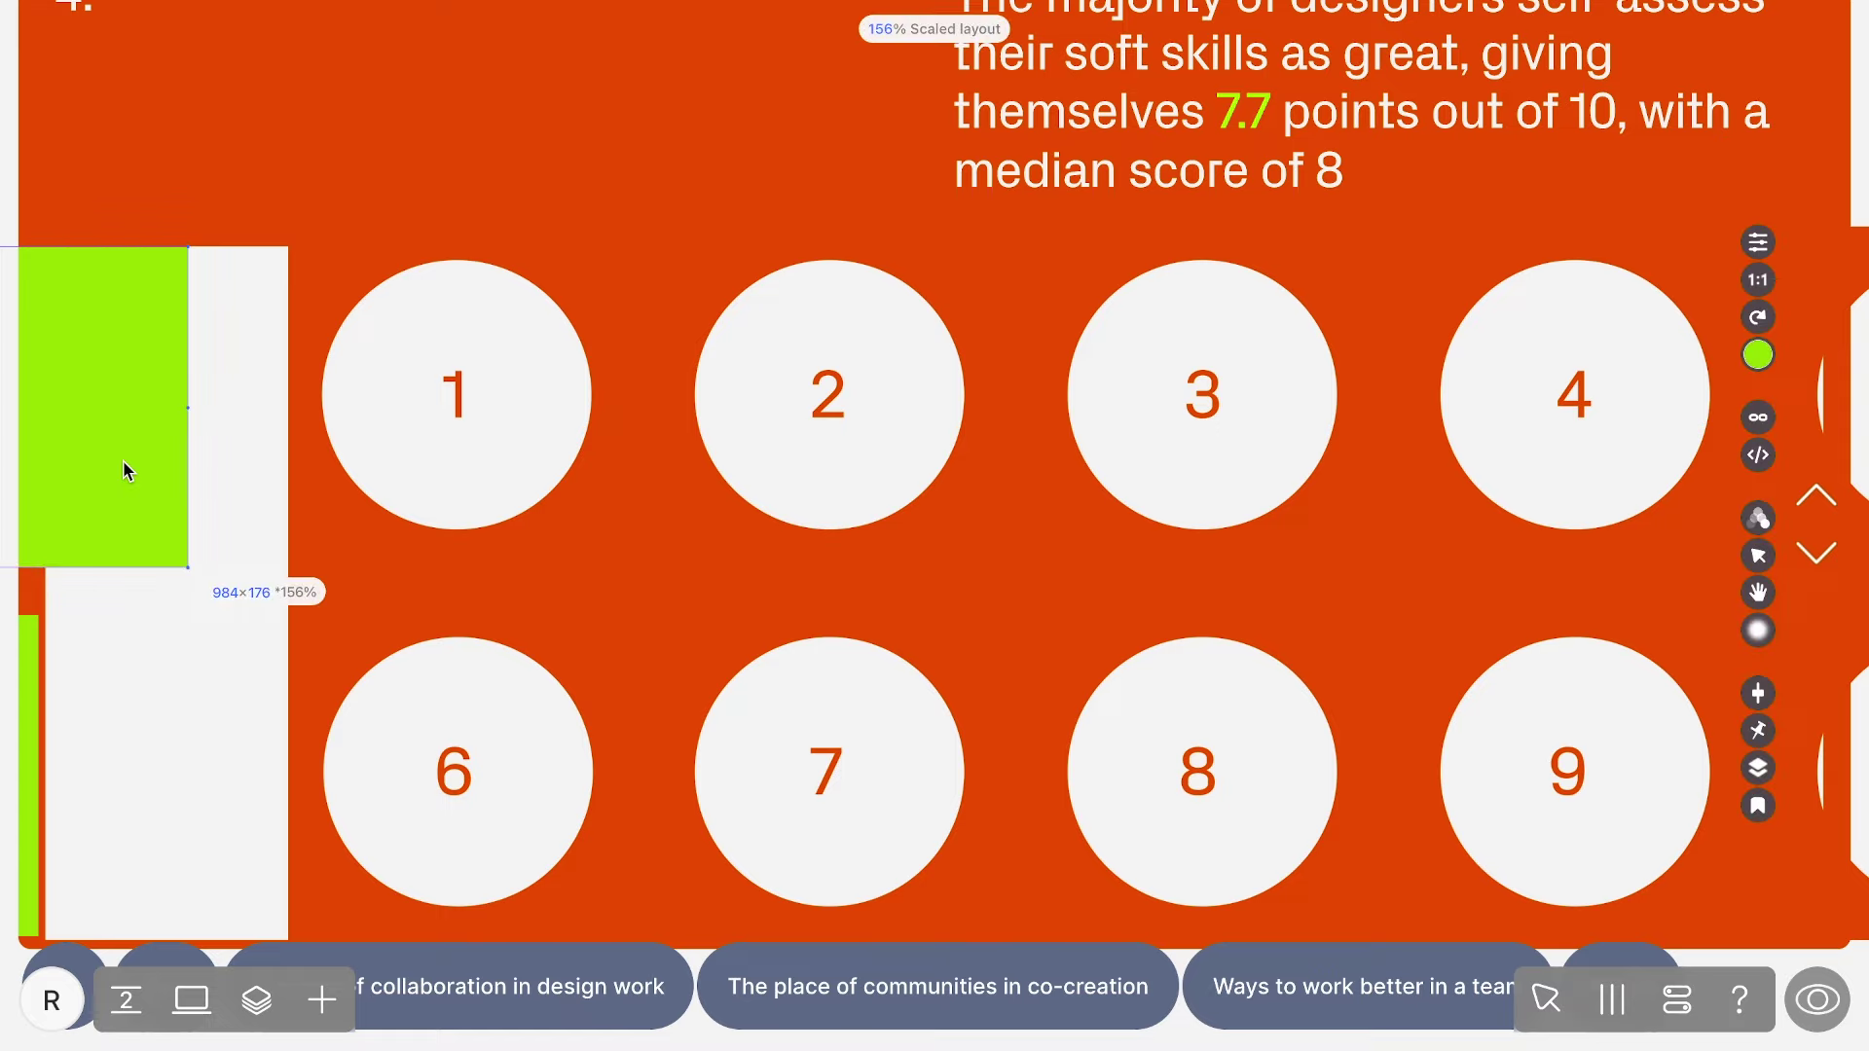
left_click(1759, 516)
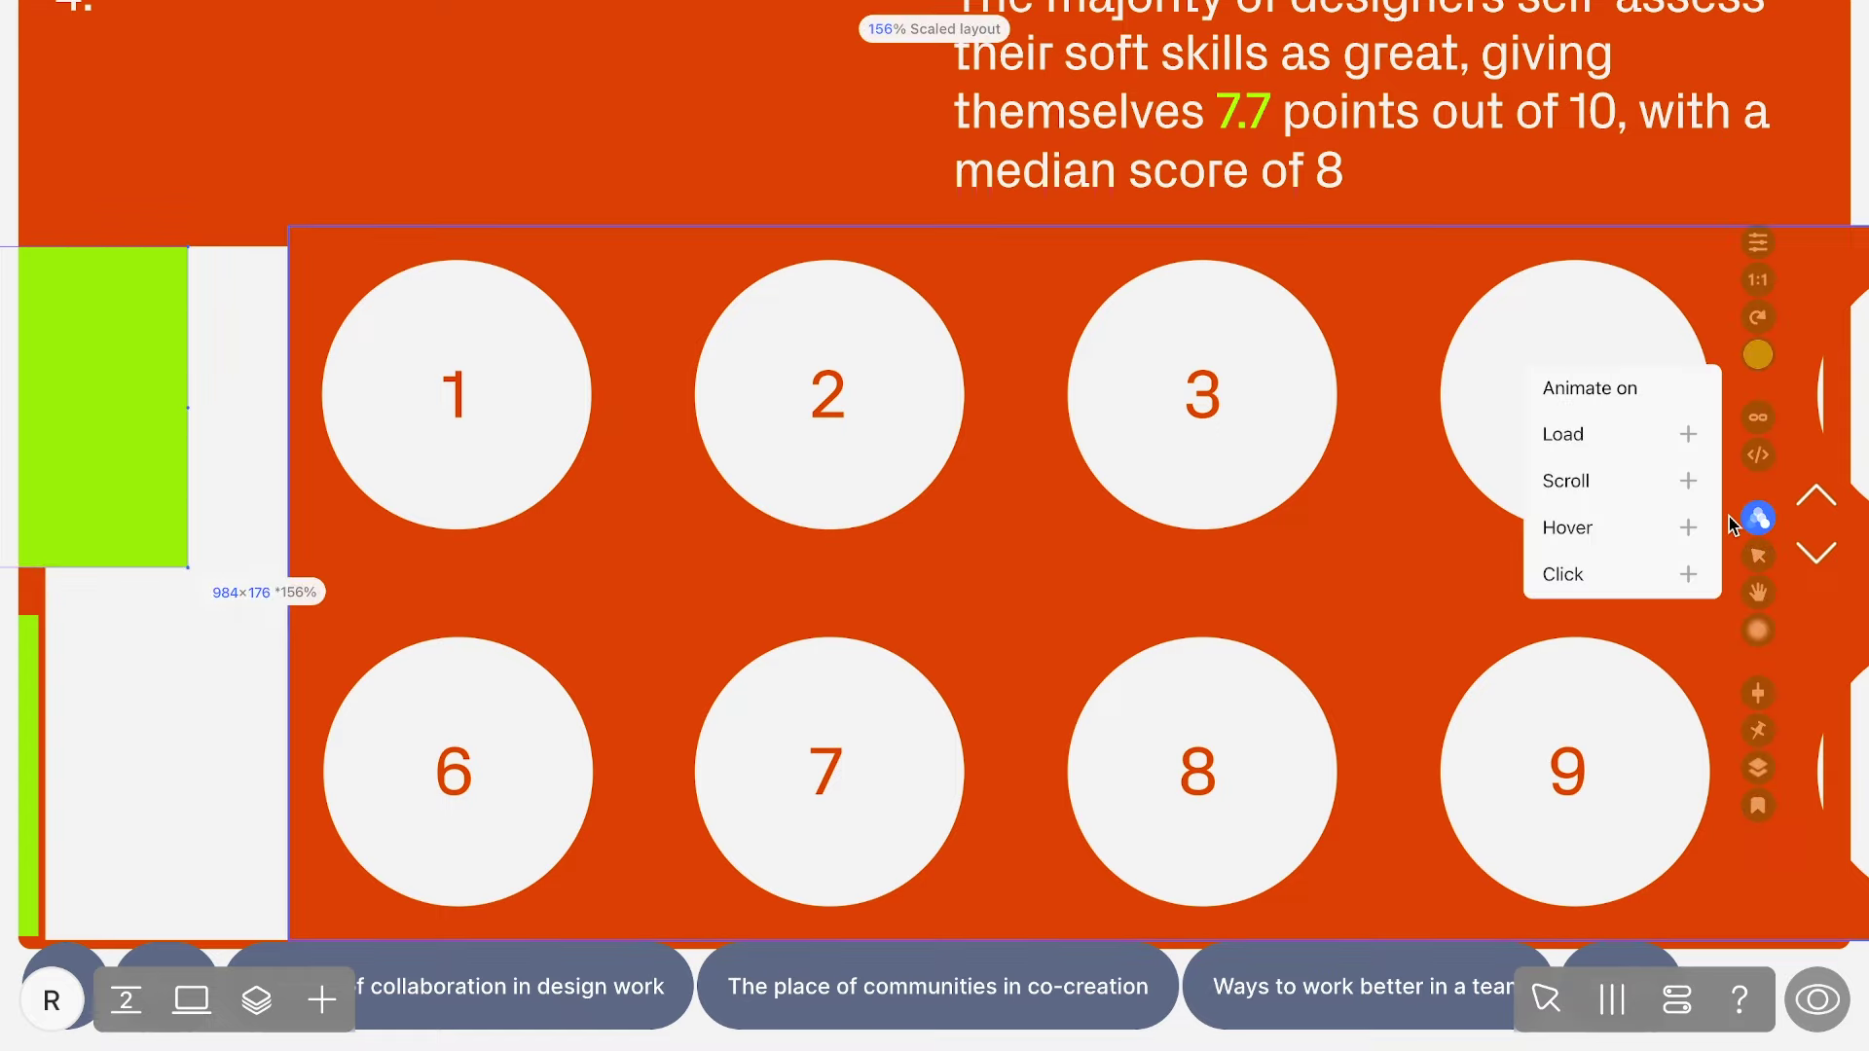
left_click(1633, 492)
left_click(1616, 329)
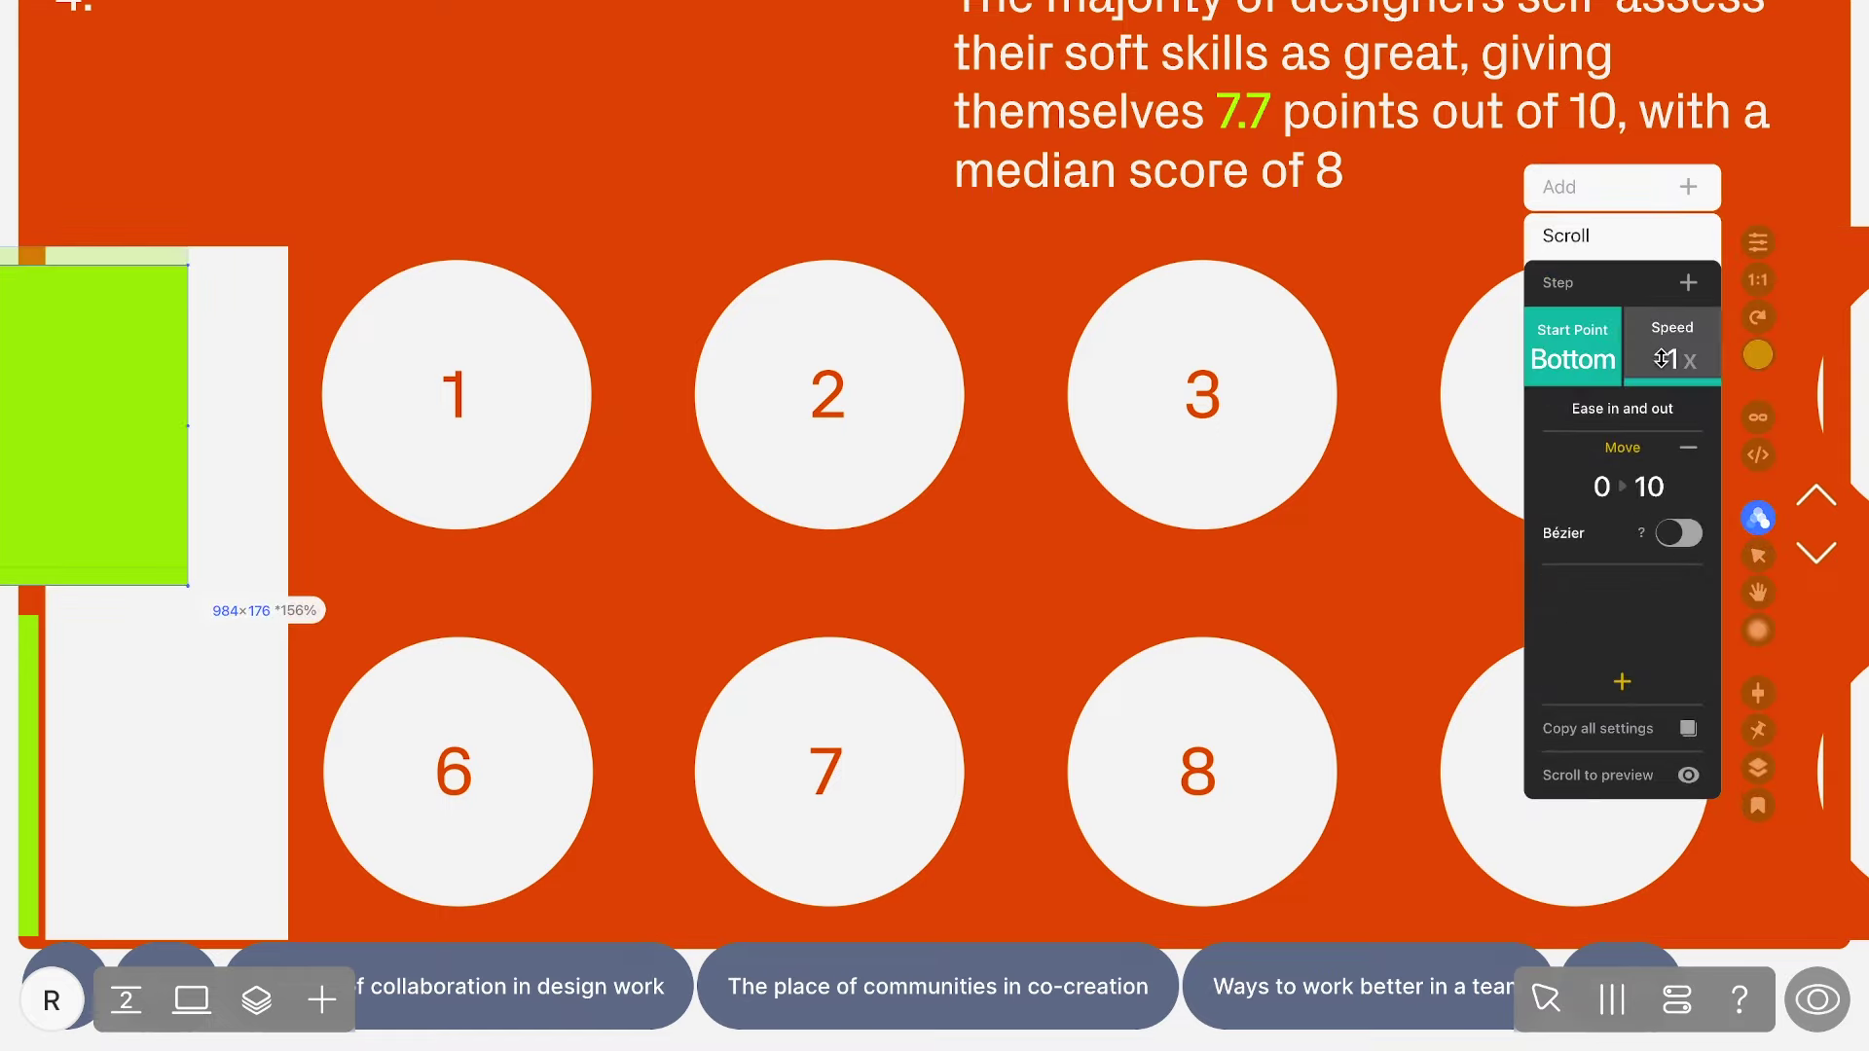
type("2")
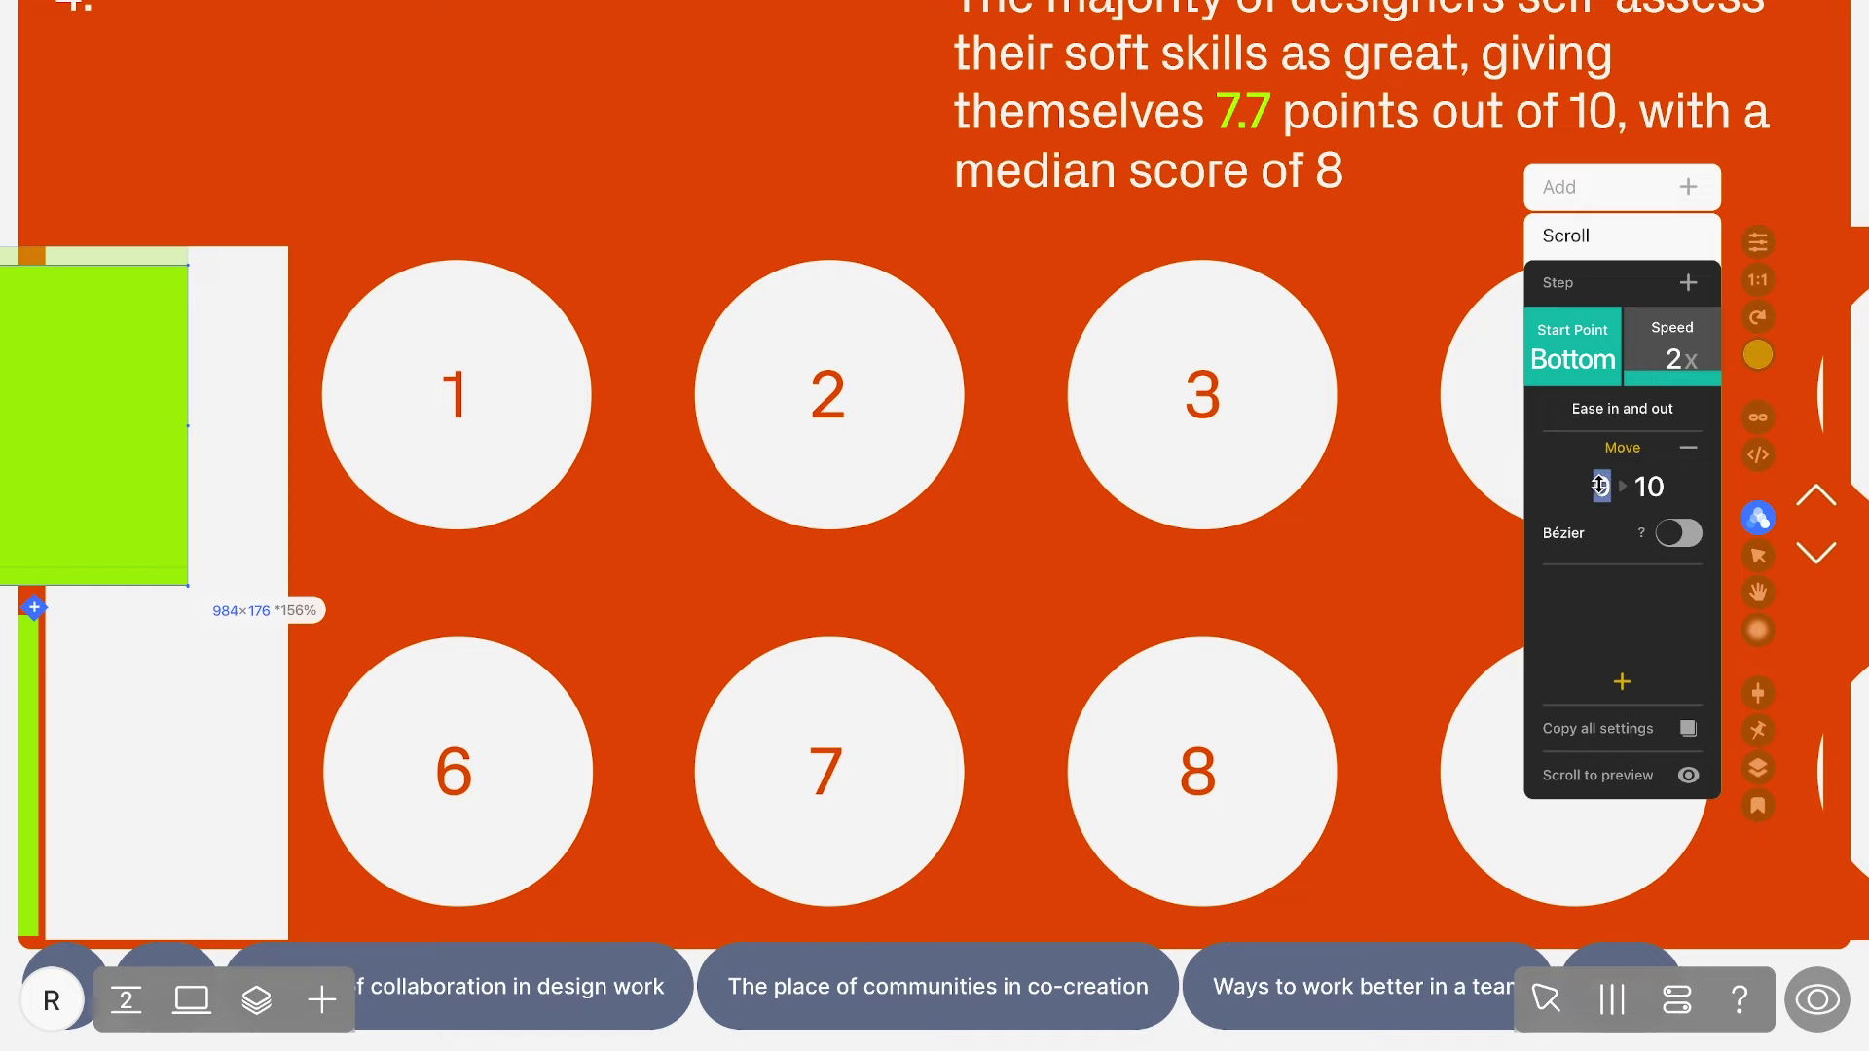
type("900")
key("Tab")
type("0")
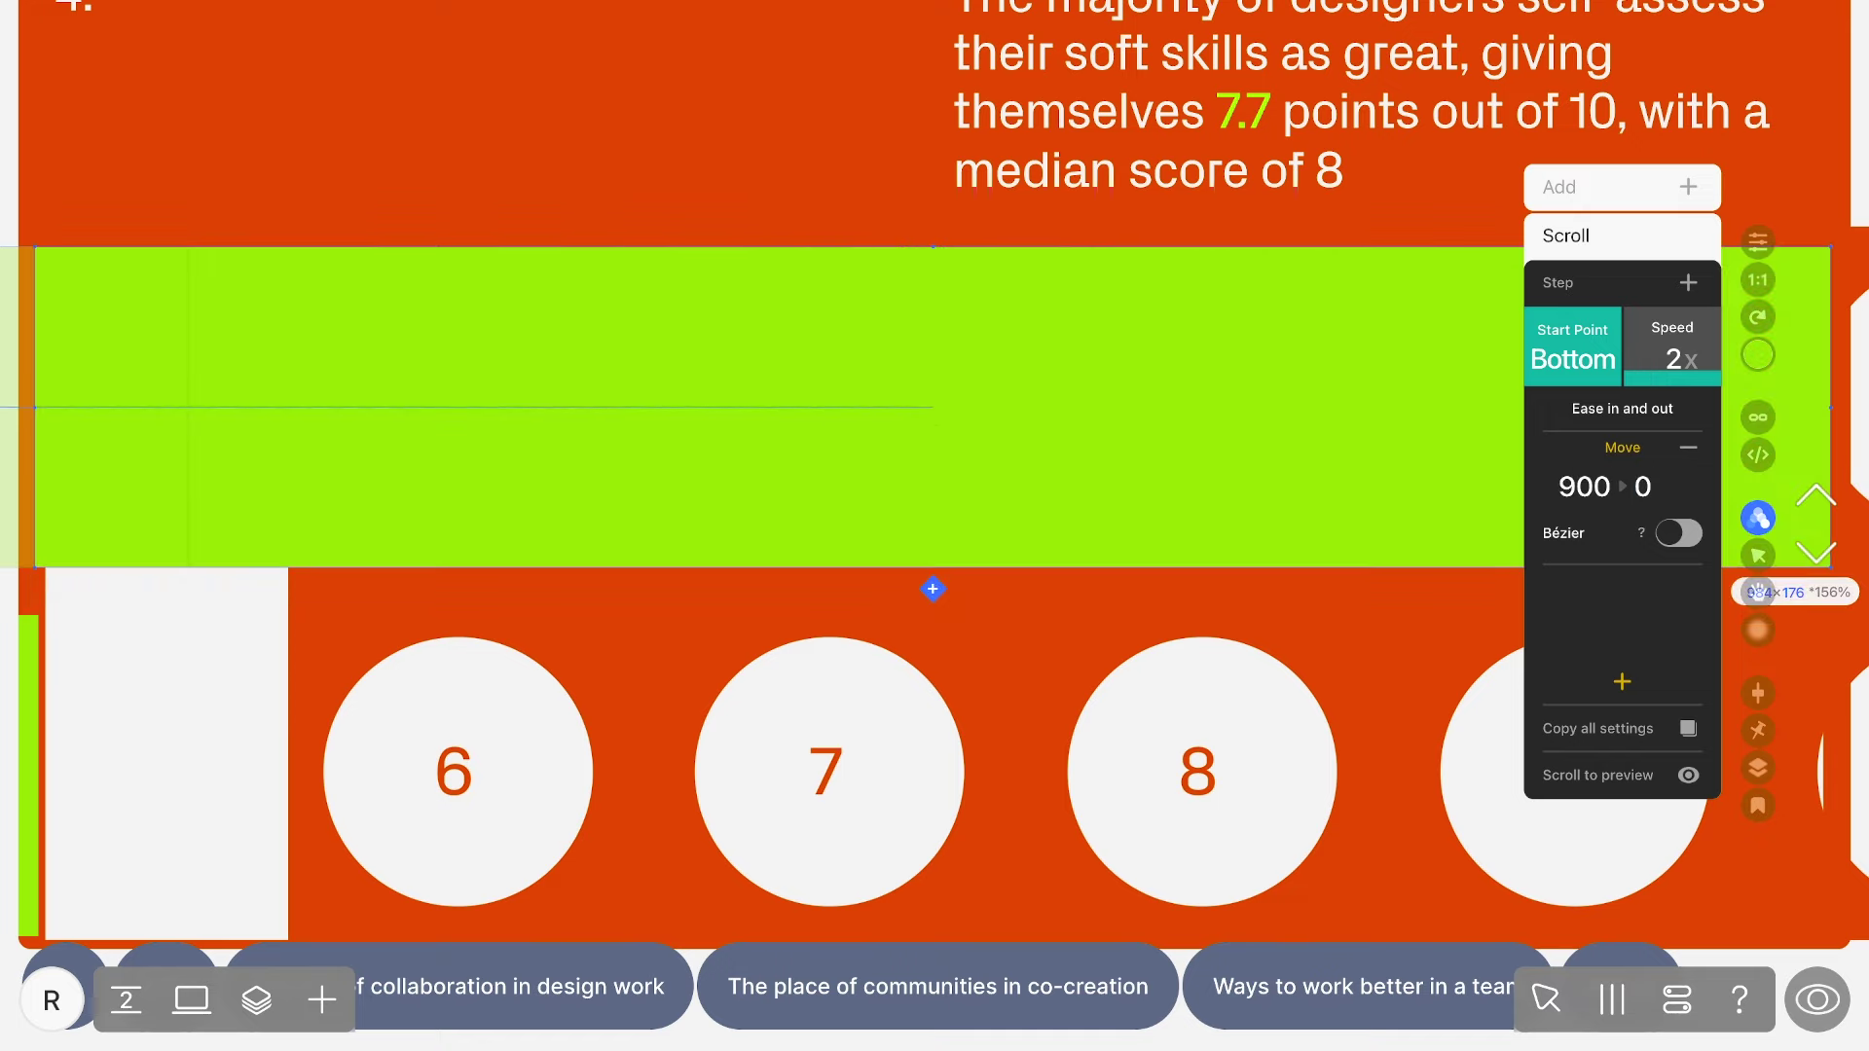
Give the lower green block a scroll Move from 518 to 0.
left_click(33, 730)
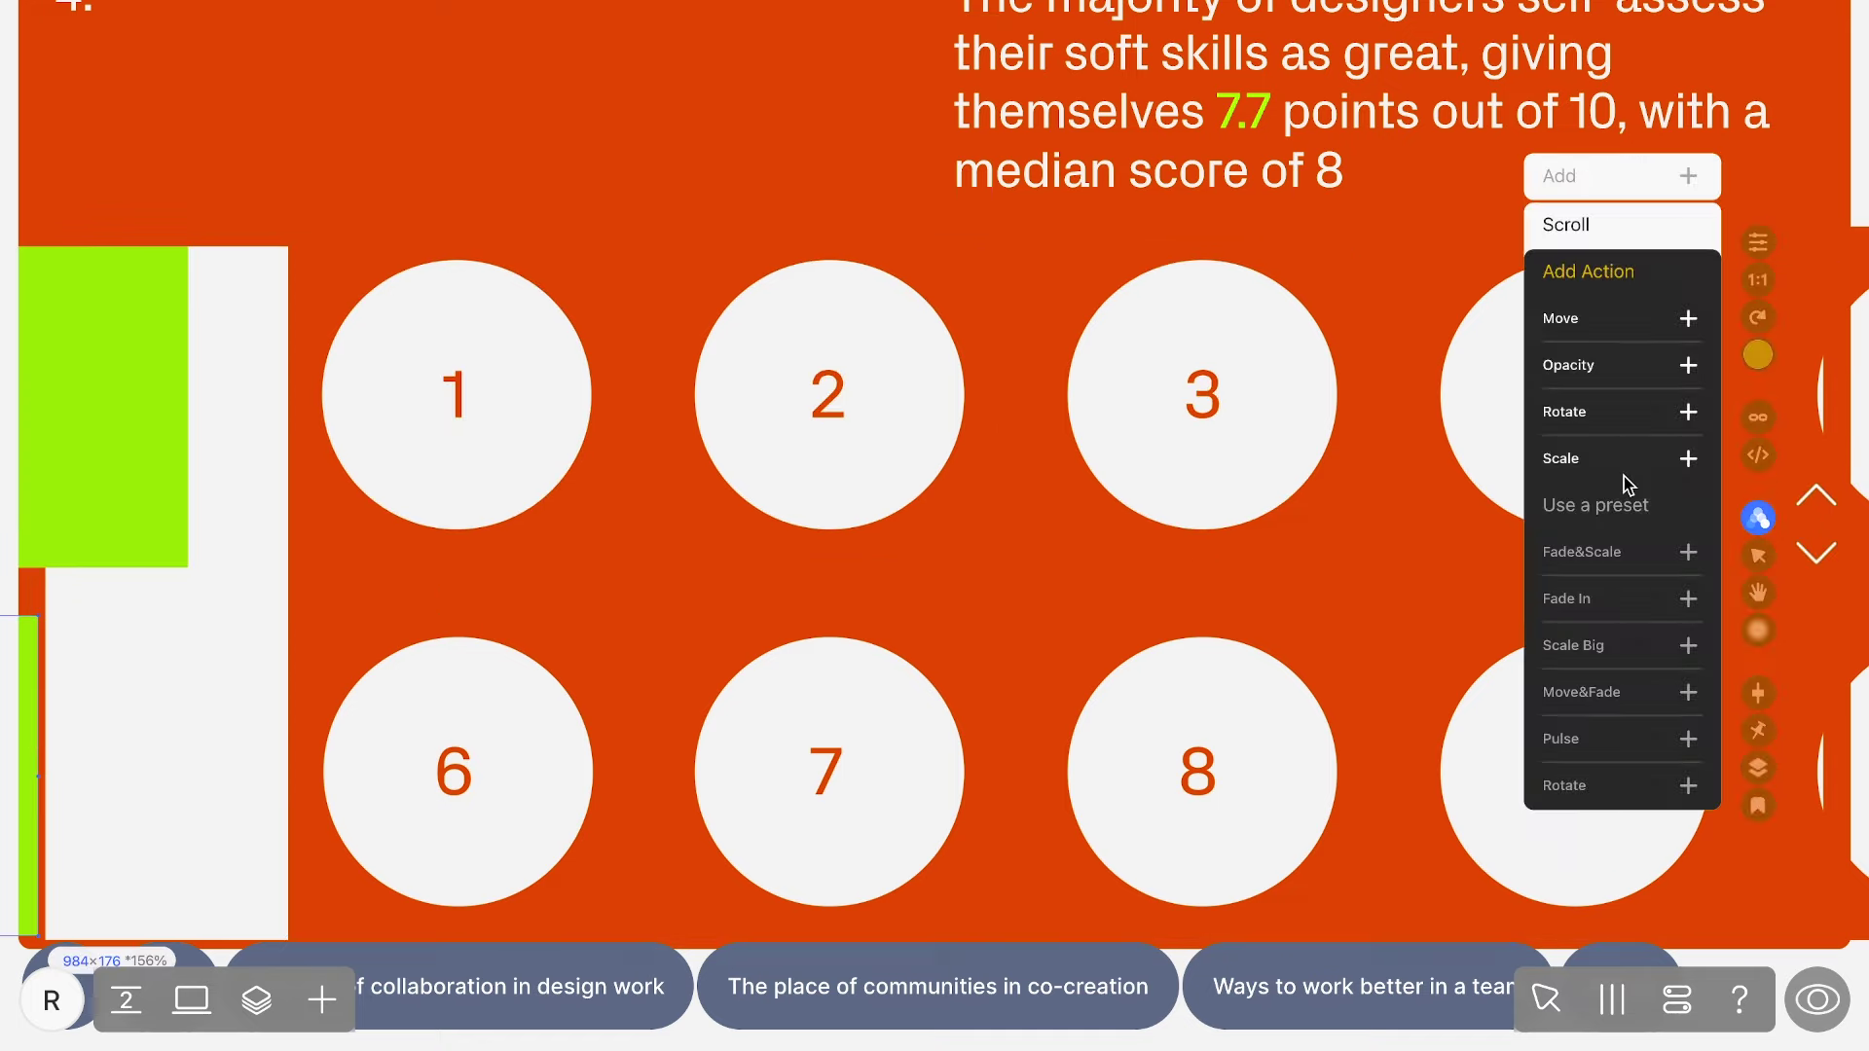
left_click(1560, 318)
type("518")
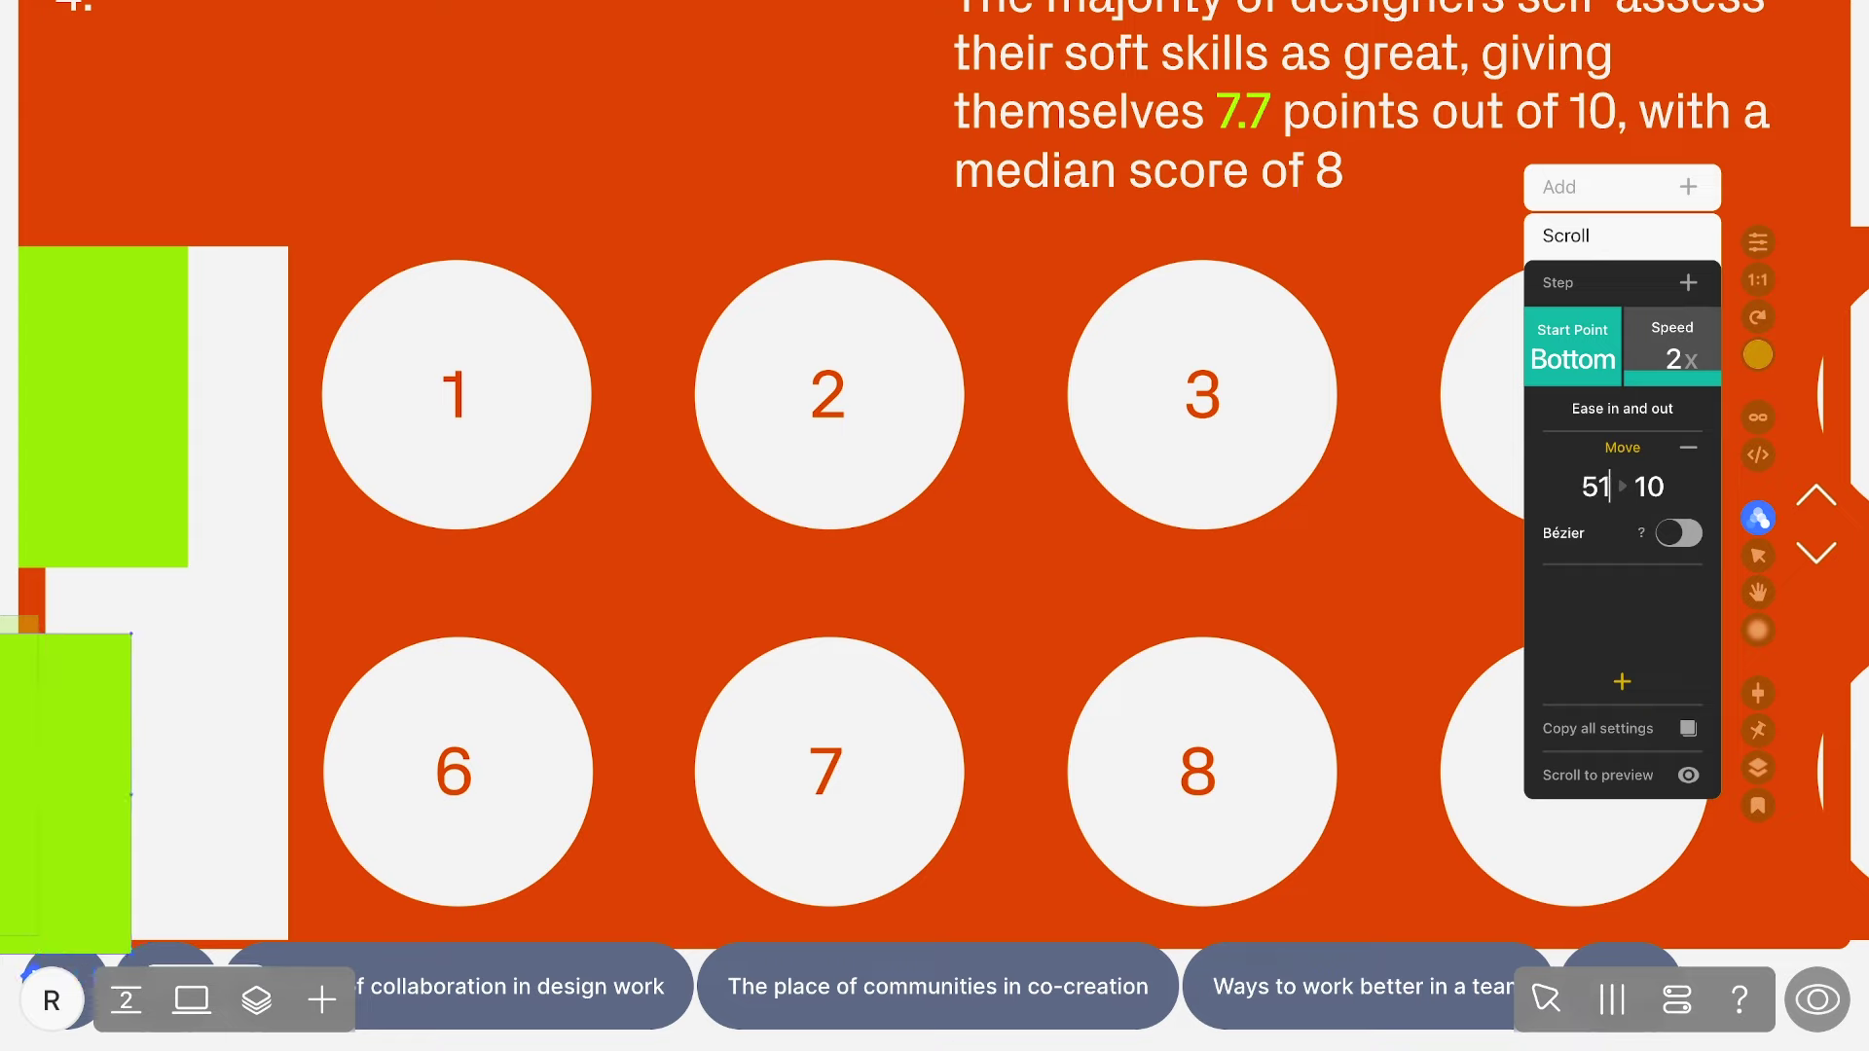
key("Tab")
type("0")
Move the circle grid back over the green blocks and preview the page.
left_click(429, 588)
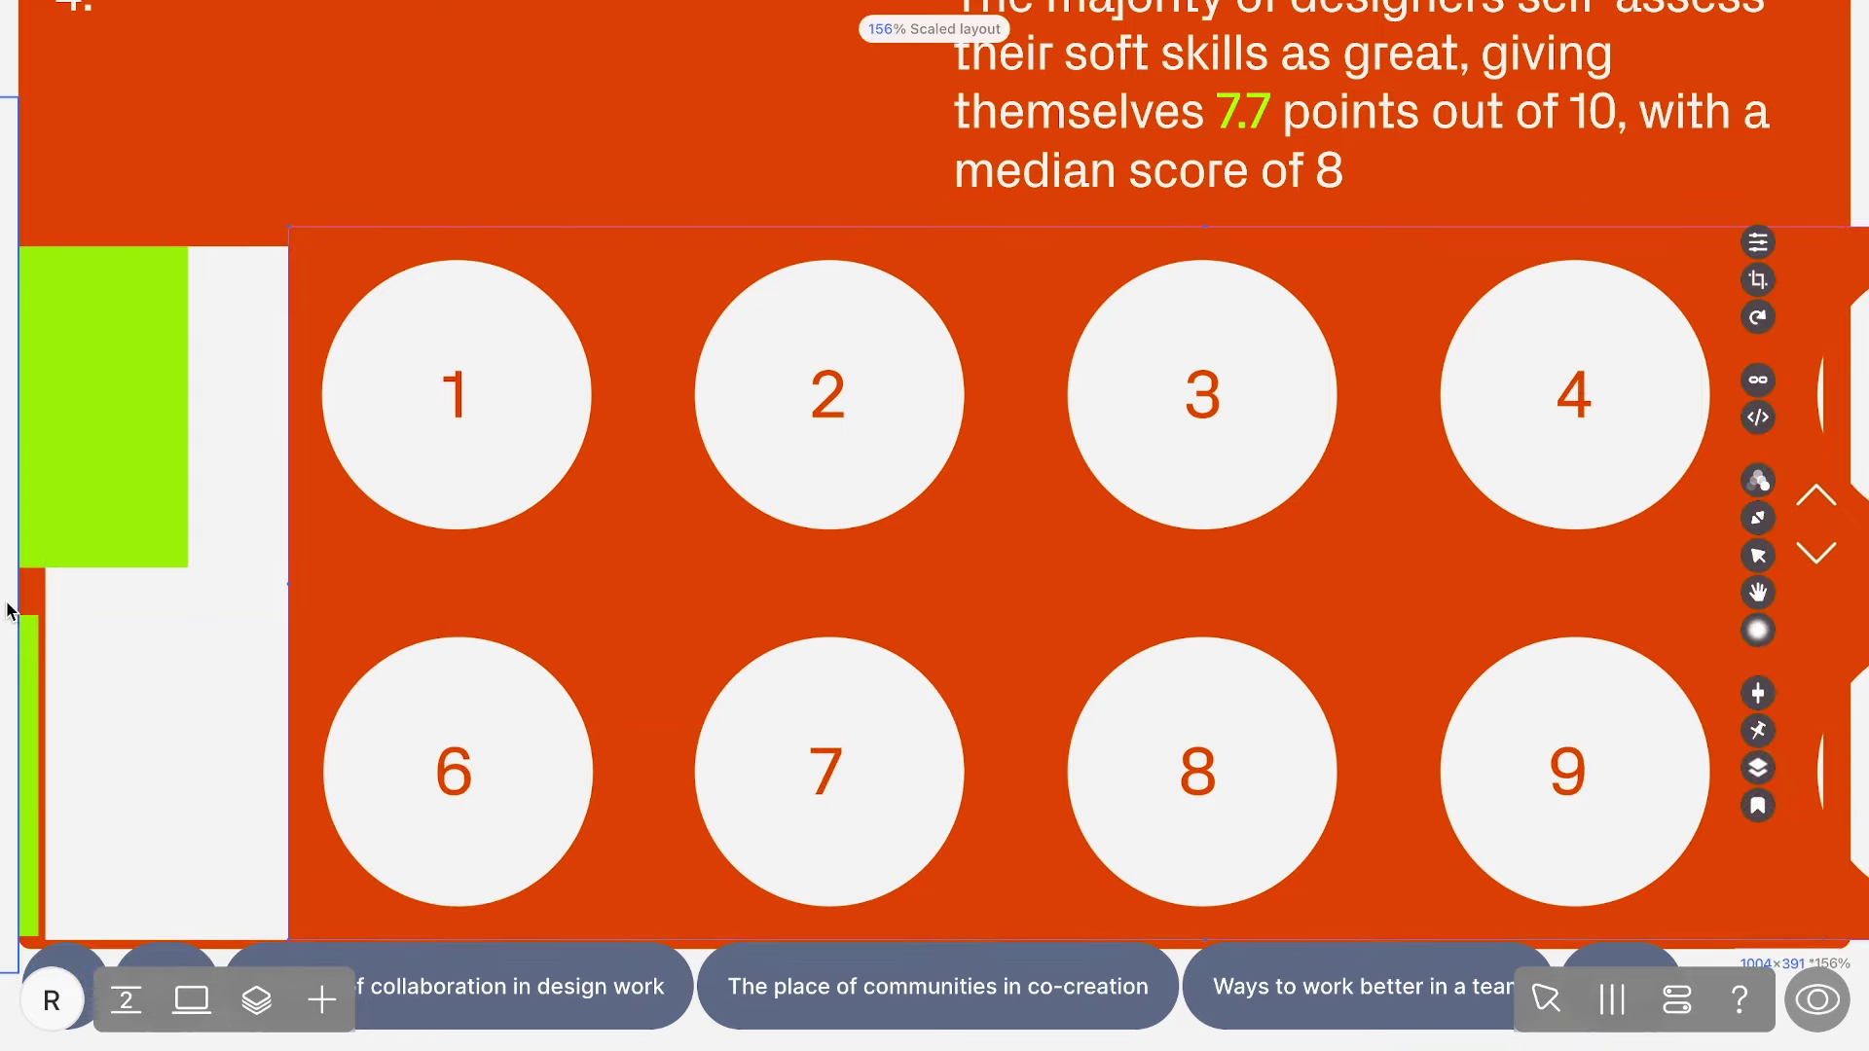
left_click_drag(8, 605, 331, 631)
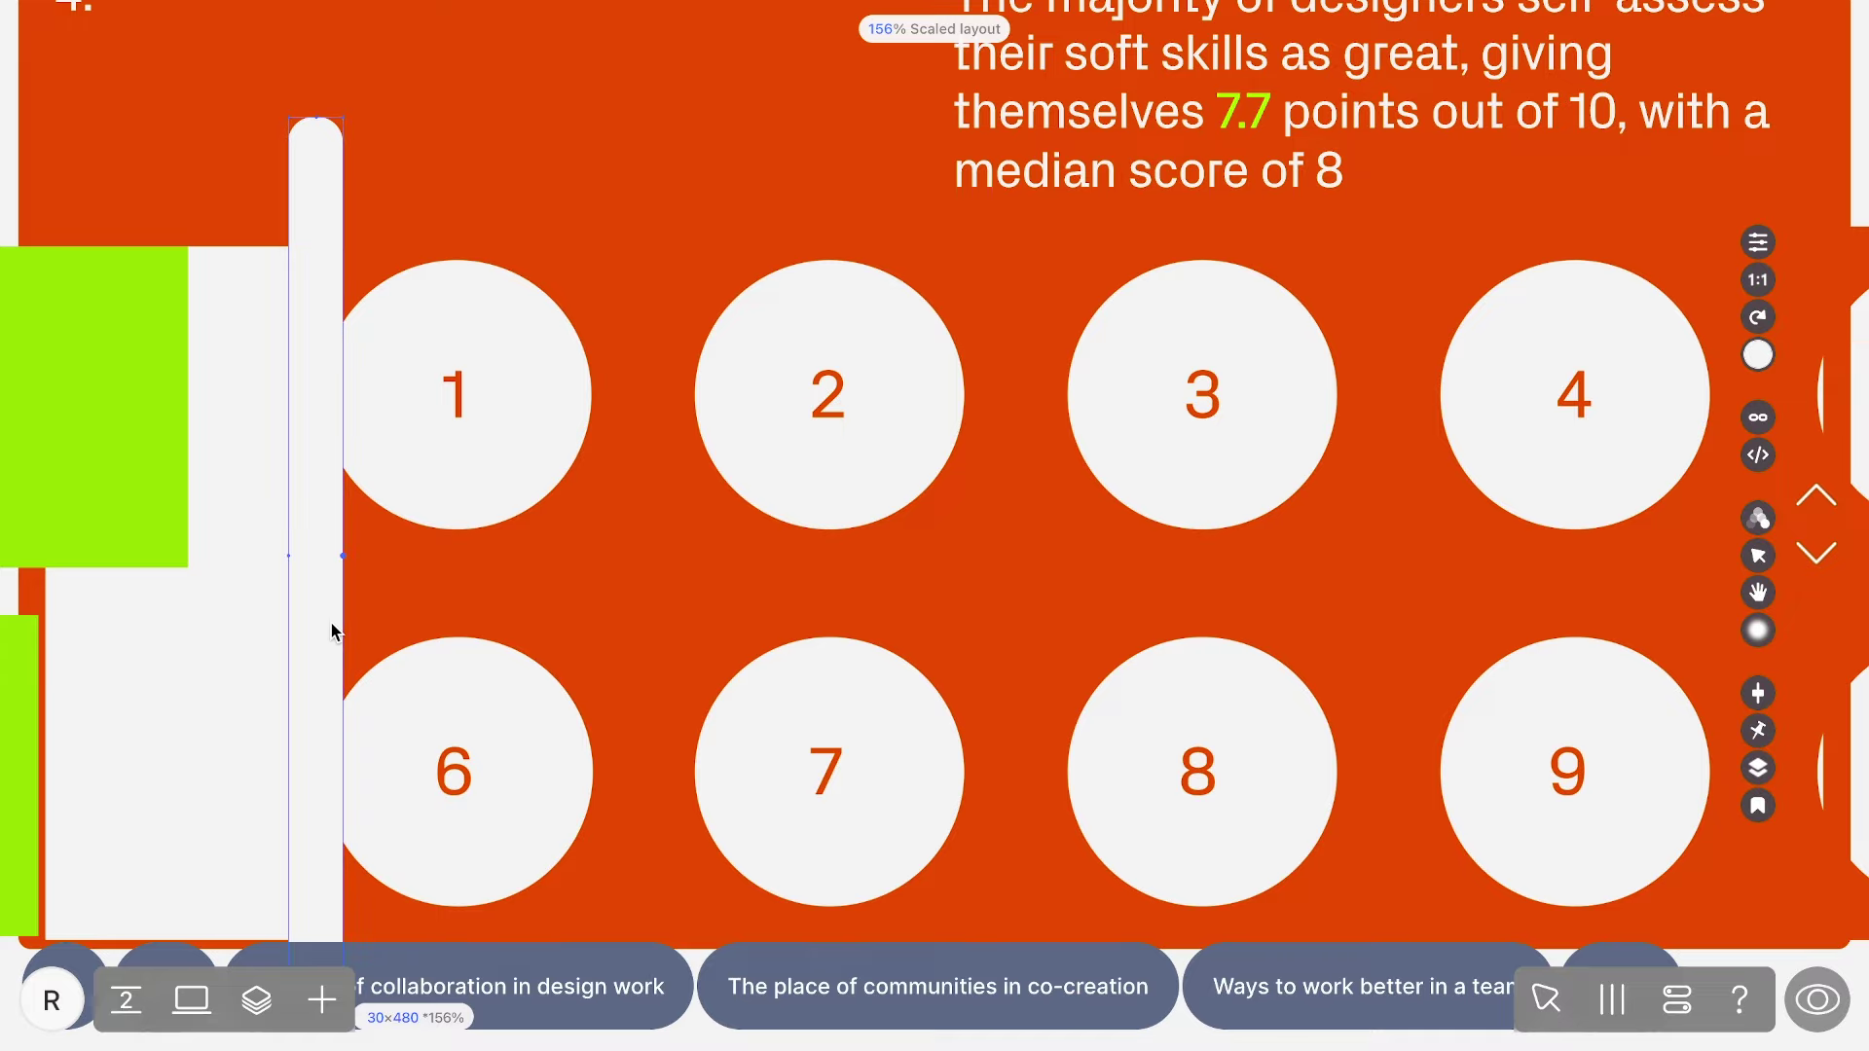
key("ctrl+z")
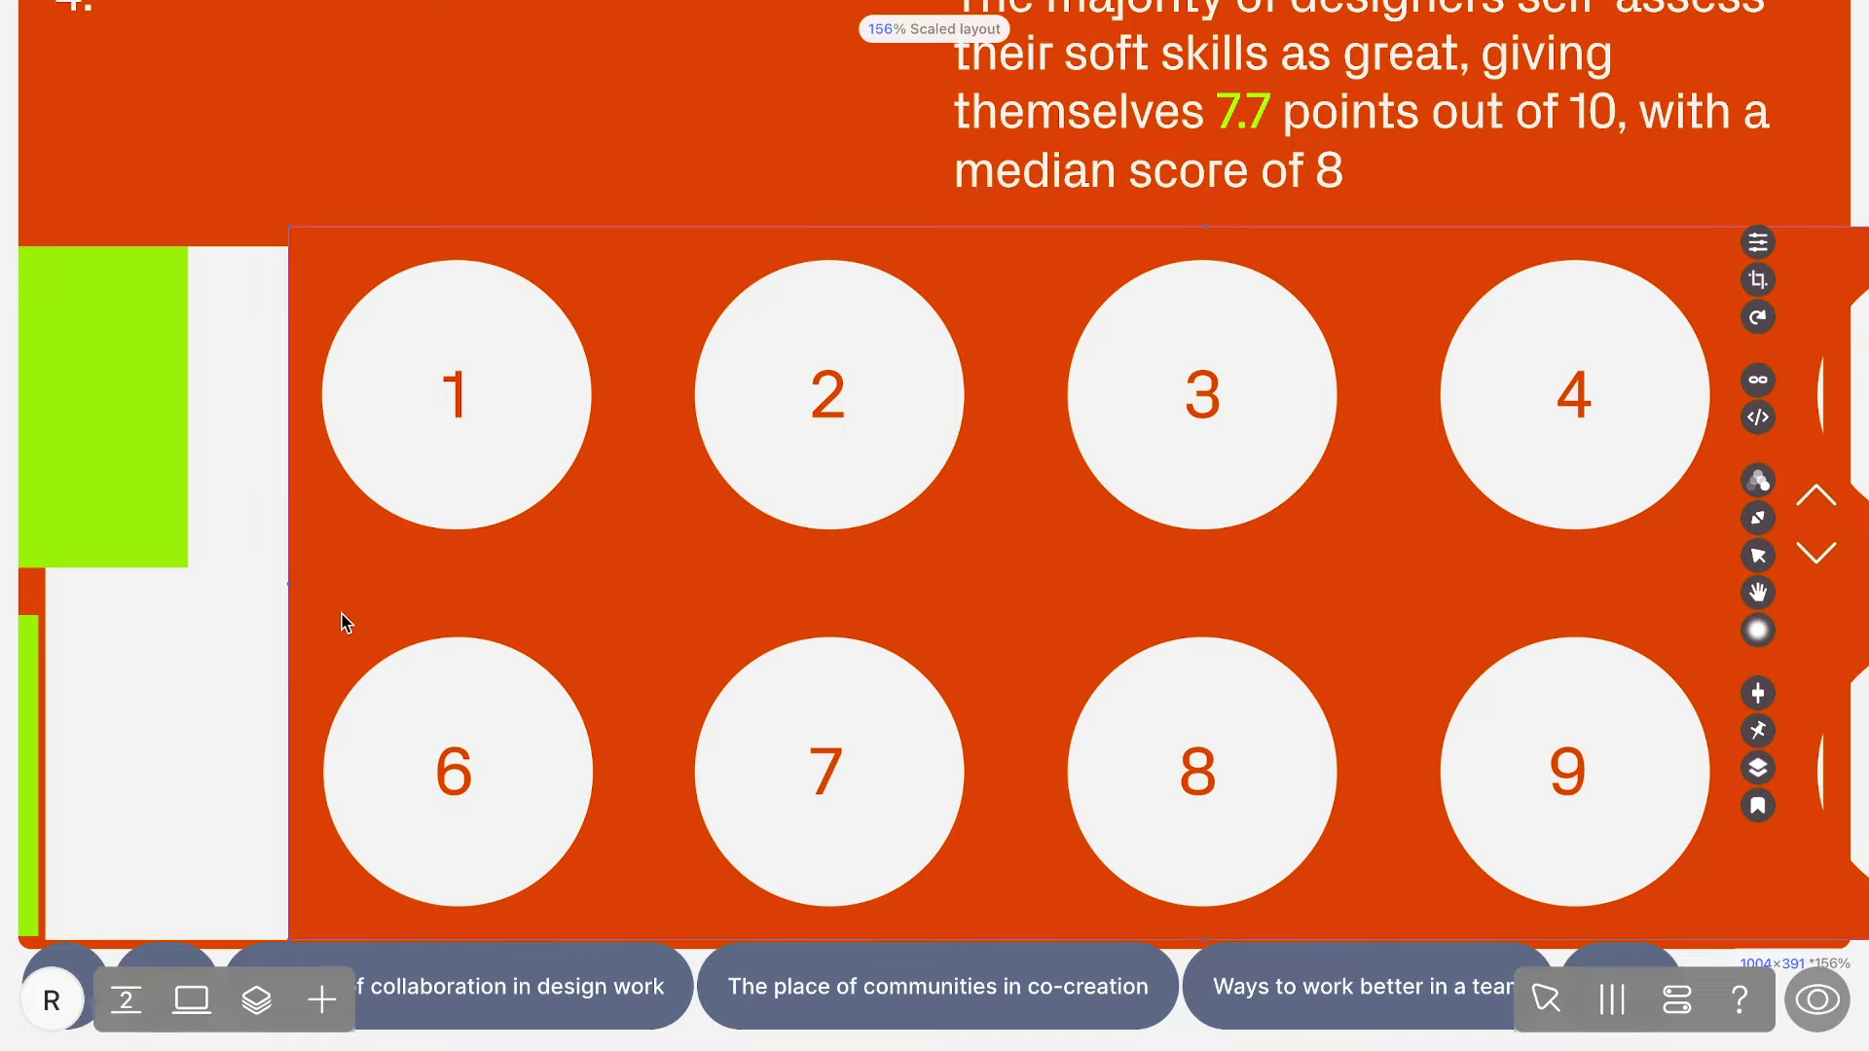
left_click_drag(363, 617, 98, 621)
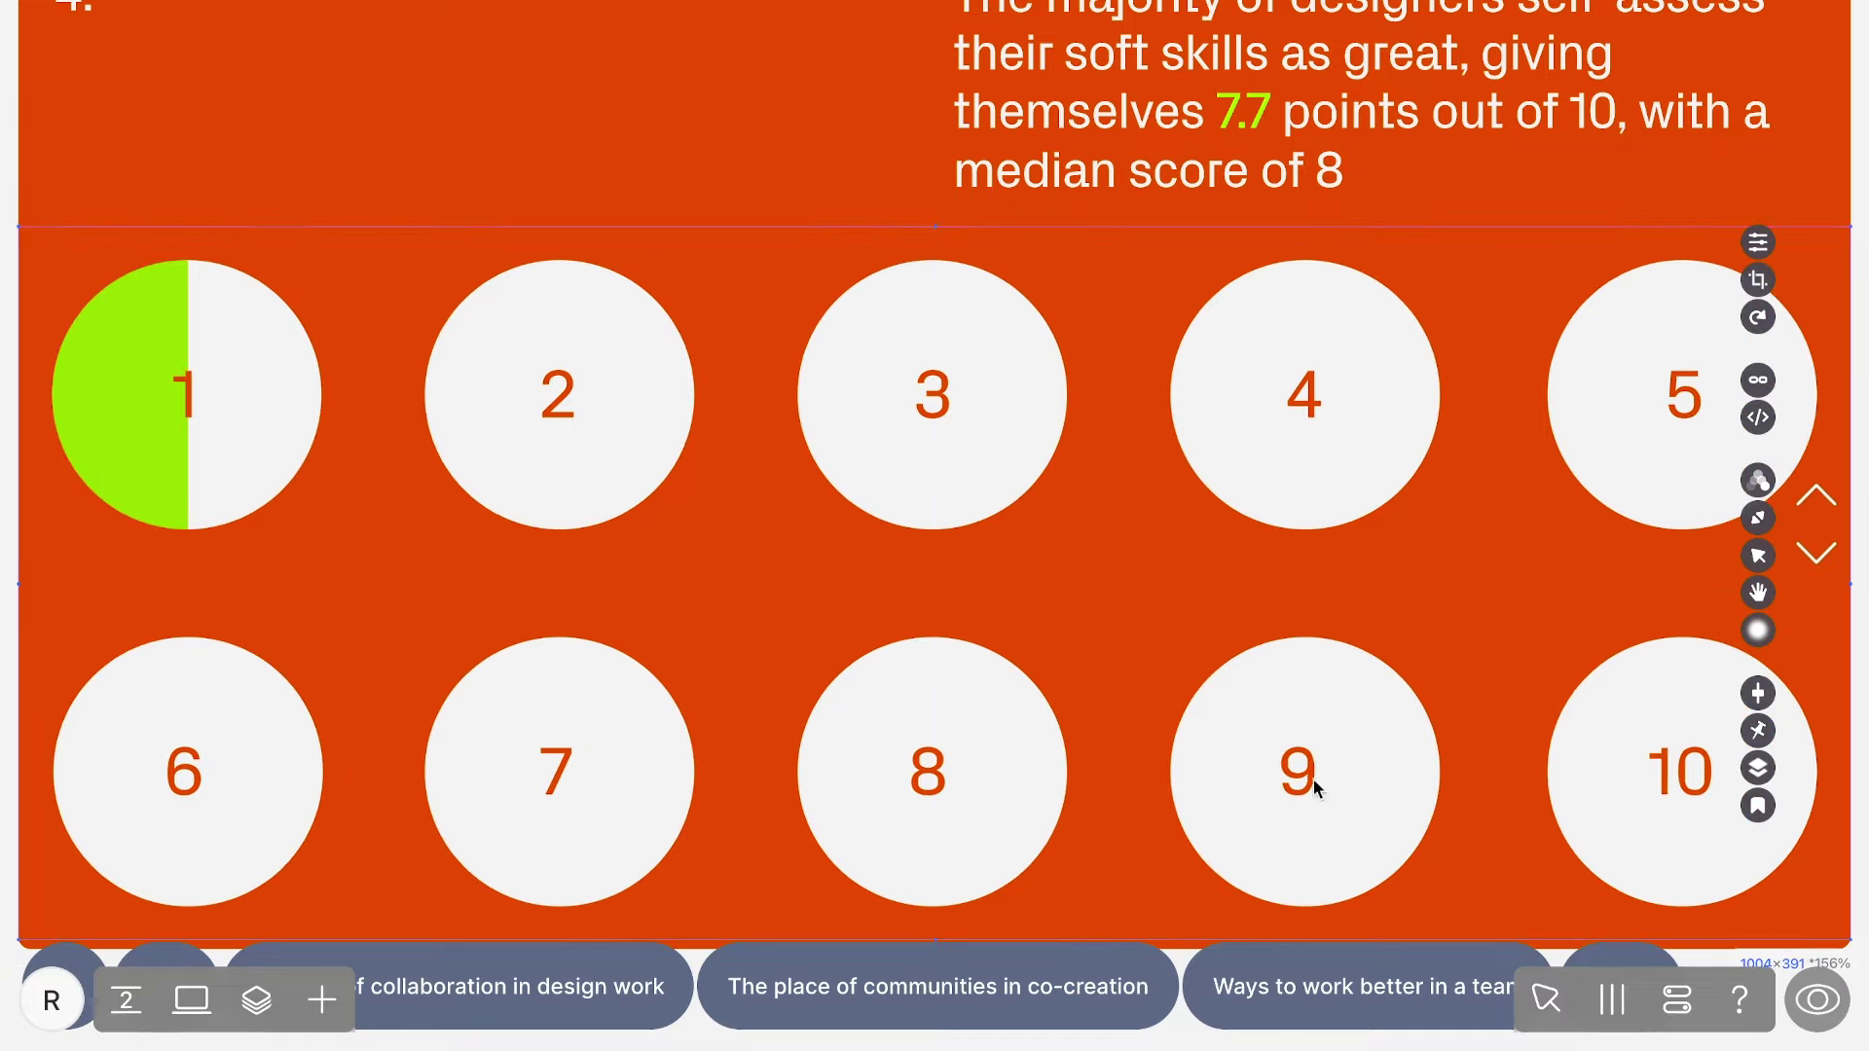
left_click(1817, 1000)
Scroll down, up and down again through the preview to watch the circles fill.
scroll(1539, 577, "down", 7)
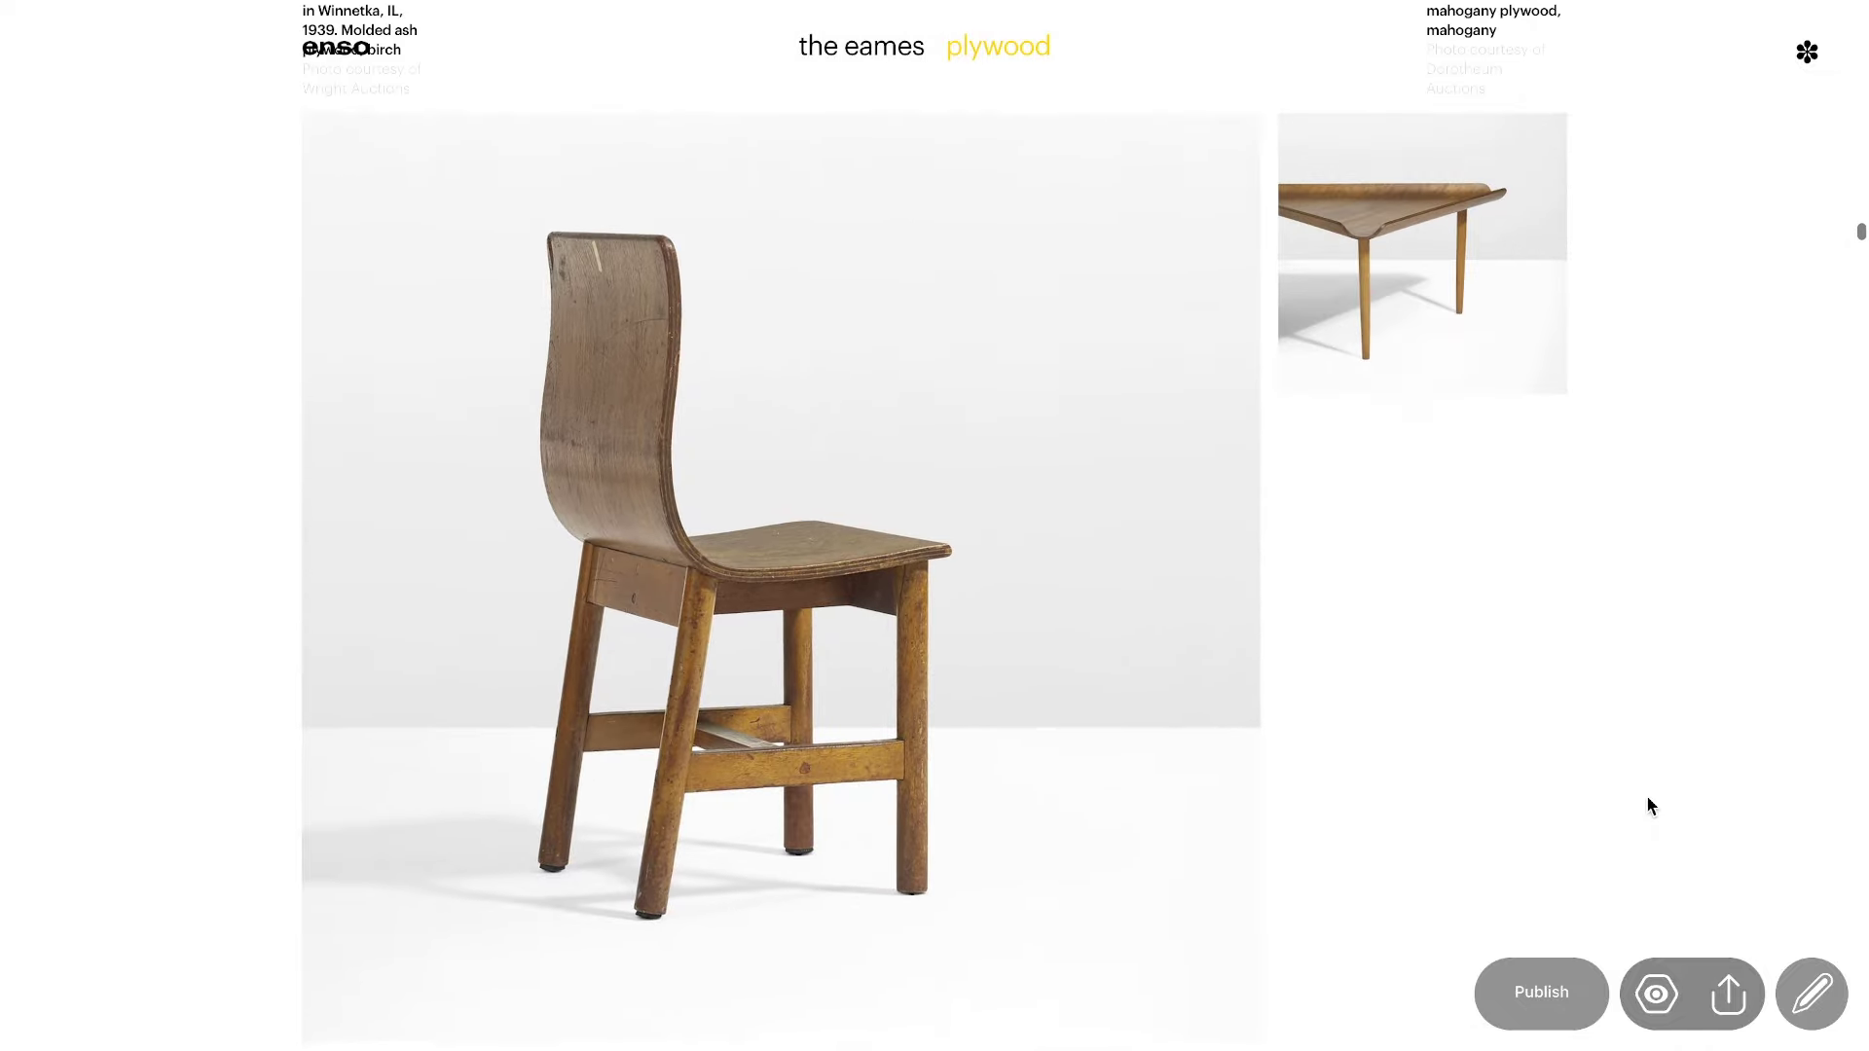
scroll(1645, 795, "up", 4)
scroll(1645, 794, "down", 5)
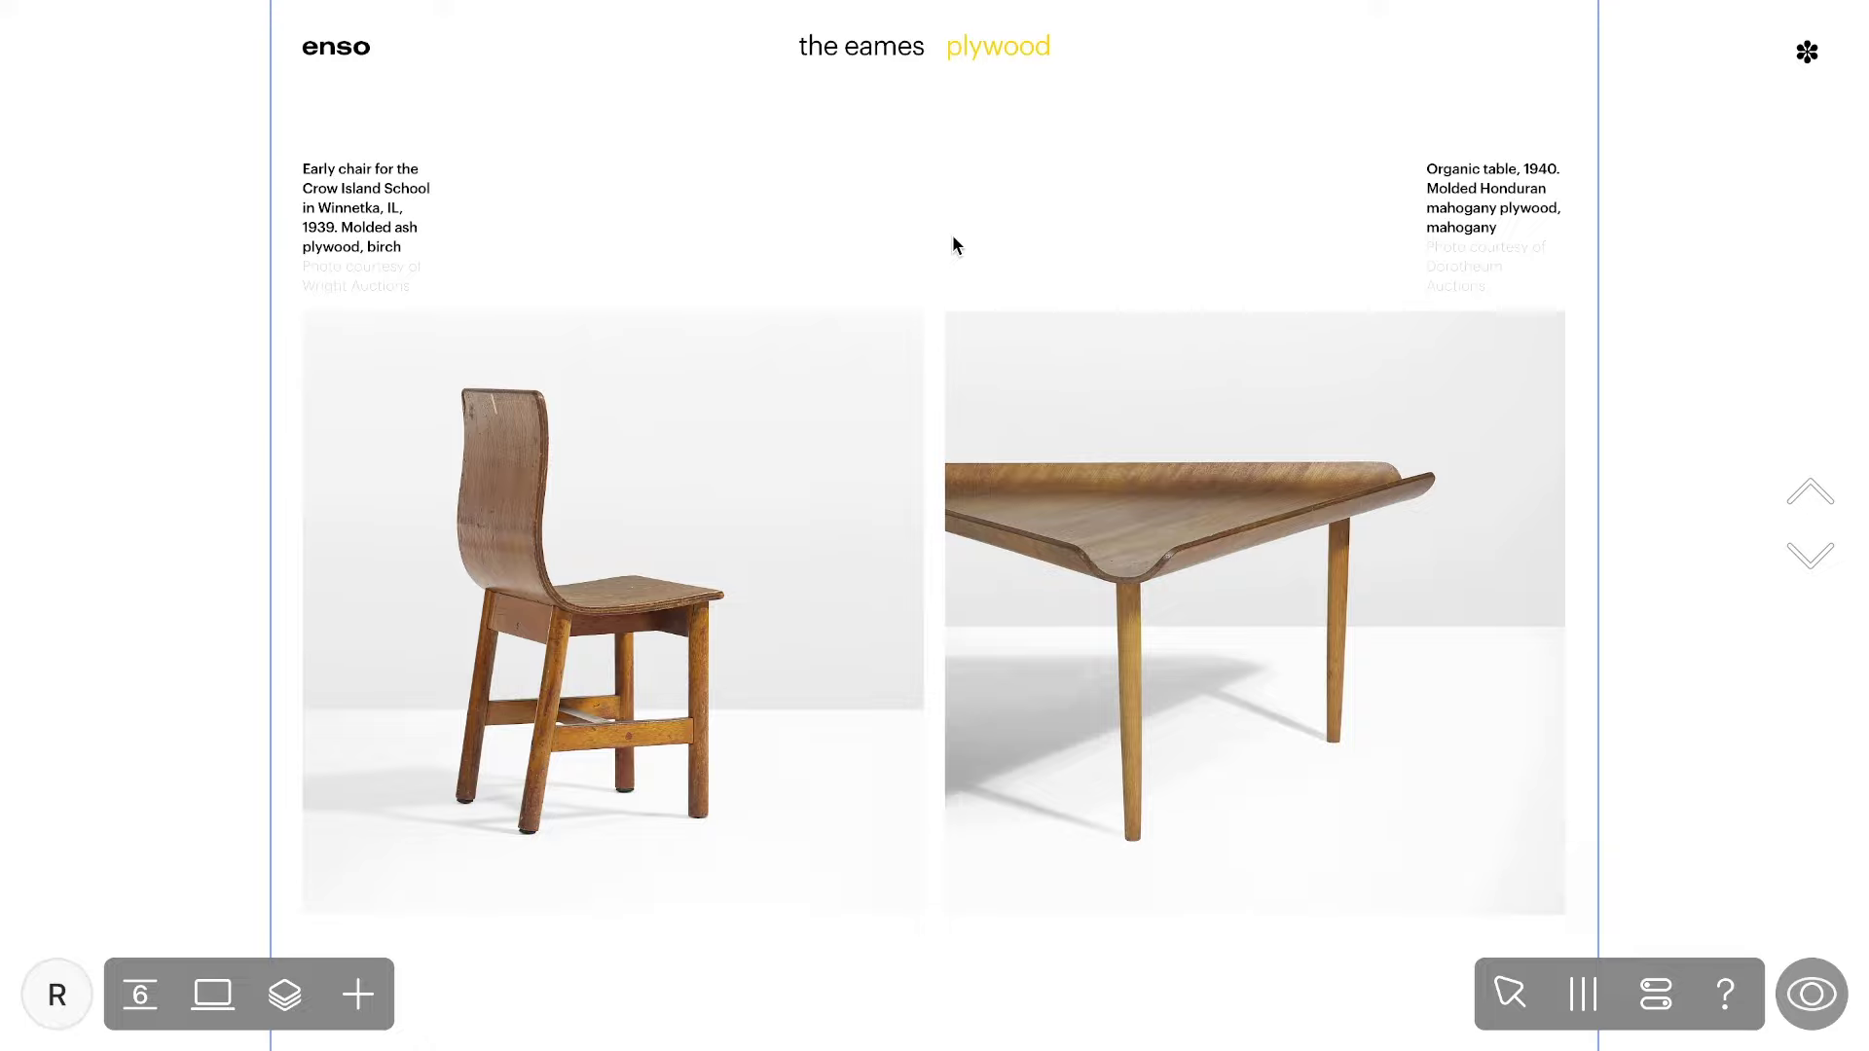
Give the chair photo a centre-start scroll animation at 0.5x, moving from 186 to 180.
left_click(820, 511)
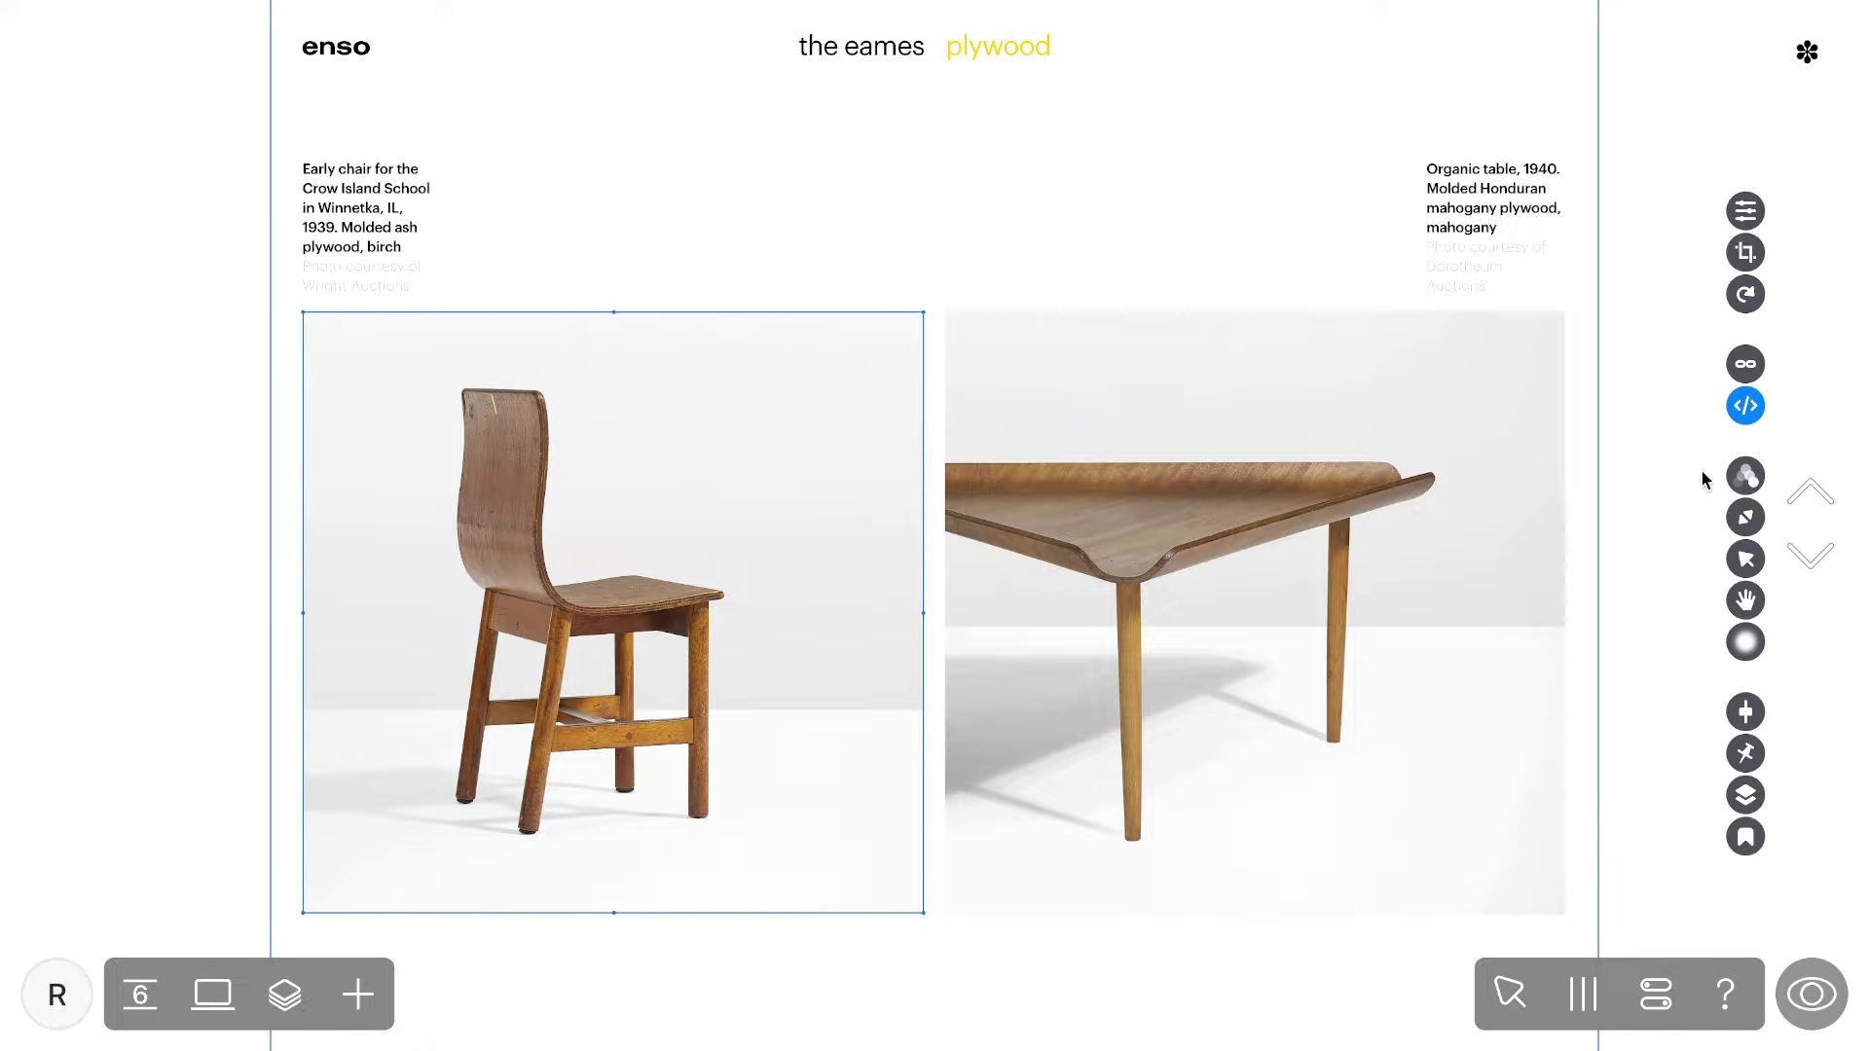
left_click(1745, 475)
left_click(1616, 476)
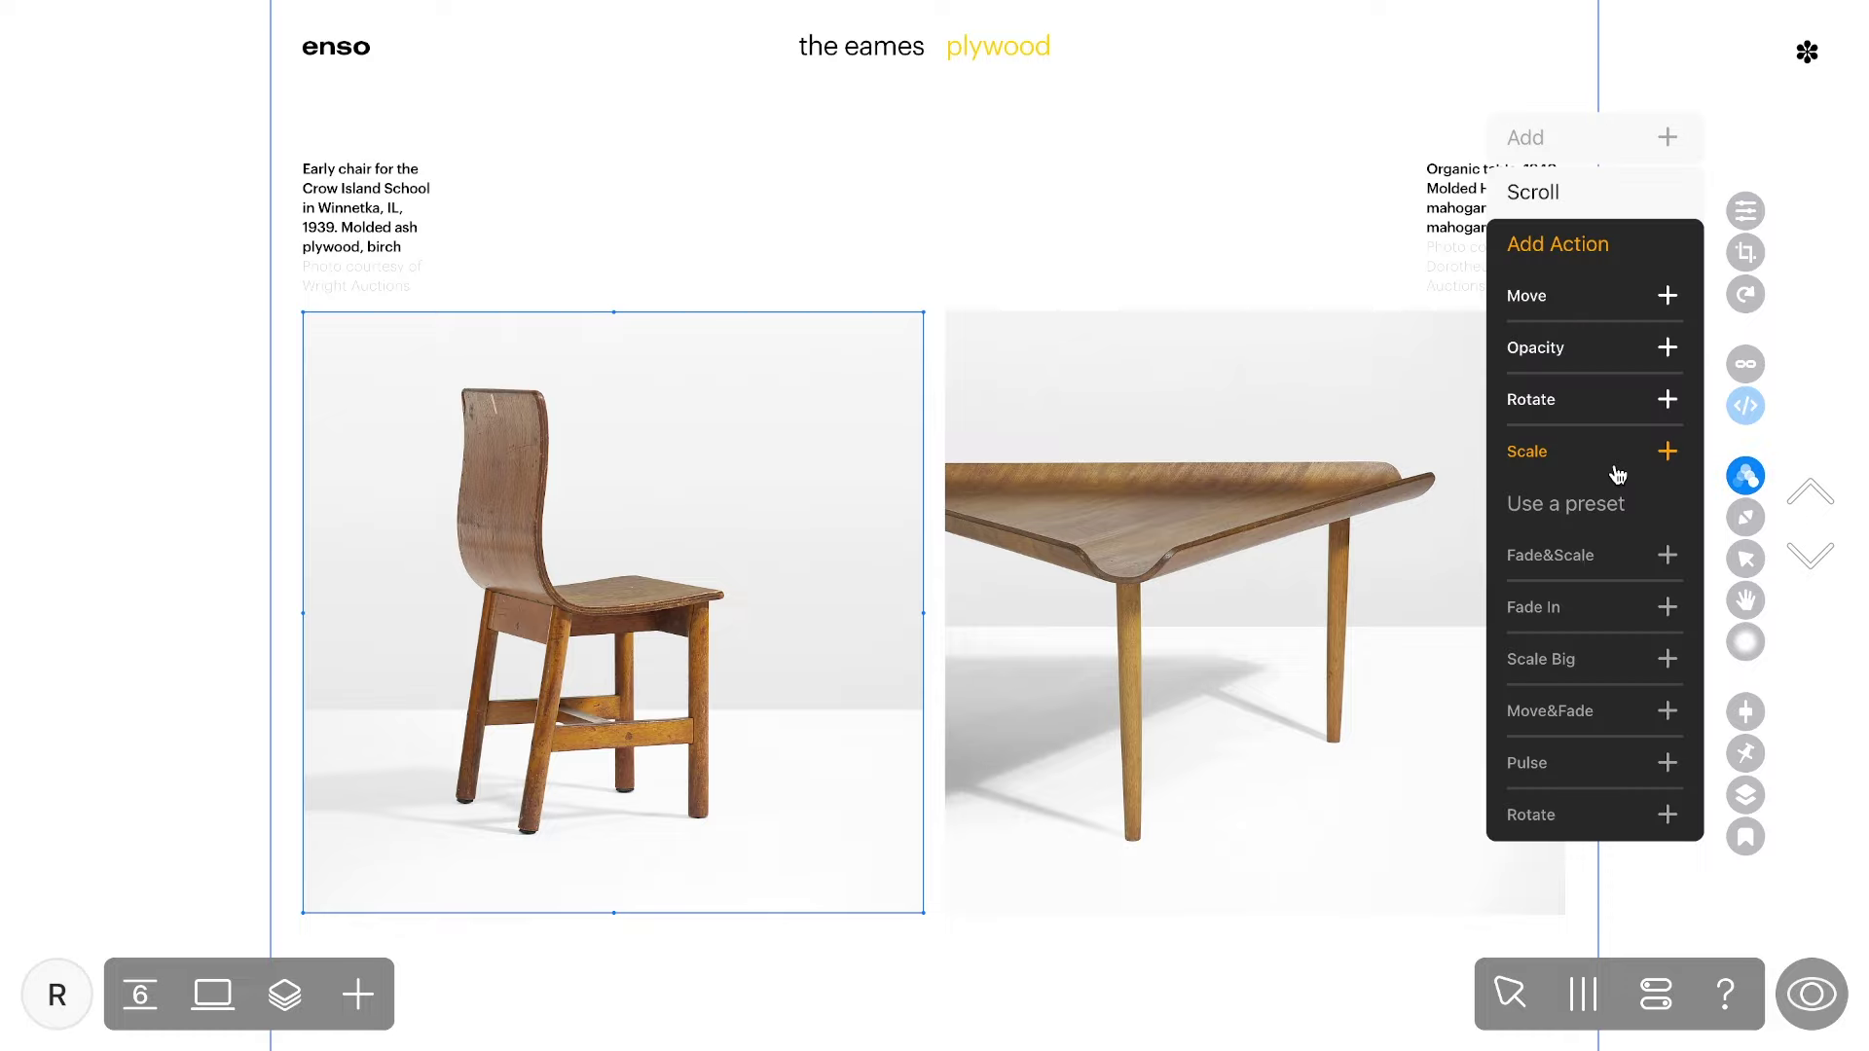
left_click(1606, 297)
left_click(1540, 336)
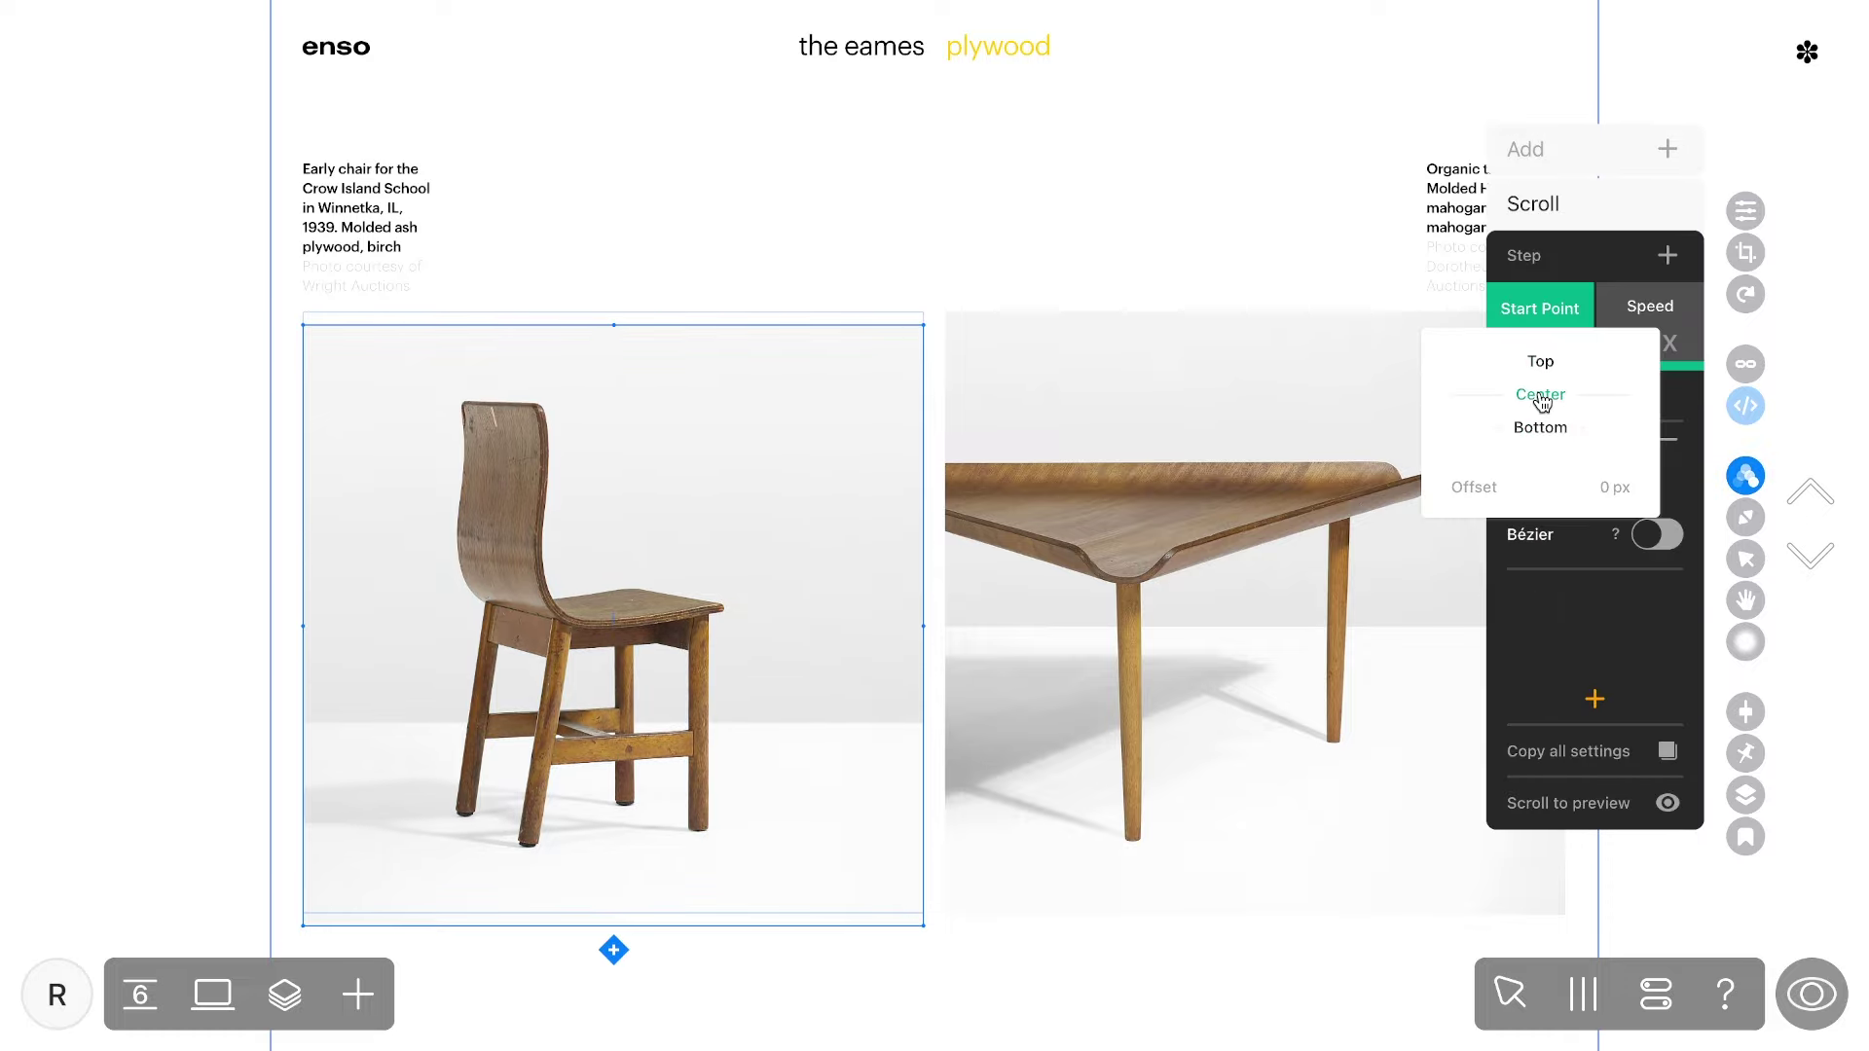
left_click(1654, 318)
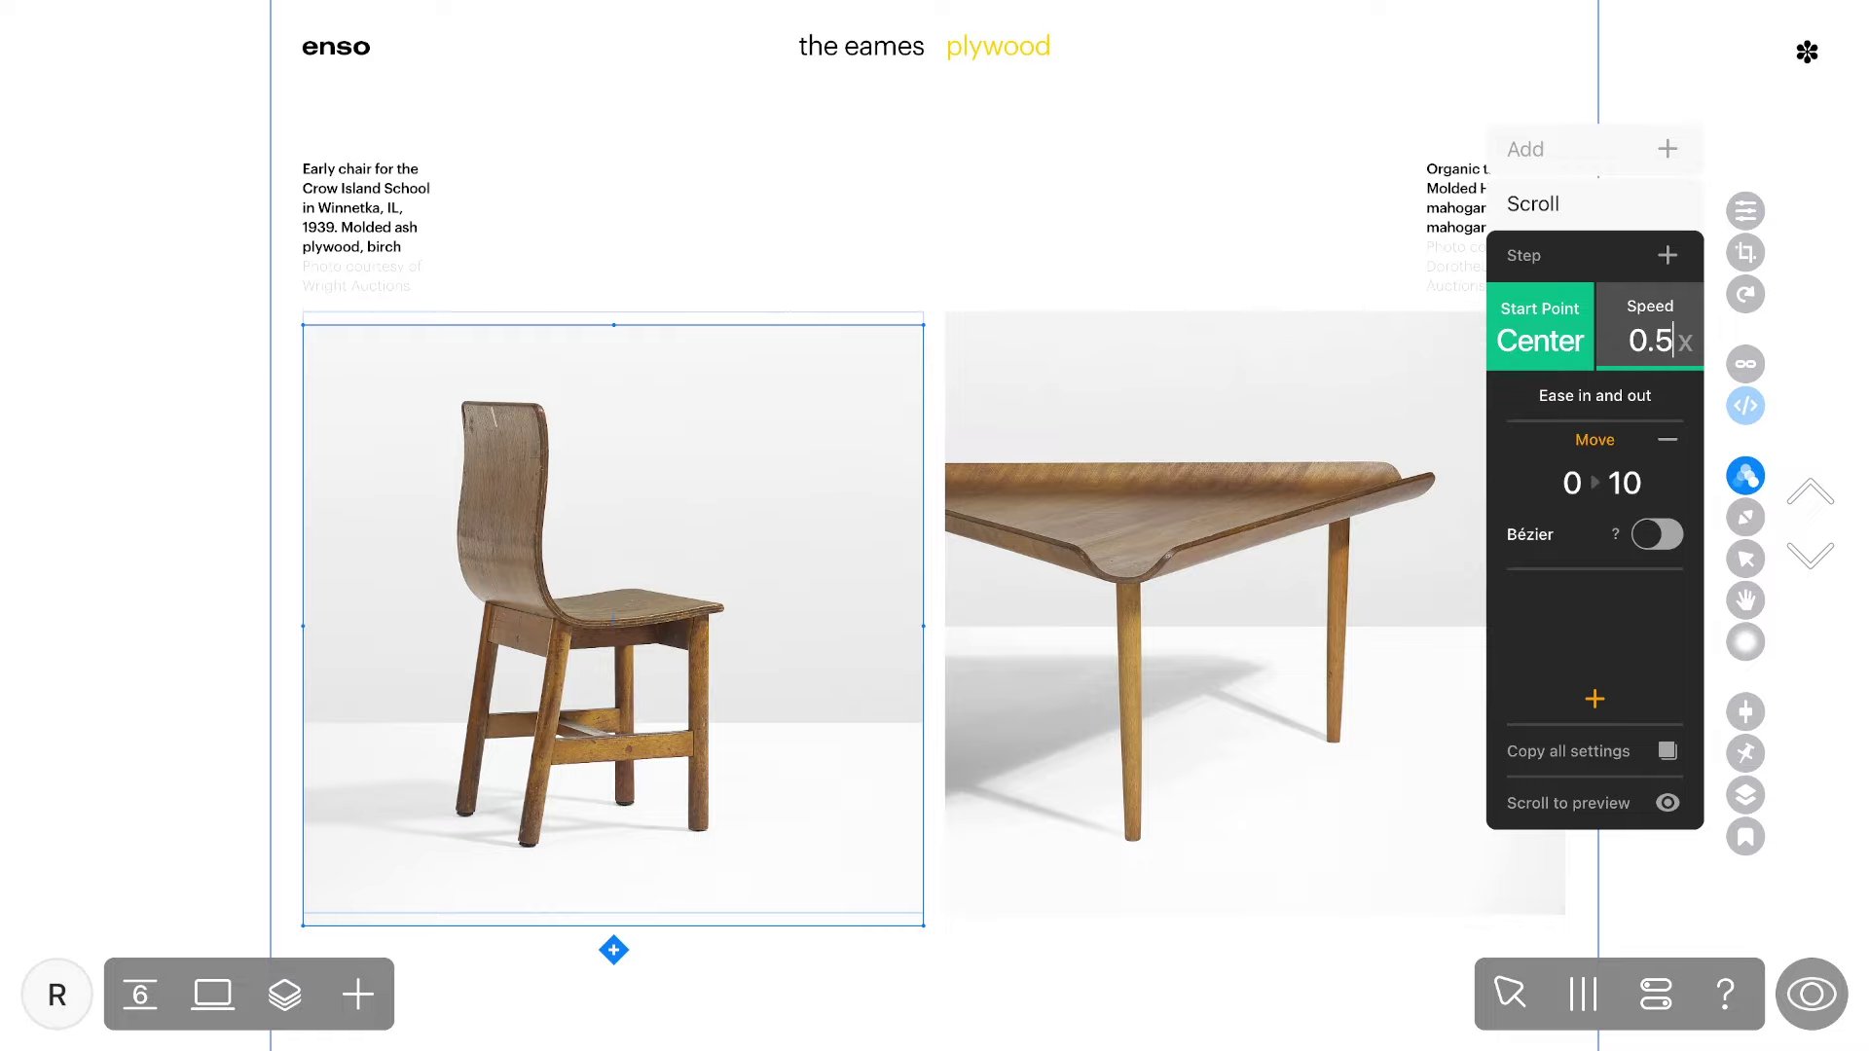
left_click(1571, 484)
type("186")
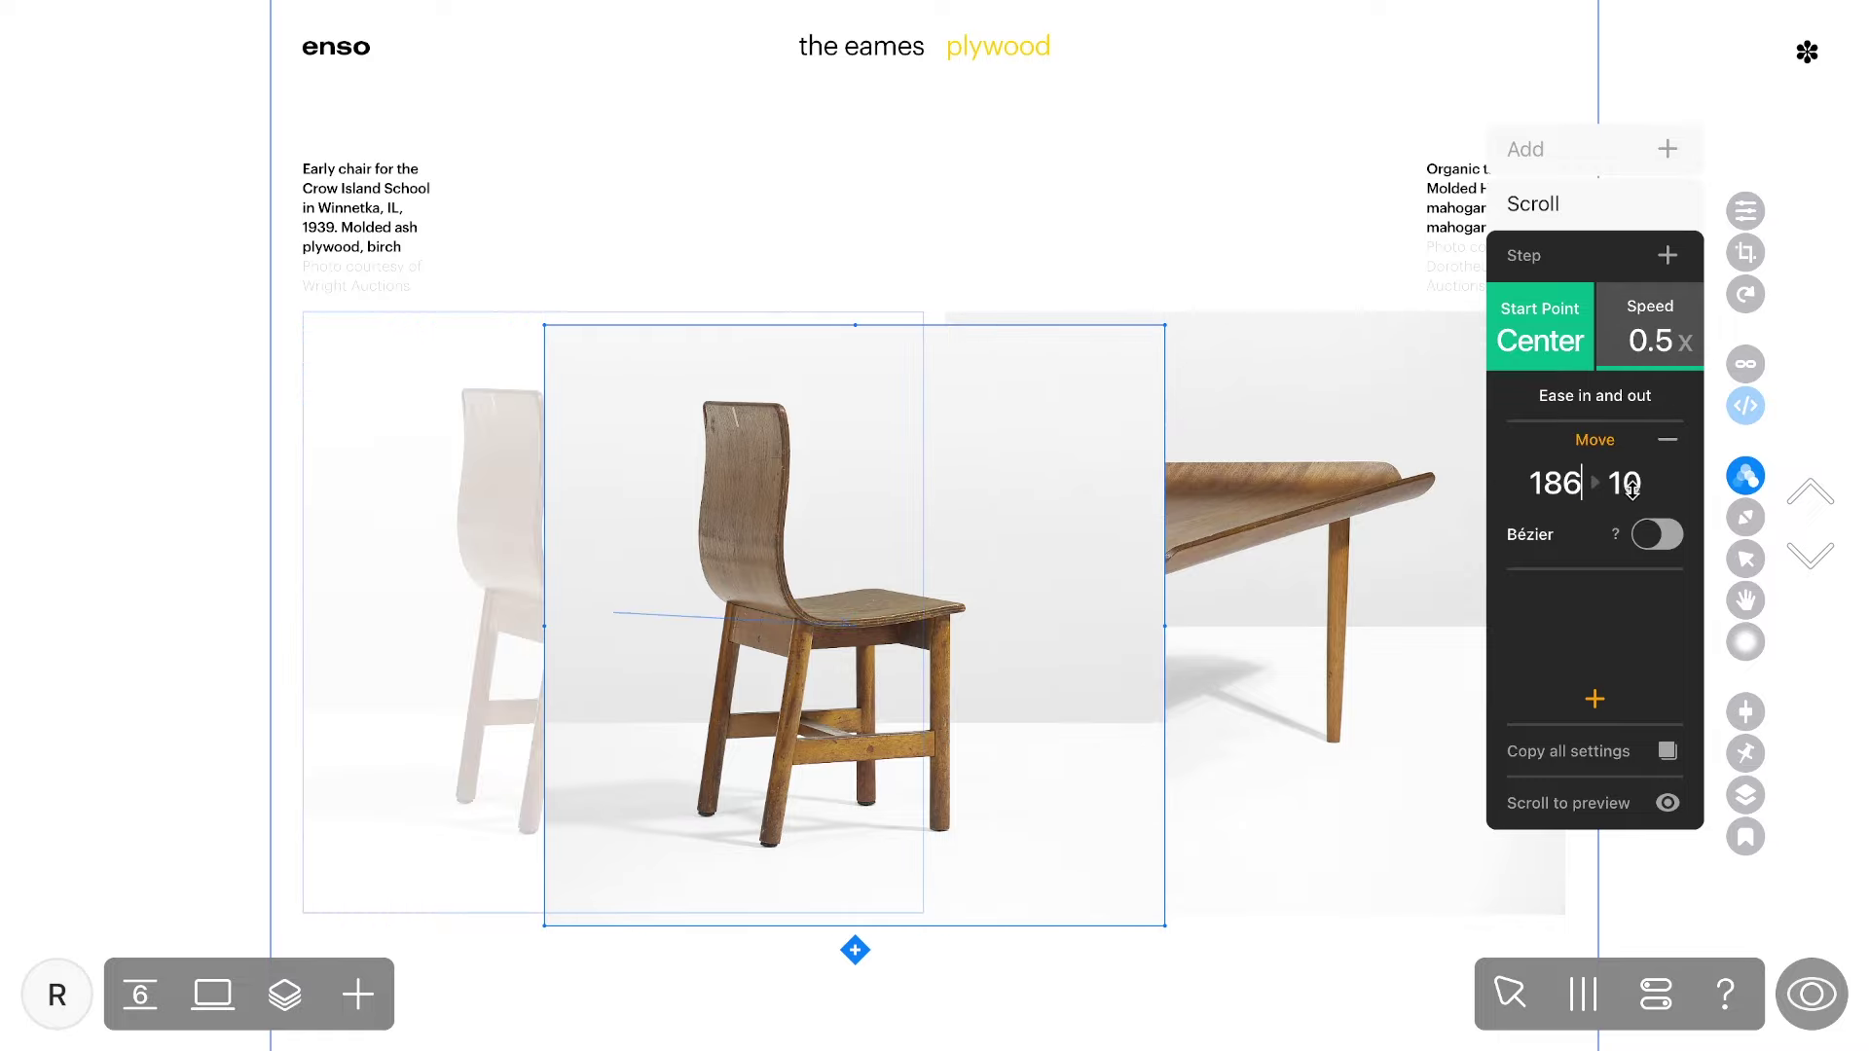
key("Tab")
type("180")
Add a Scale action growing the chair photo from 100 to 178.
left_click(1594, 699)
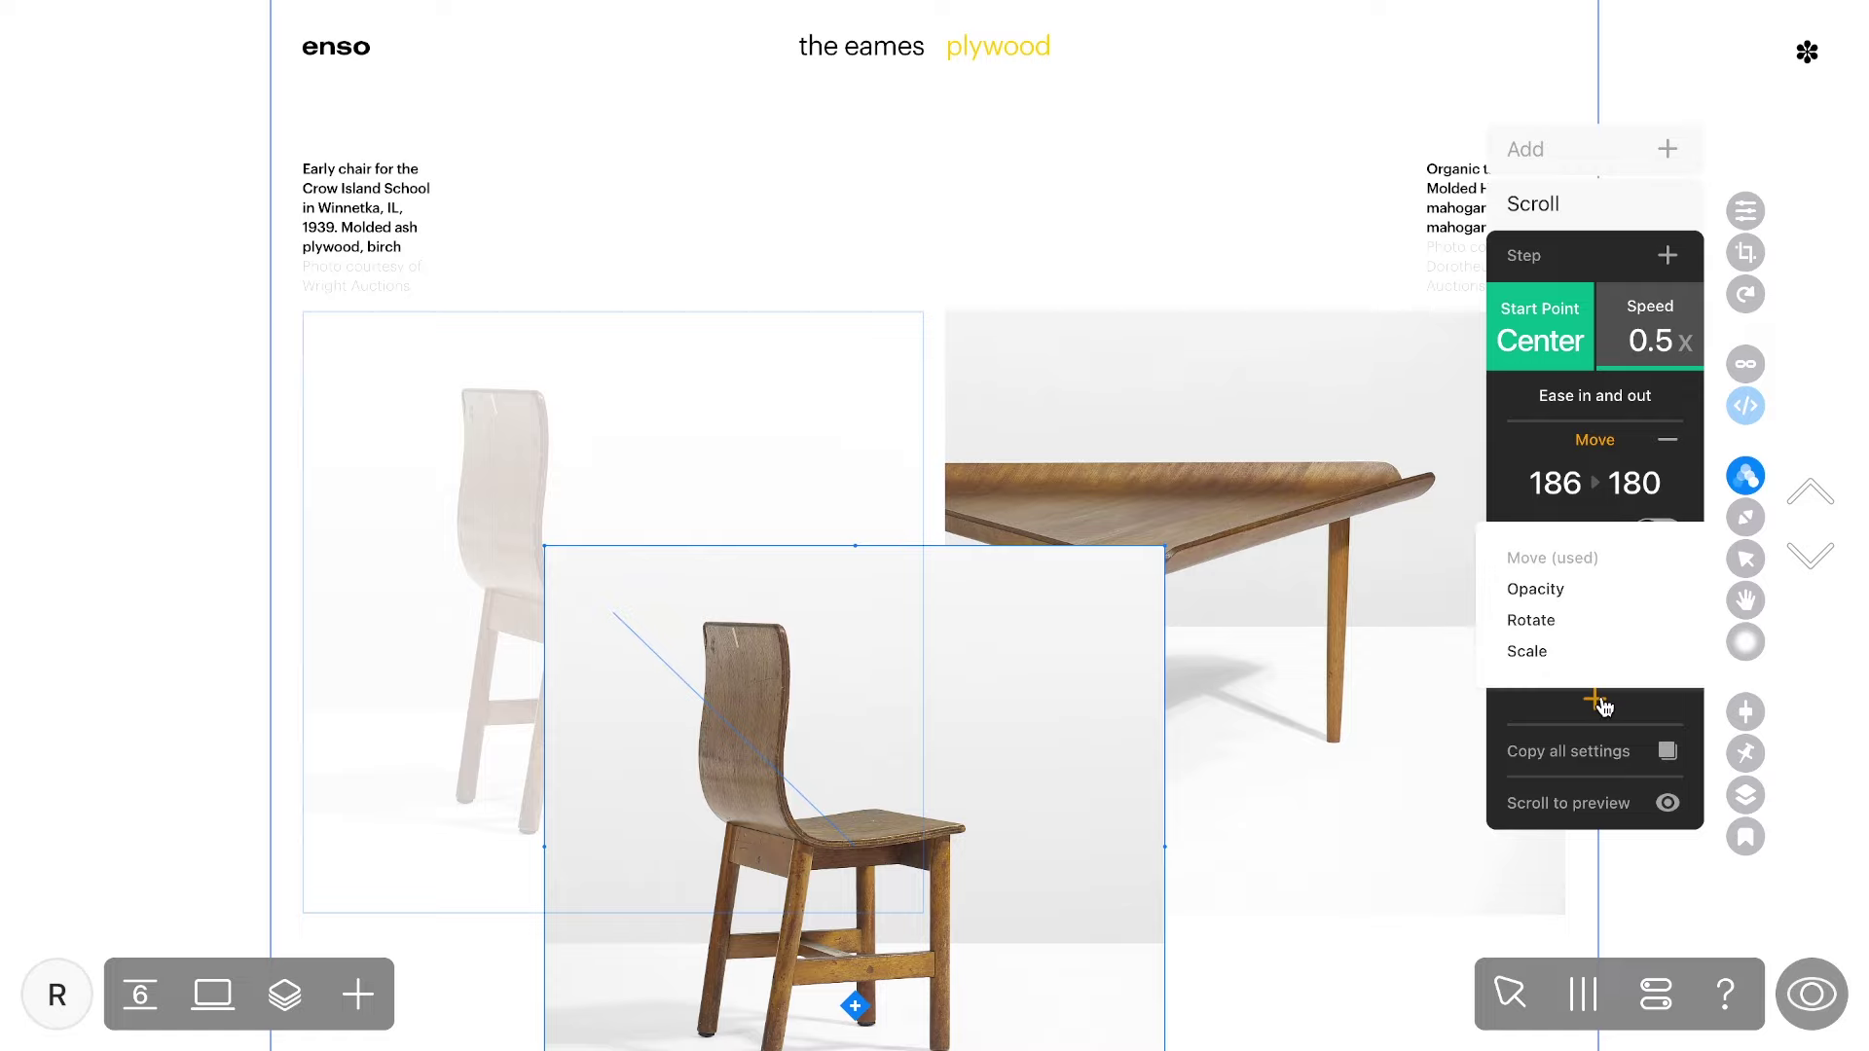
left_click(1549, 650)
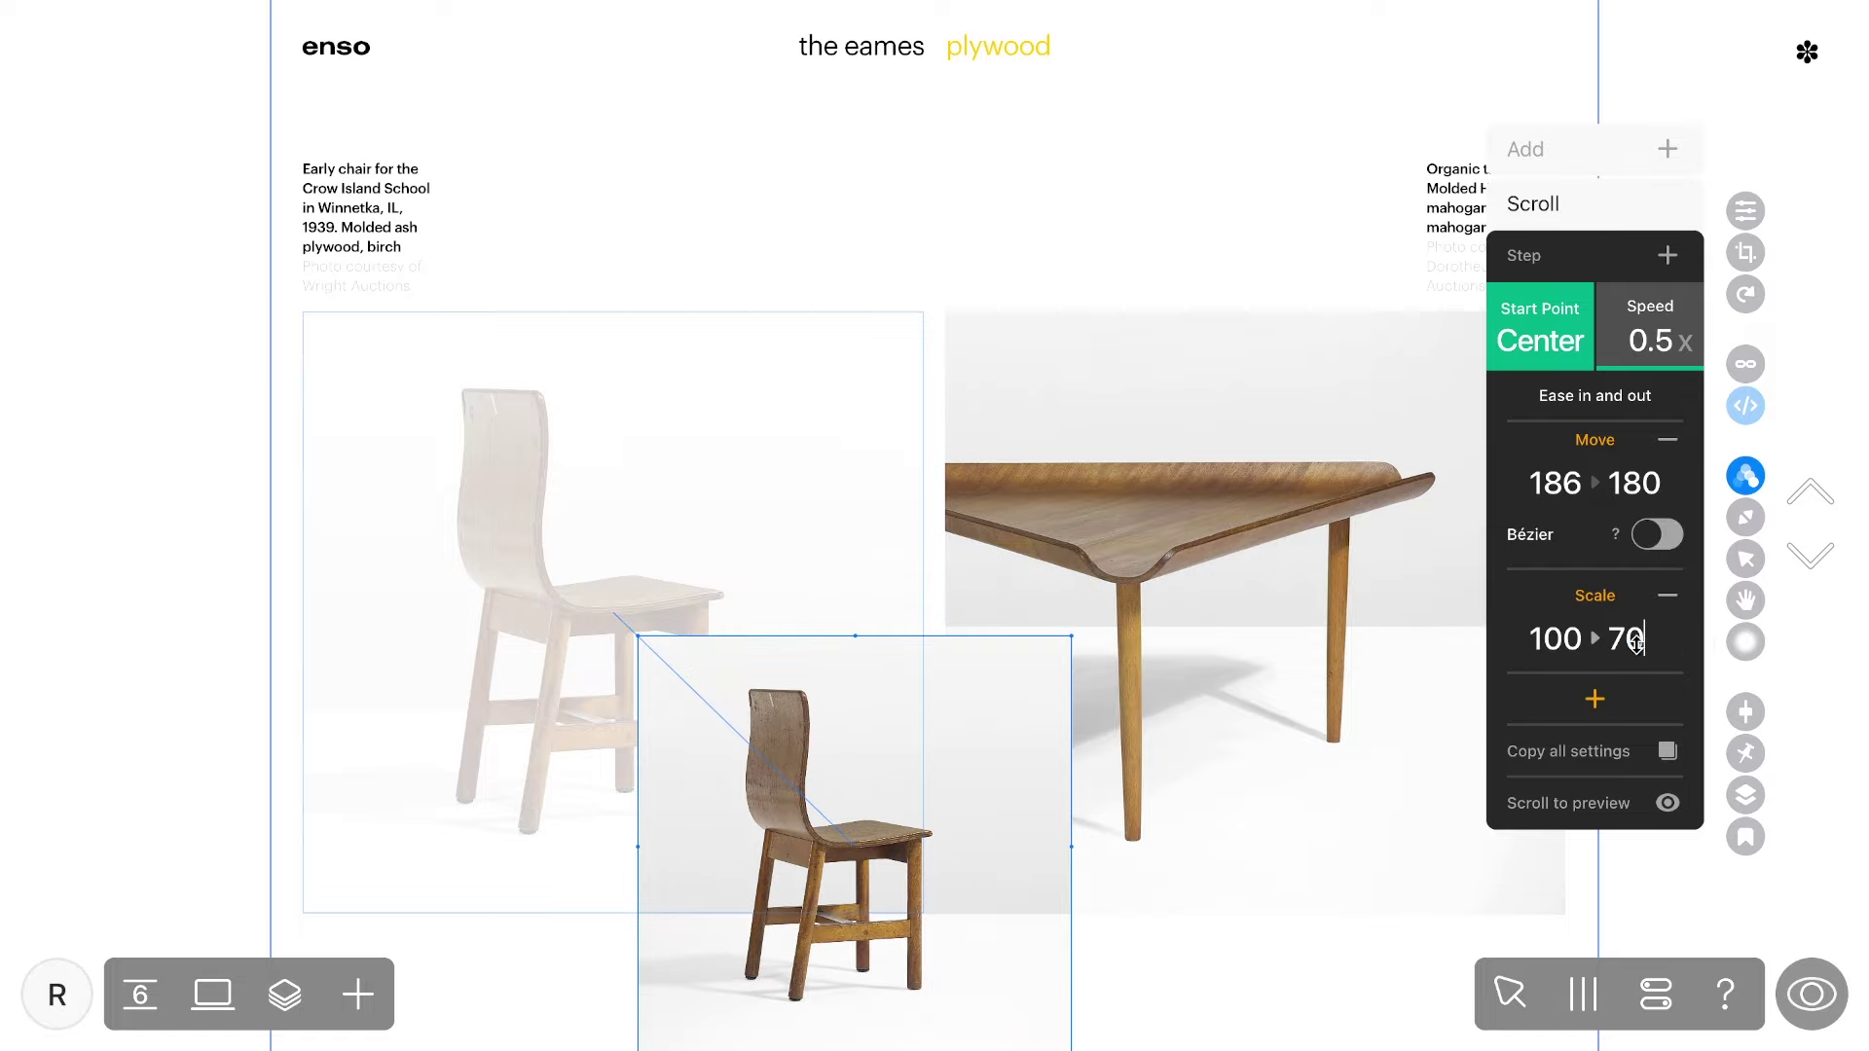
double_click(1626, 639)
type("178")
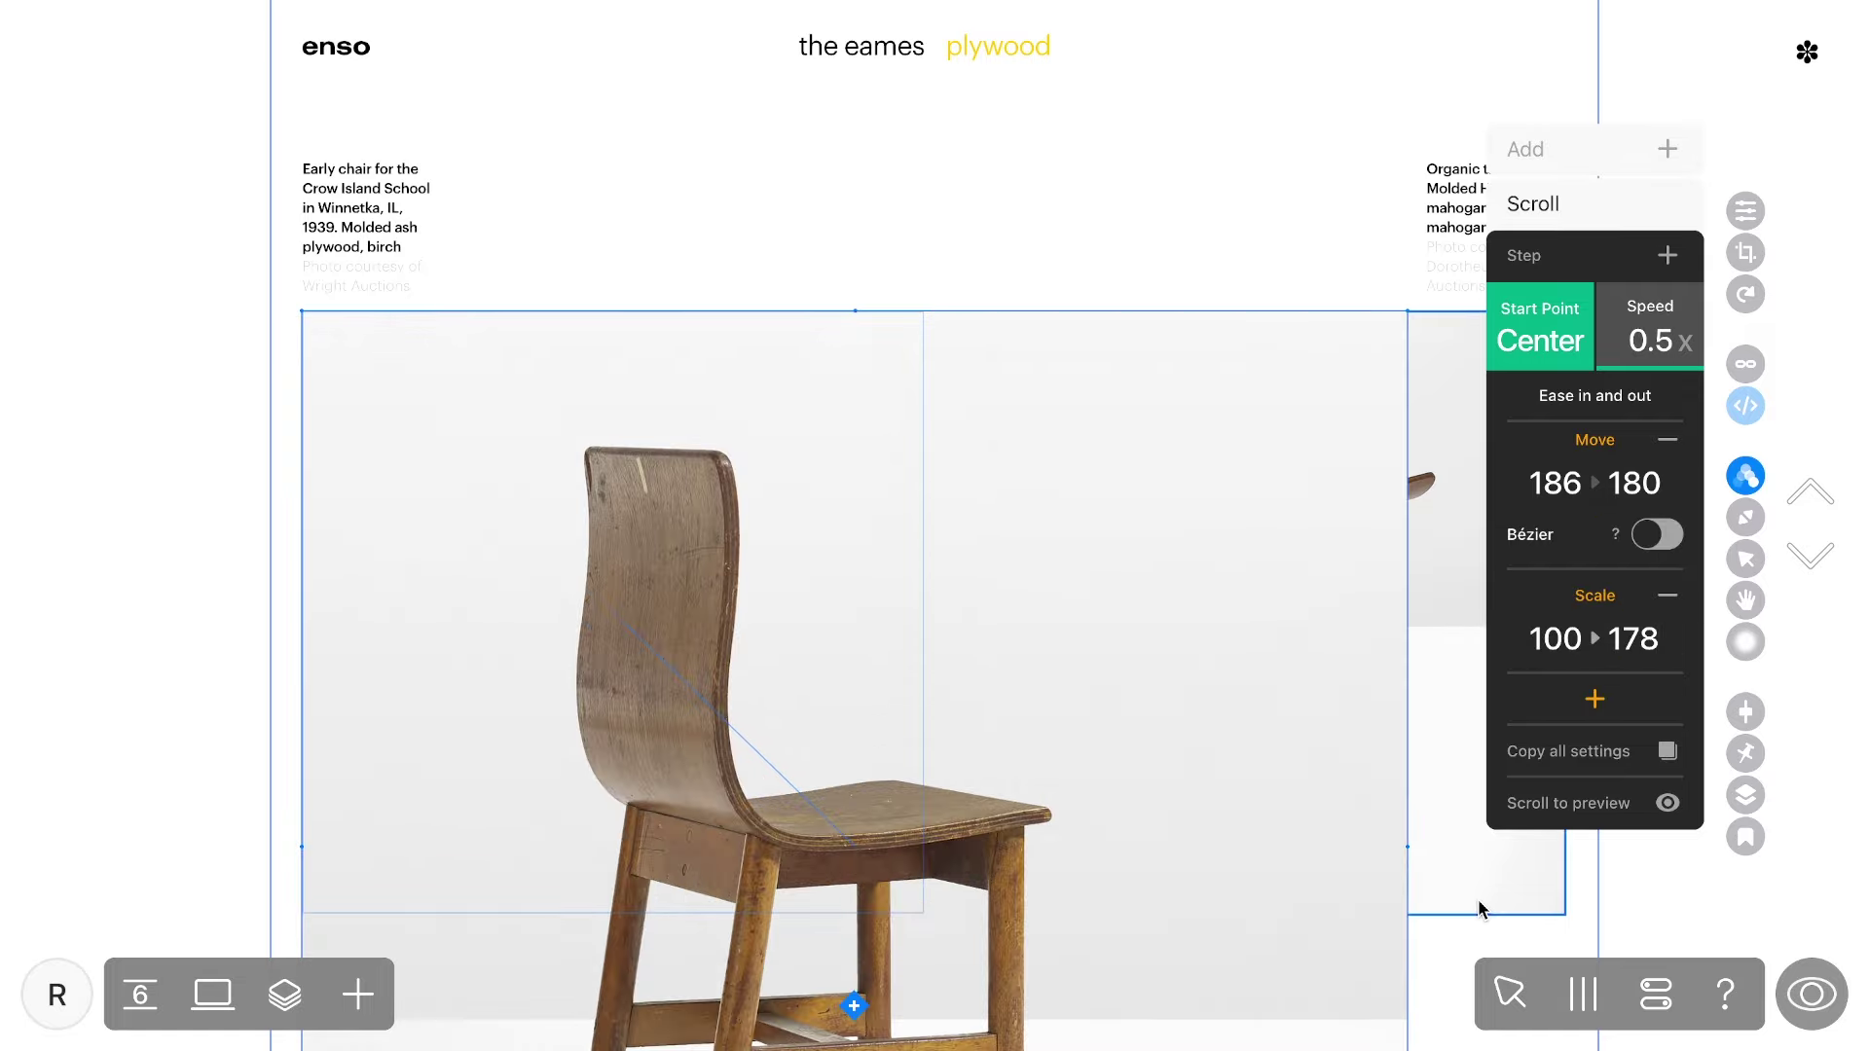
left_click(1479, 909)
Give the table photo a slowed, centre-start scroll animation moving from 186 to -180.
left_click(1745, 475)
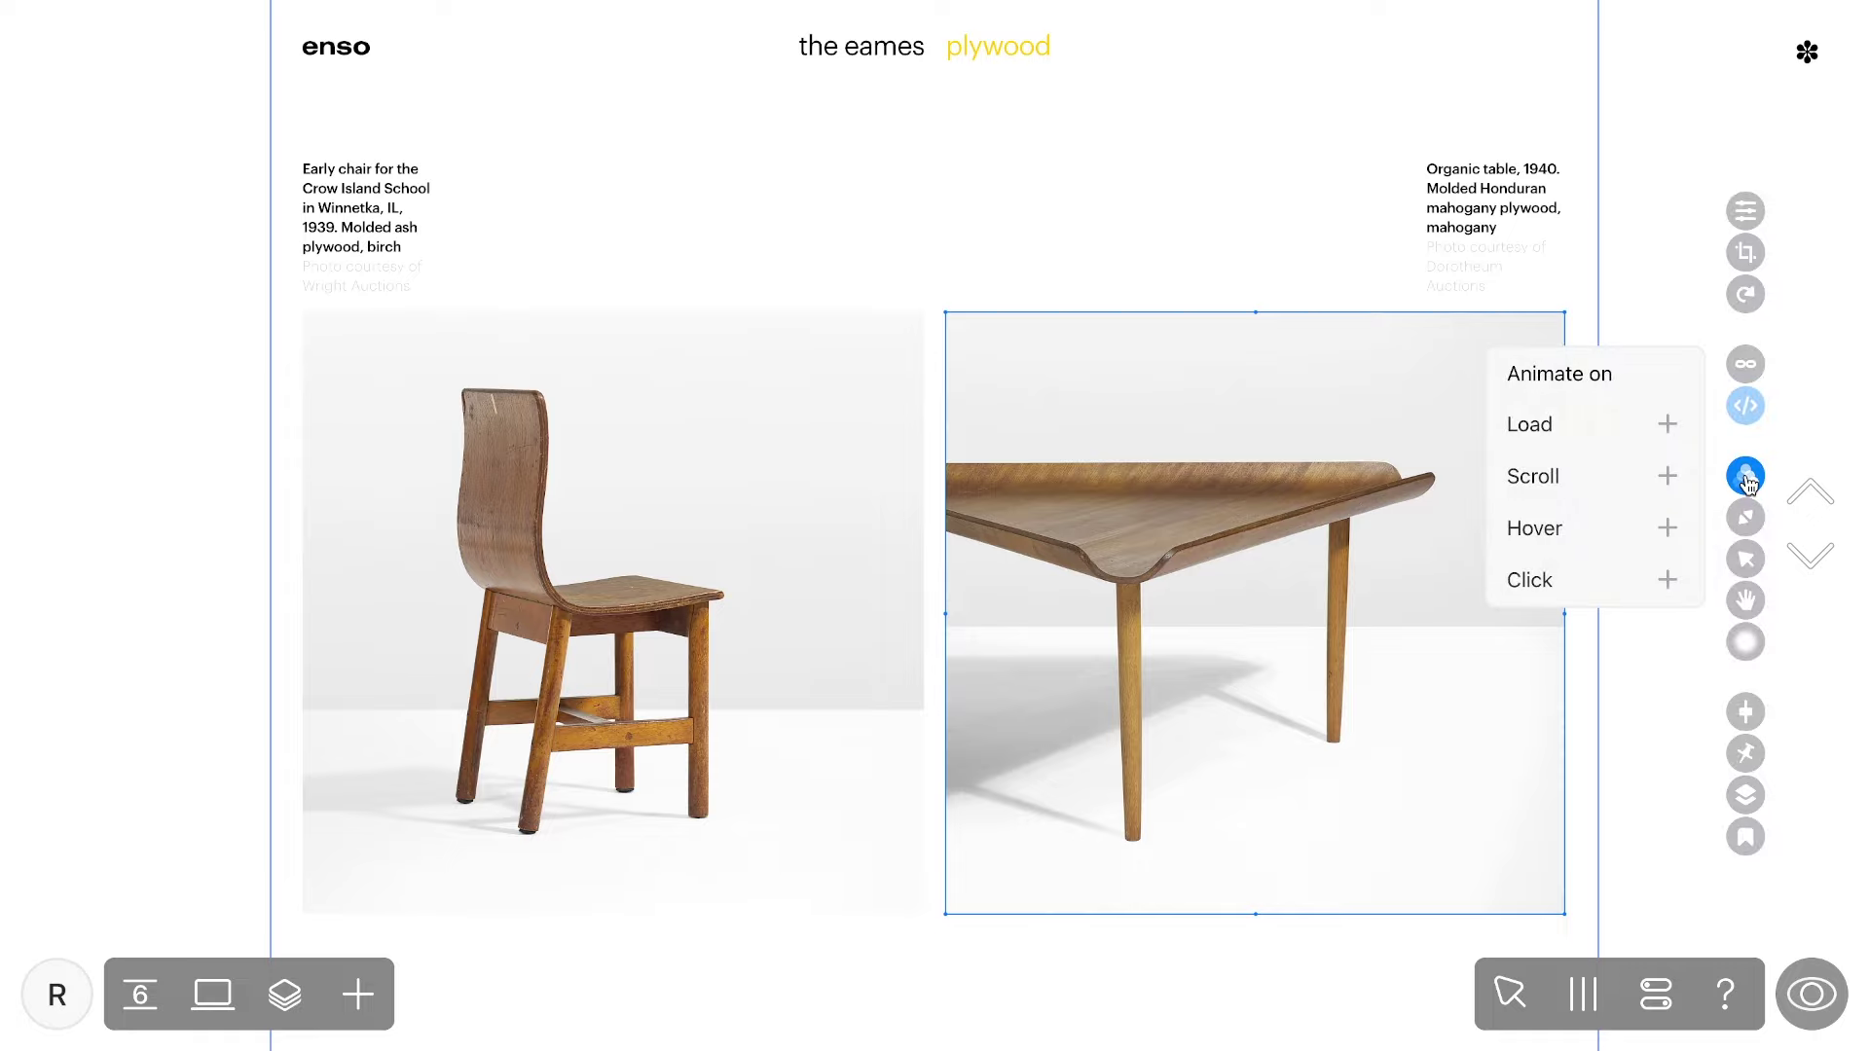
left_click(1618, 492)
left_click(1611, 300)
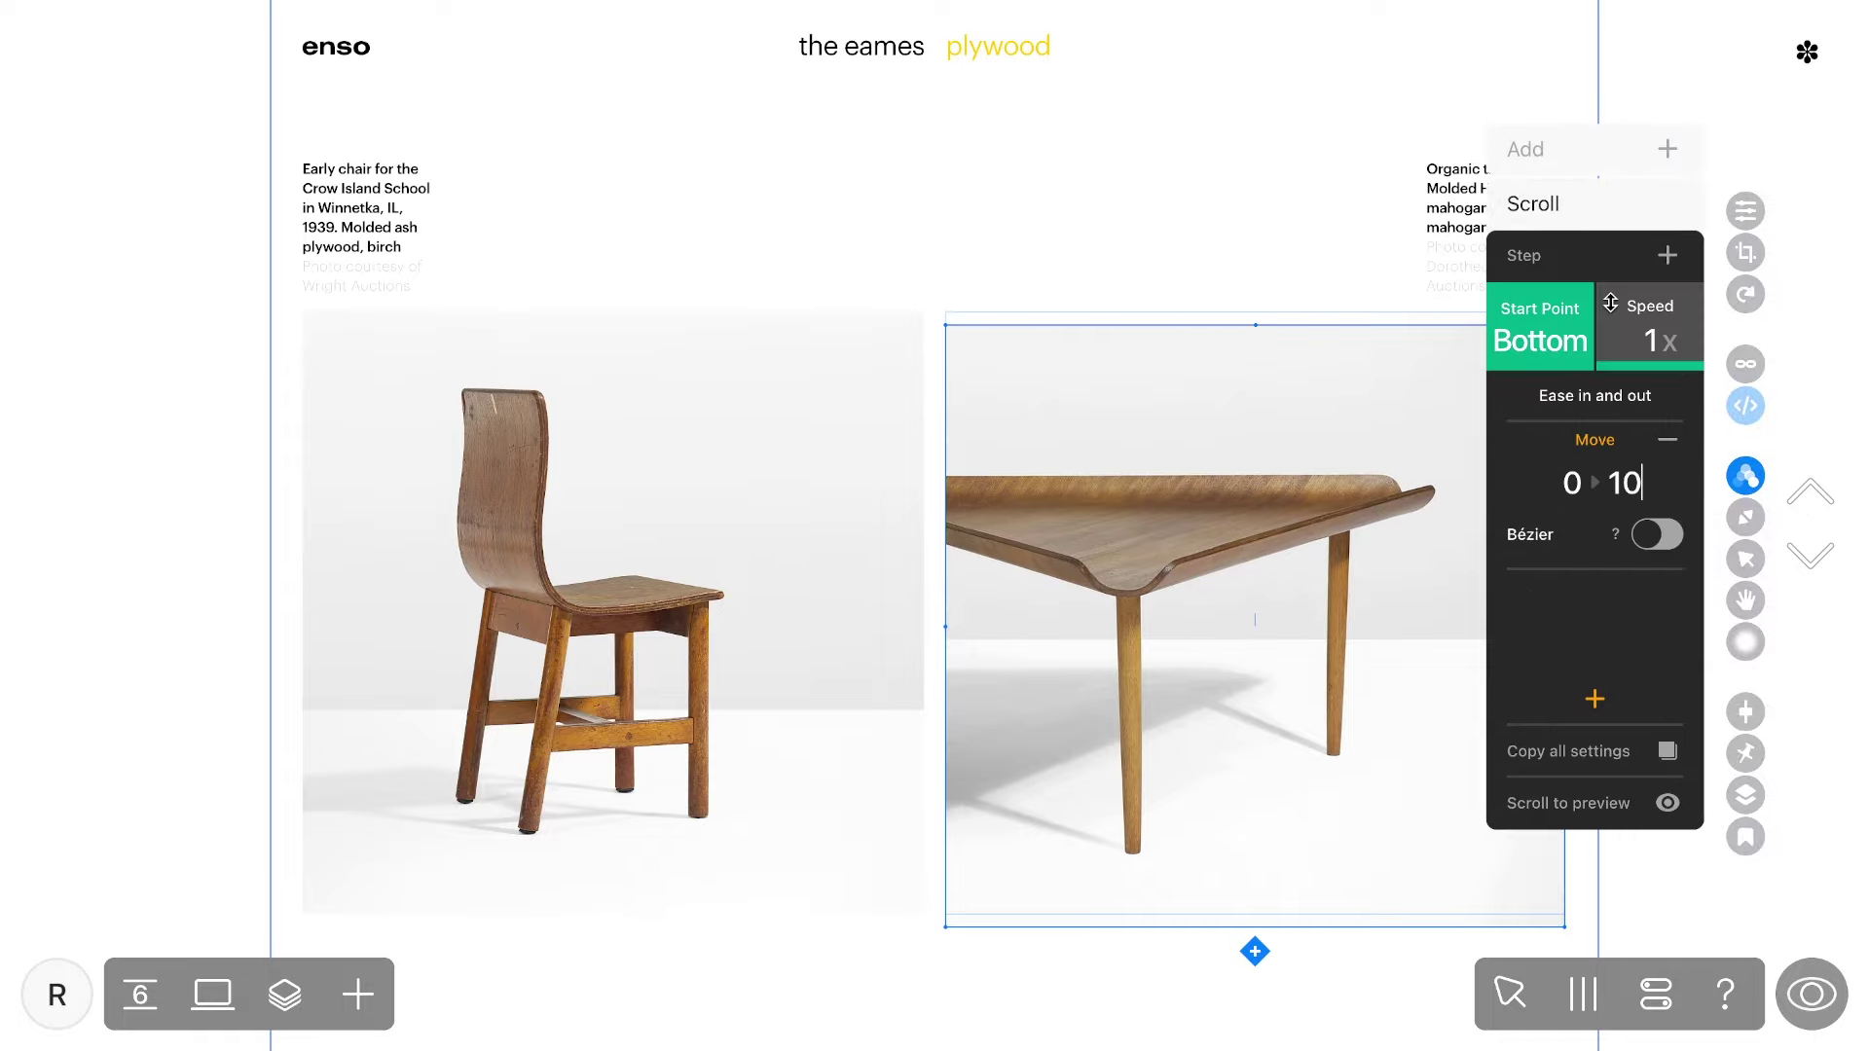
left_click(1523, 327)
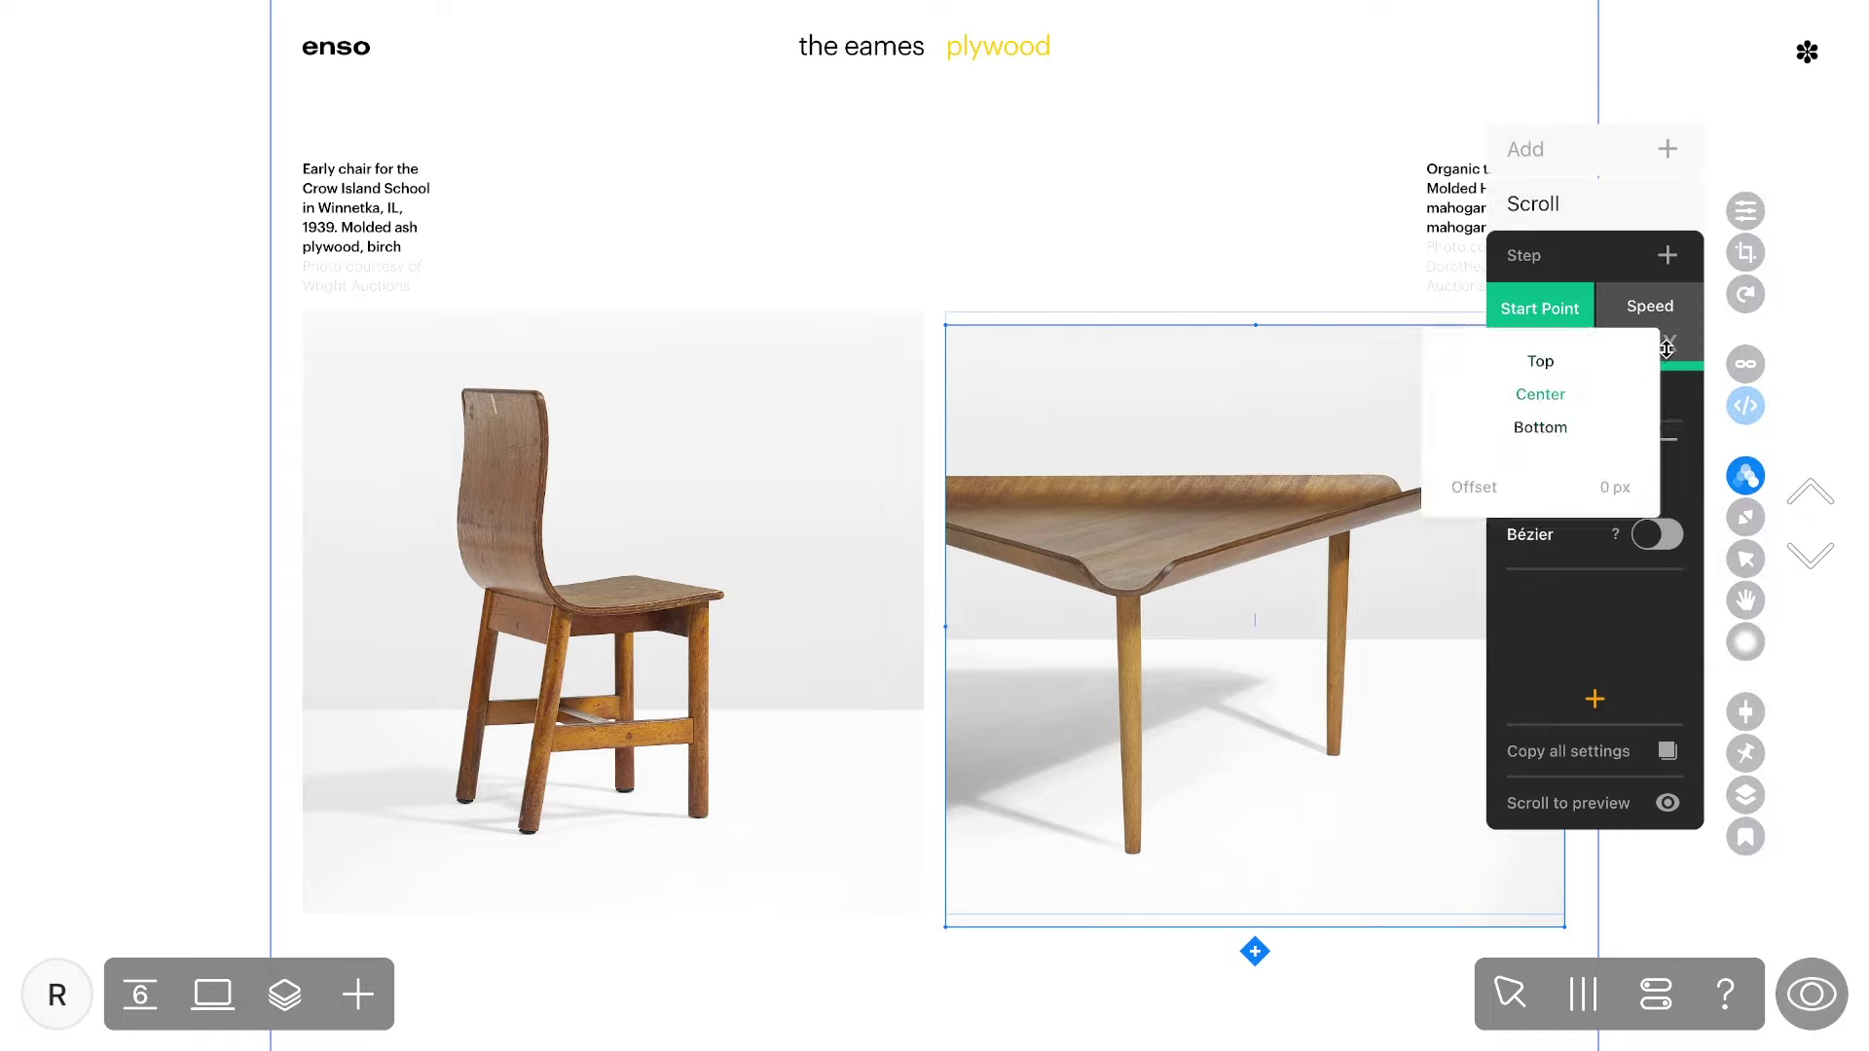
left_click_drag(1667, 348, 1669, 394)
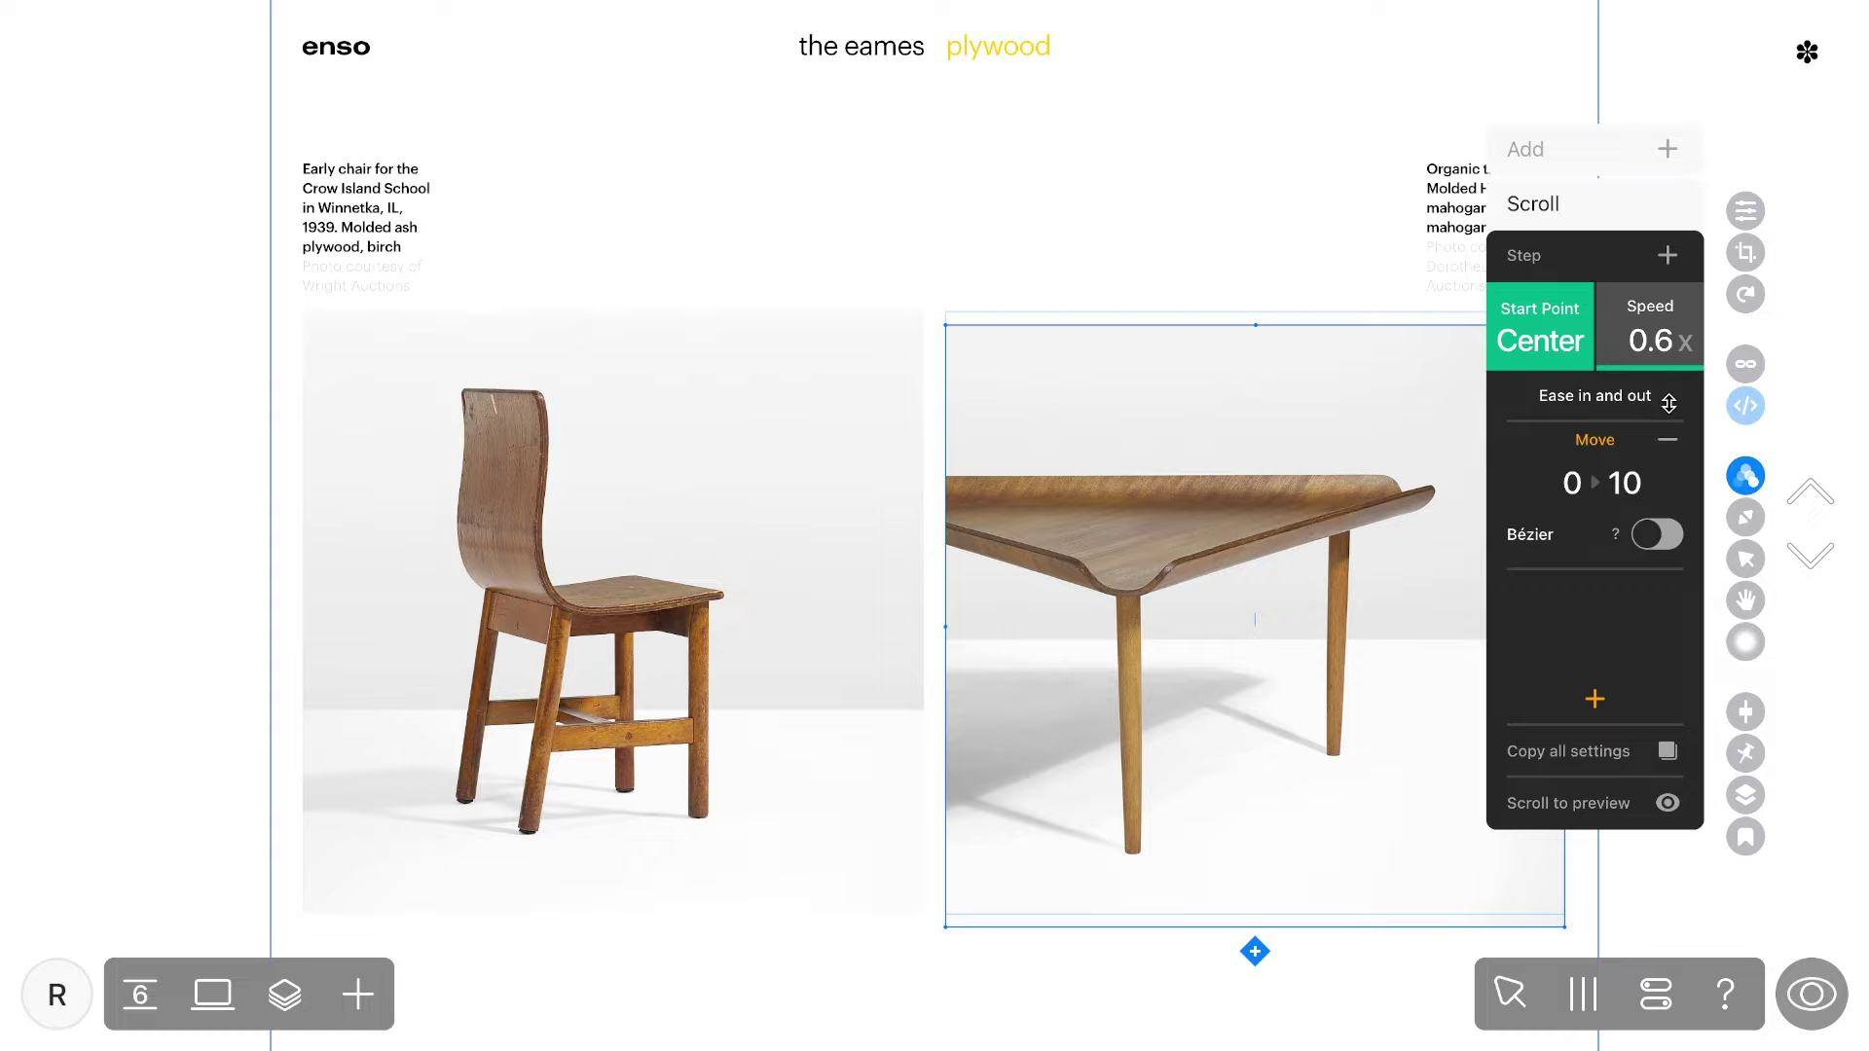
left_click(1571, 482)
type("186")
key("Tab")
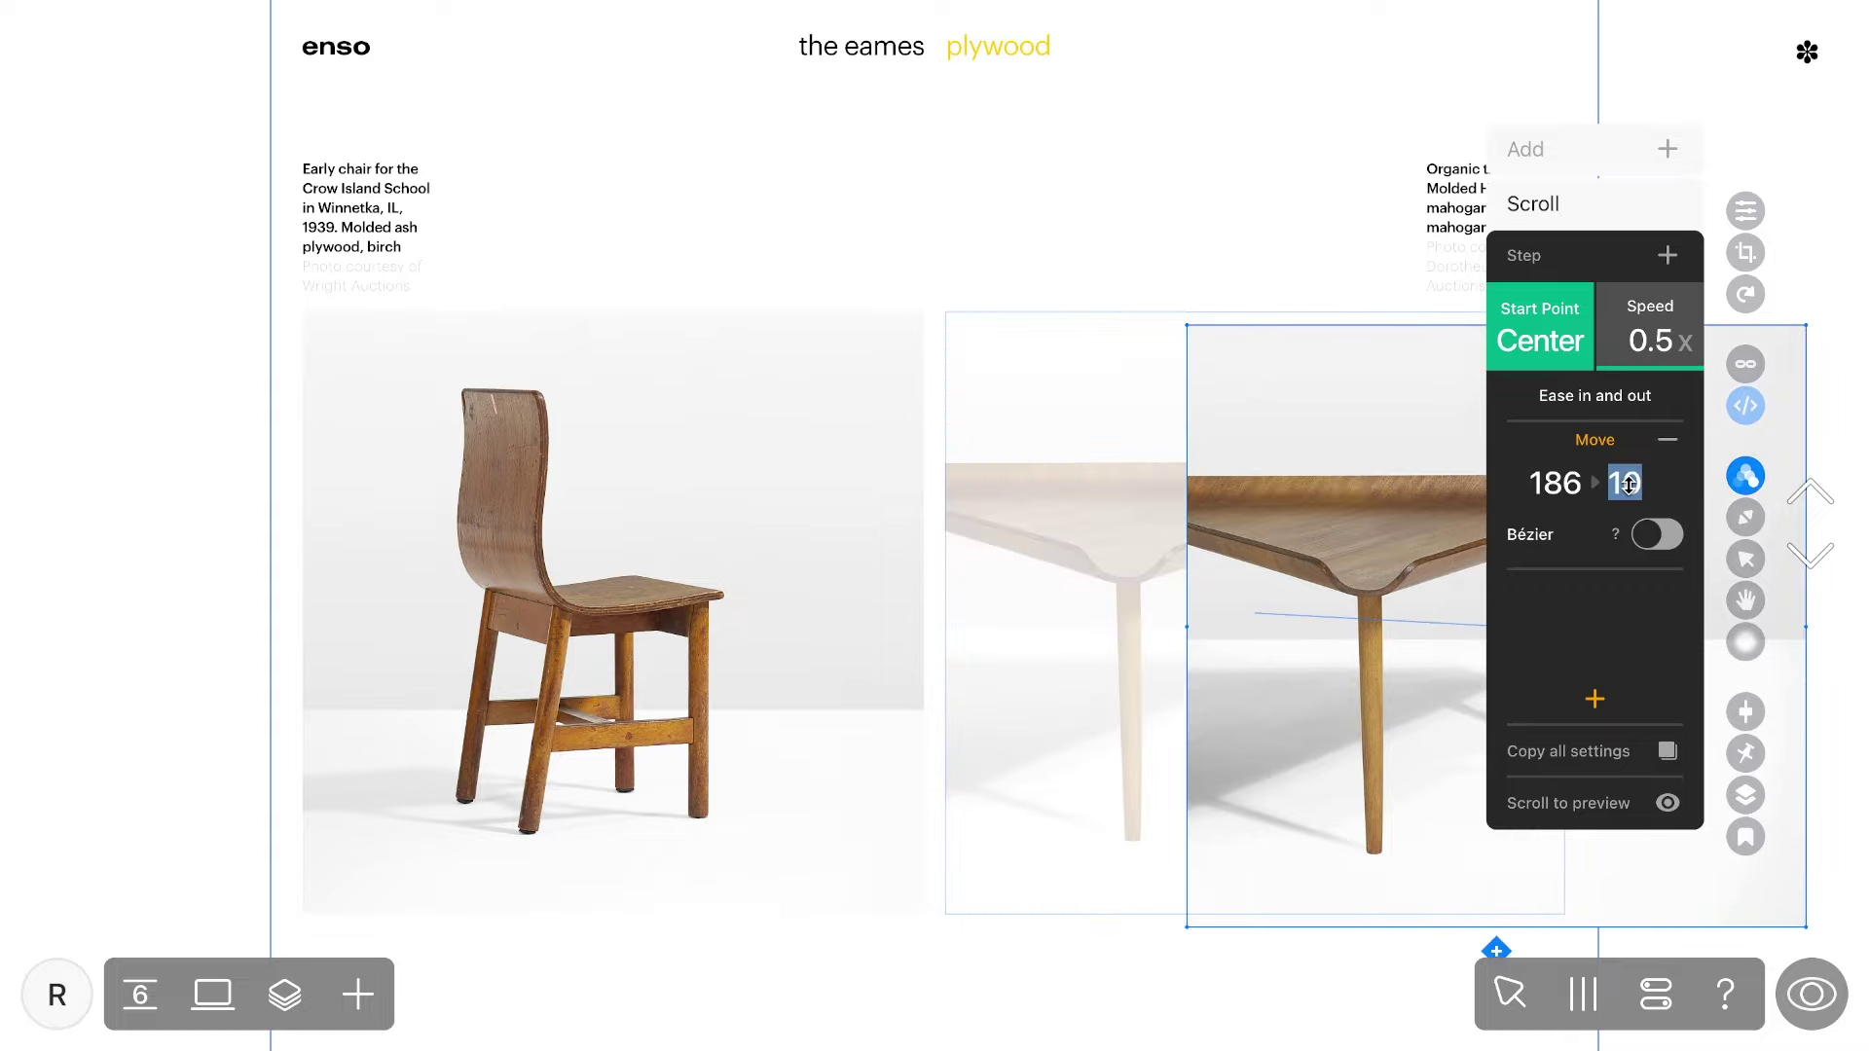
type("-180")
Add a Scale action shrinking the table photo from 100 to 23, then preview the page.
left_click(1594, 699)
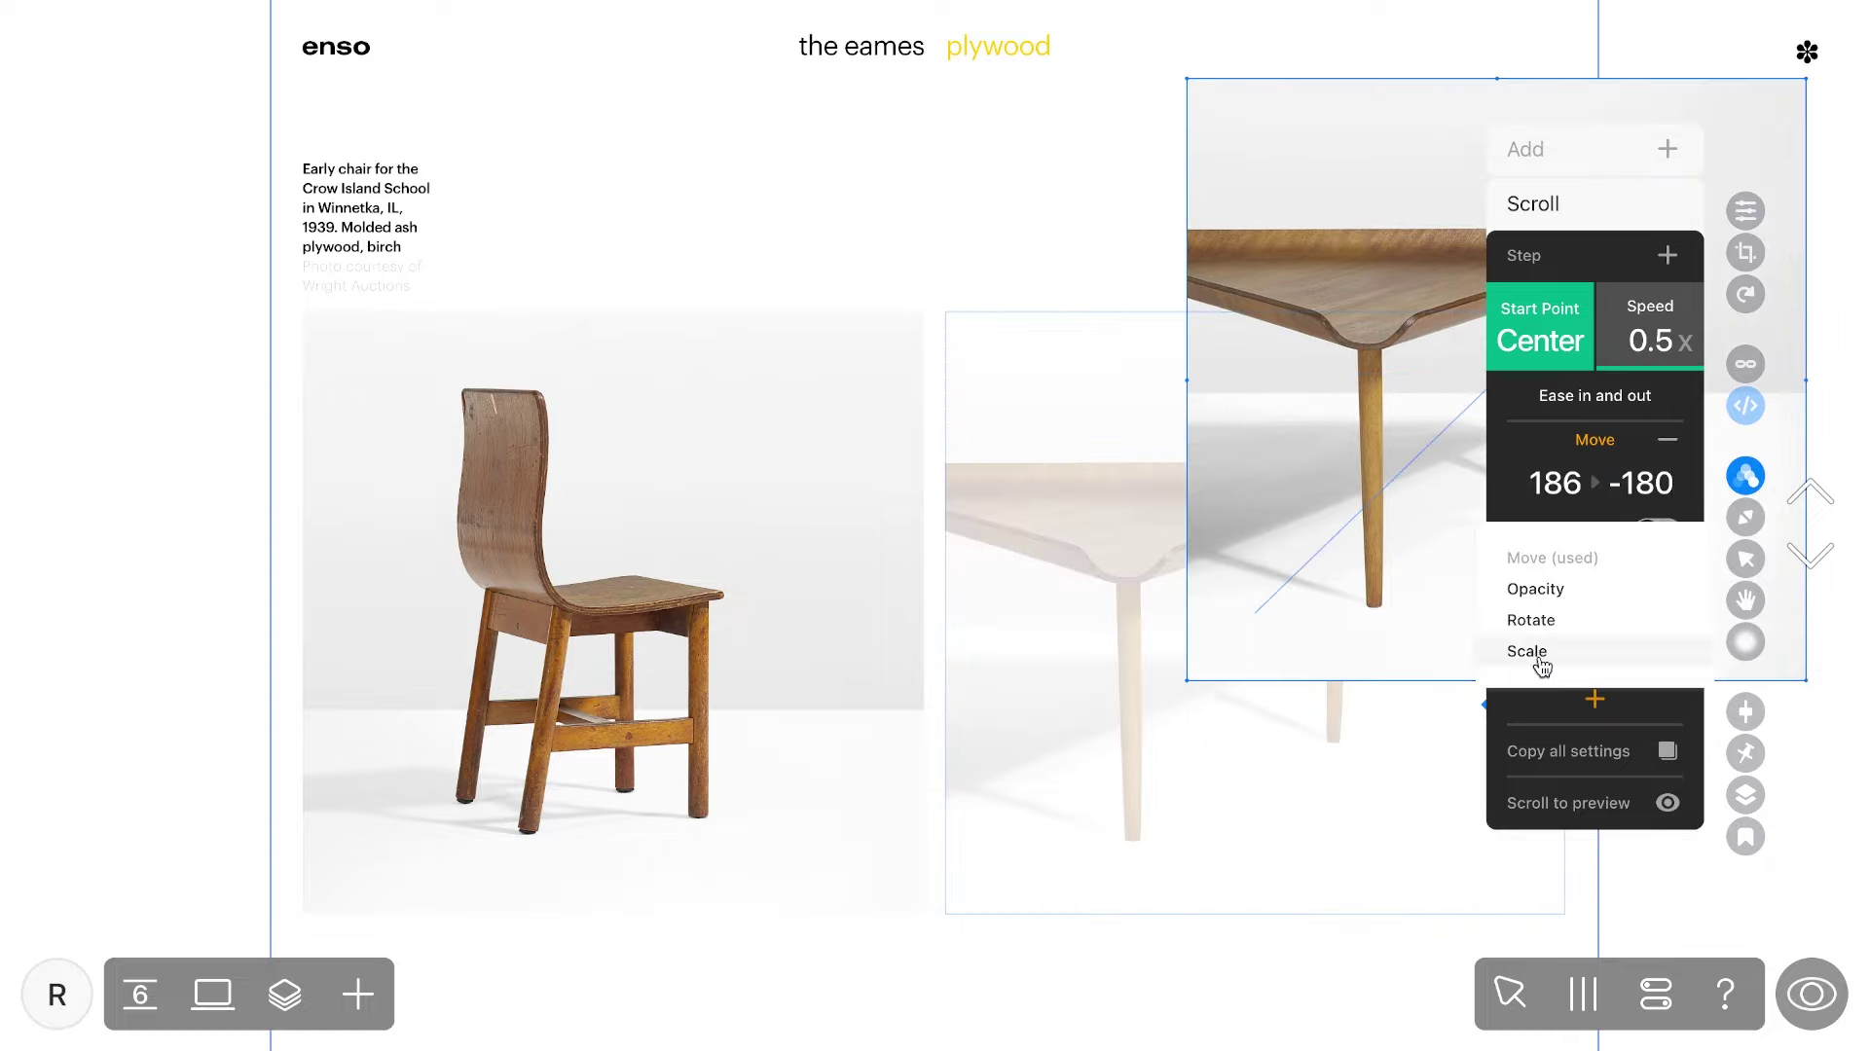
left_click(1539, 651)
key("Tab")
type("23")
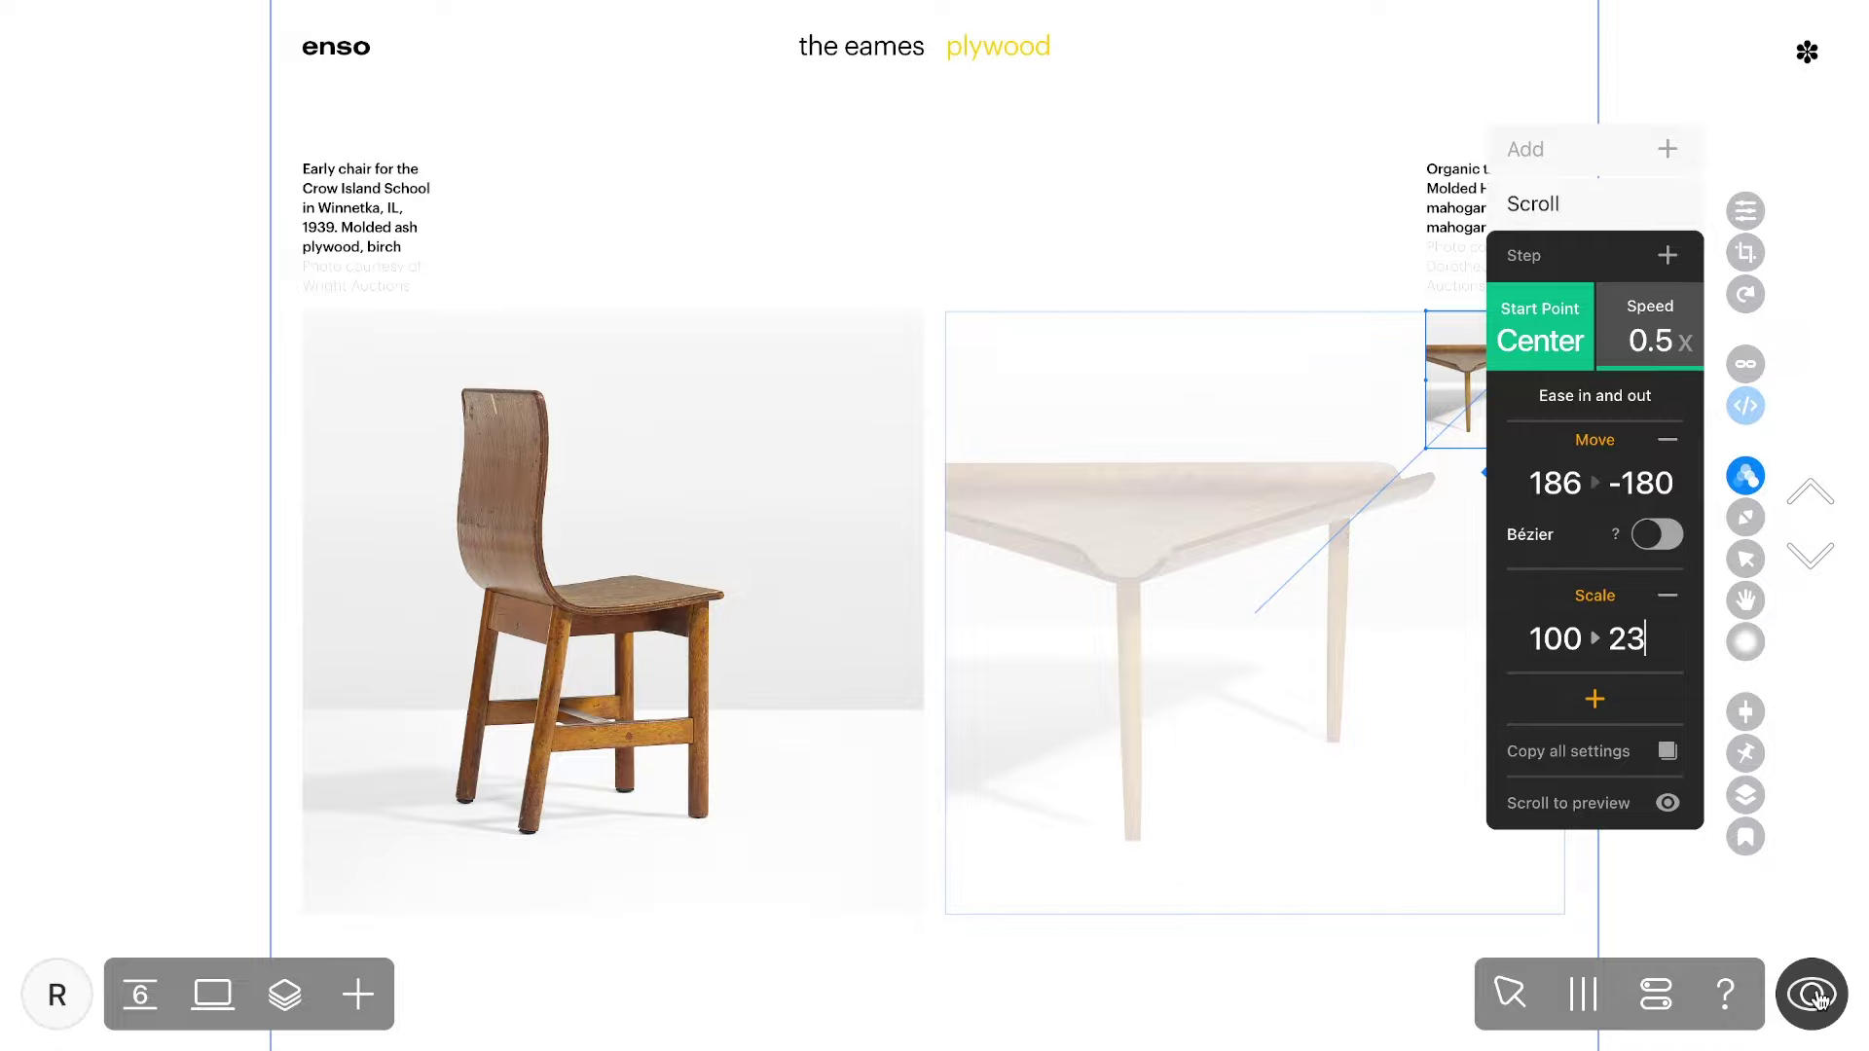
left_click(1812, 994)
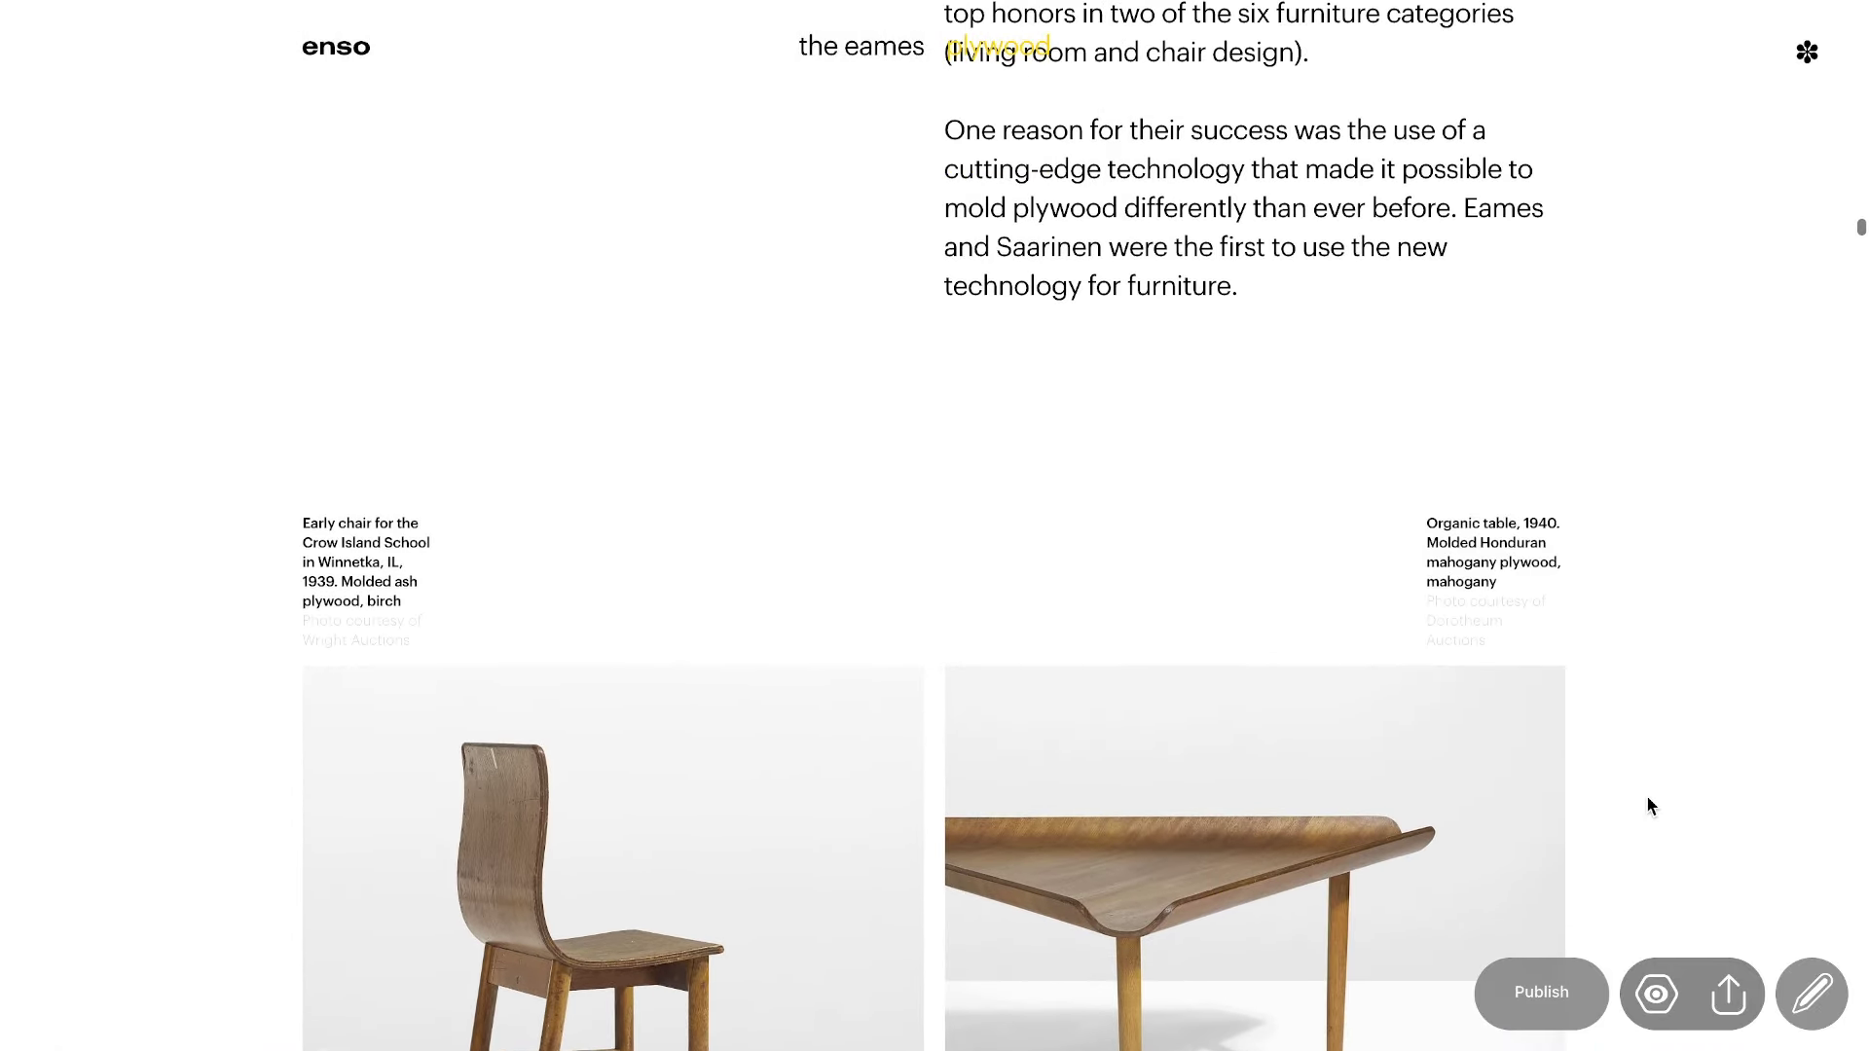
Scroll down through the plywood page preview.
scroll(1645, 794, "down", 5)
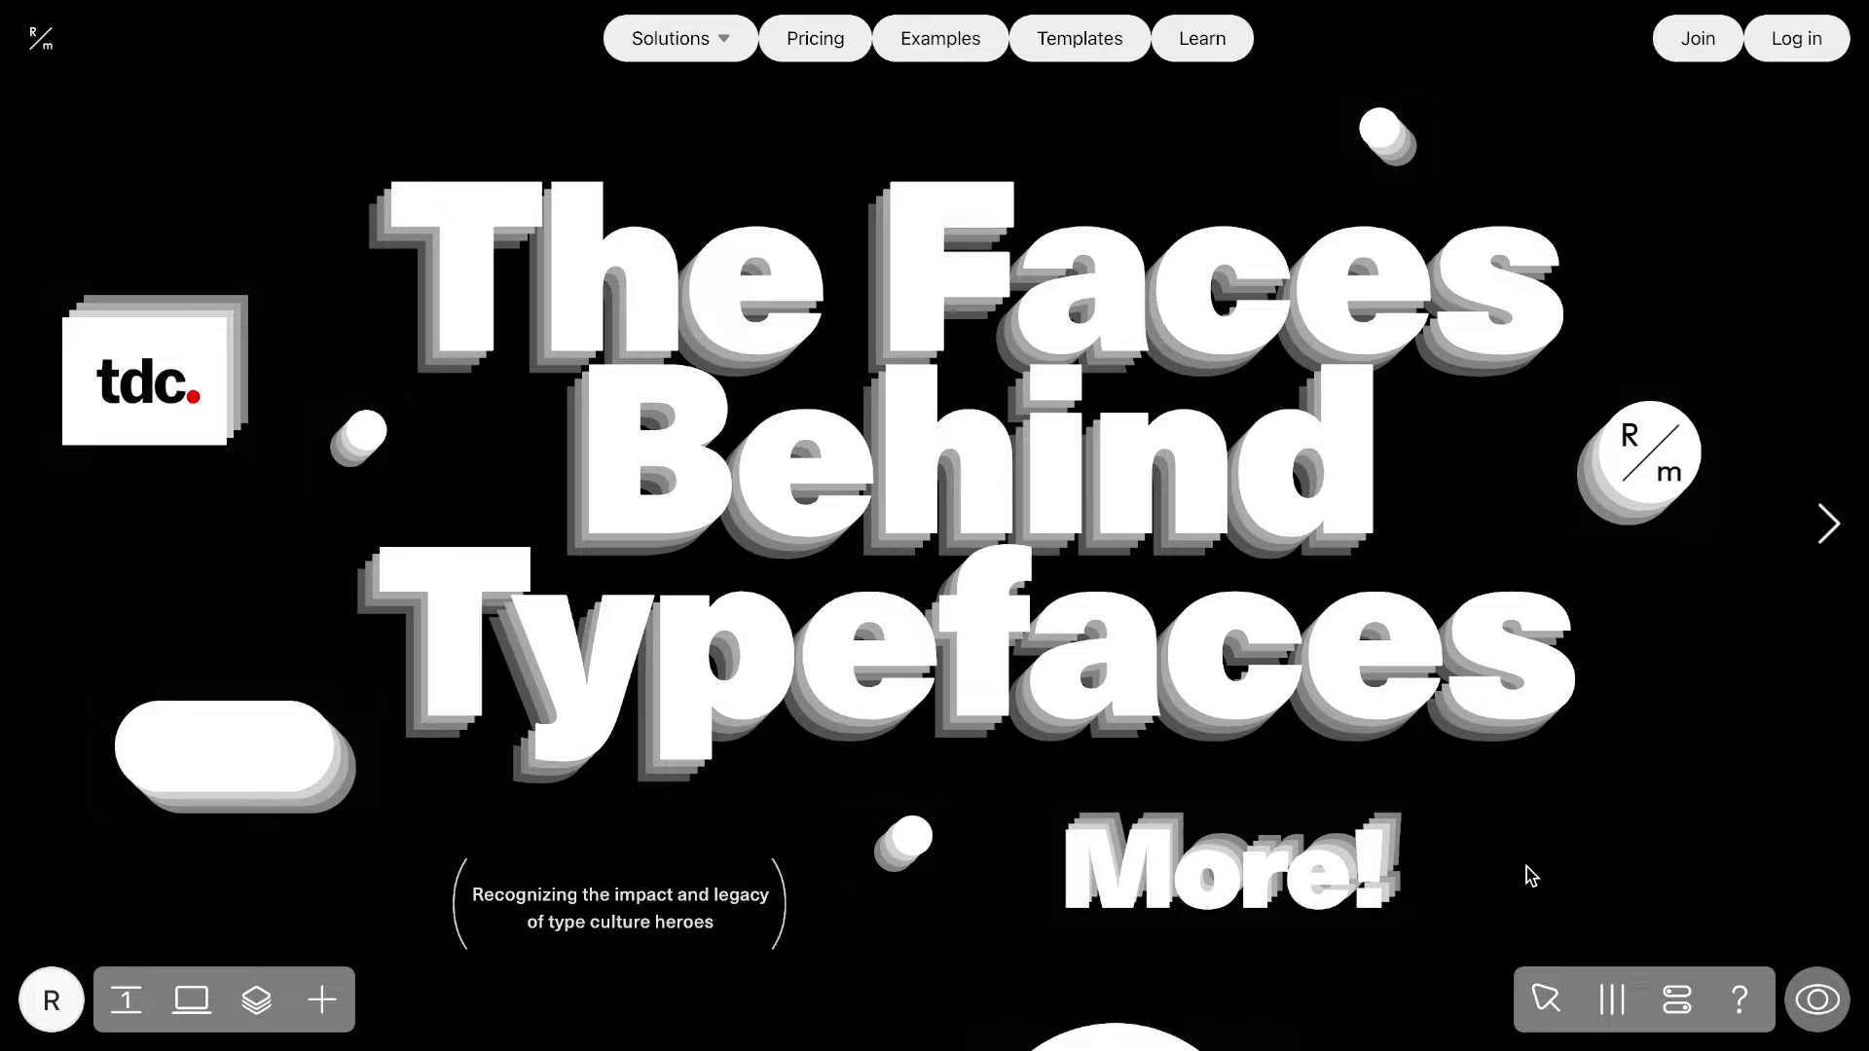
Give the big headline a 0.3 s hover Move from 15 to -15 and copy all its animation settings.
left_click(1326, 679)
left_click(1758, 468)
left_click(1645, 526)
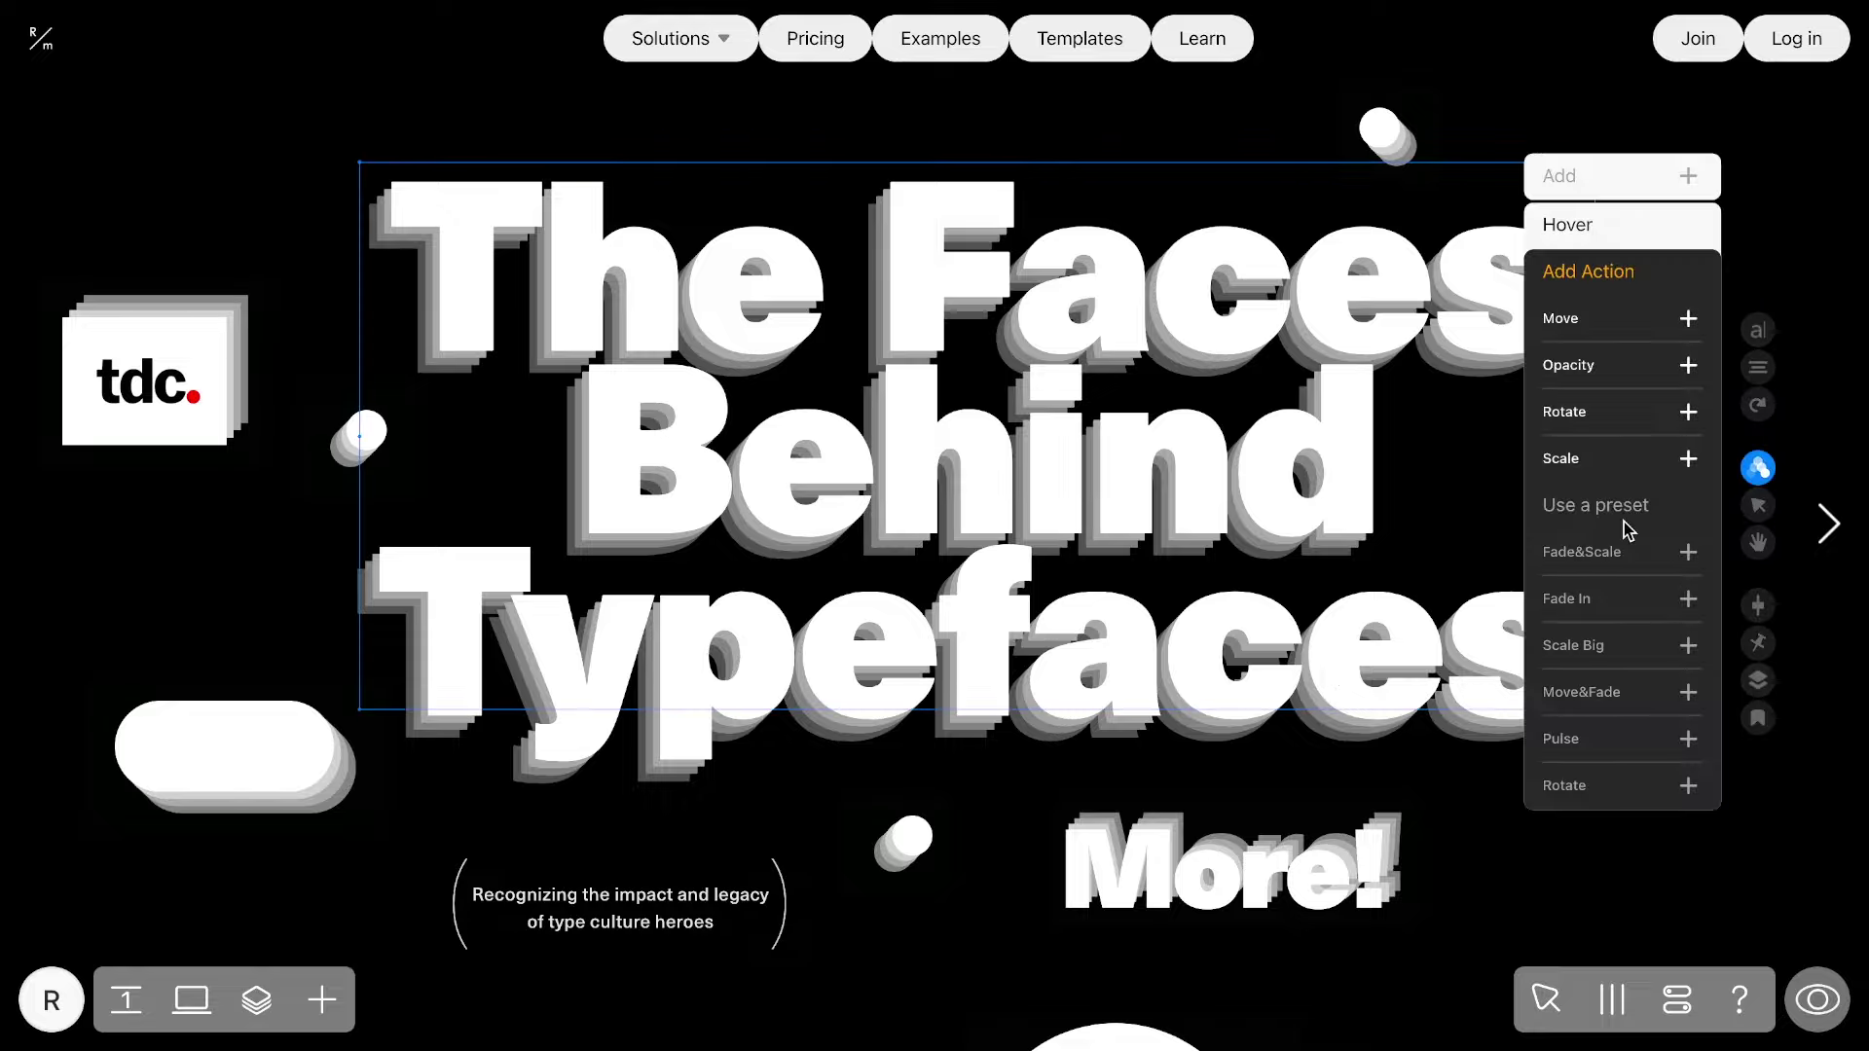
left_click(1614, 327)
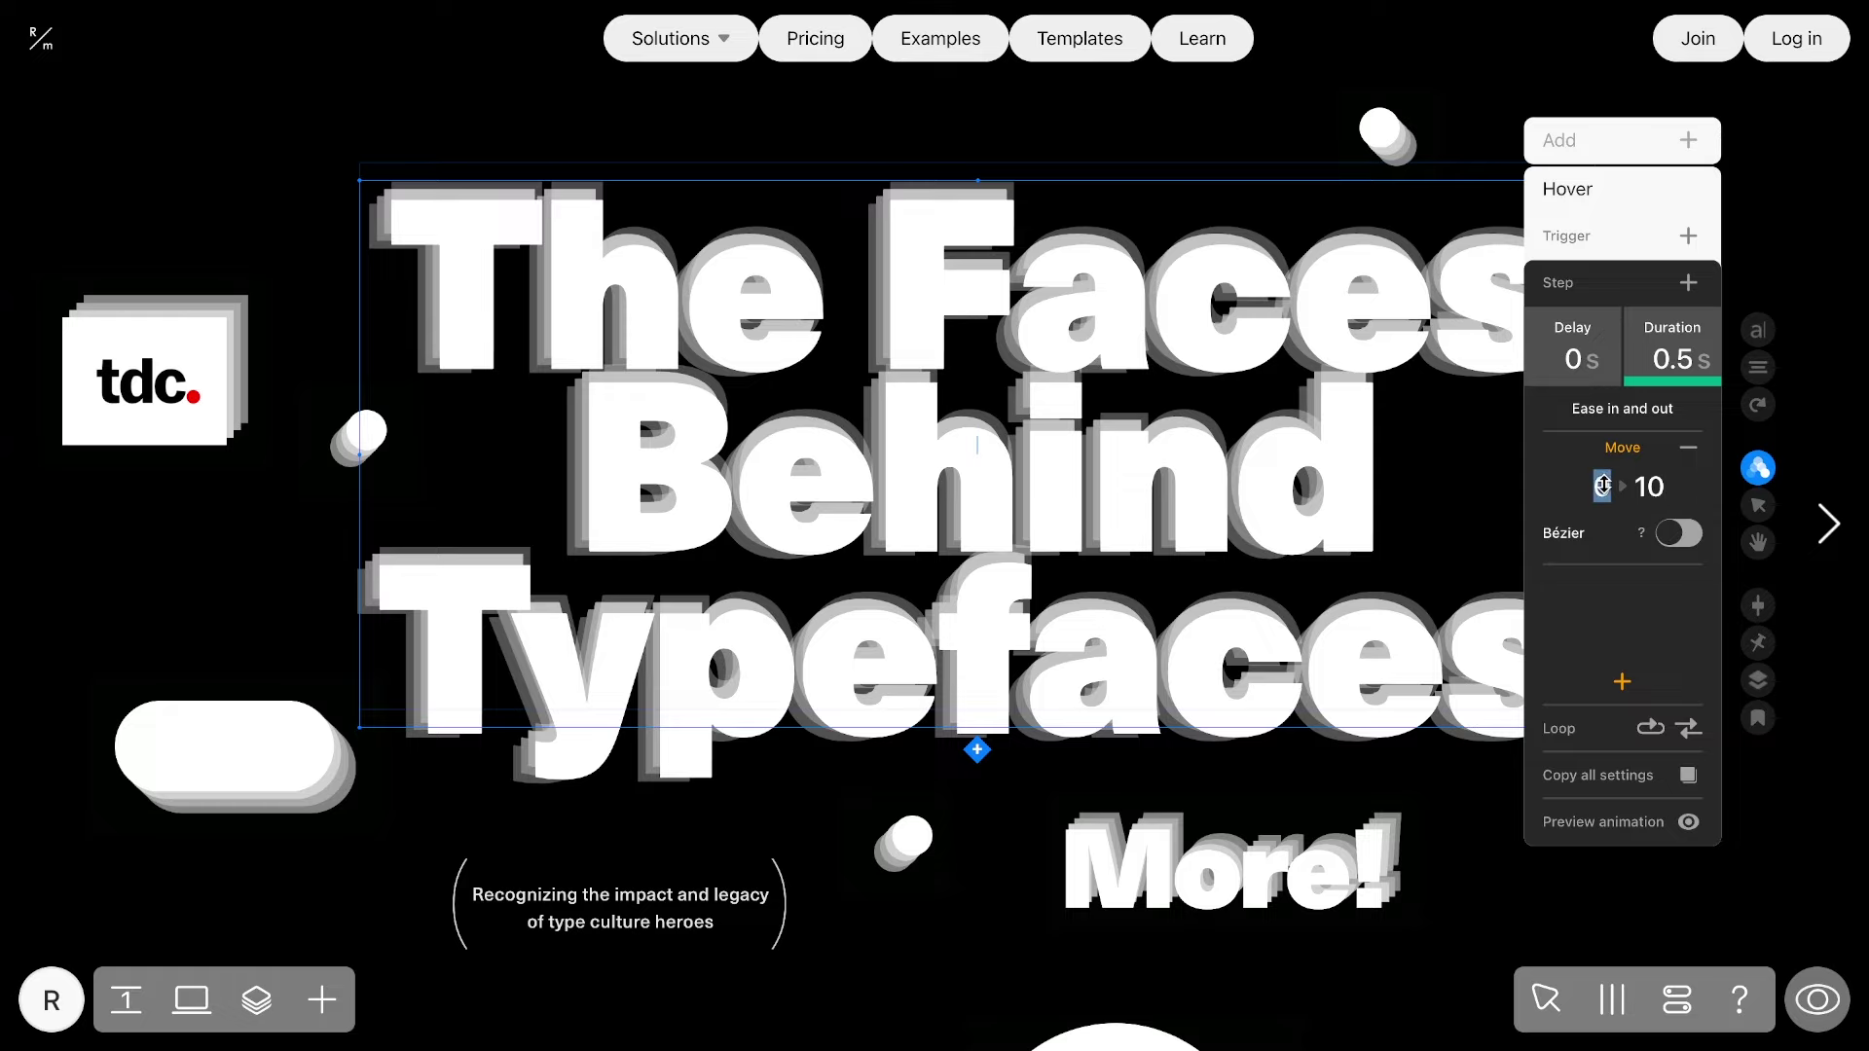
type("15")
left_click(1652, 486)
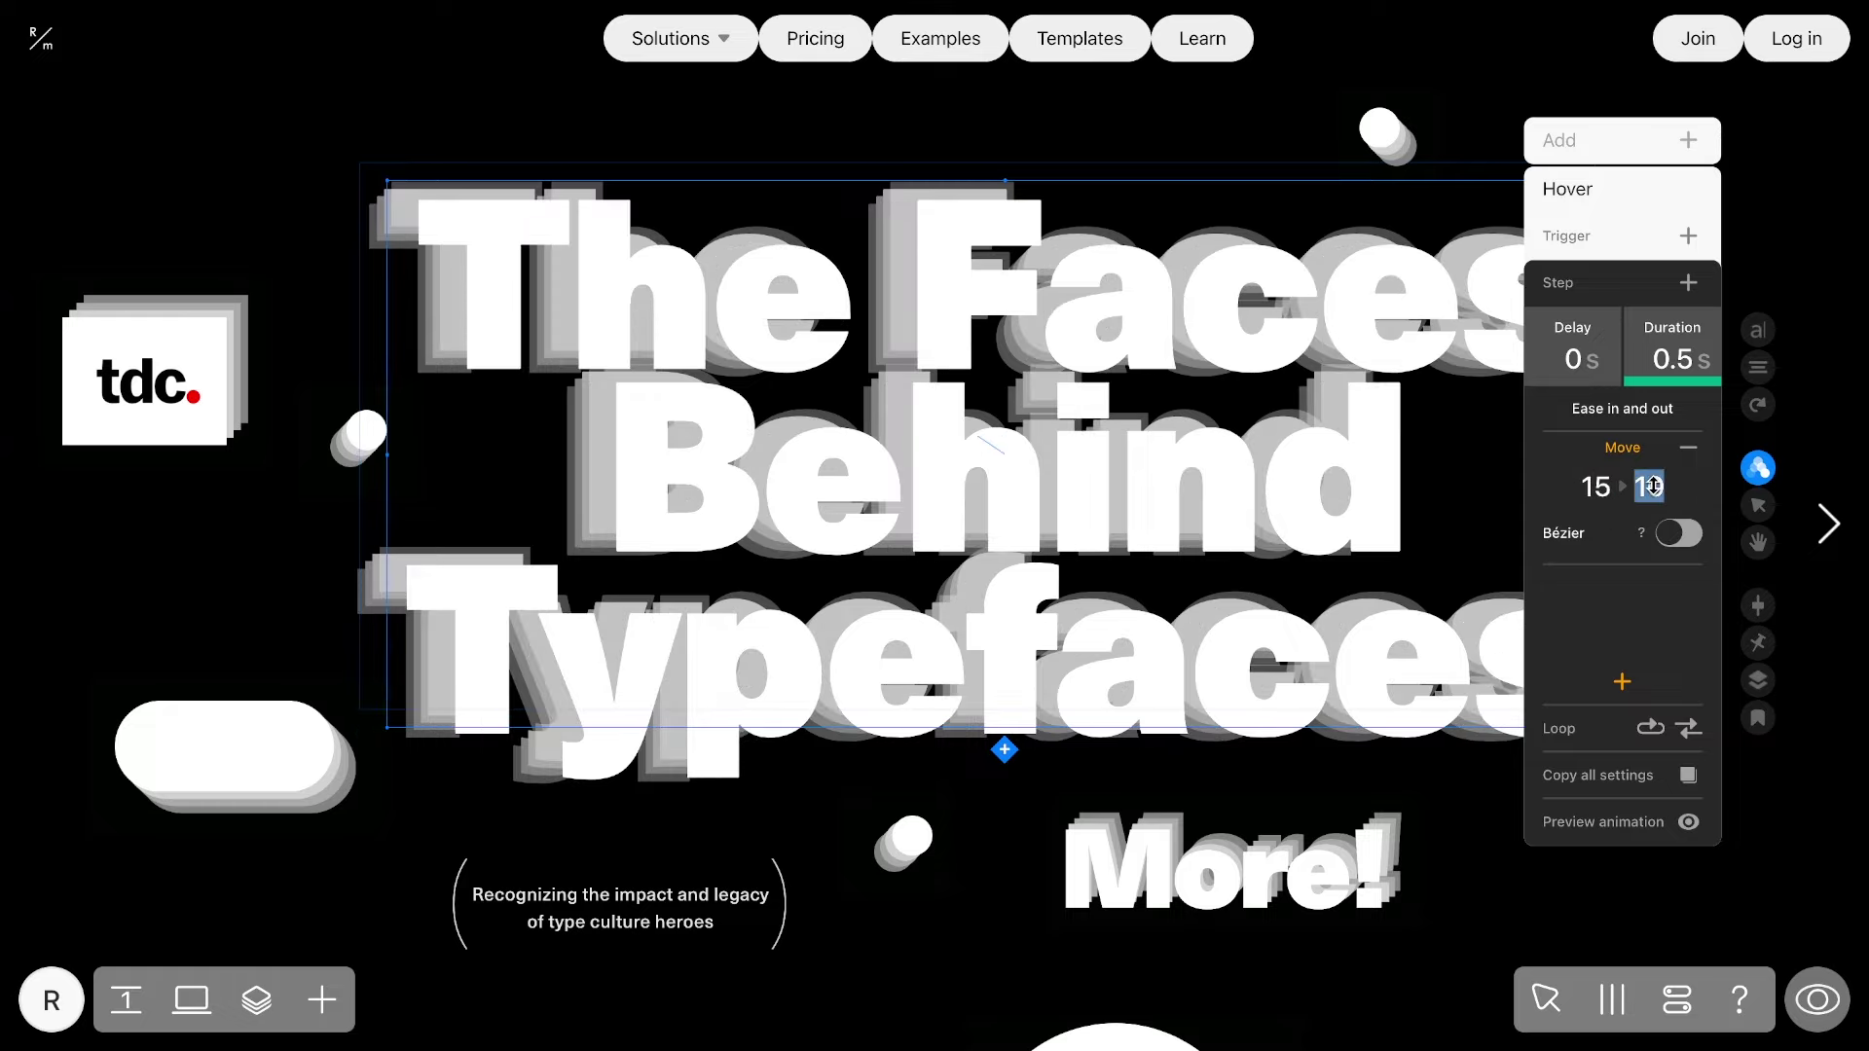
type("-15")
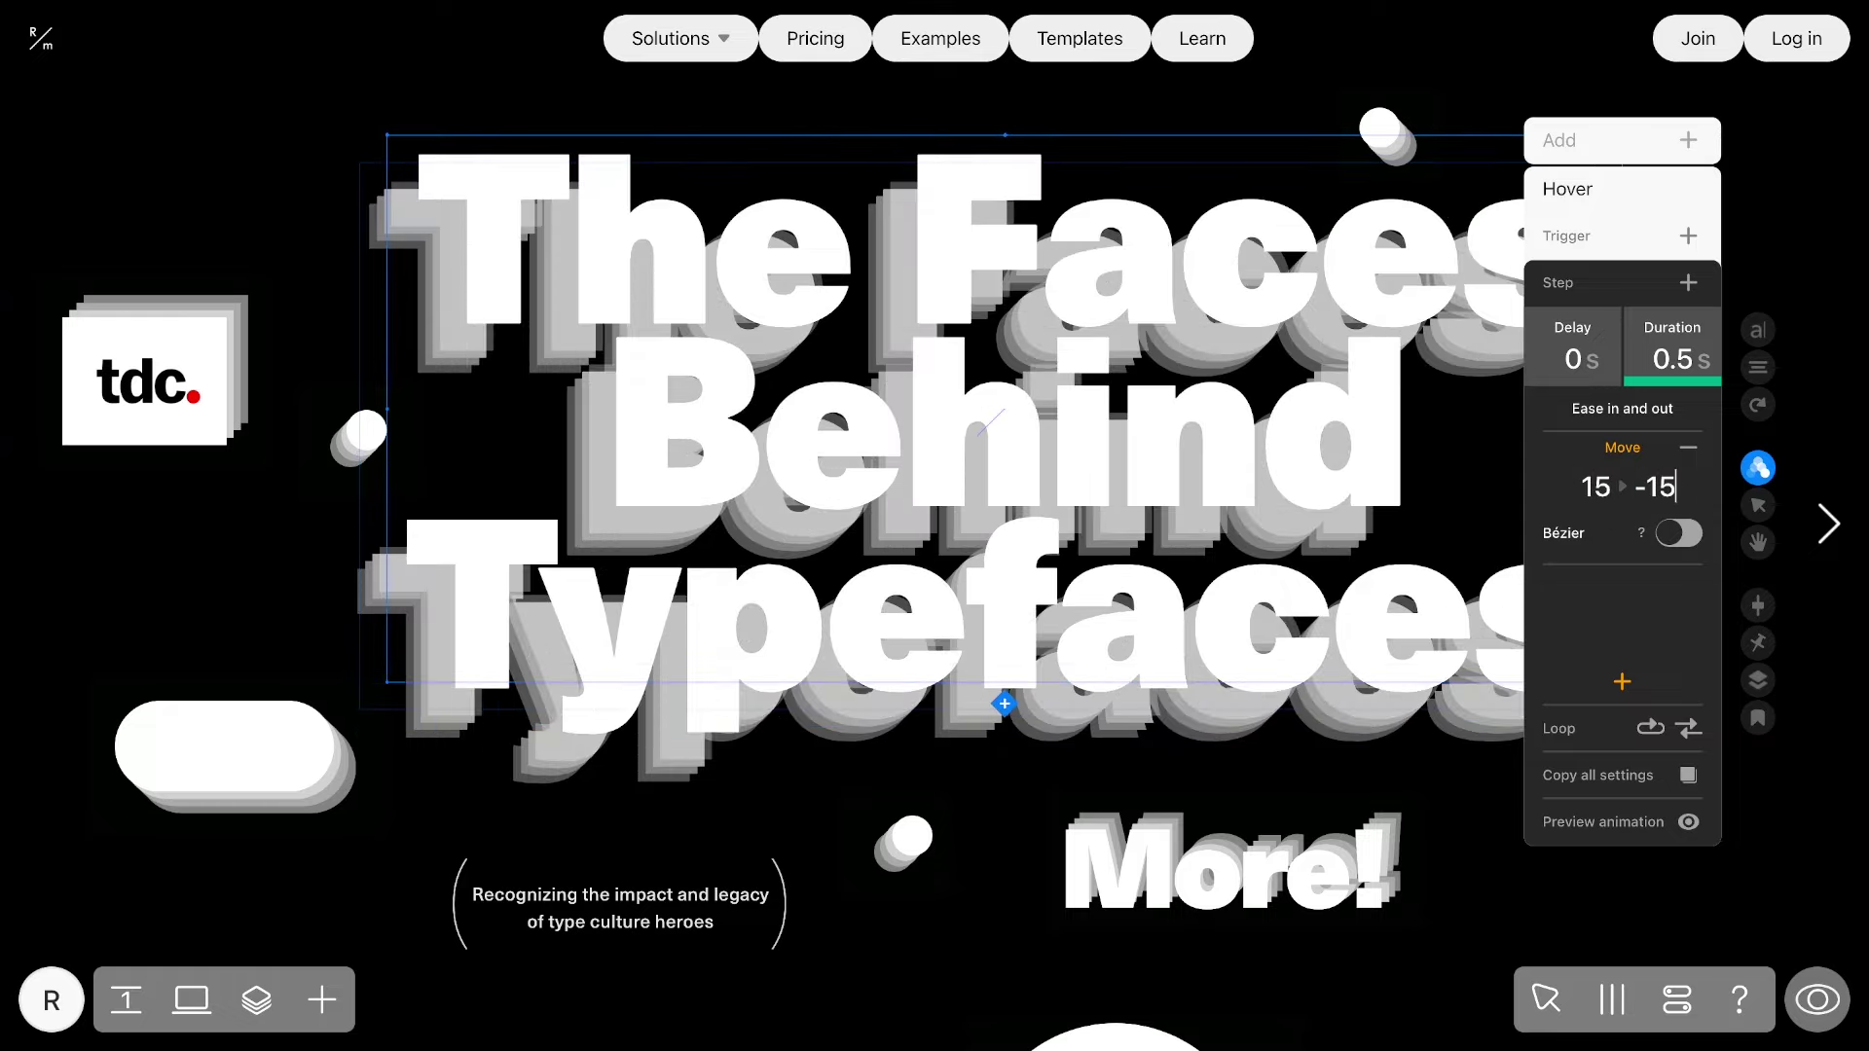
left_click_drag(1682, 357, 1680, 373)
left_click(1620, 779)
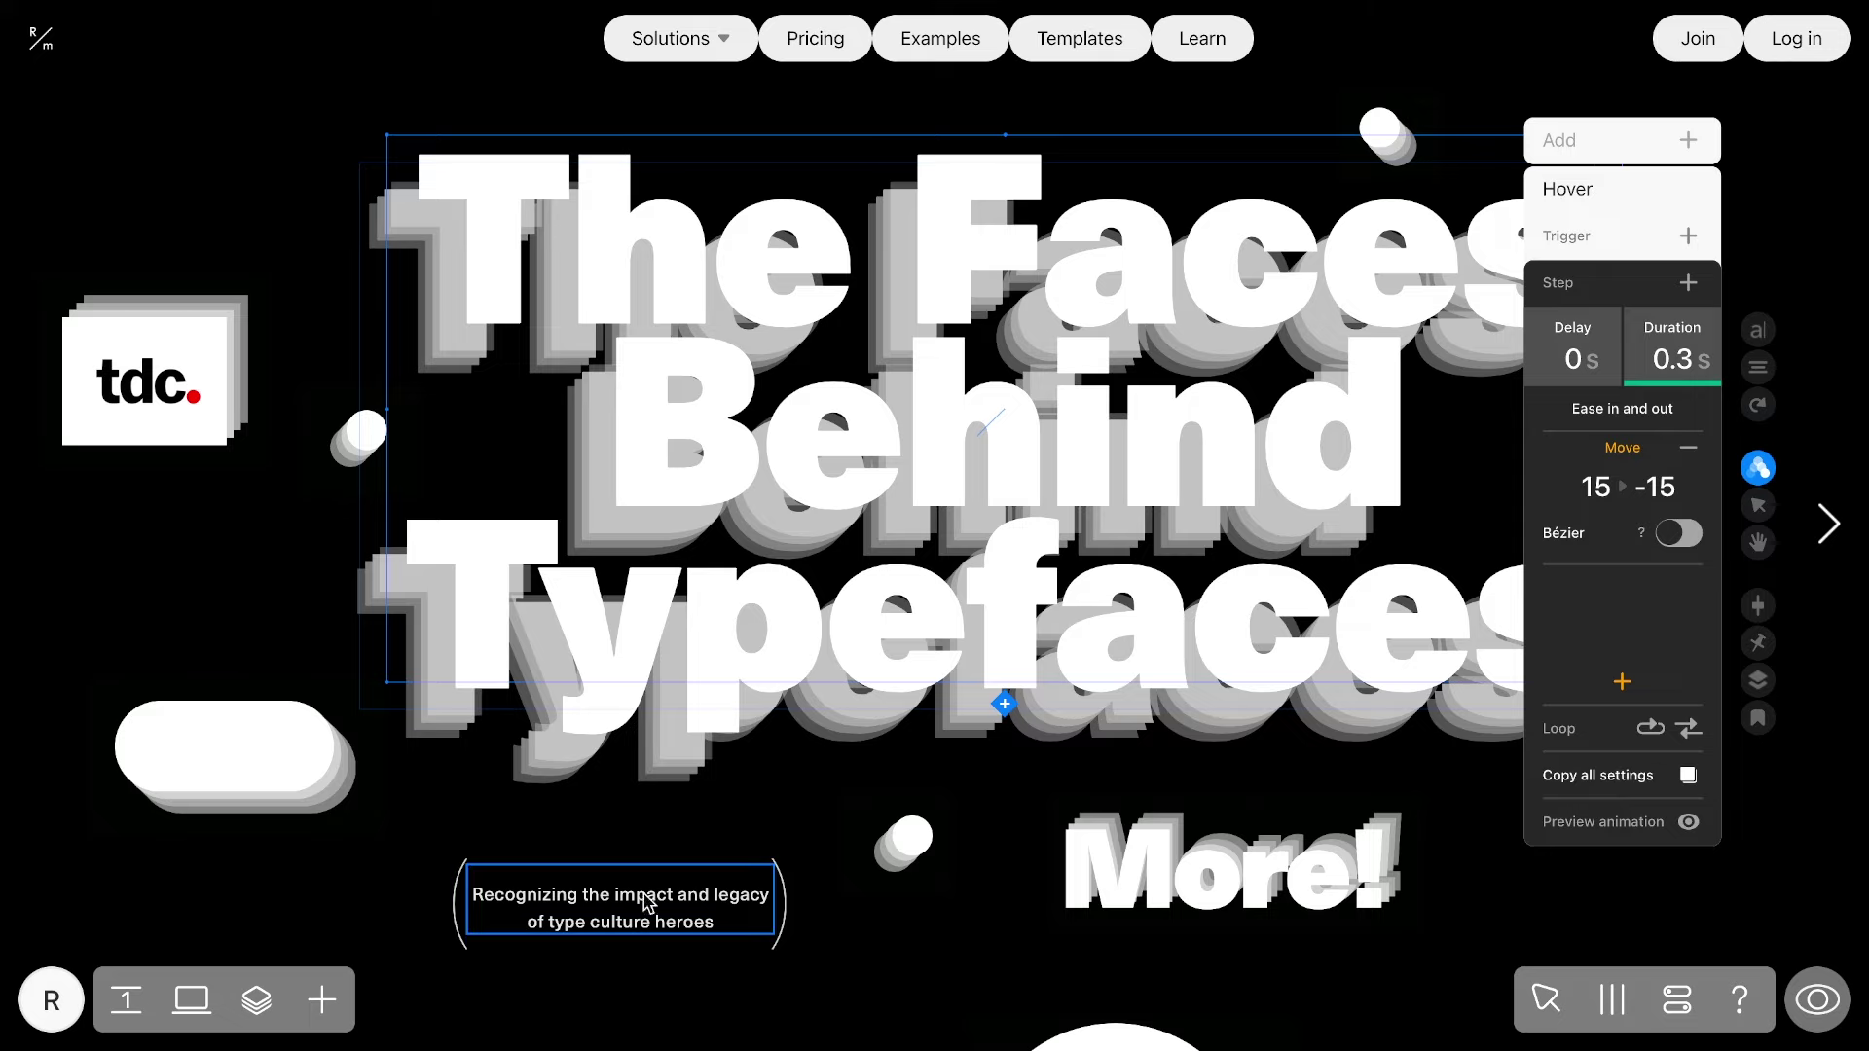
In Layers, paste the copied hover animation onto the next headline copy, moving 5 to -5.
left_click(257, 1000)
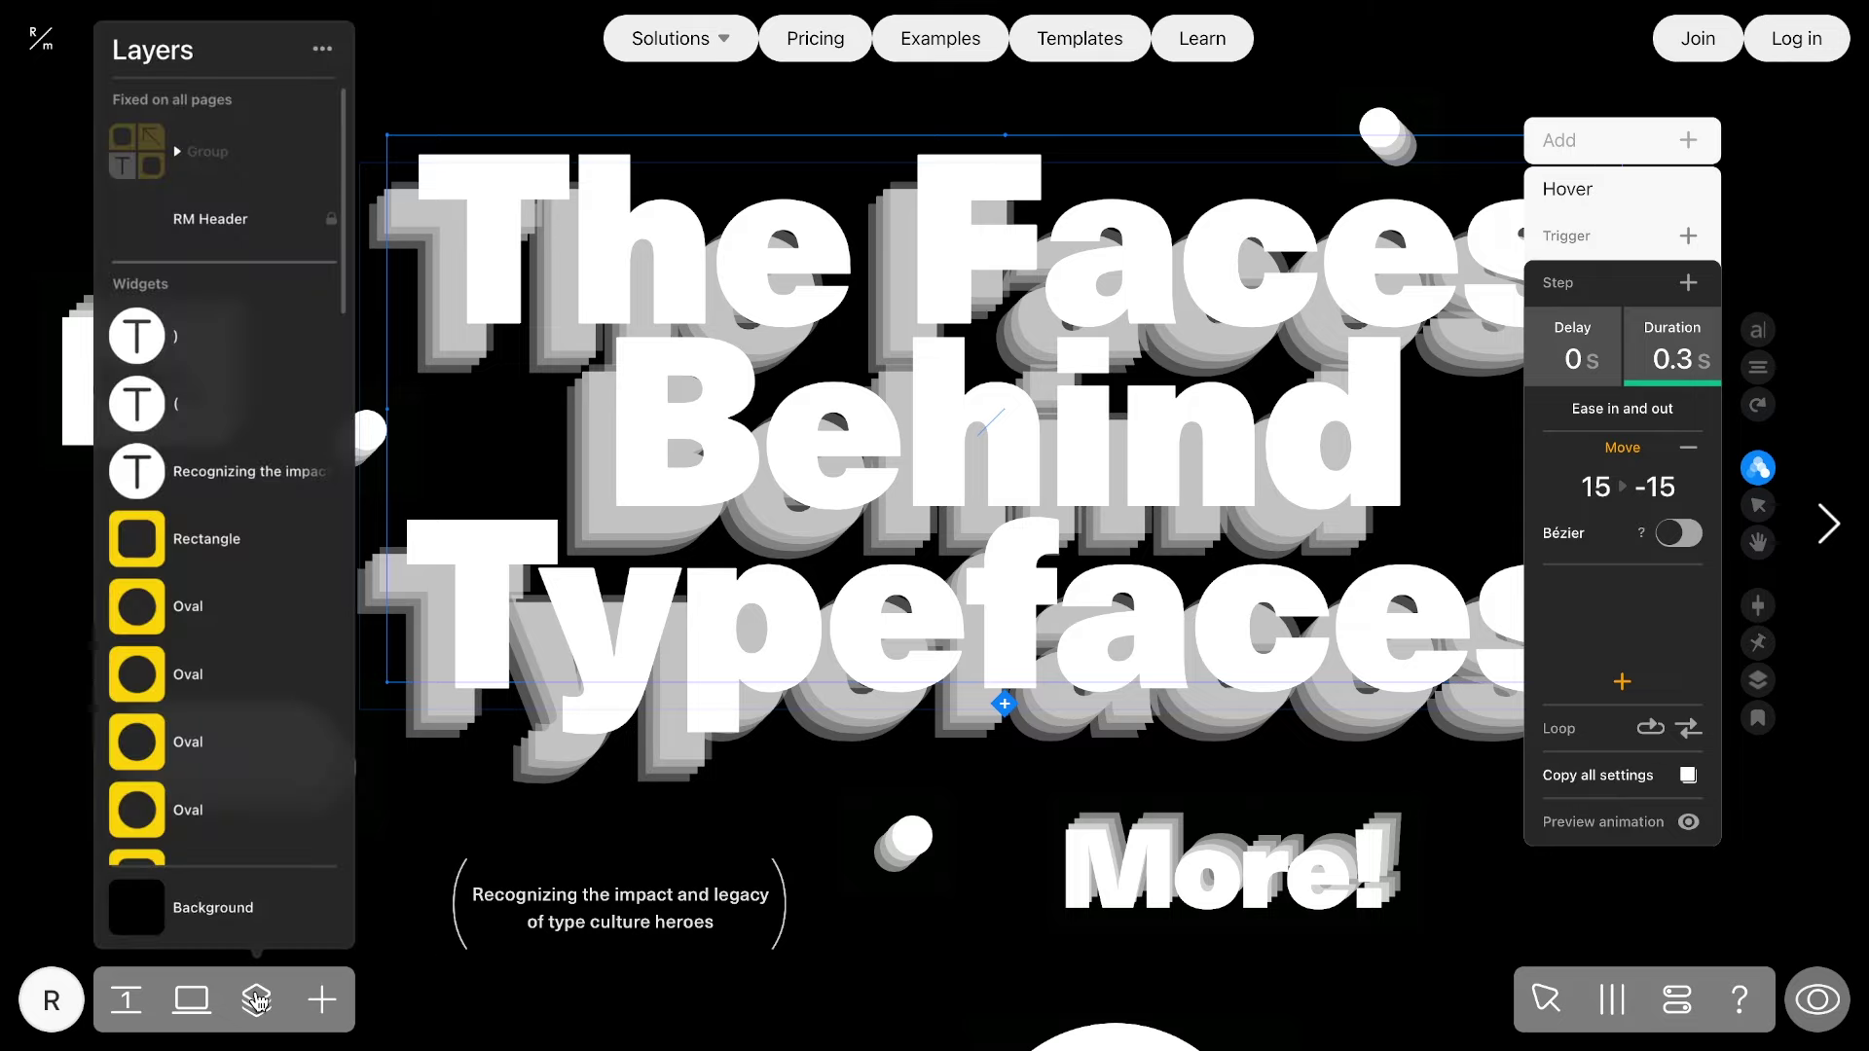
left_click(248, 546)
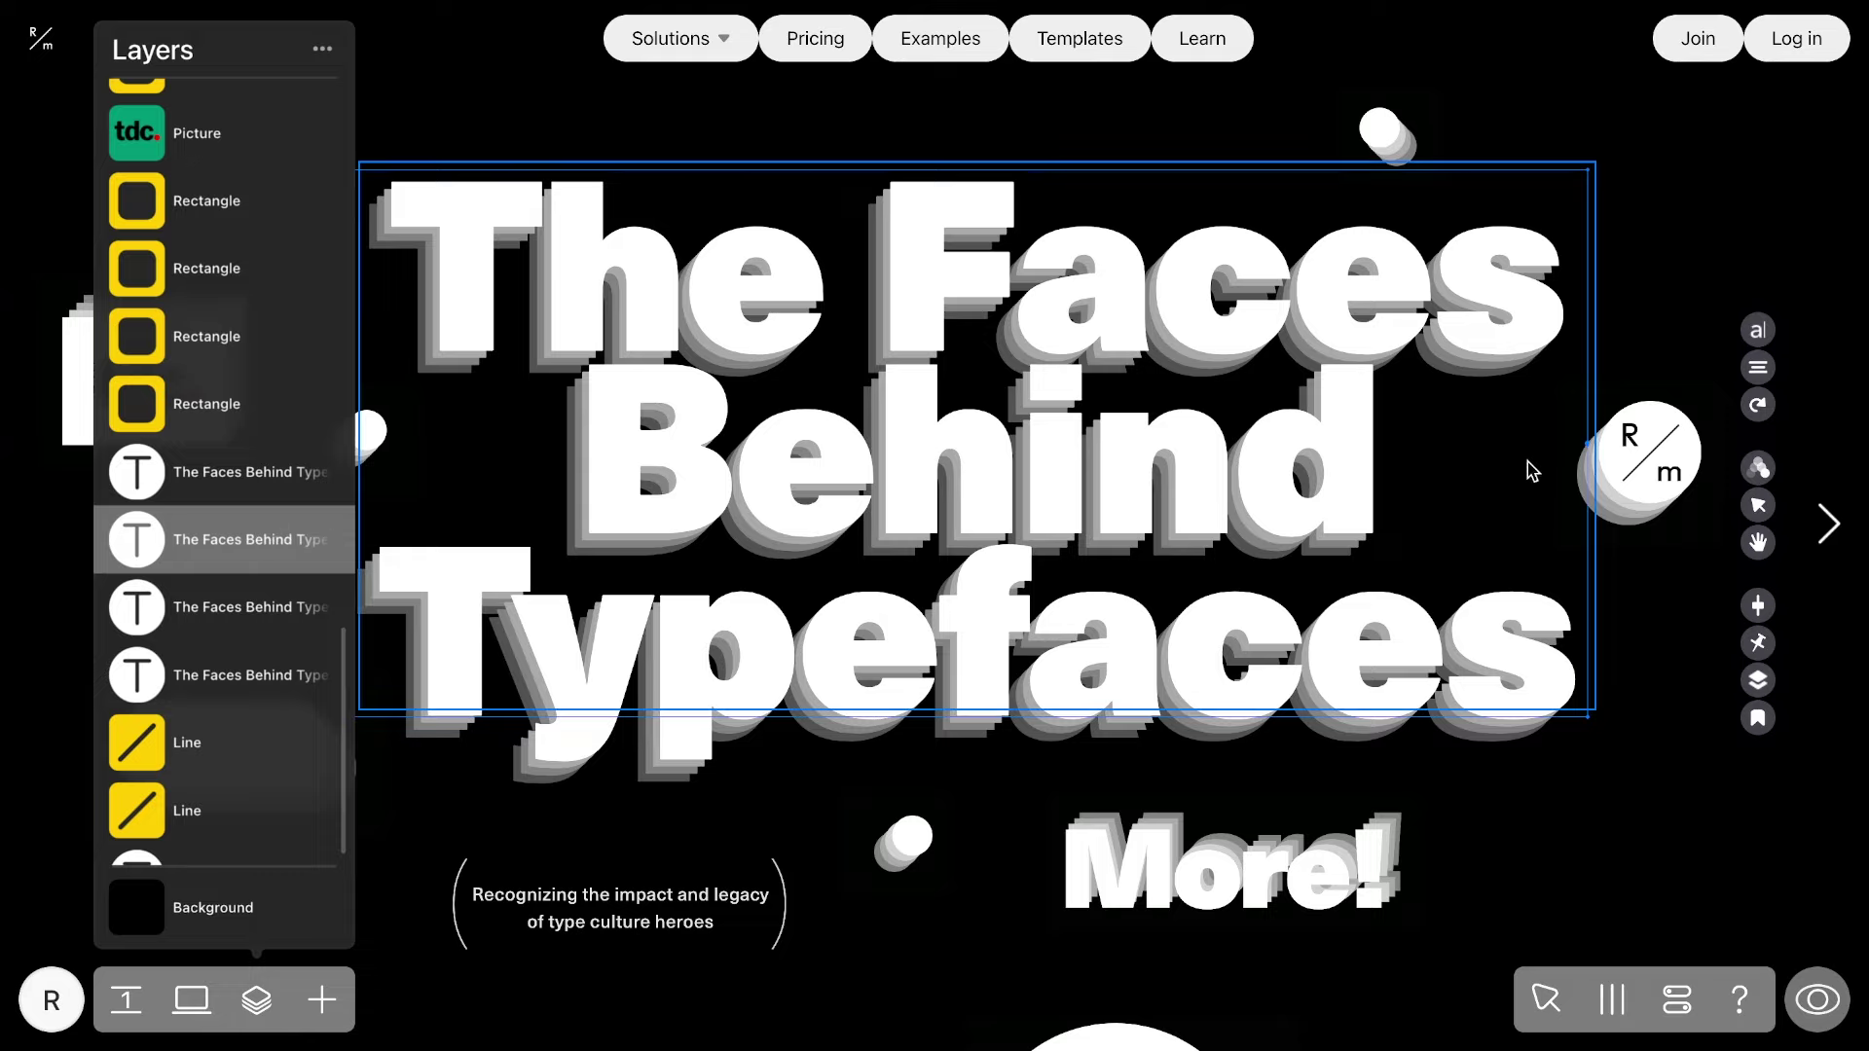
left_click(1758, 467)
left_click(1587, 500)
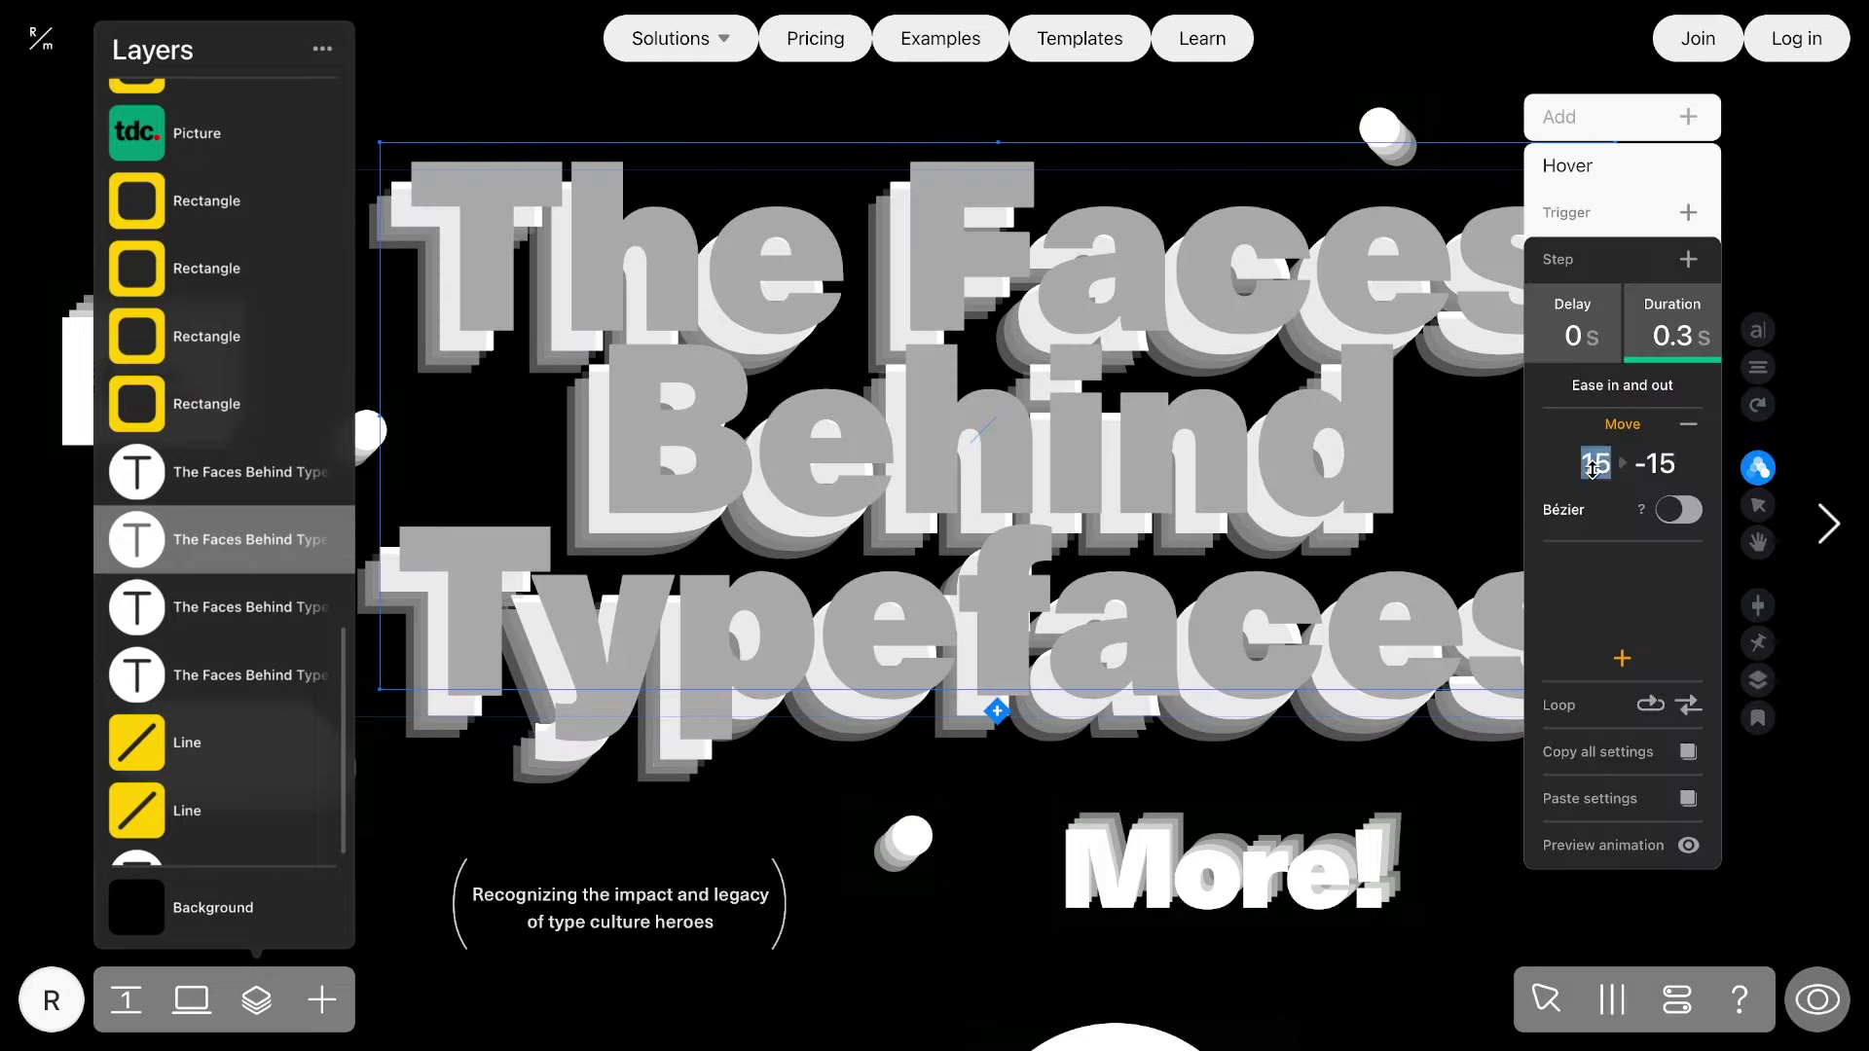
type("5")
key("Tab")
type("-5")
left_click(1759, 470)
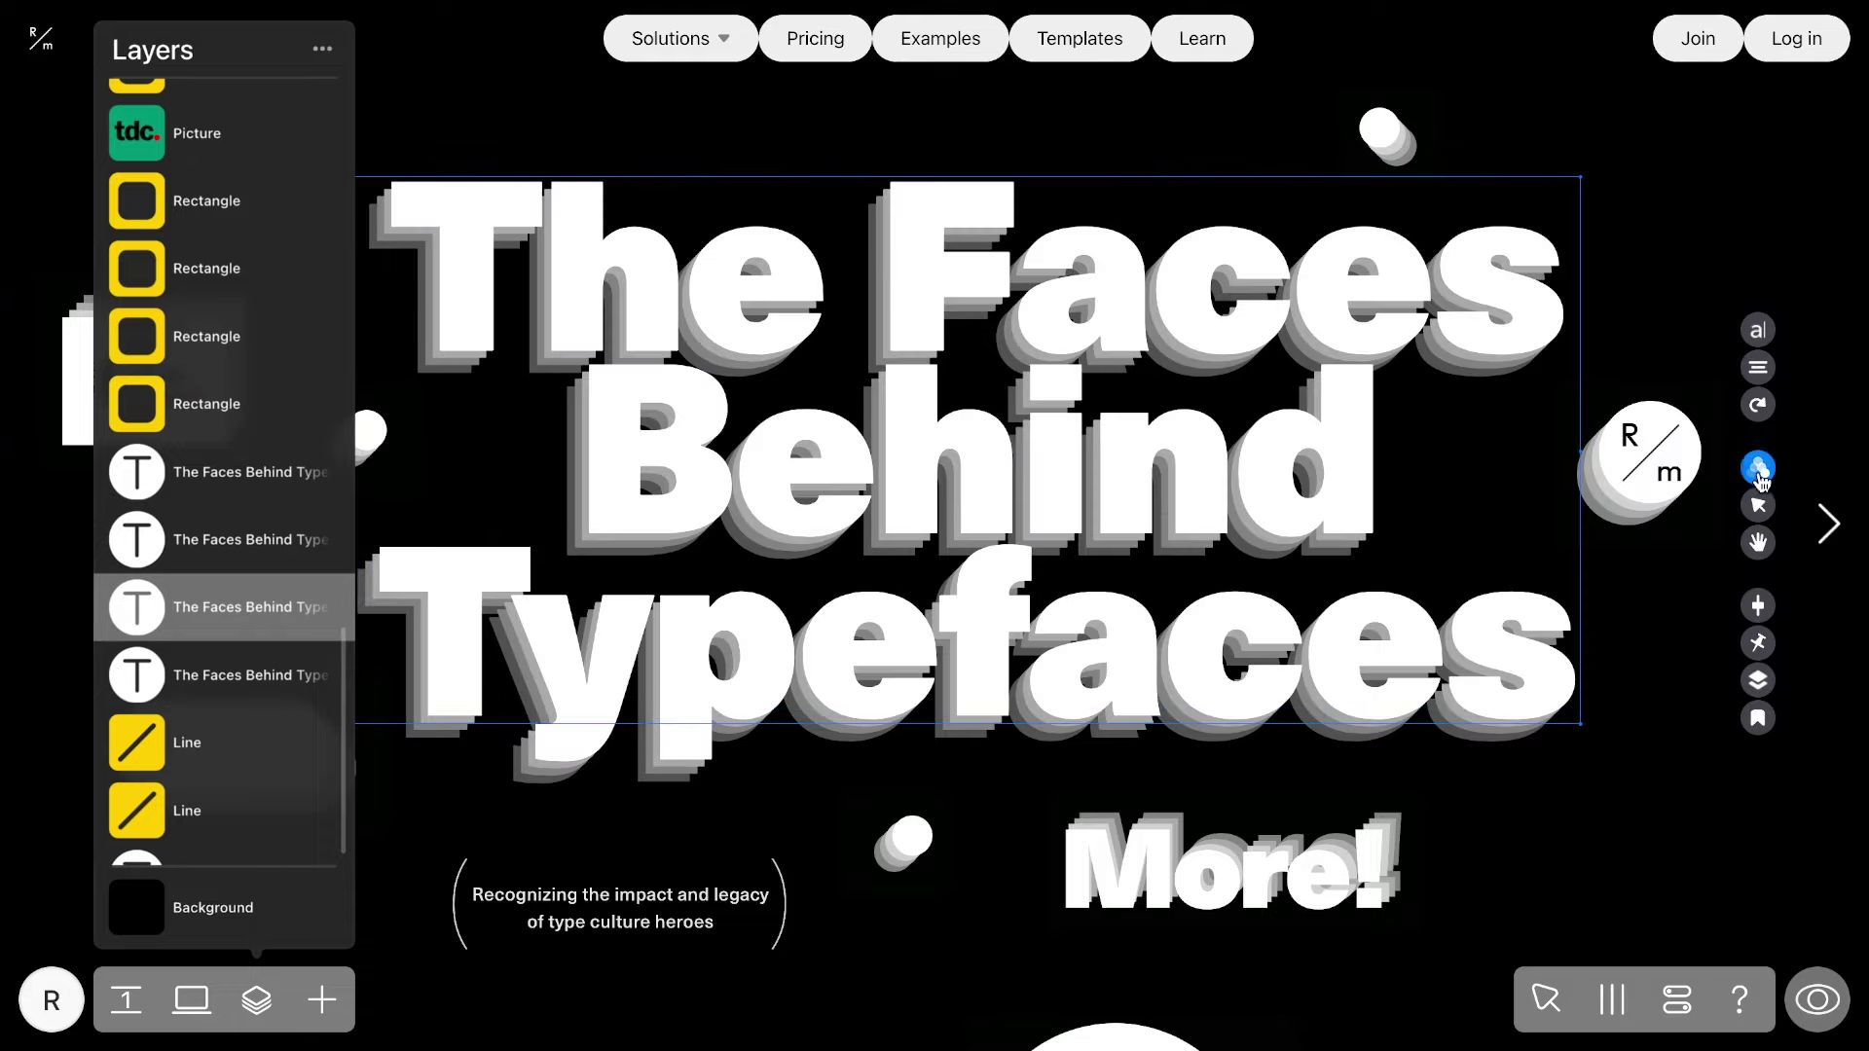
Paste the hover animation onto the third headline copy, moving -5 to 5.
left_click(1759, 468)
left_click(1616, 510)
left_click(1596, 463)
type("-5")
left_click(1645, 463)
type("5")
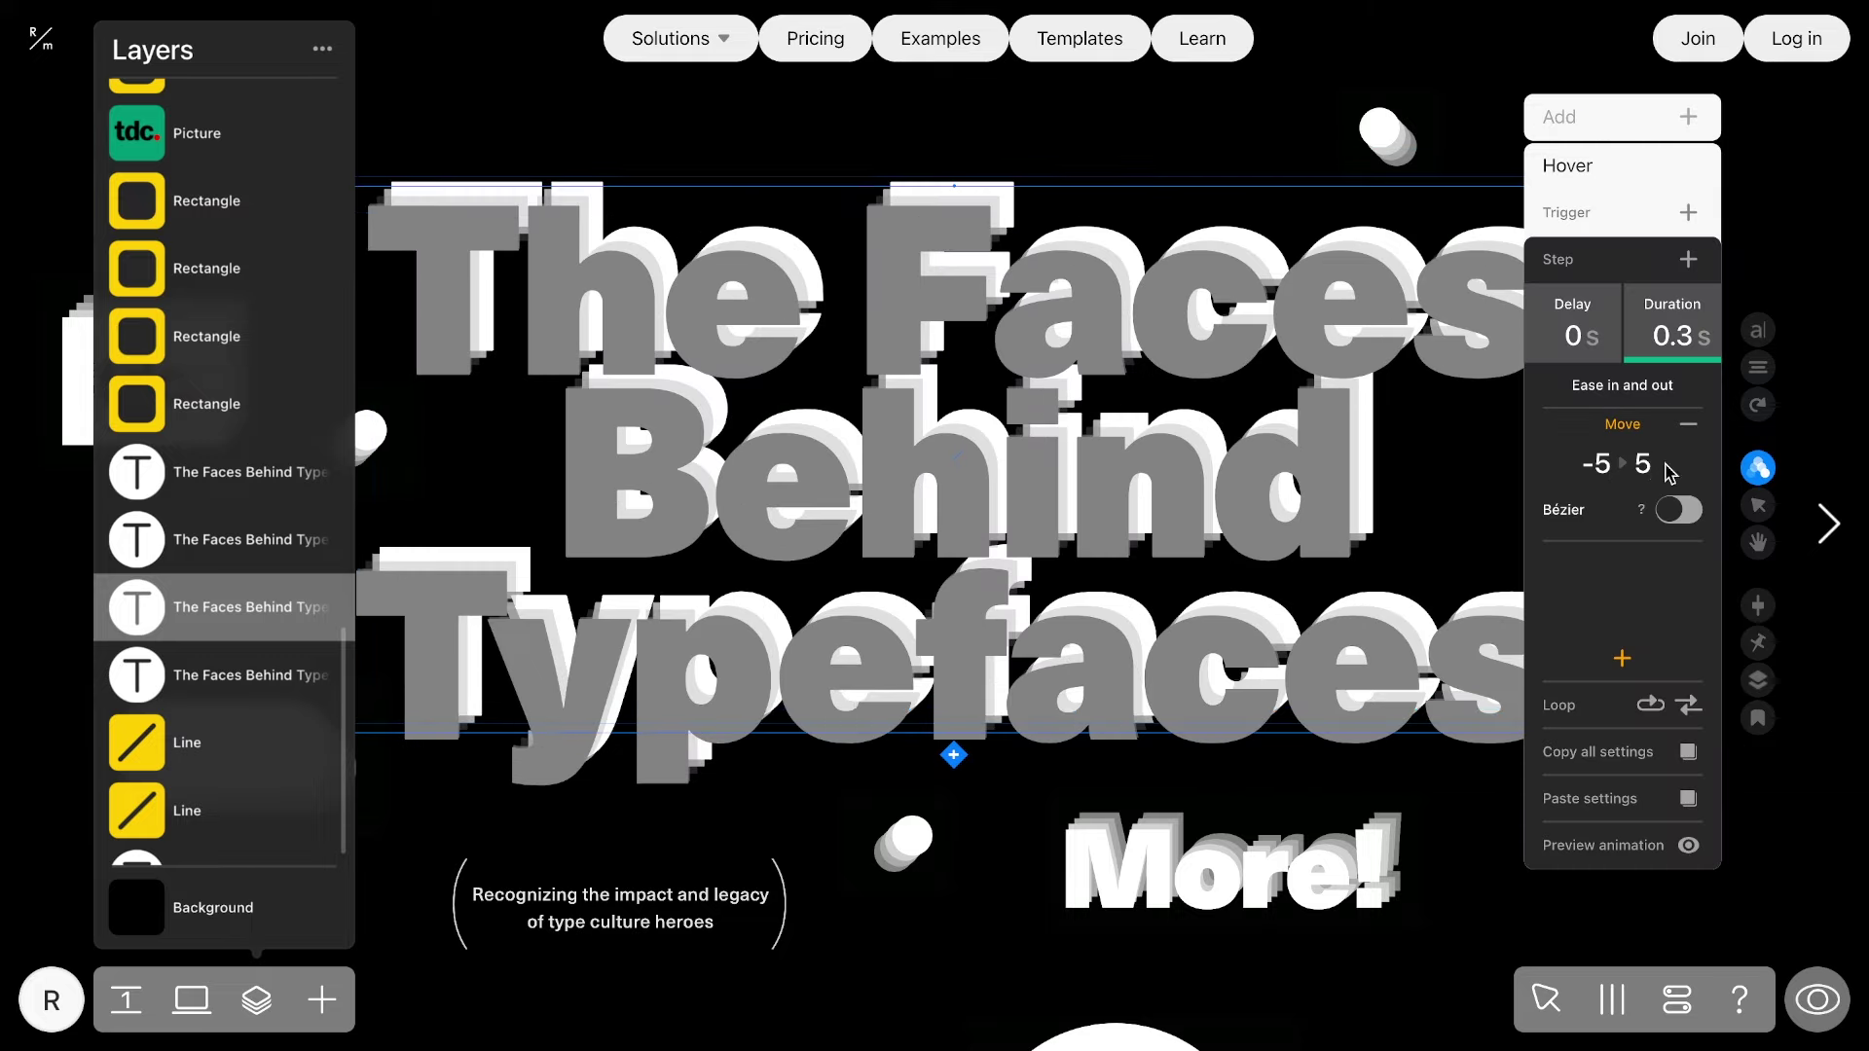
key("Return")
Paste the hover animation onto the fourth headline copy and enter 15 as its move value.
left_click(1758, 468)
left_click(1616, 510)
left_click(1646, 464)
type("15")
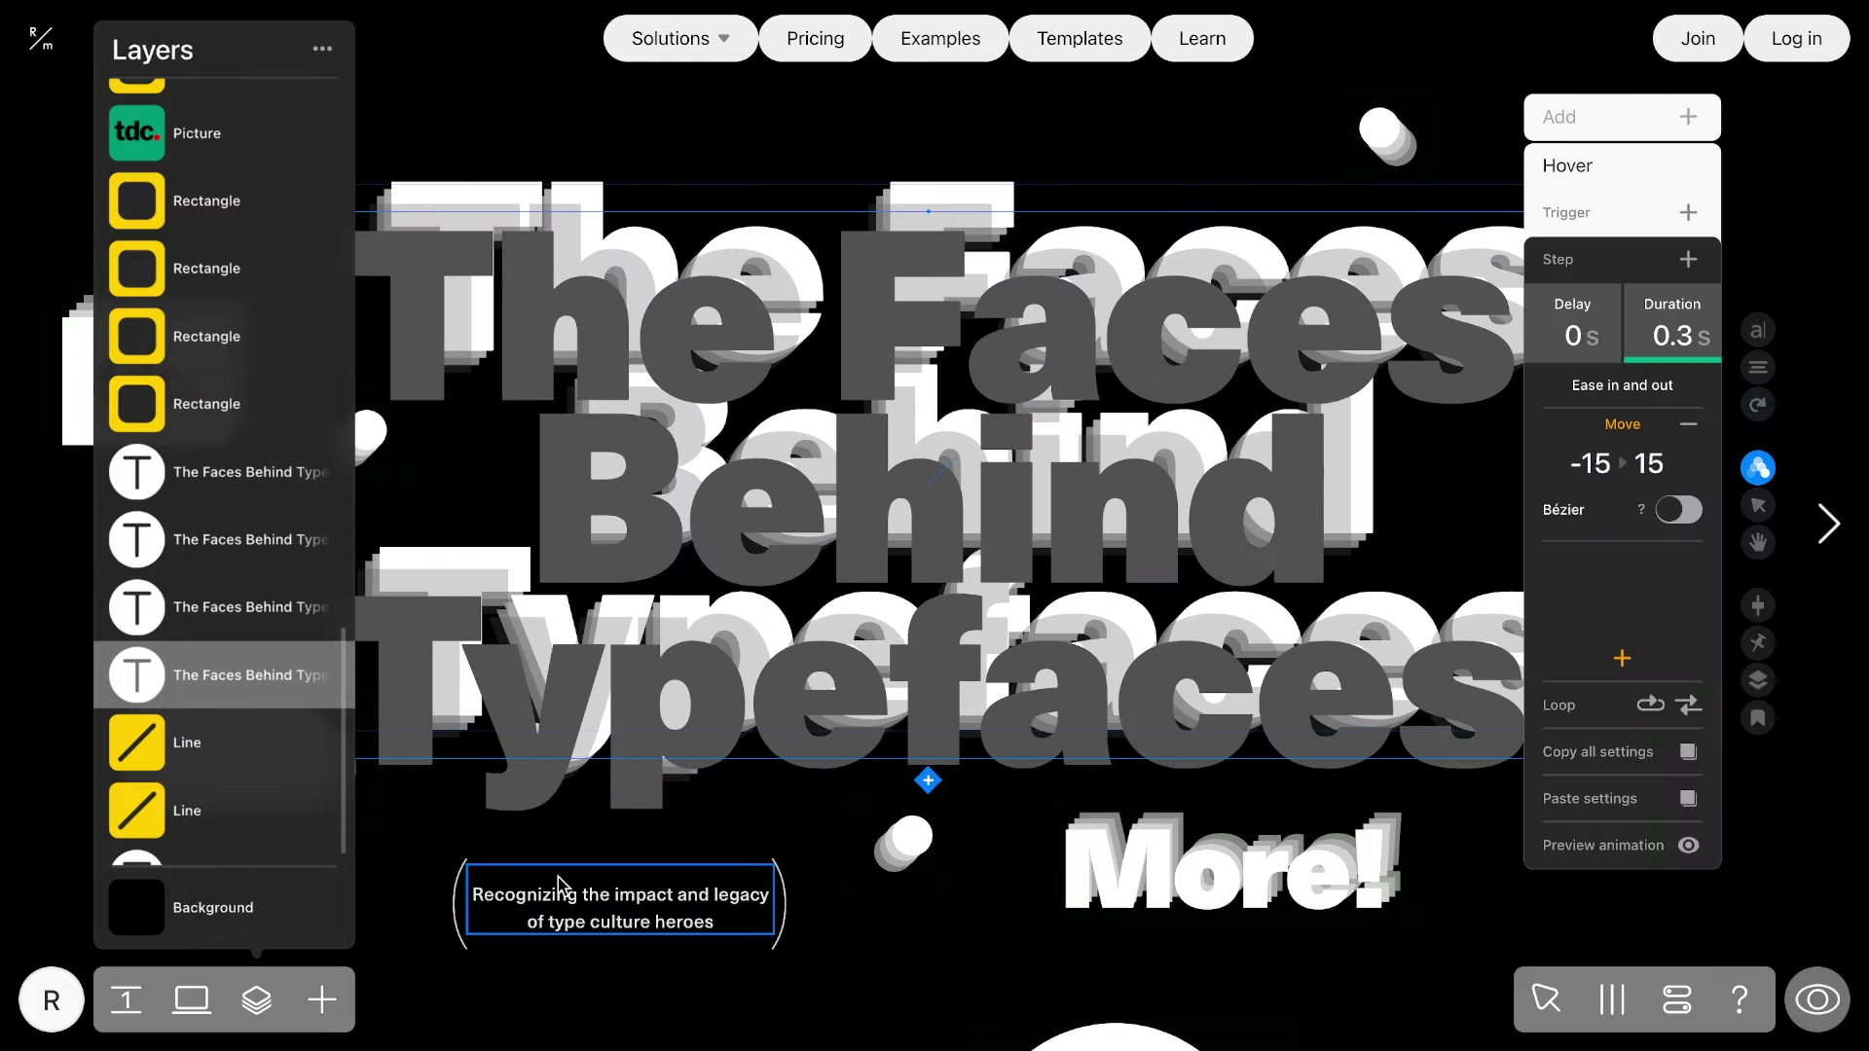
Add a rectangle shape, drop its fill opacity to nearly zero, and widen it across the headline.
left_click(322, 1000)
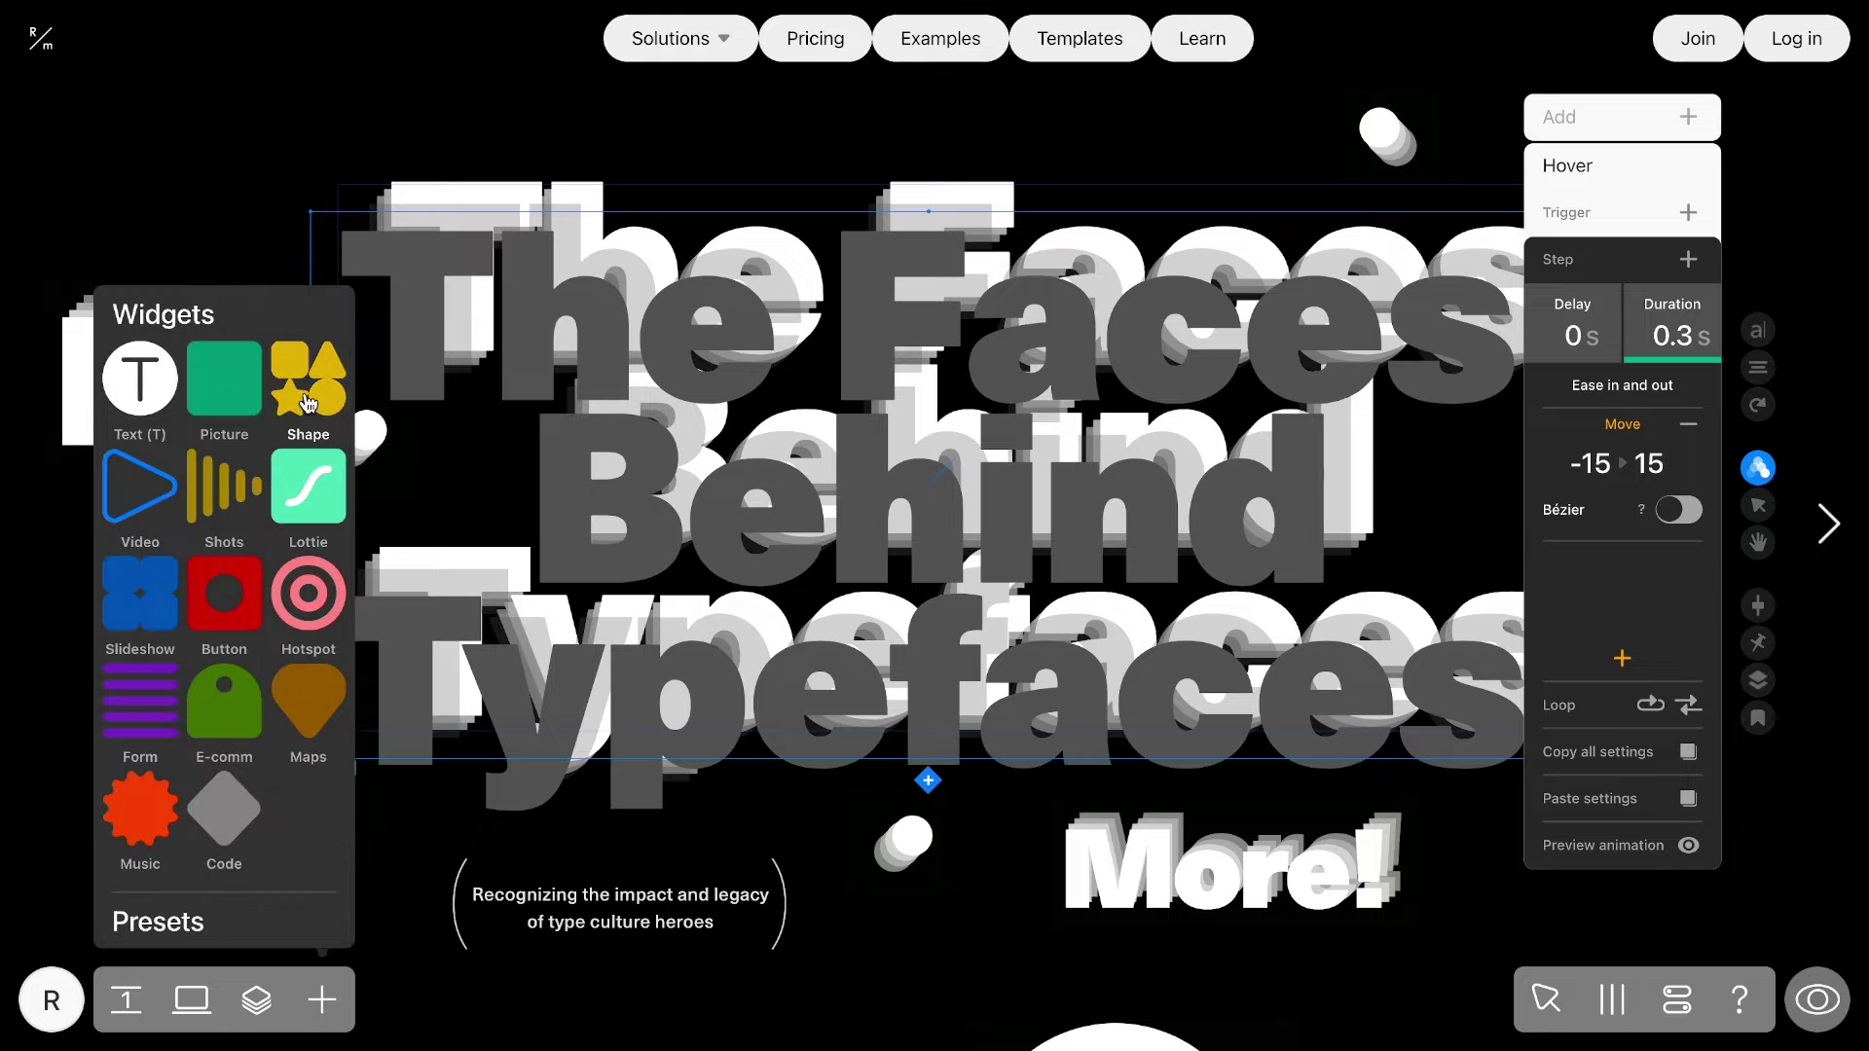
left_click(308, 384)
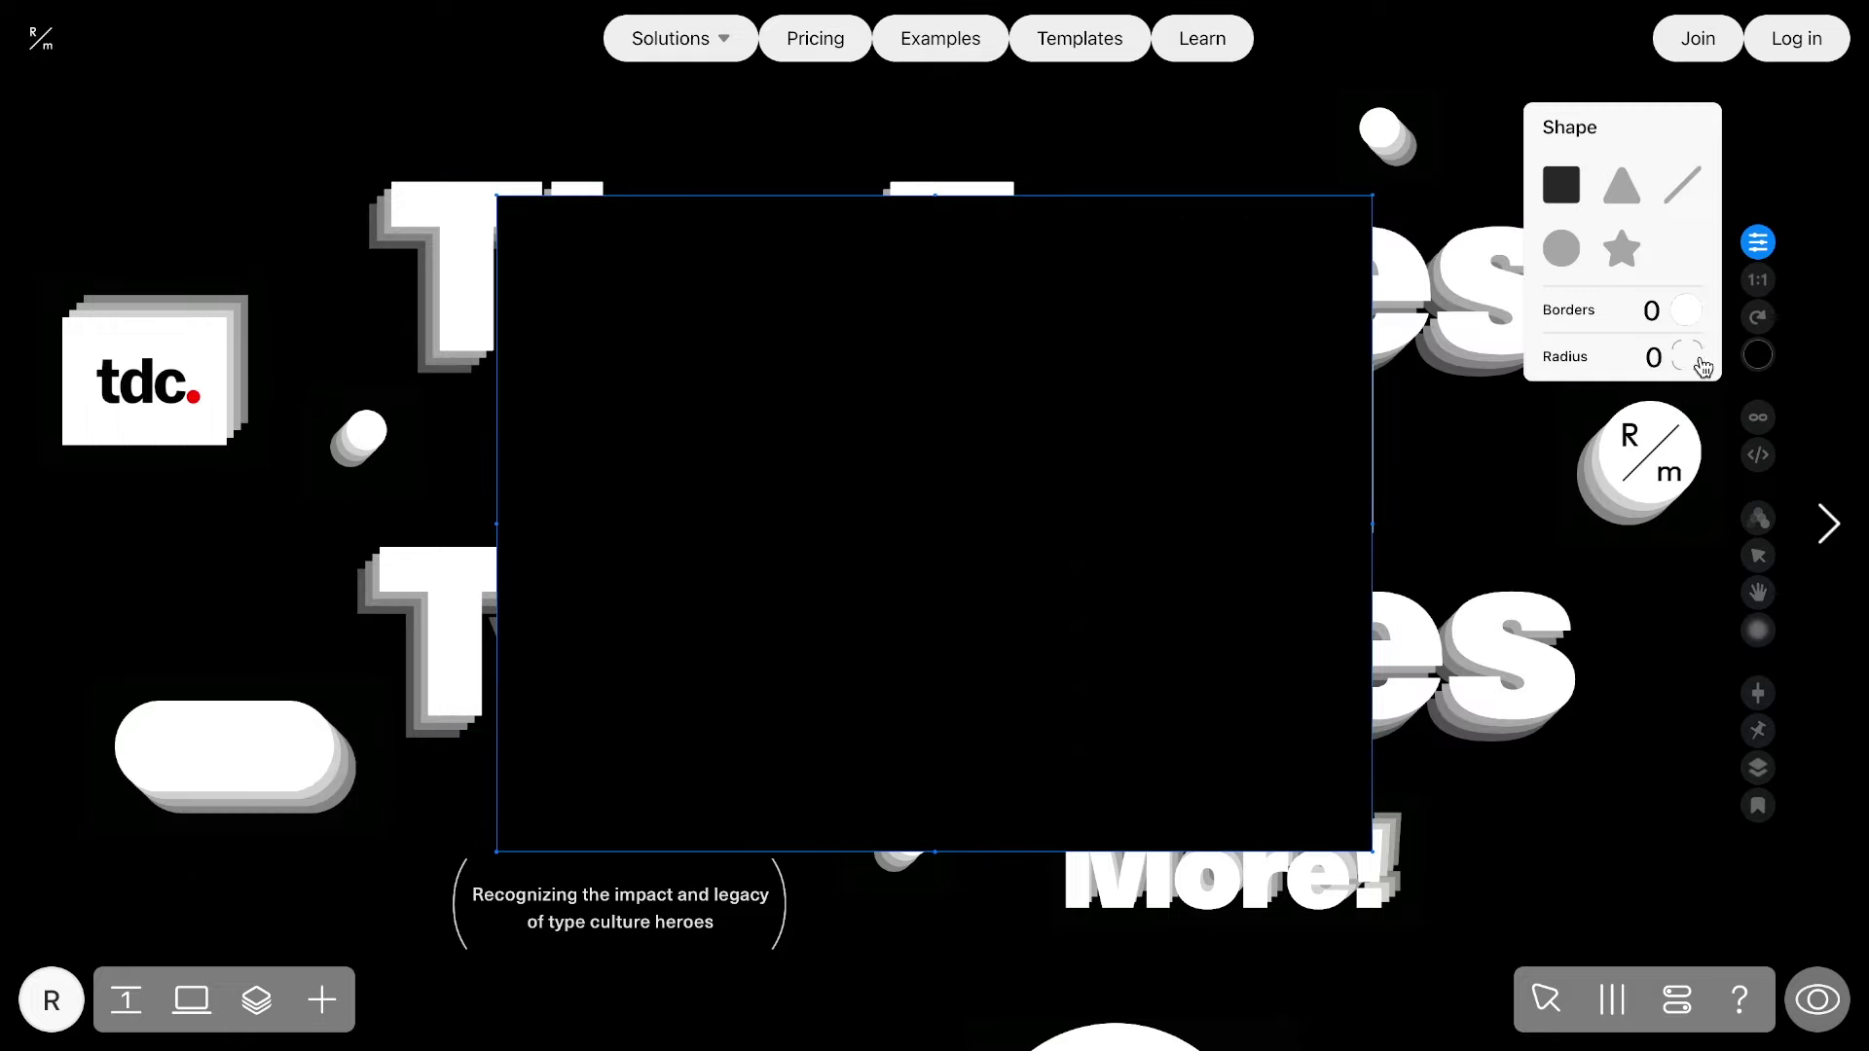
left_click(1757, 355)
left_click_drag(1690, 421, 1556, 424)
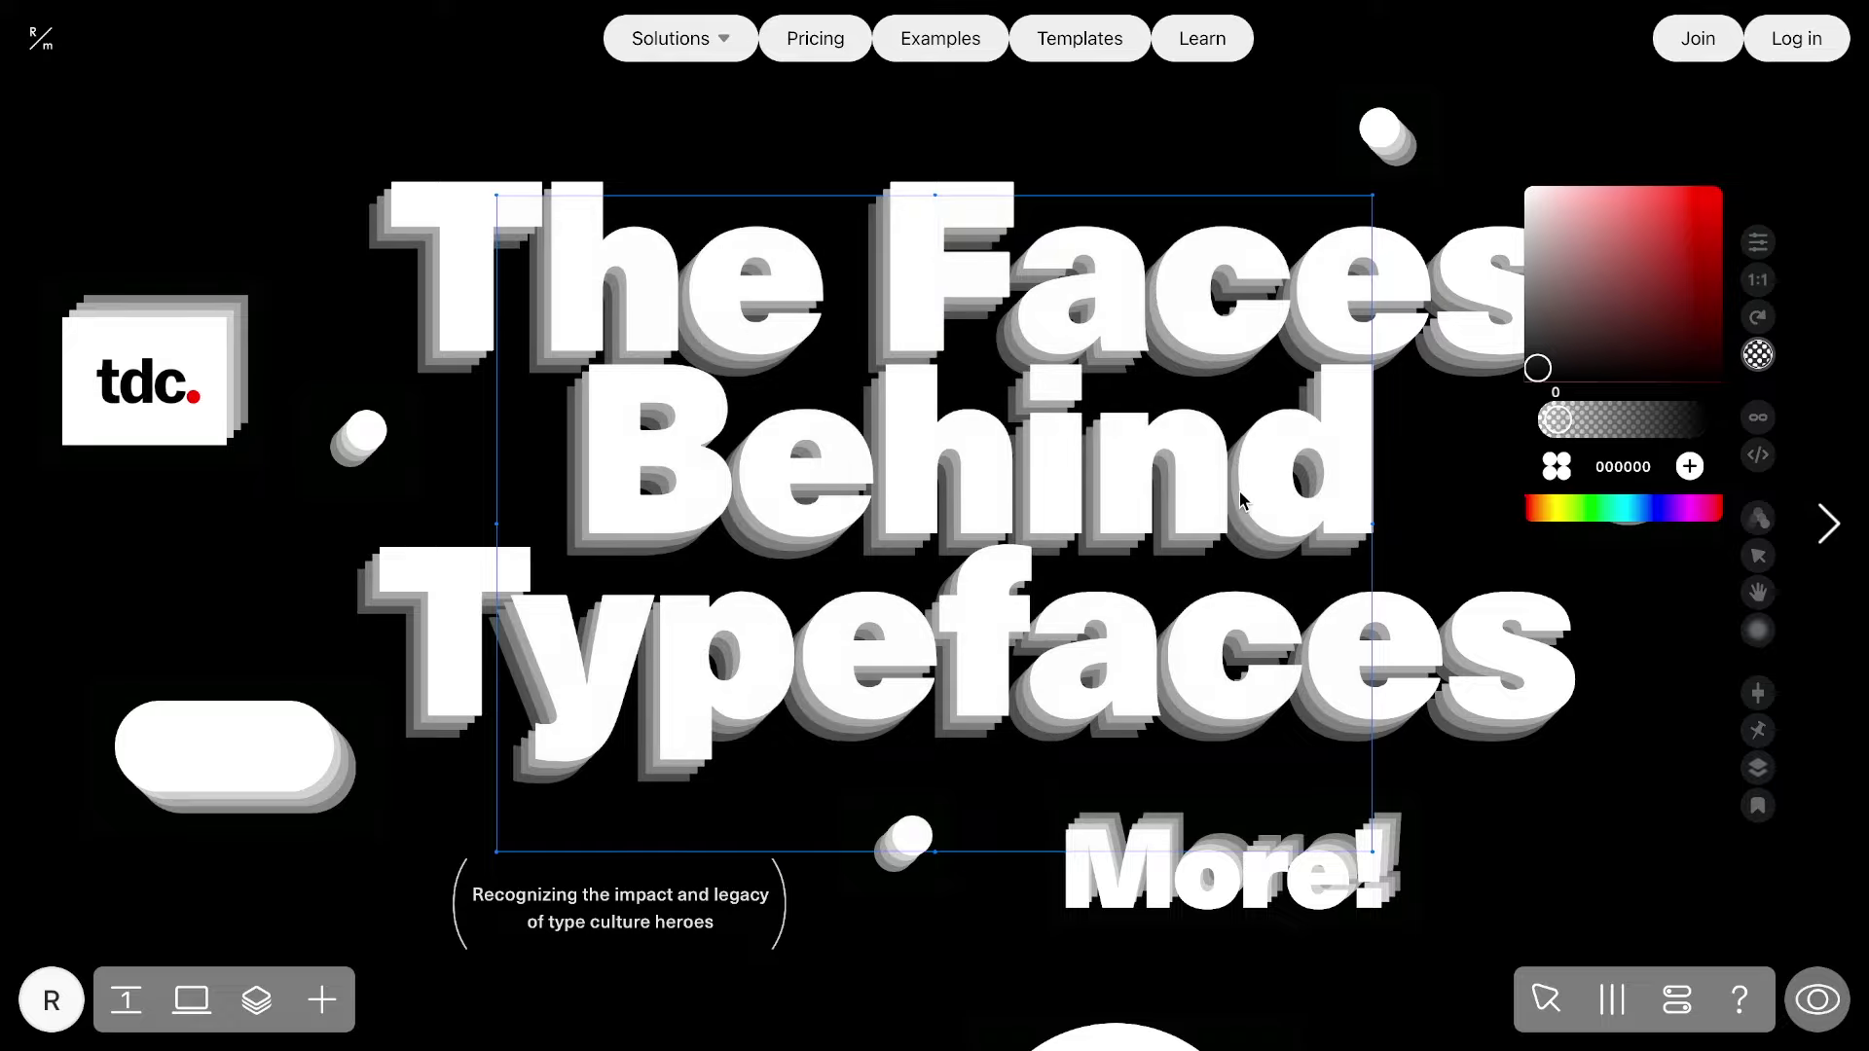
left_click_drag(1373, 522, 1591, 522)
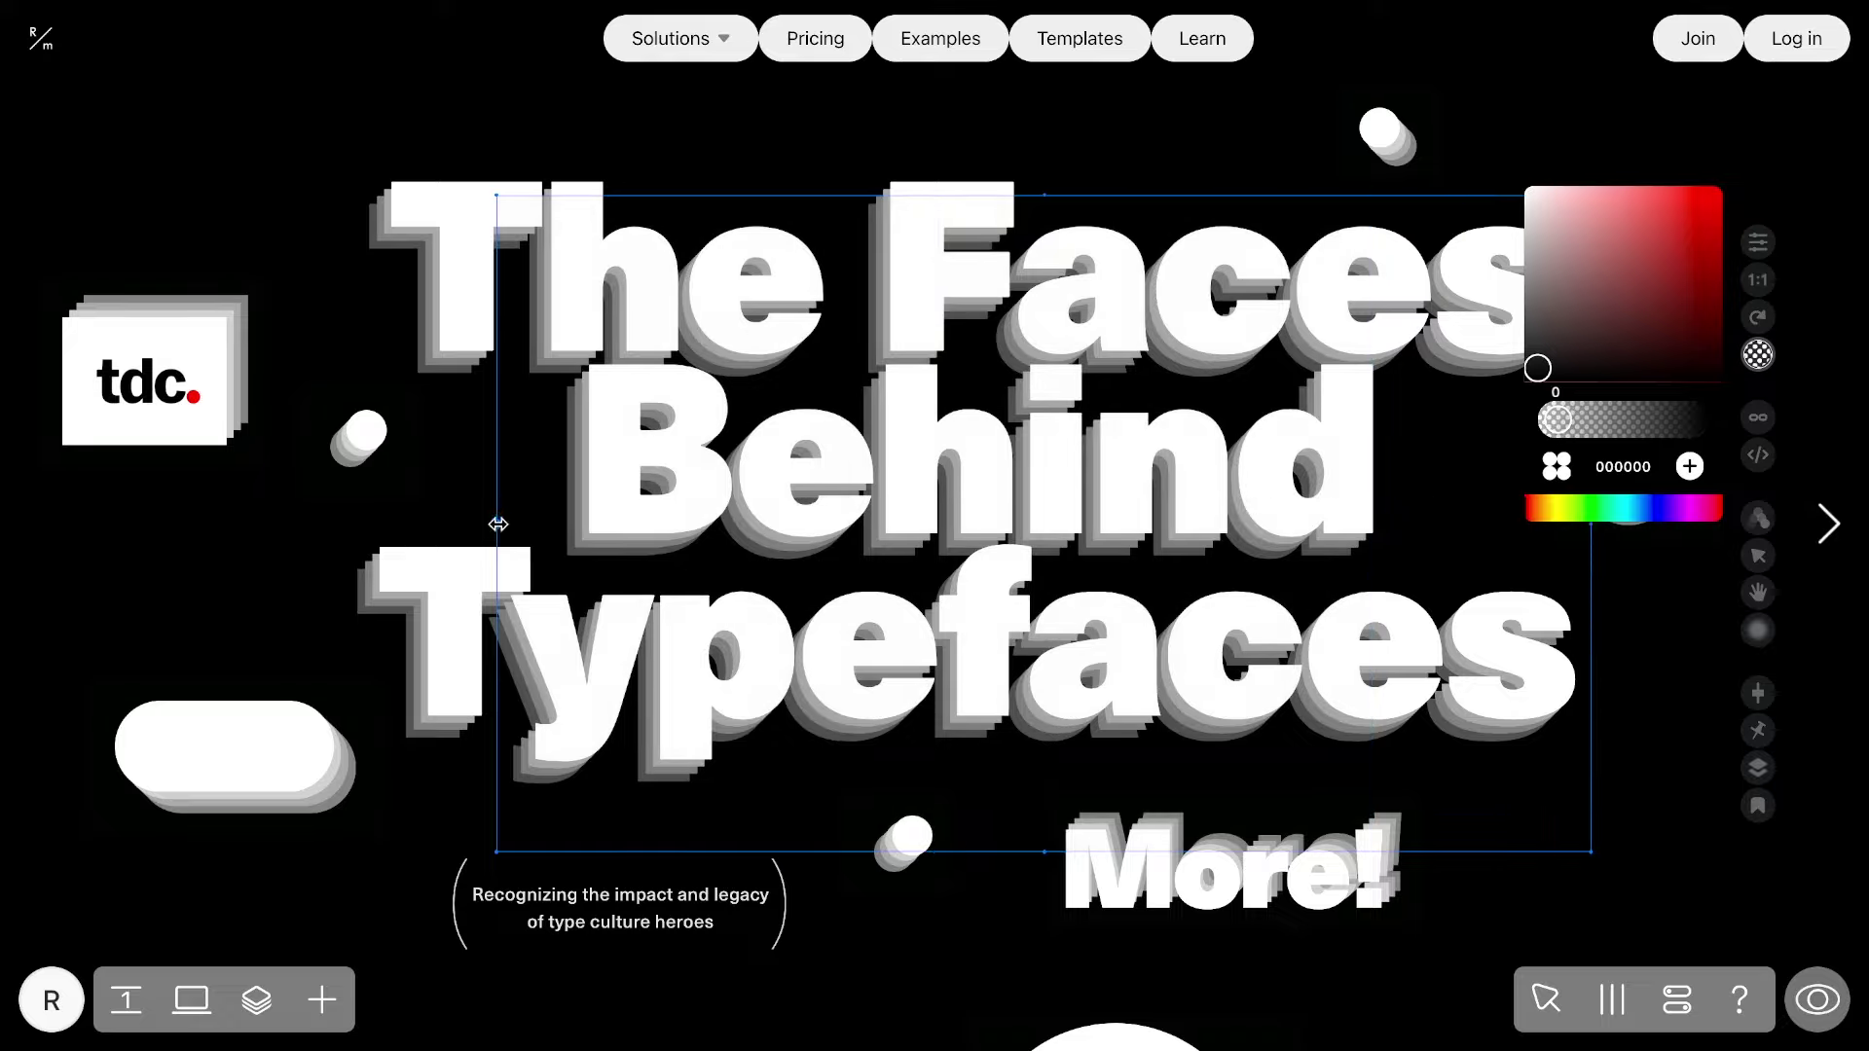
left_click_drag(498, 524, 360, 522)
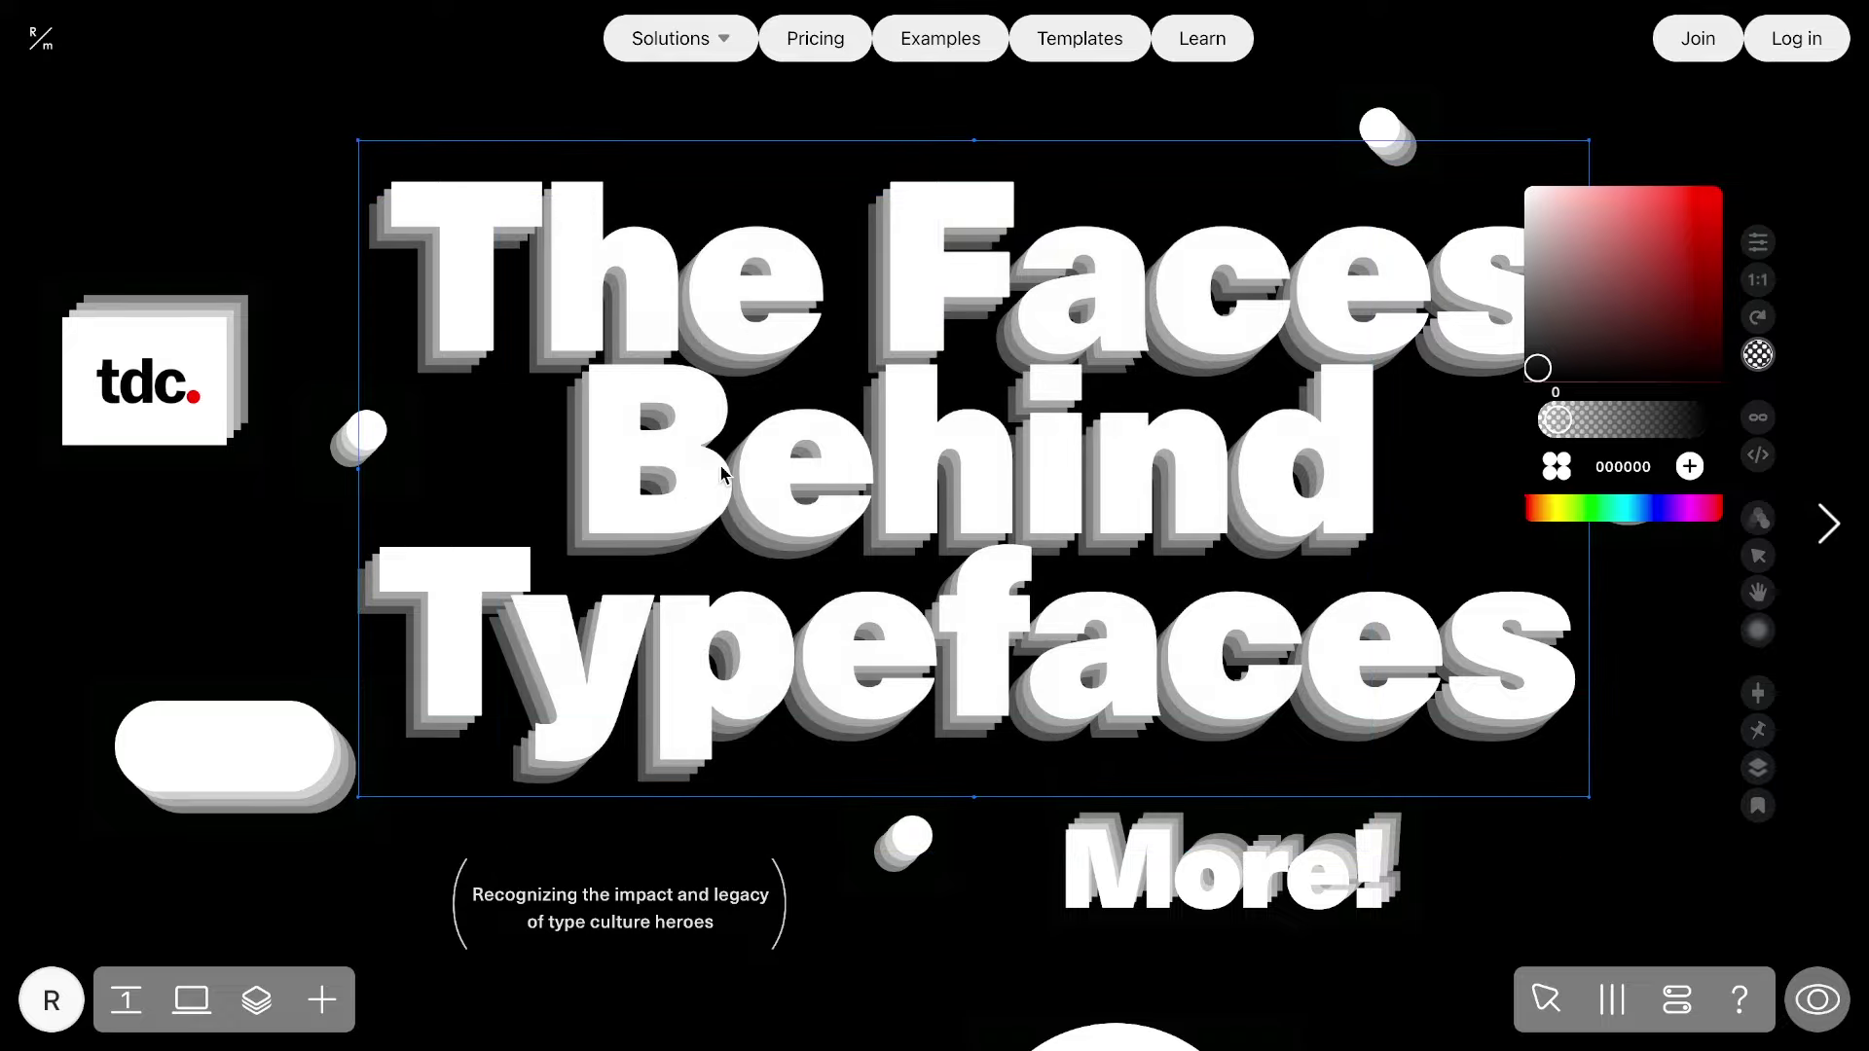
Set the transparent rectangle as the hover trigger for the first headline layer.
left_click(407, 884)
left_click(256, 1003)
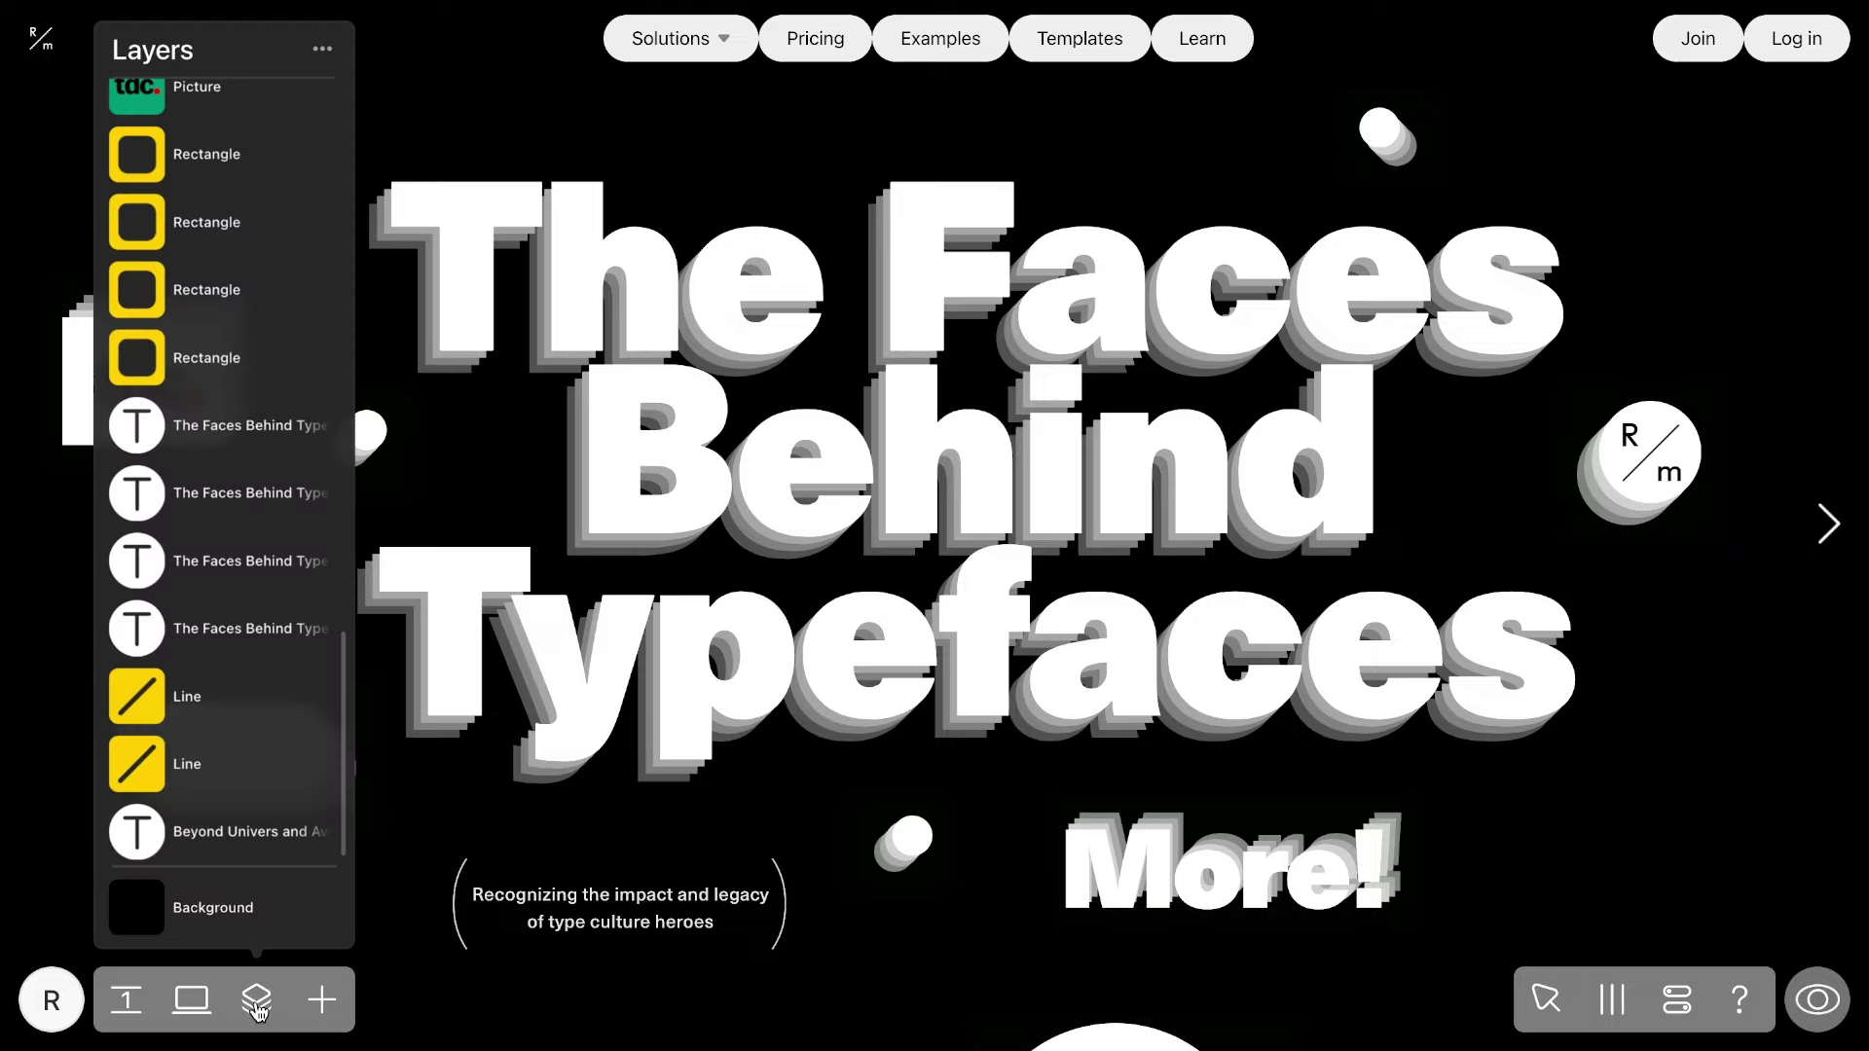
left_click(207, 429)
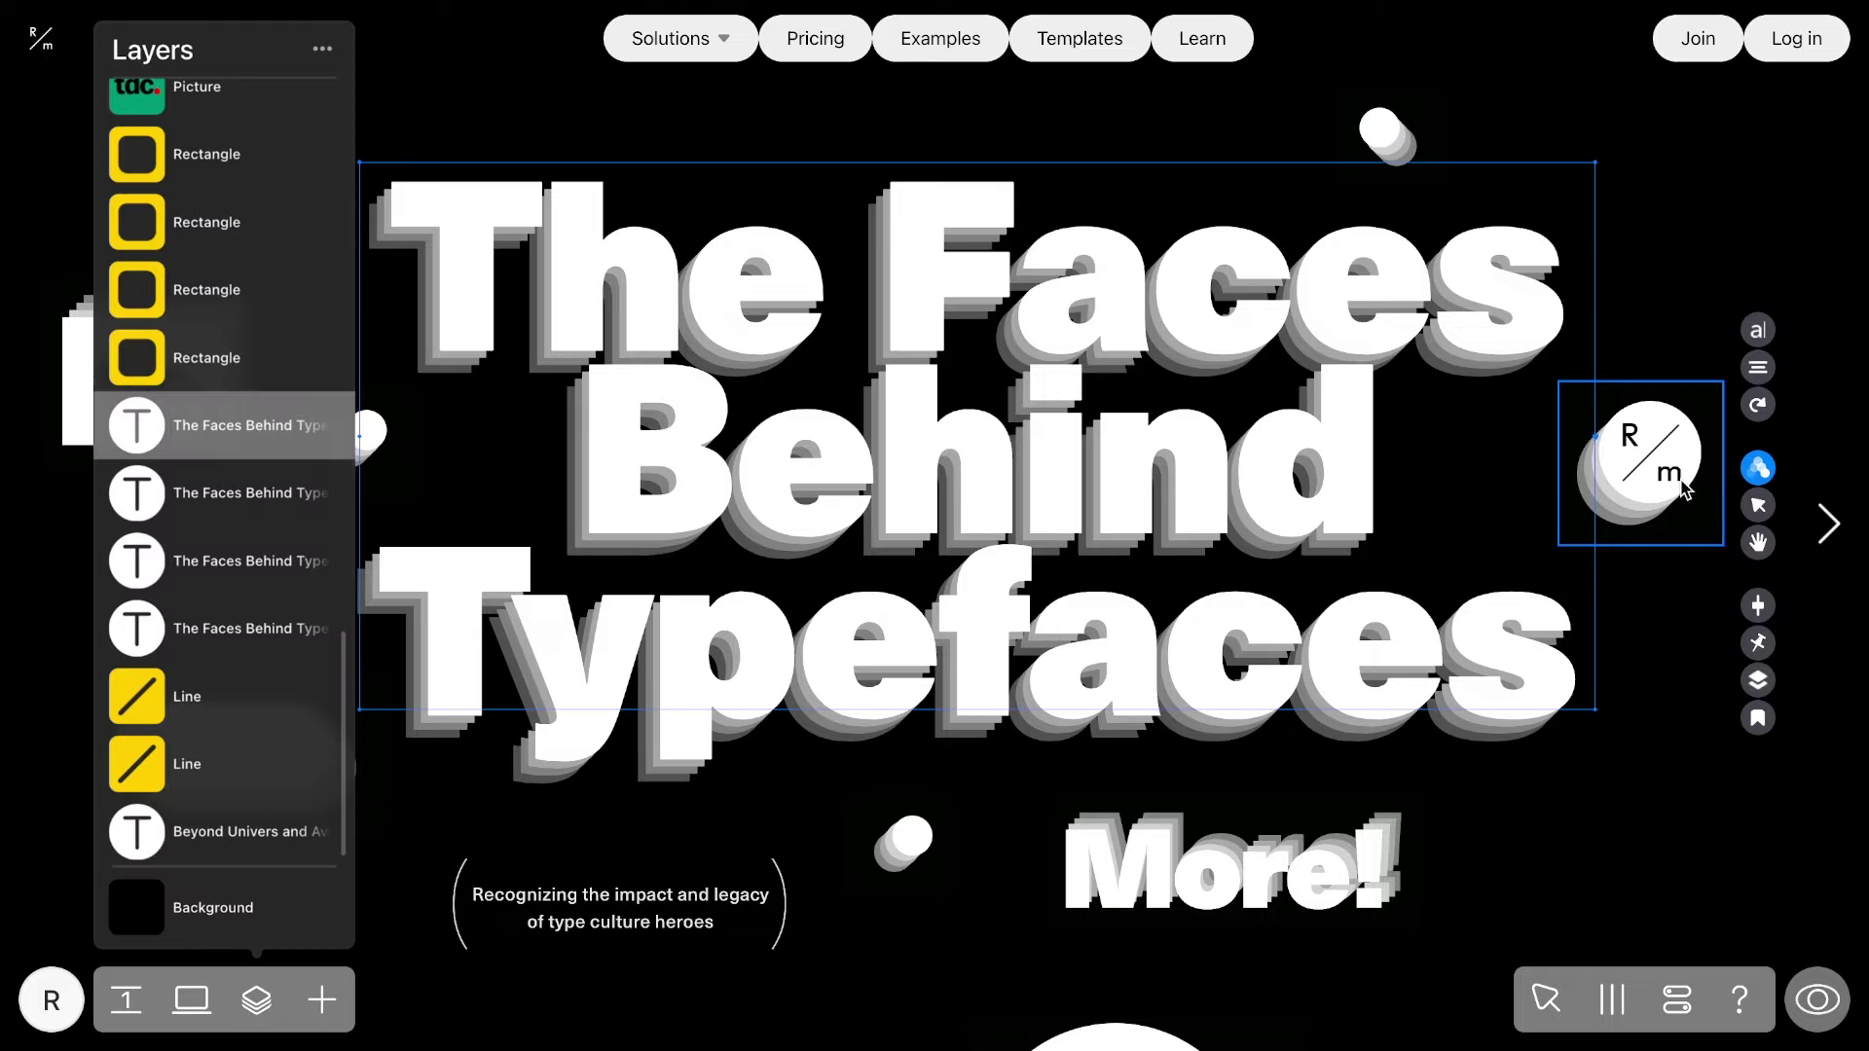
left_click(1758, 469)
left_click(1687, 215)
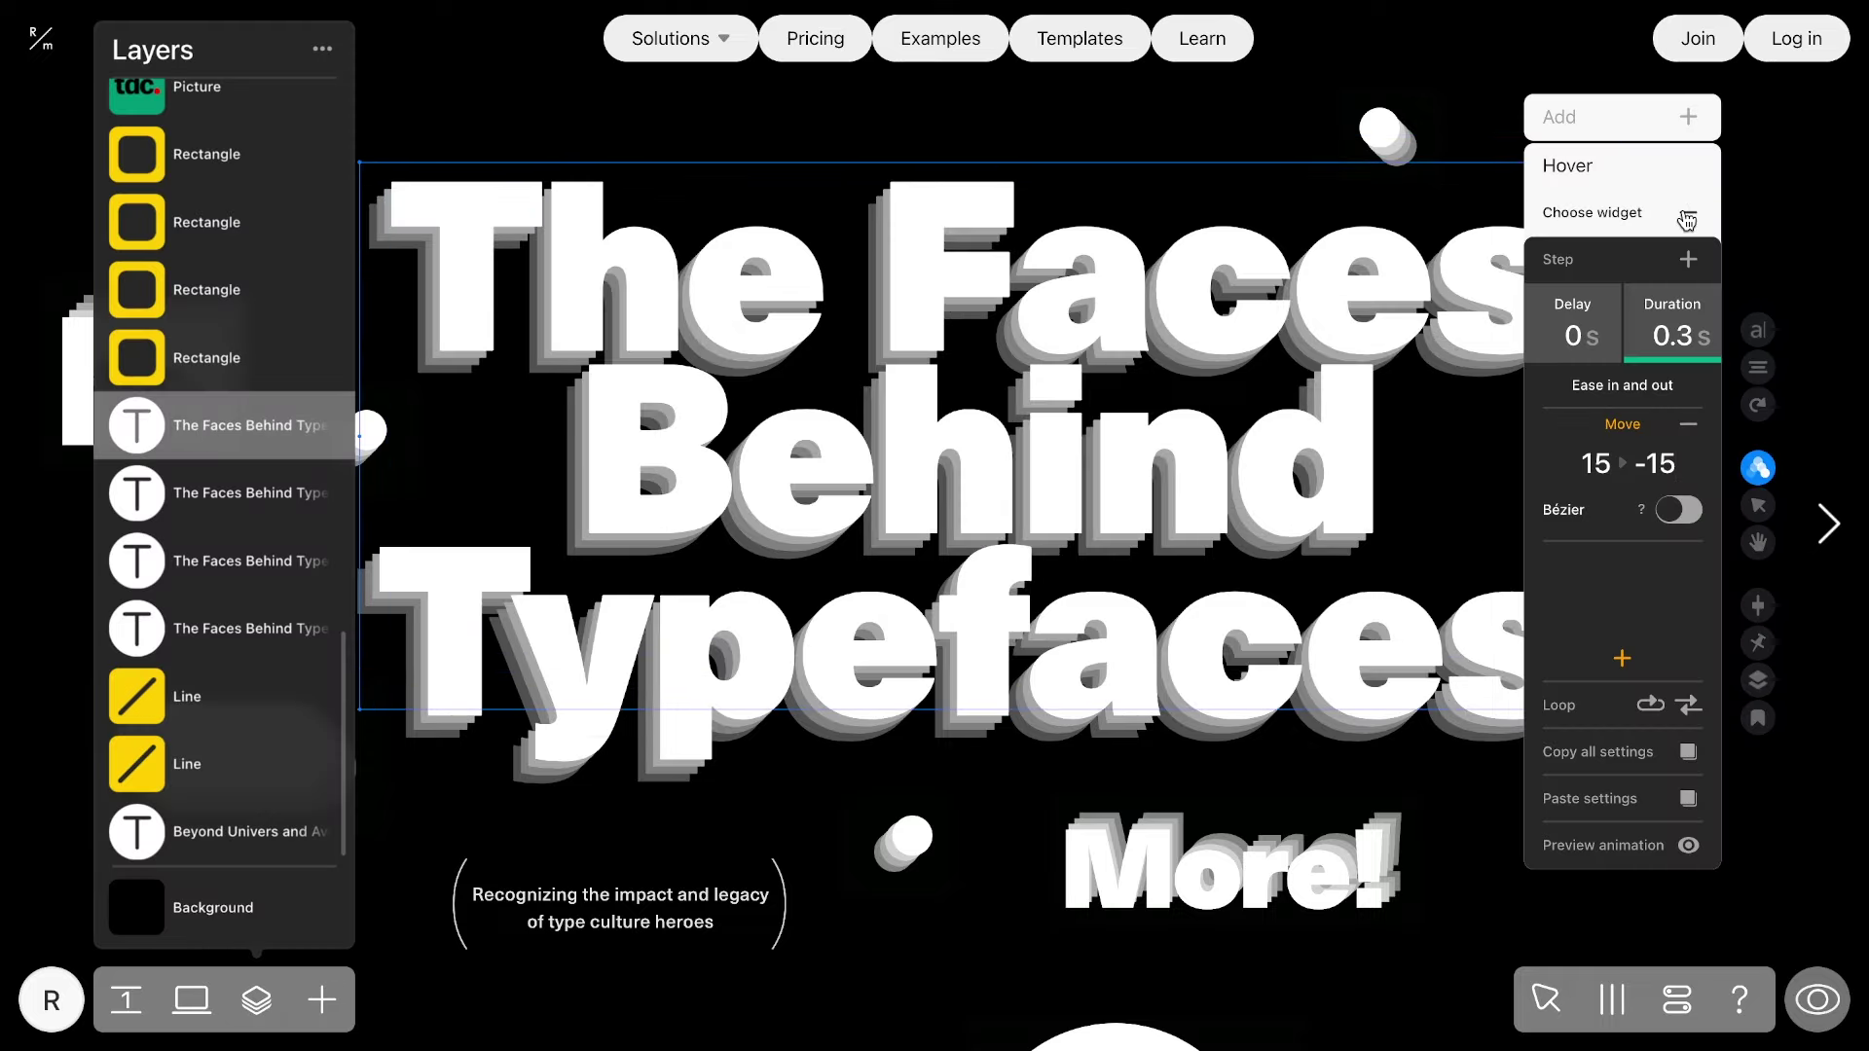
left_click(1225, 422)
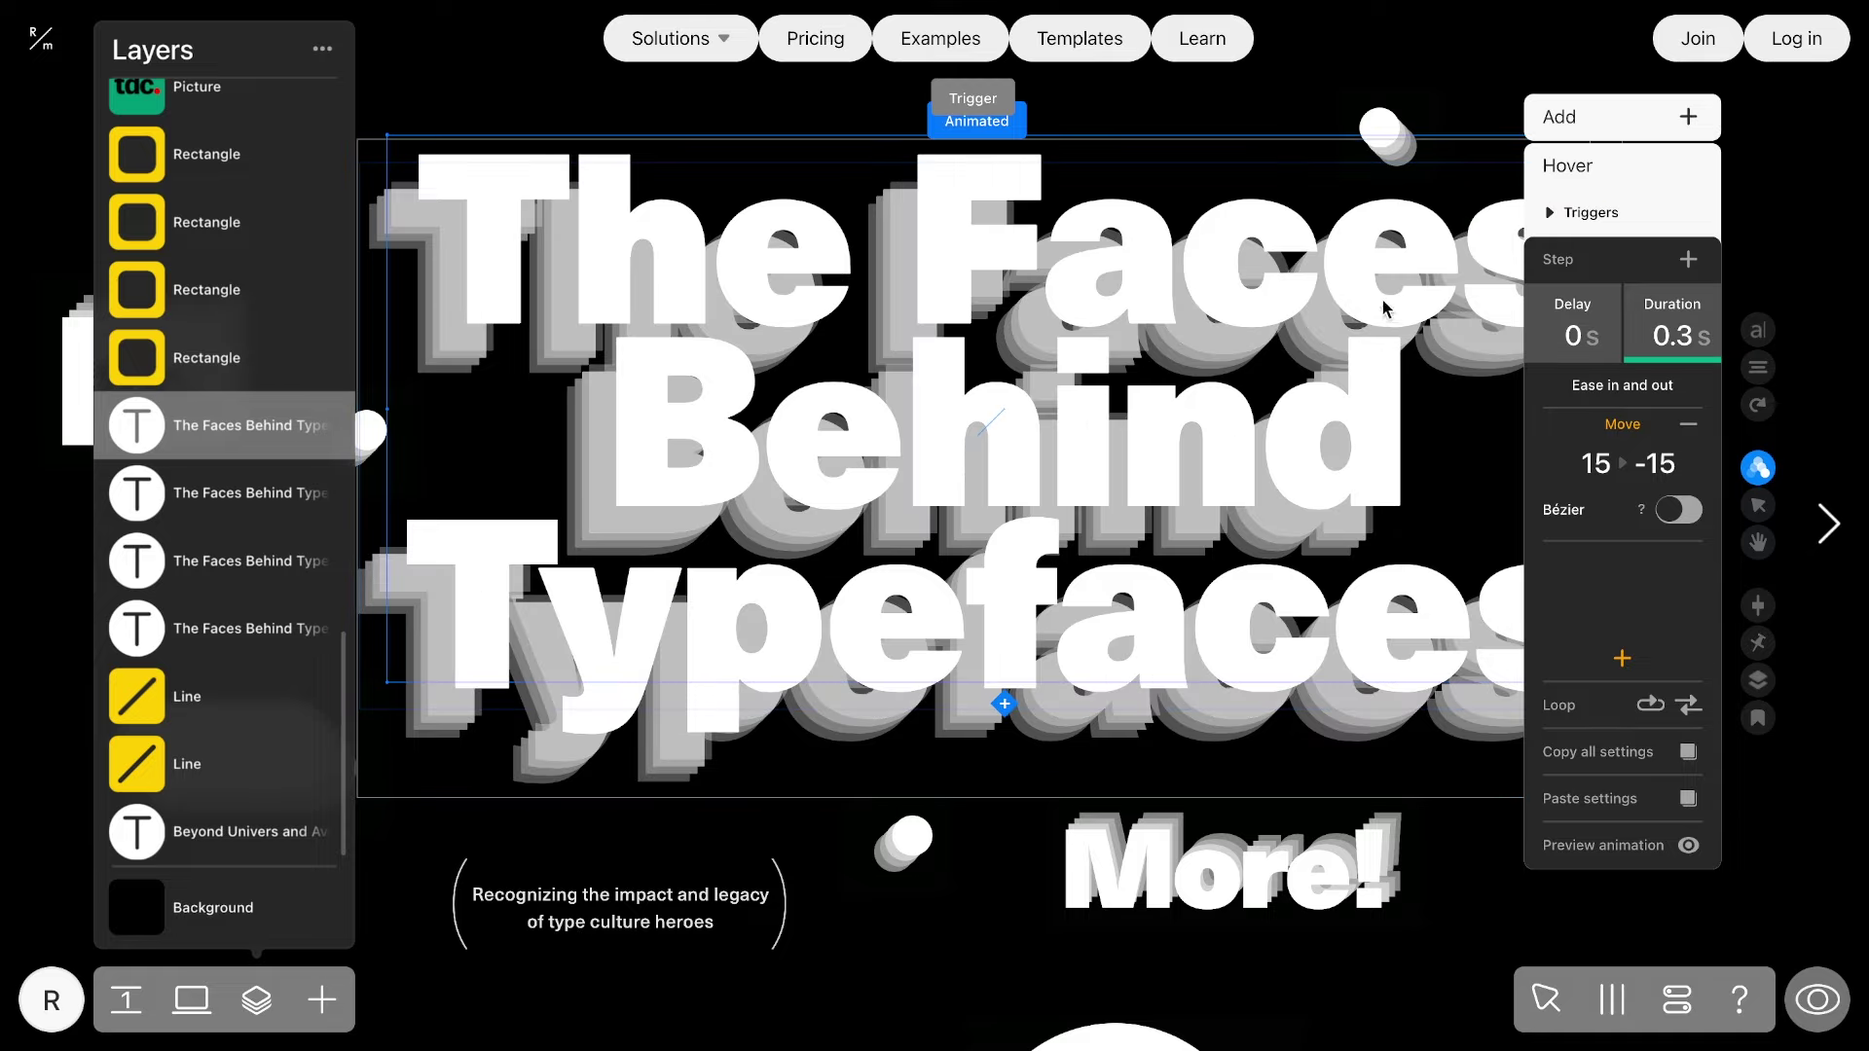
left_click(1538, 215)
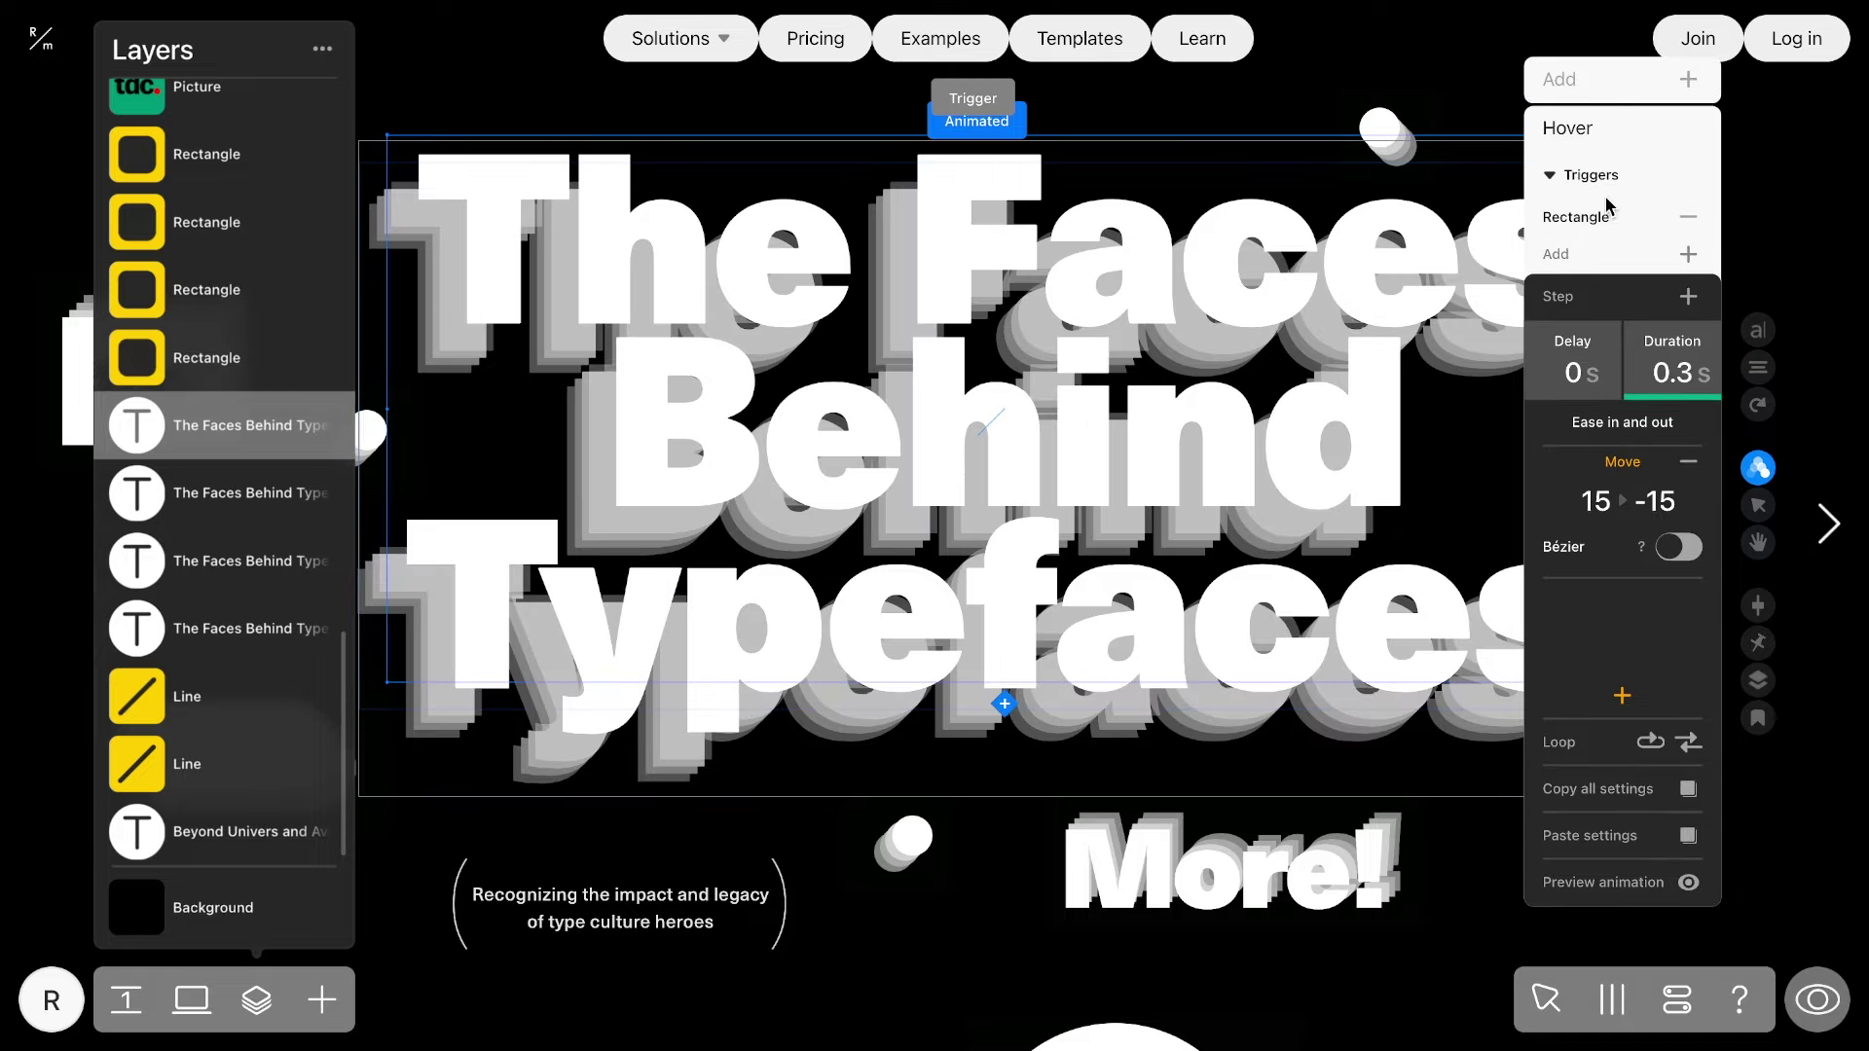
Set the rectangle as the hover trigger for the remaining headline layers too.
left_click(1758, 467)
left_click(1758, 467)
left_click(1758, 467)
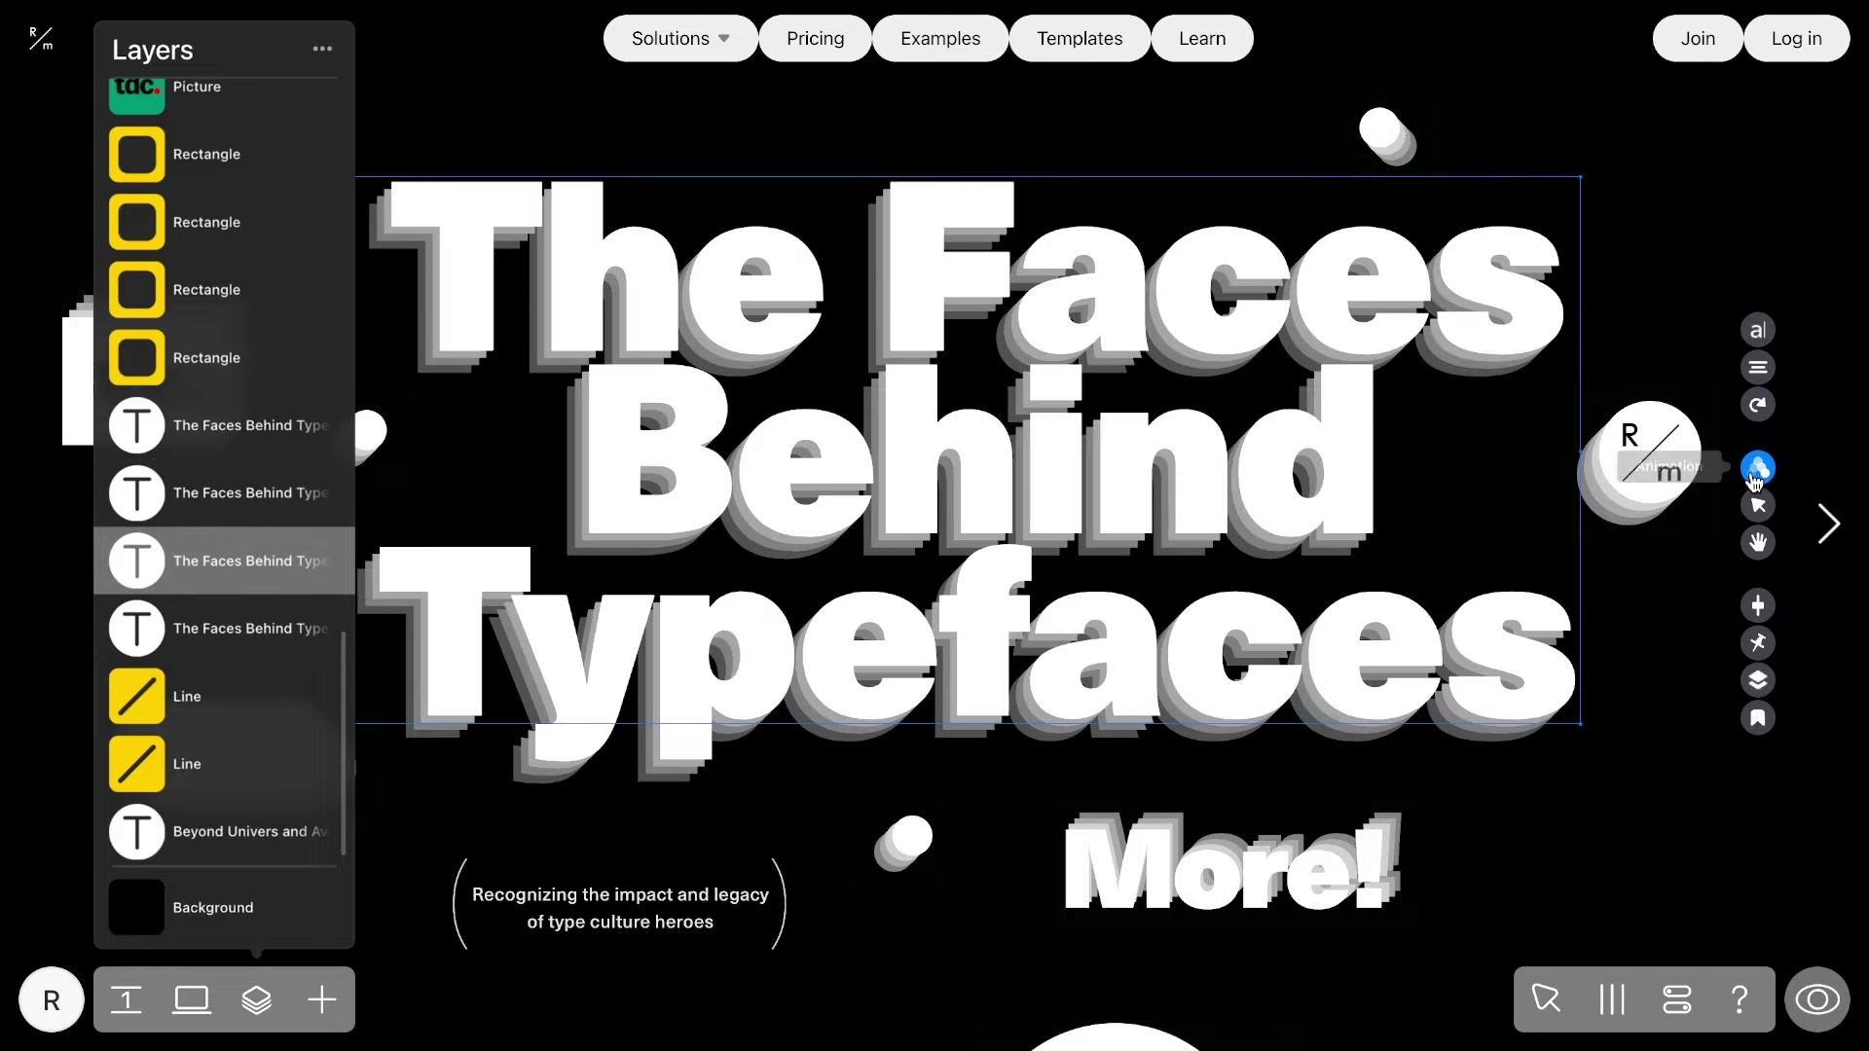
left_click(1758, 468)
left_click(1758, 467)
left_click(1758, 467)
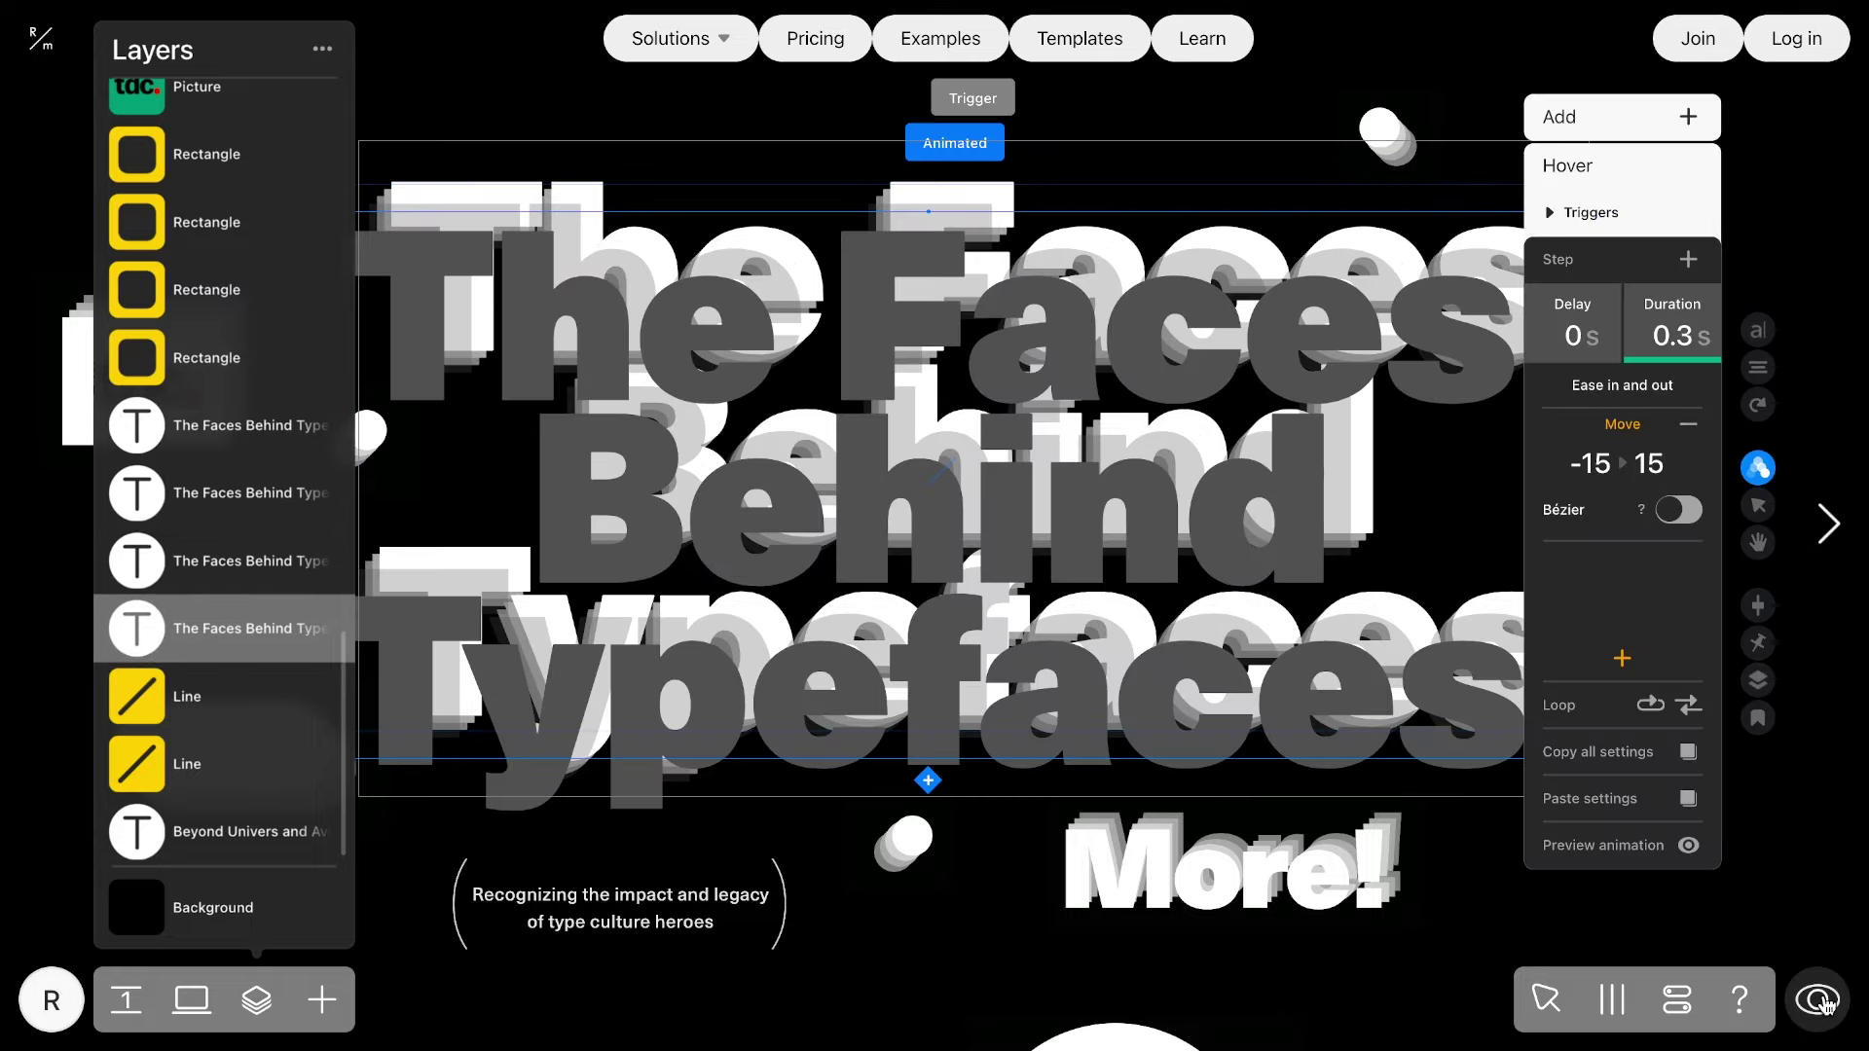
Preview the page to test the headline's hover animation.
left_click(1819, 1000)
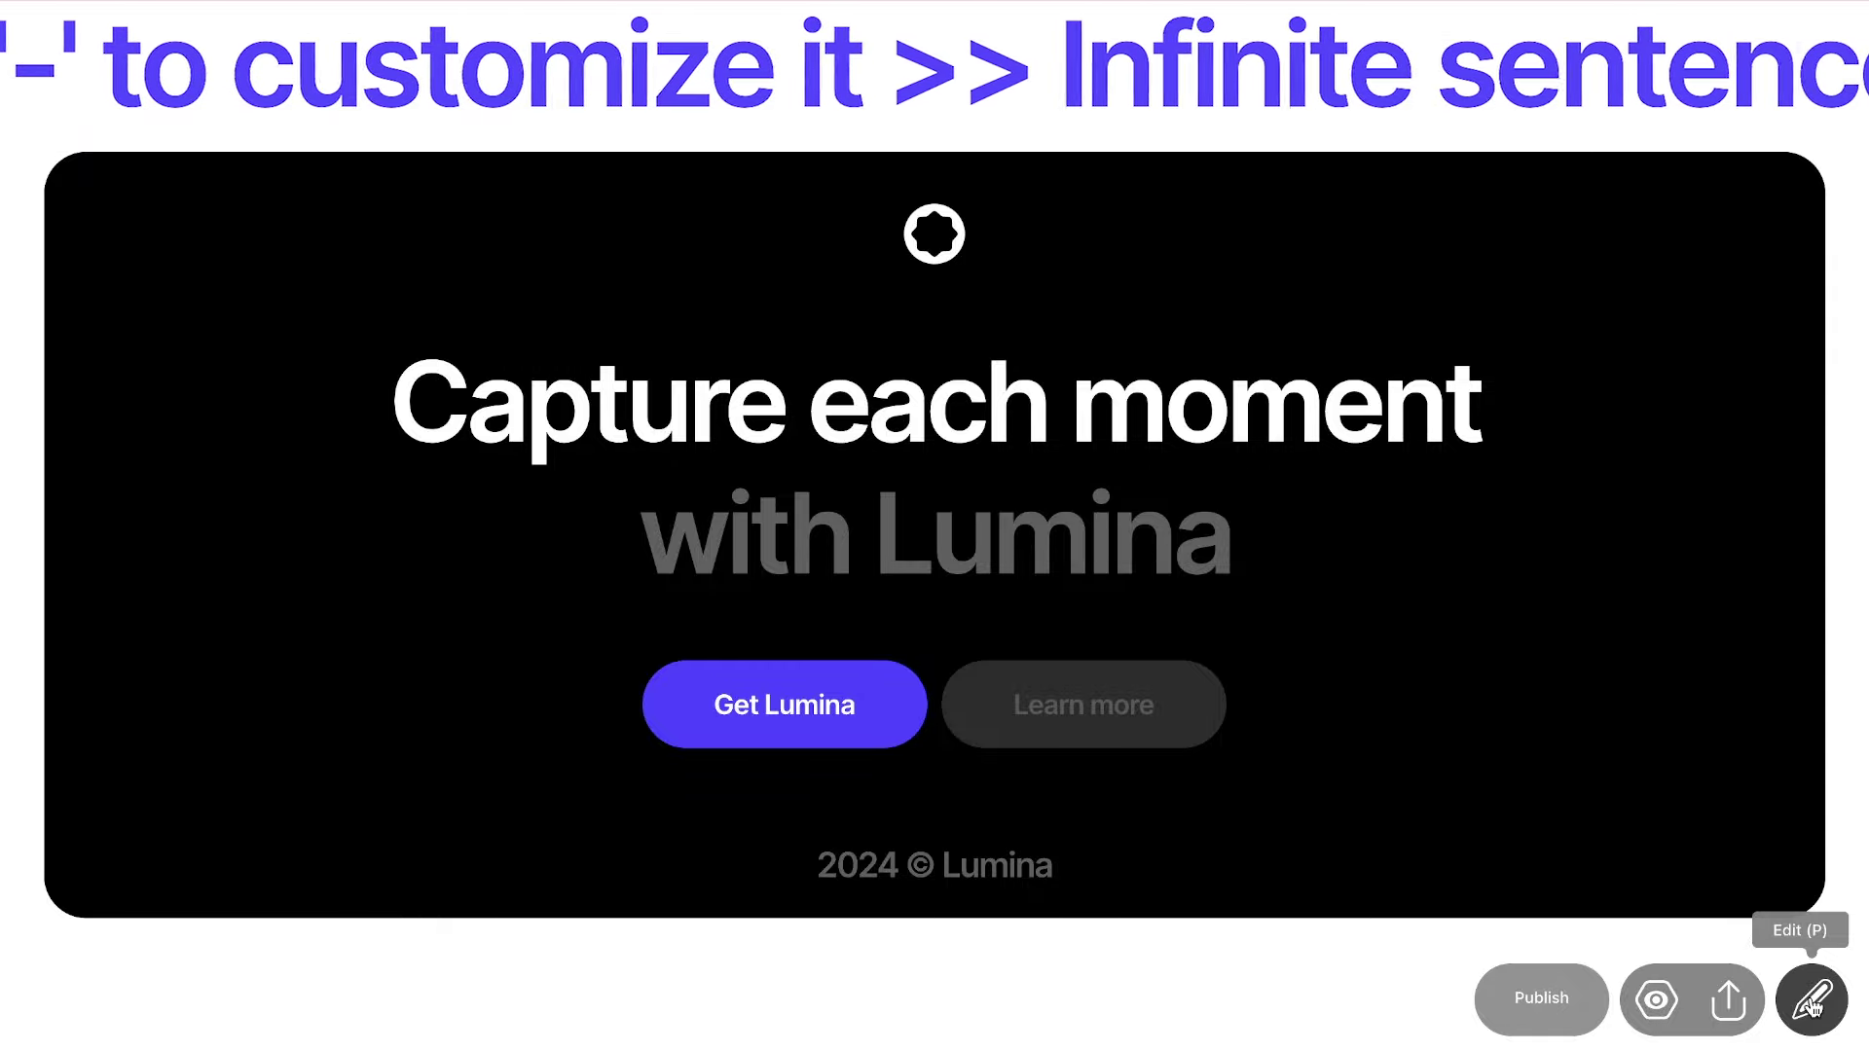
Back in the Lumina editor, browse the animated widget presets and insert the Infinite running line.
left_click(1813, 1002)
left_click(356, 1003)
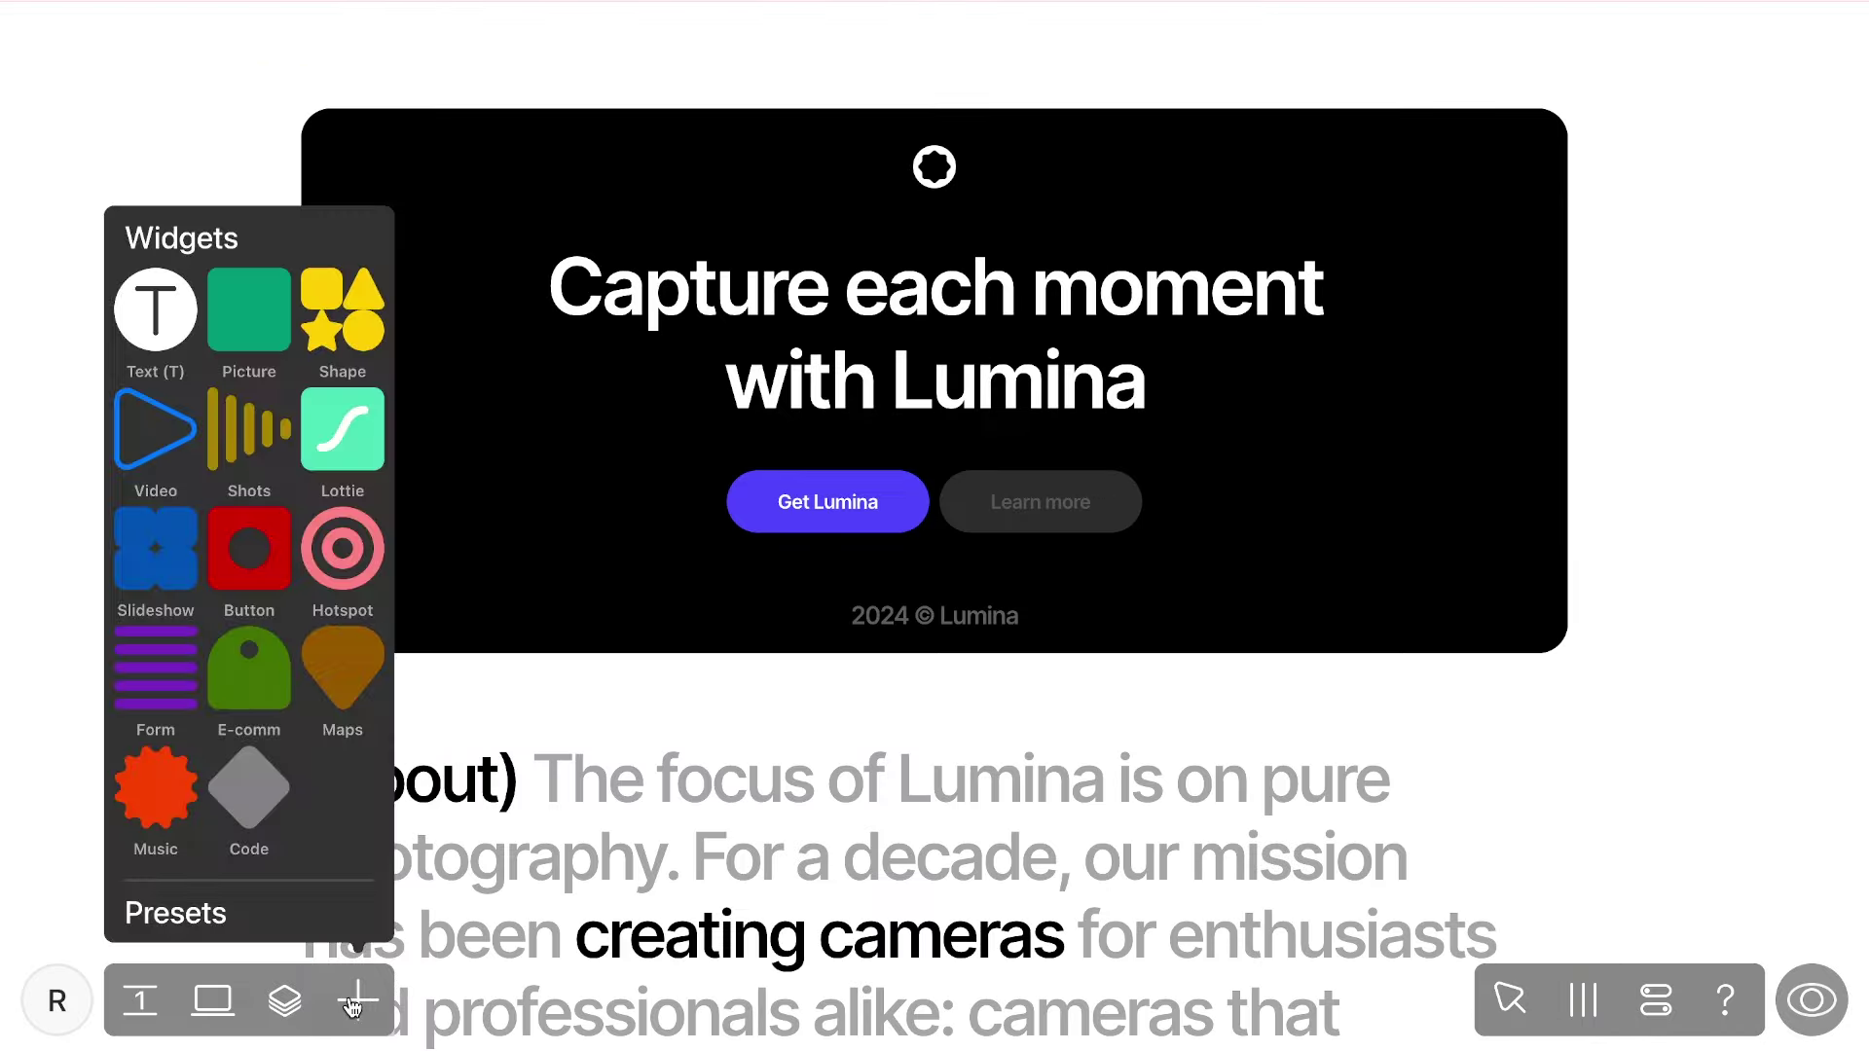
left_click(203, 923)
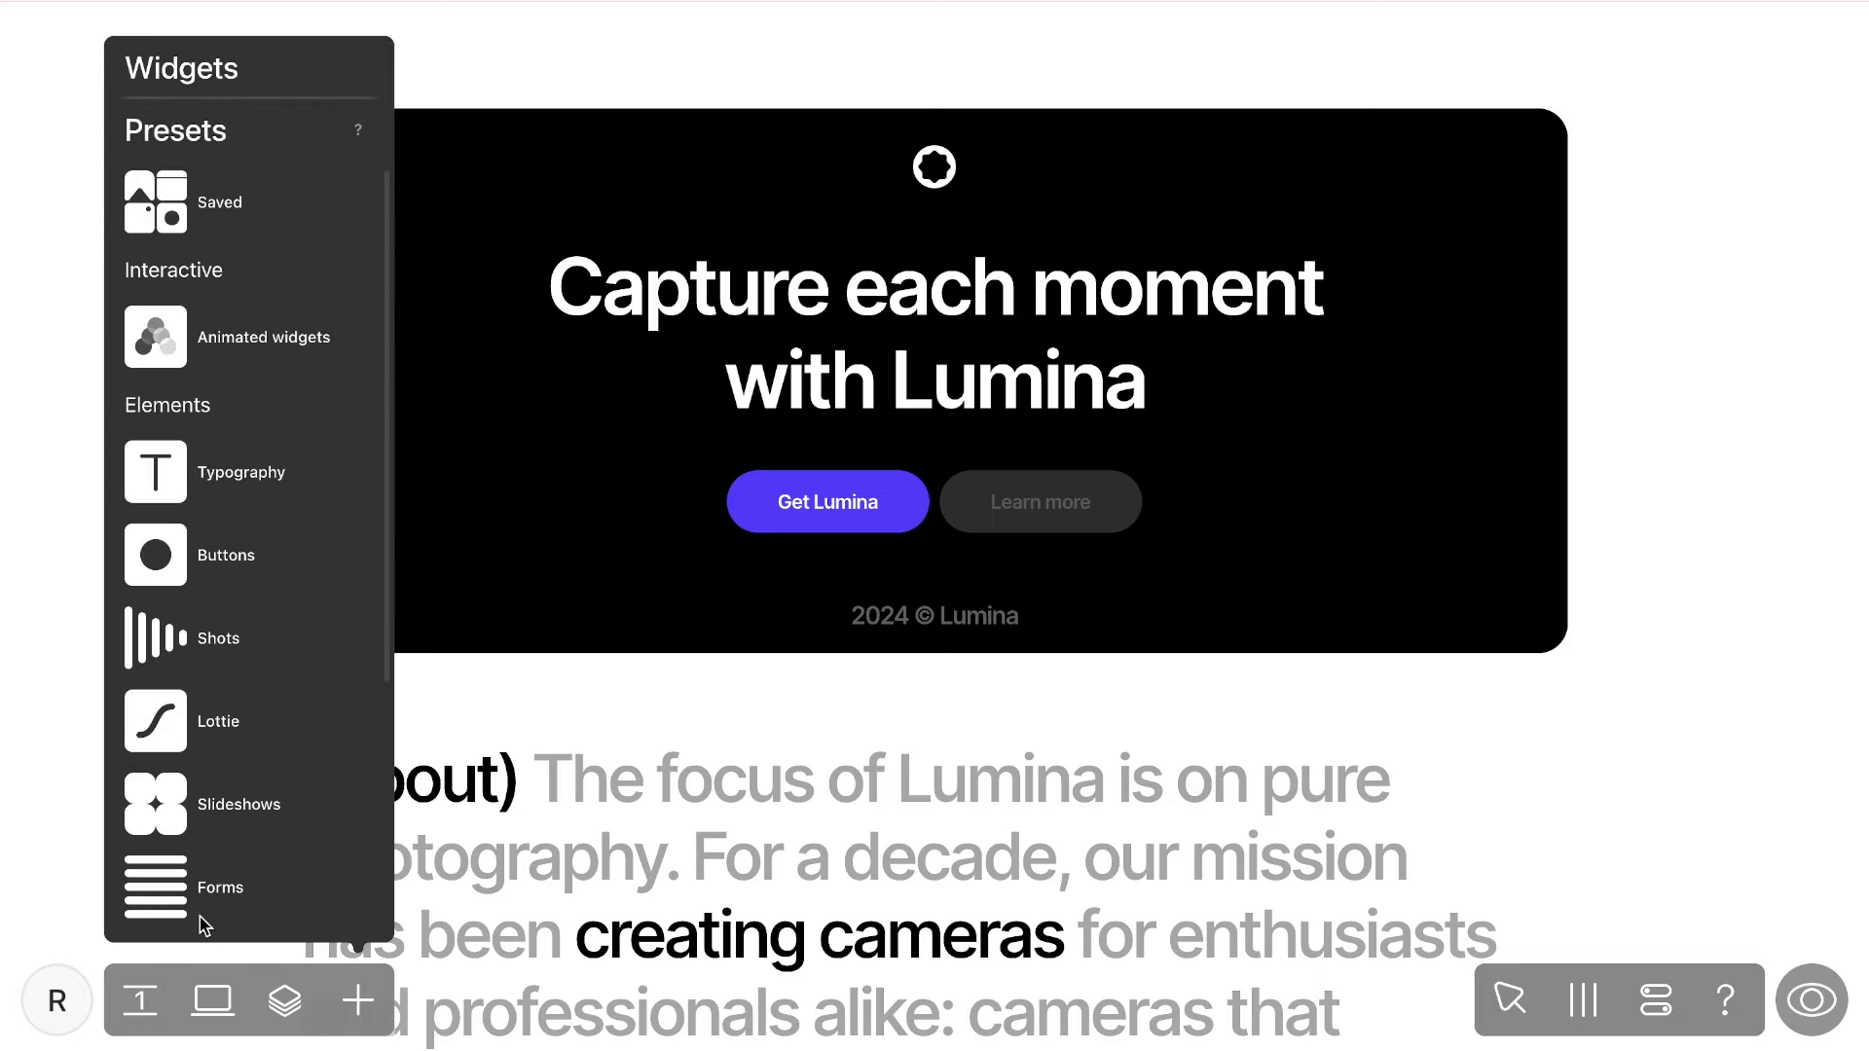
left_click(153, 334)
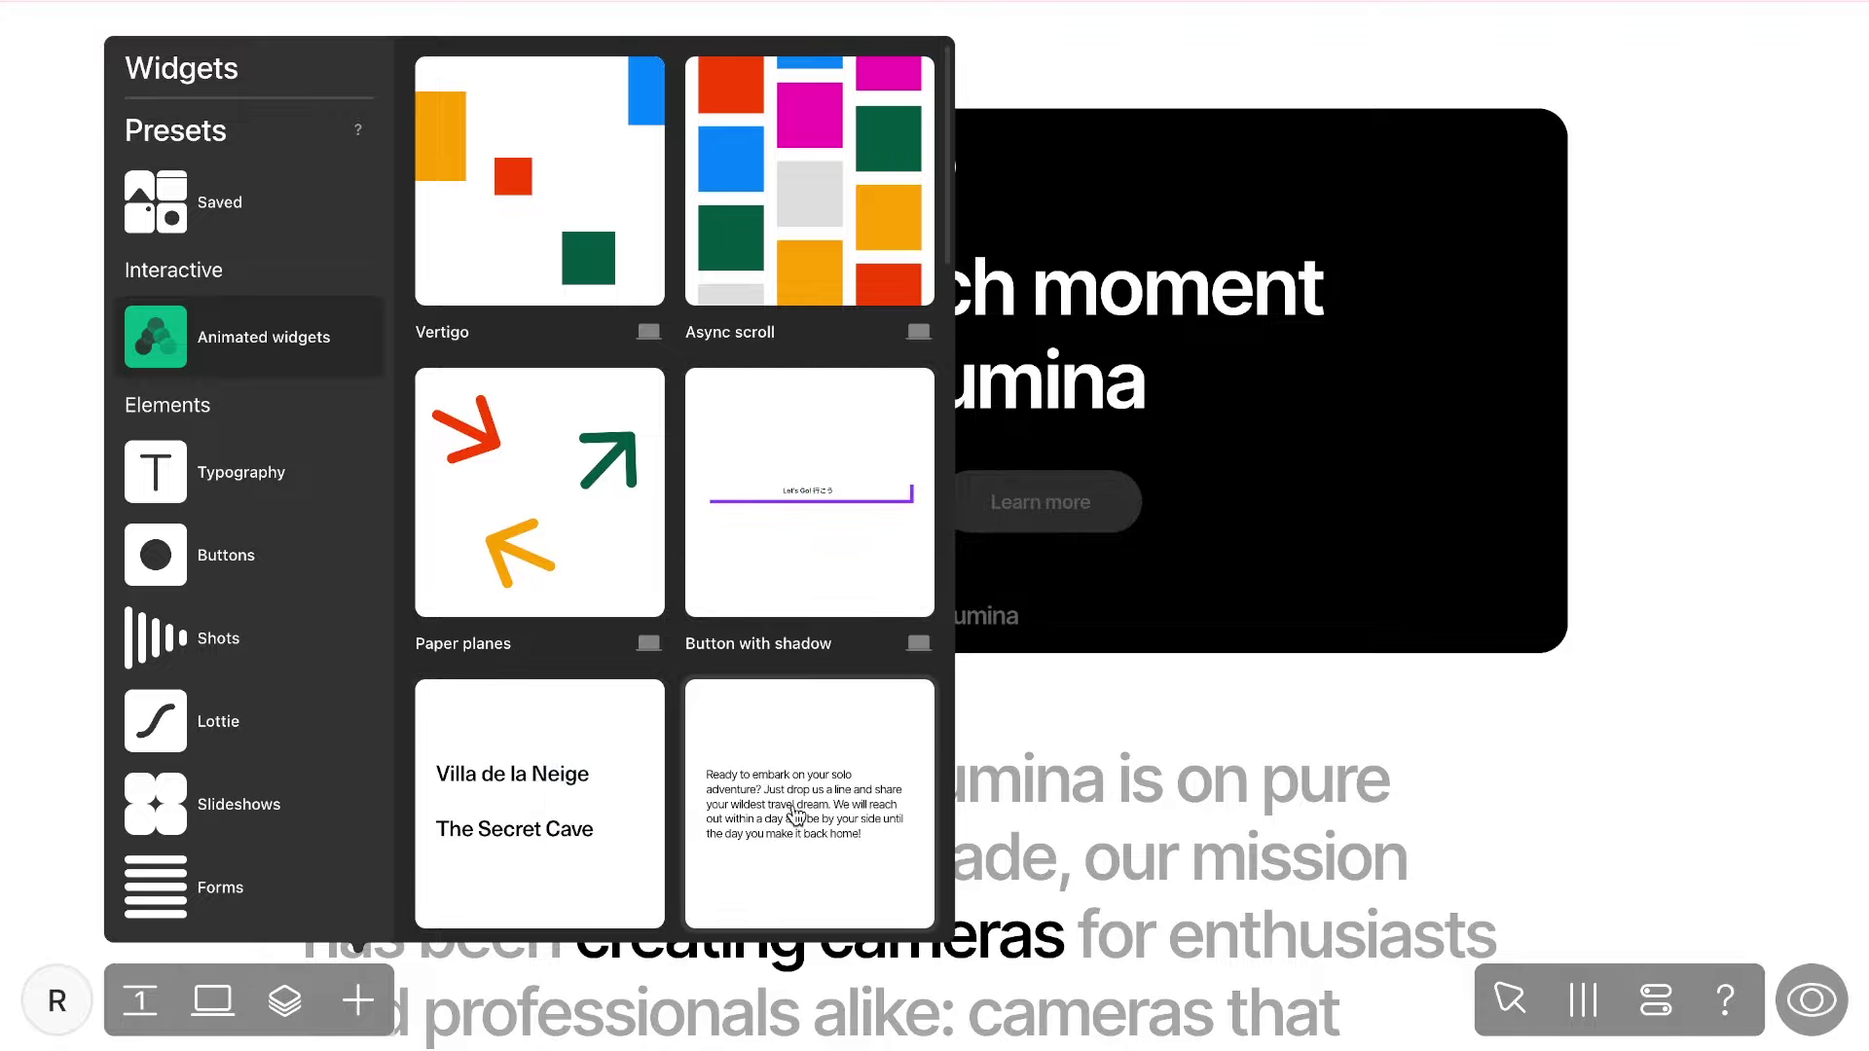
scroll(796, 816, "down", 3)
scroll(796, 816, "down", 5)
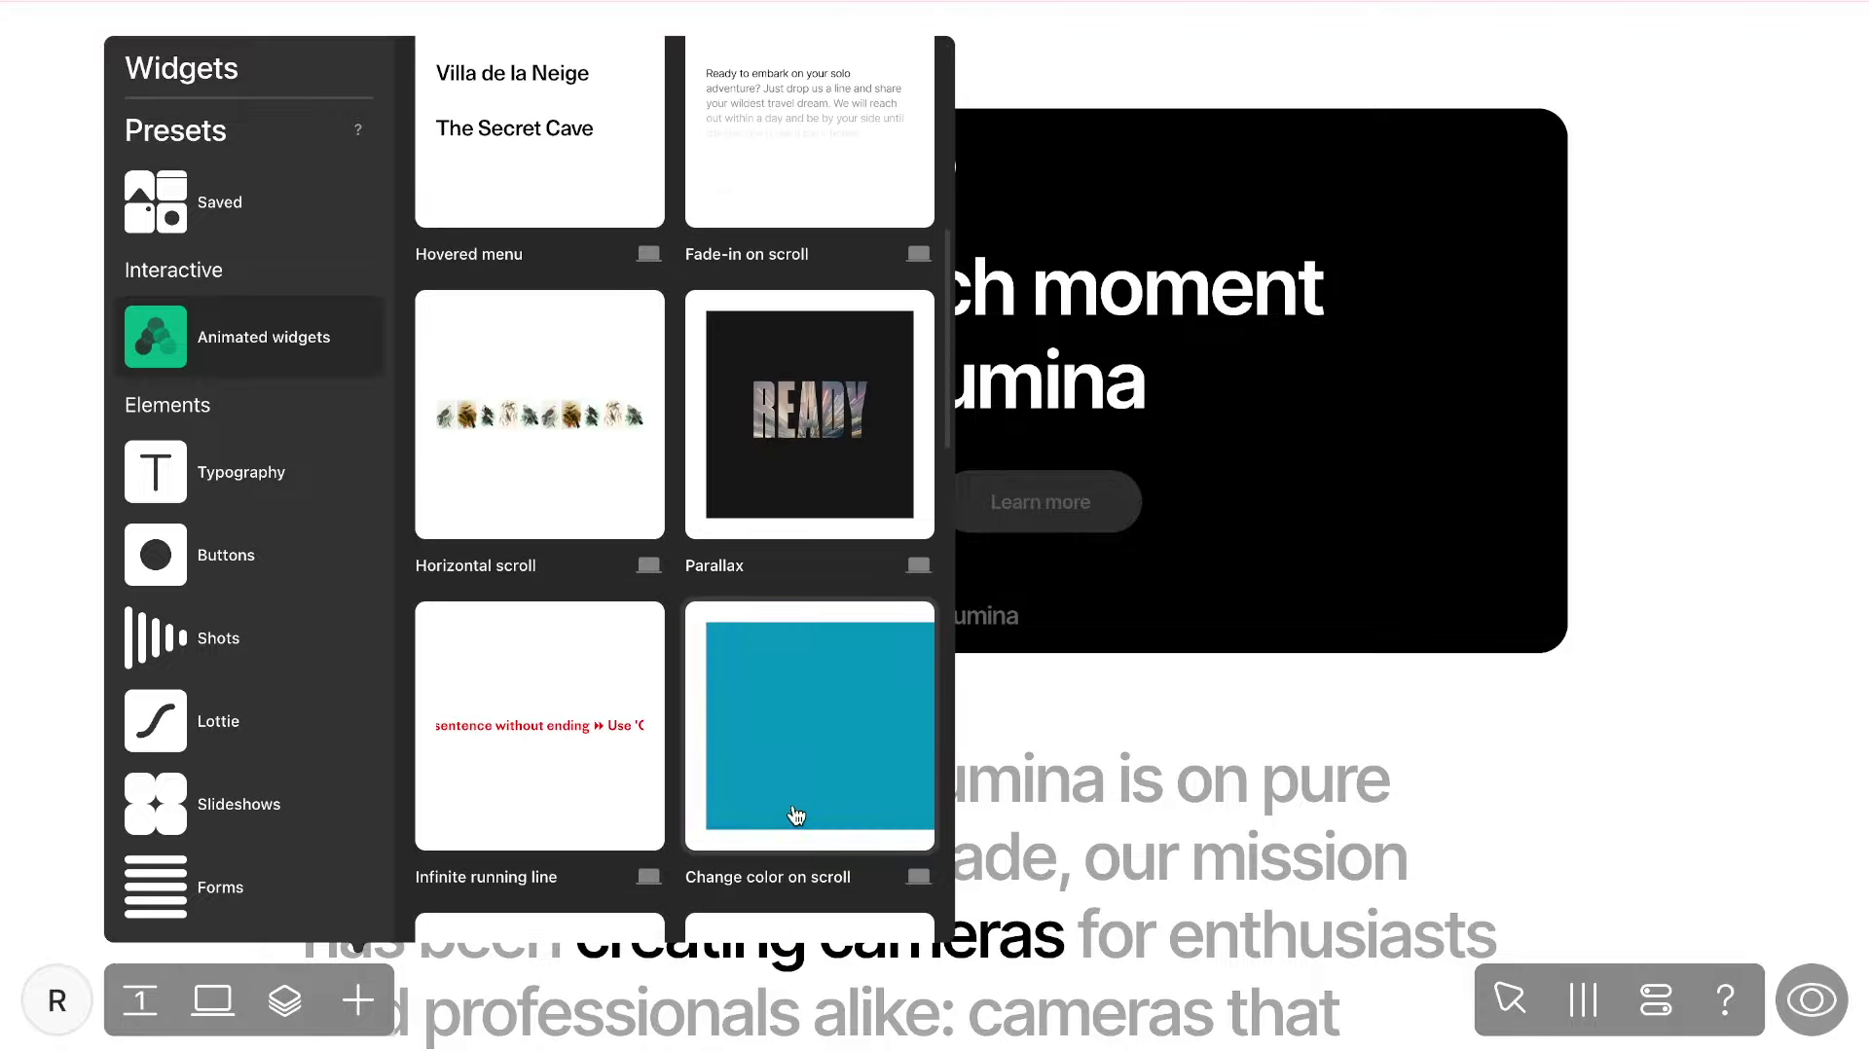
scroll(796, 816, "down", 2)
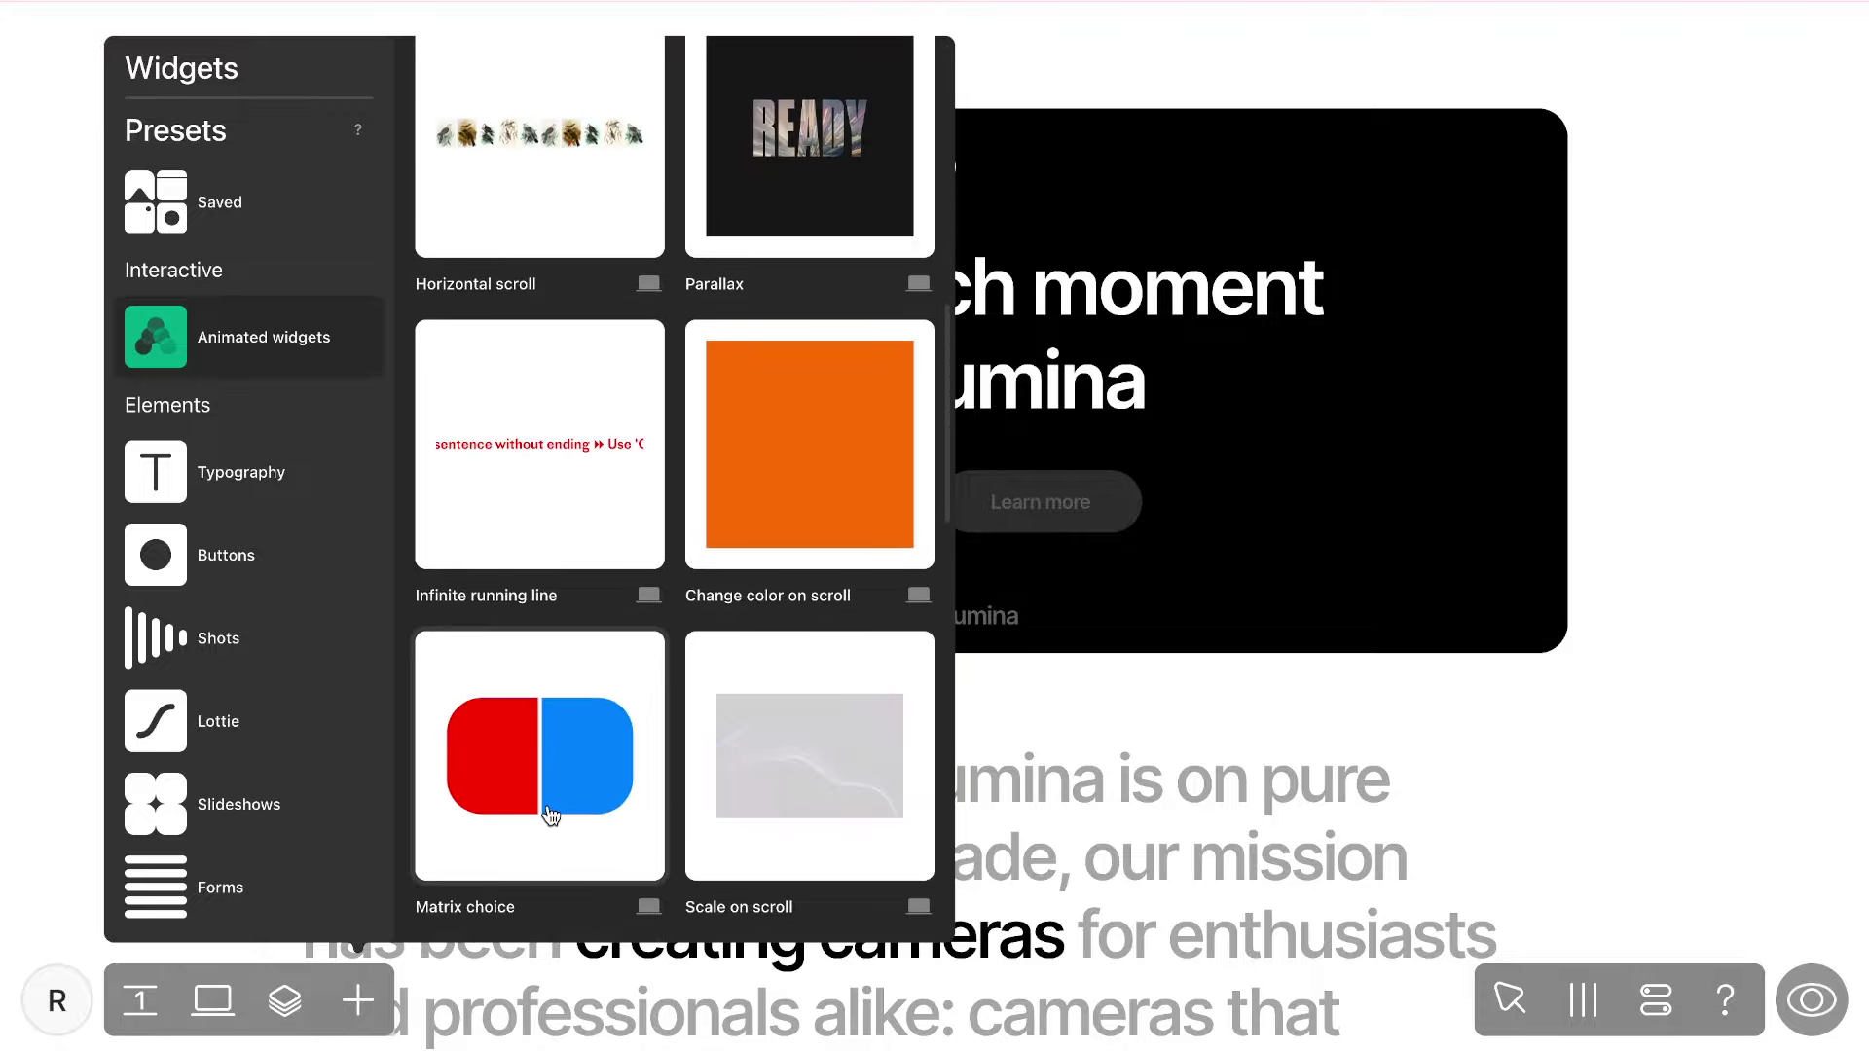
left_click(547, 445)
Move the running line to the page top and apply the saved H heading text style.
left_click_drag(1029, 531, 1037, 60)
left_click(1035, 56)
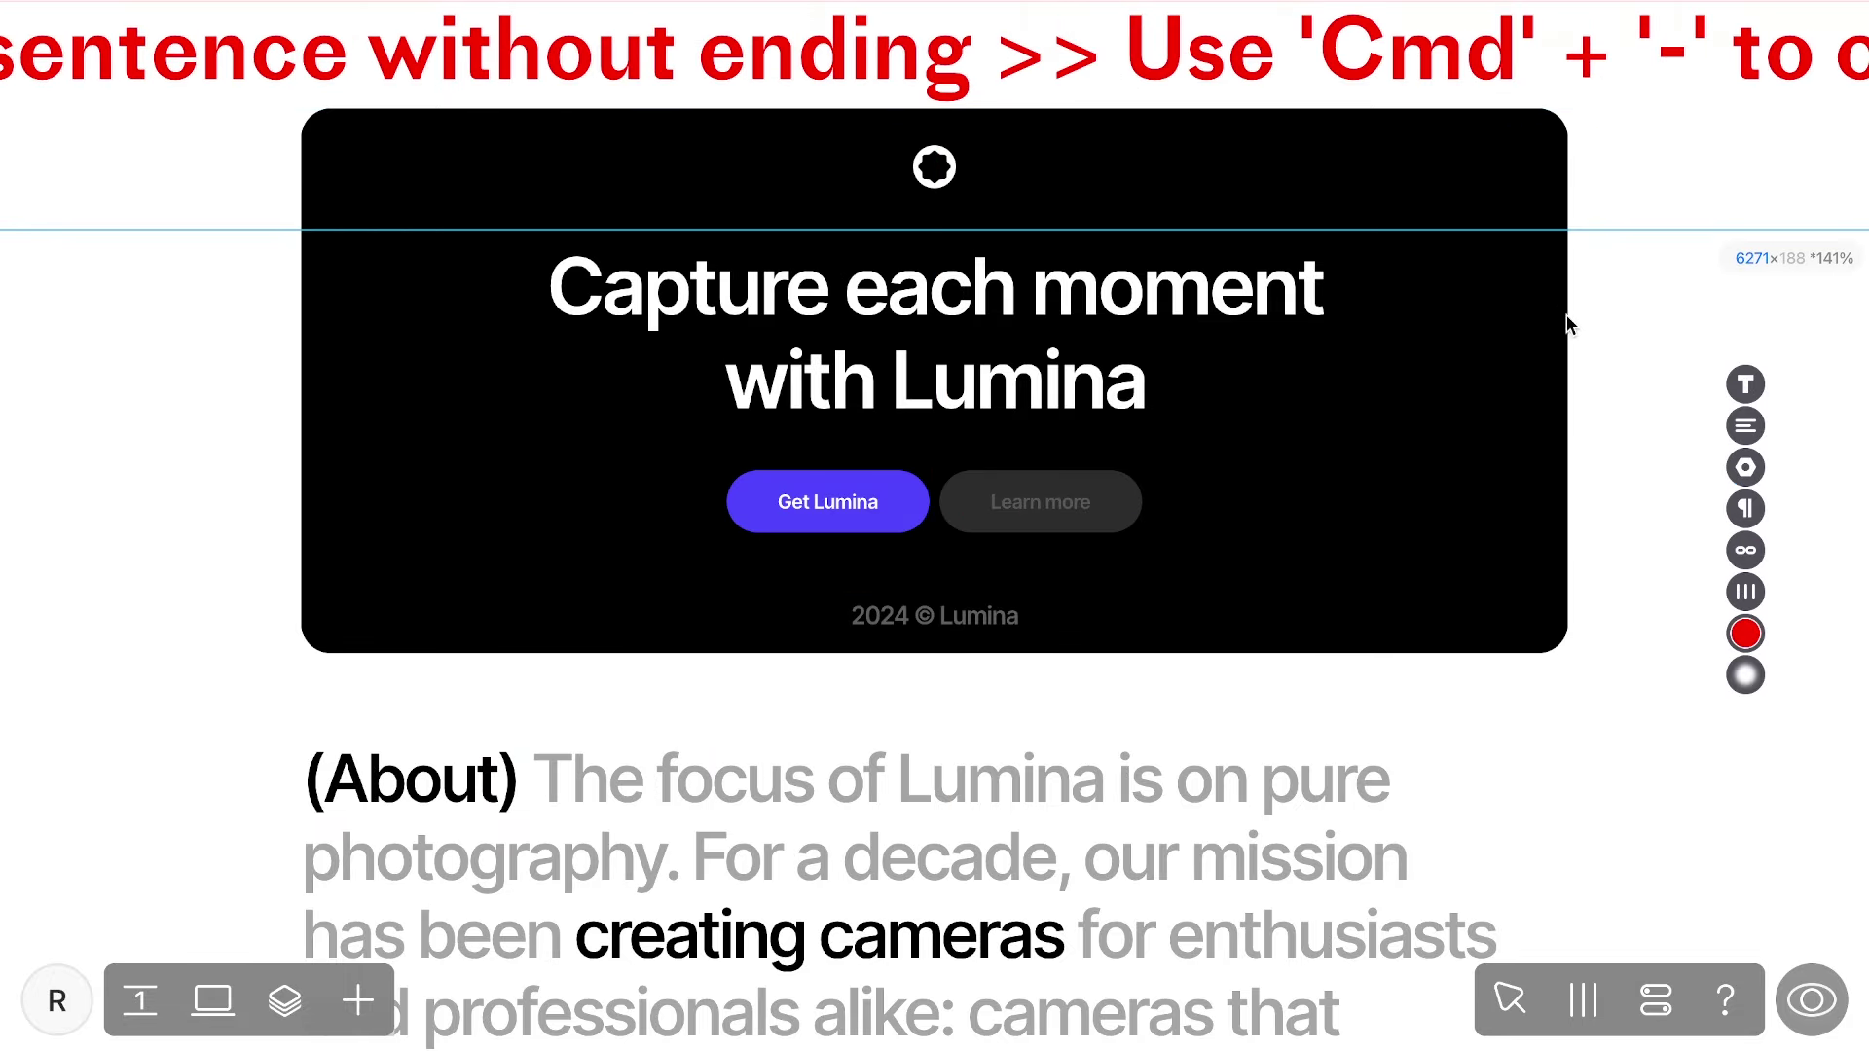
left_click(1743, 387)
left_click(1646, 272)
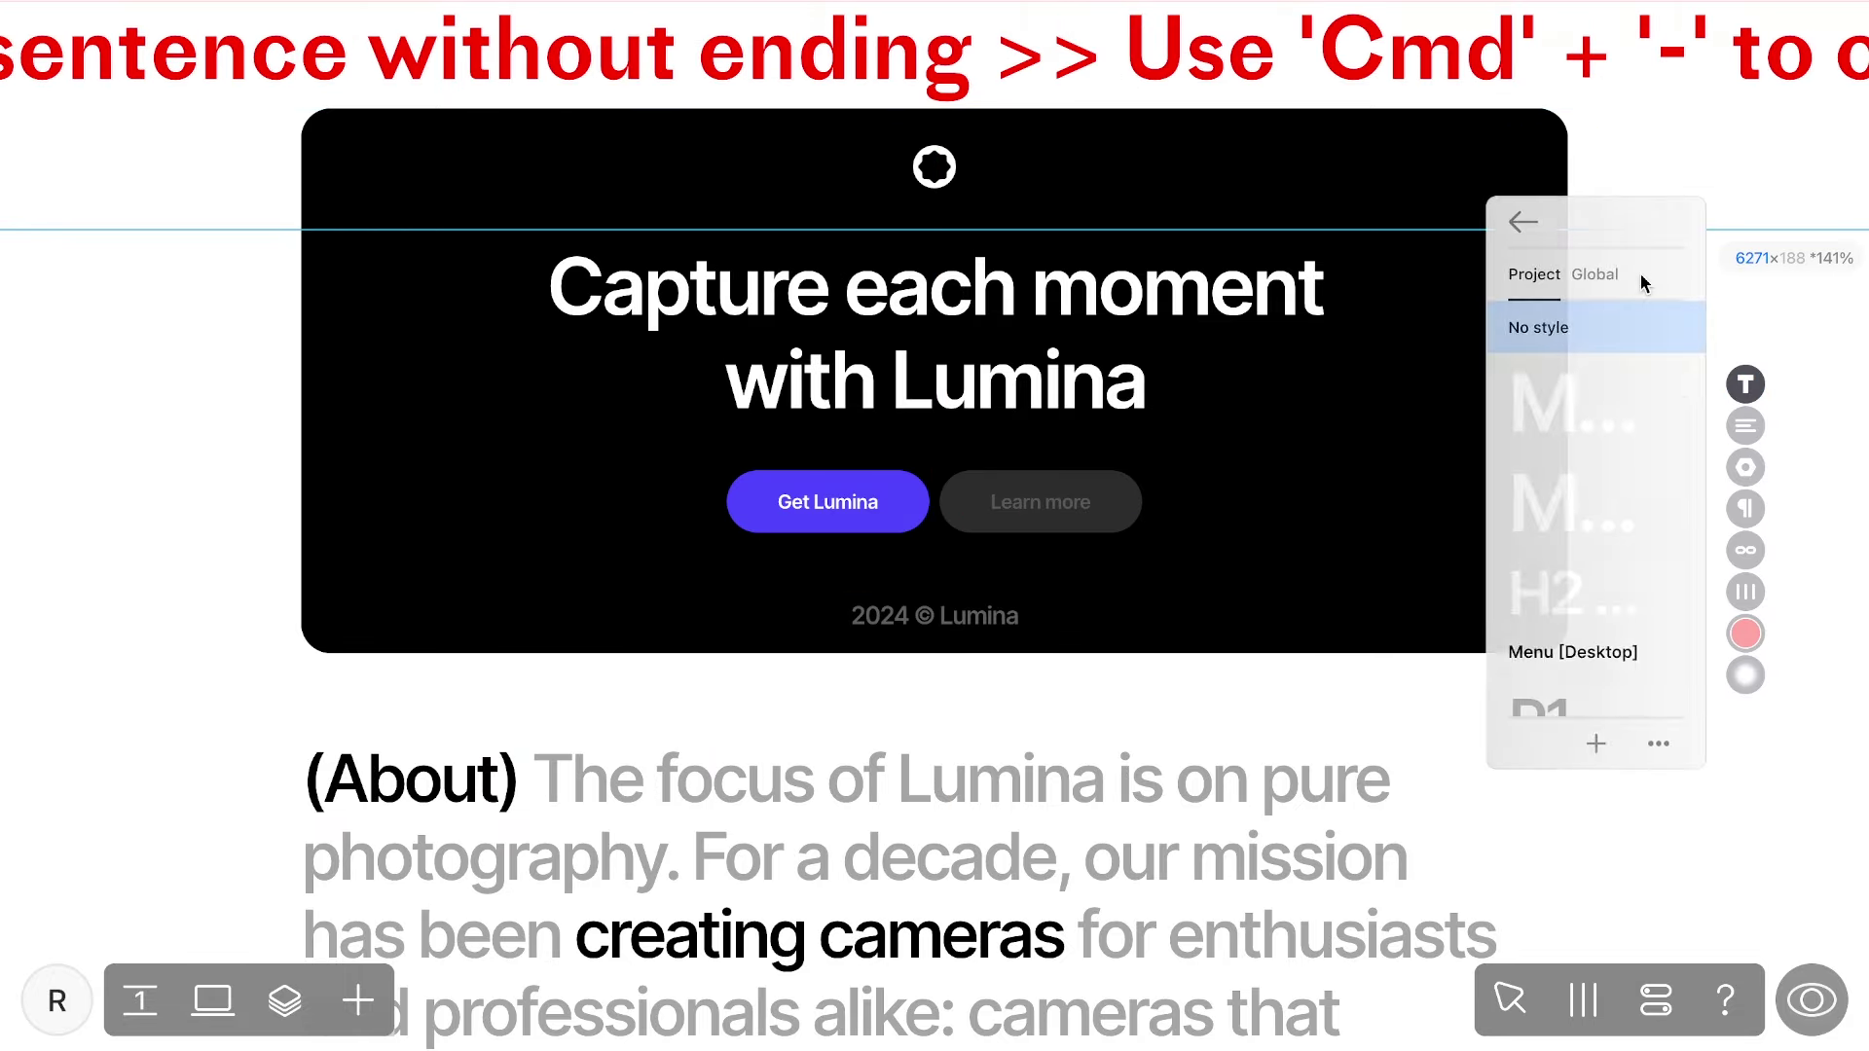
scroll(1640, 458, "down", 5)
left_click(1620, 675)
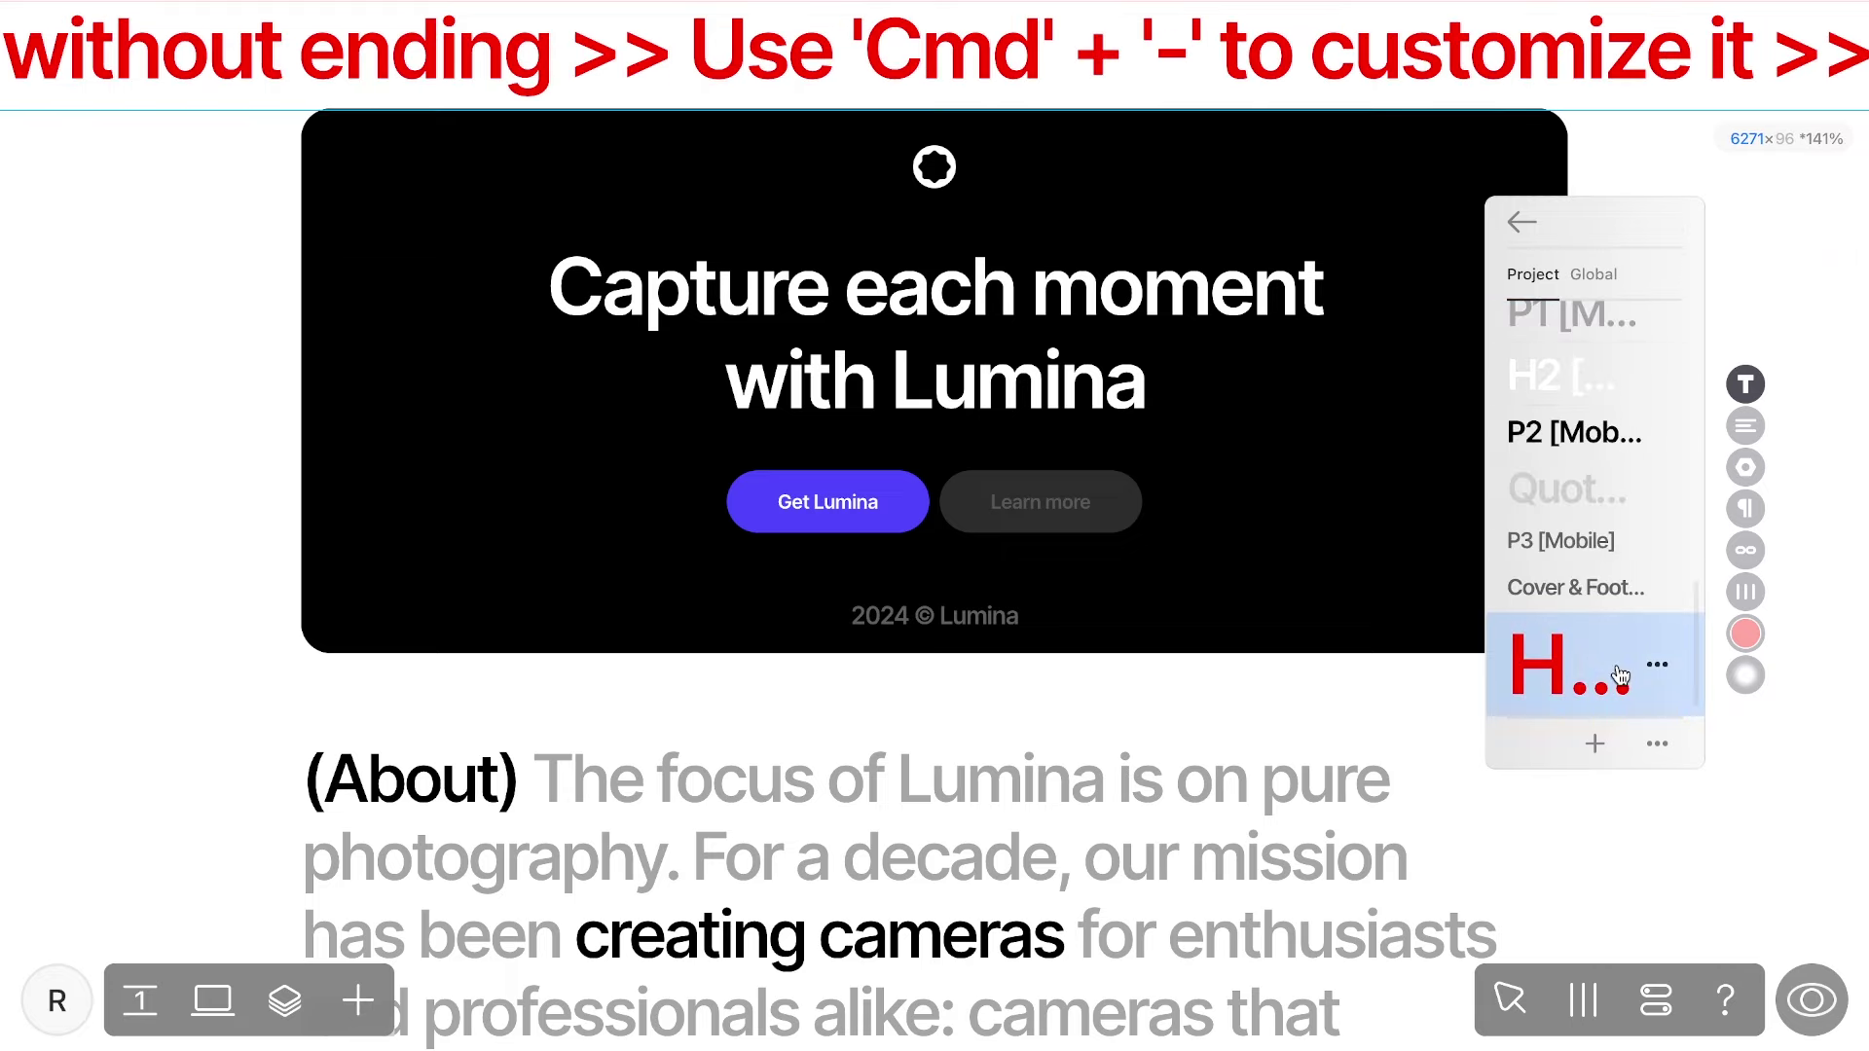
Make the running line text purple and zoom the view out to 25%.
left_click(1748, 635)
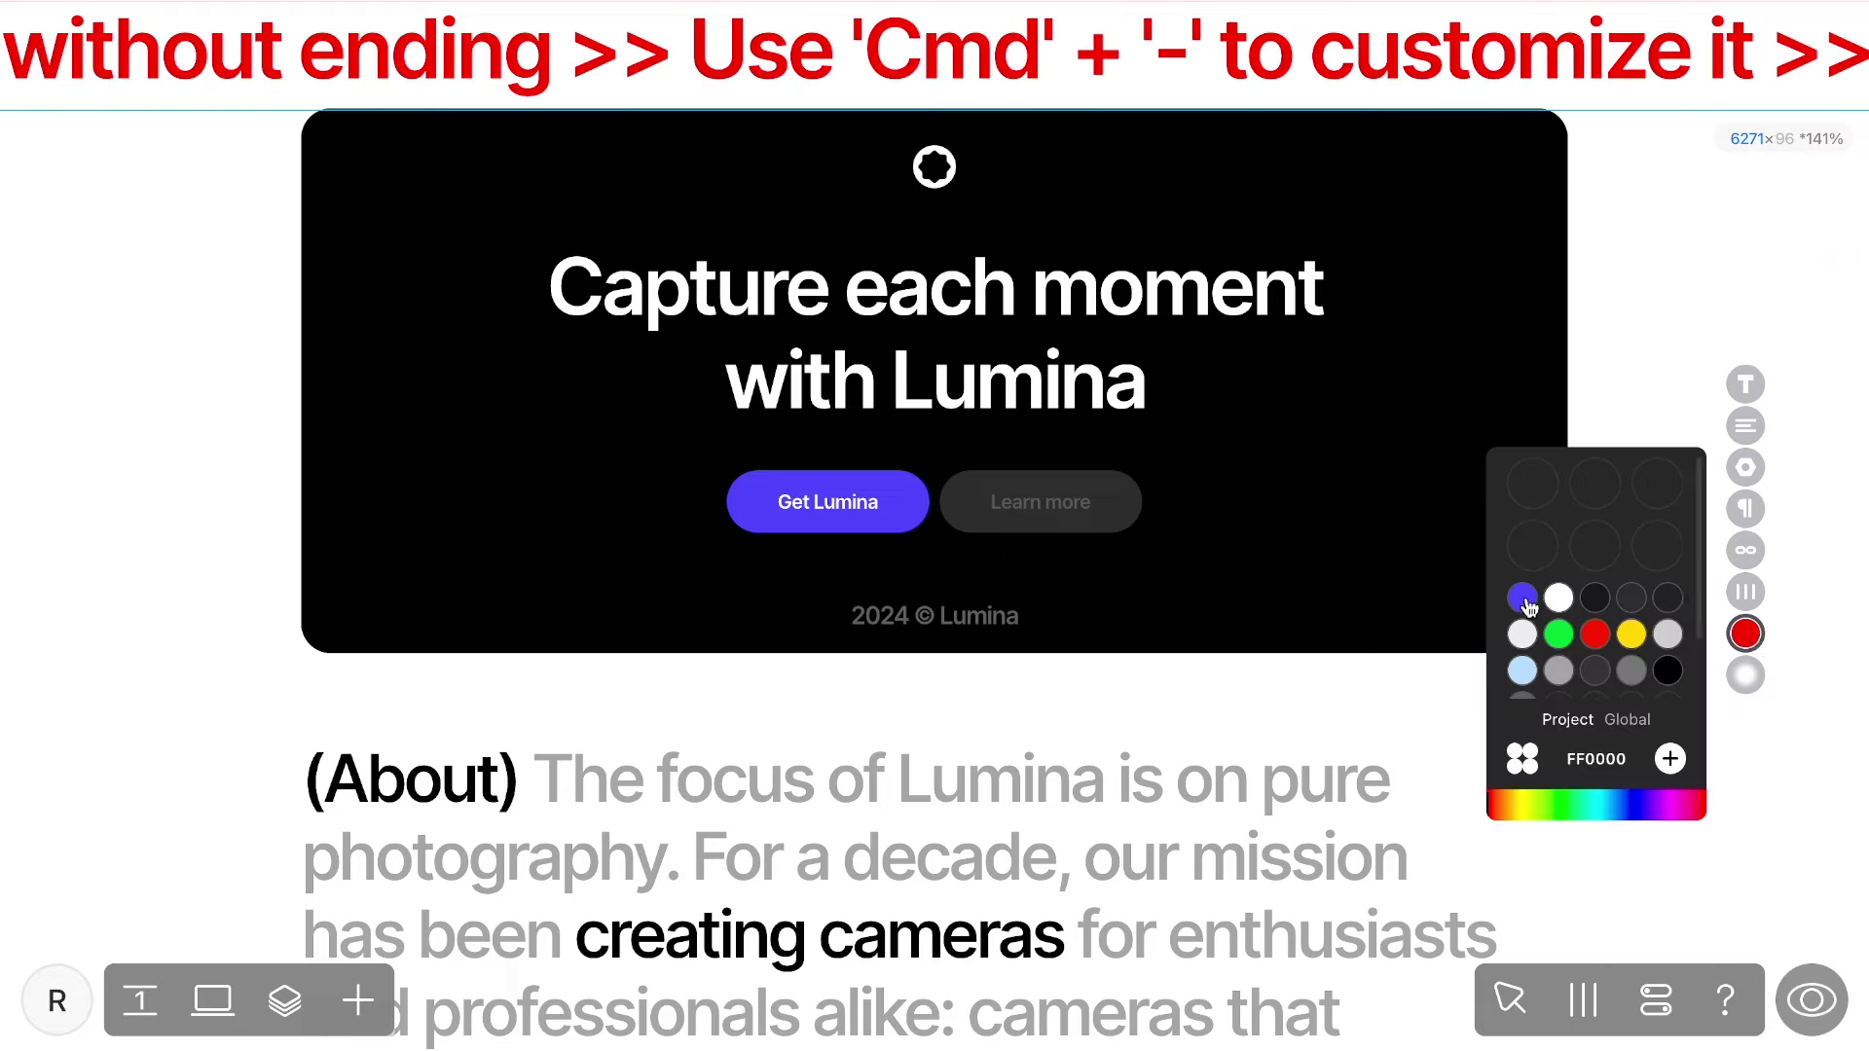
left_click(1524, 598)
left_click(1591, 356)
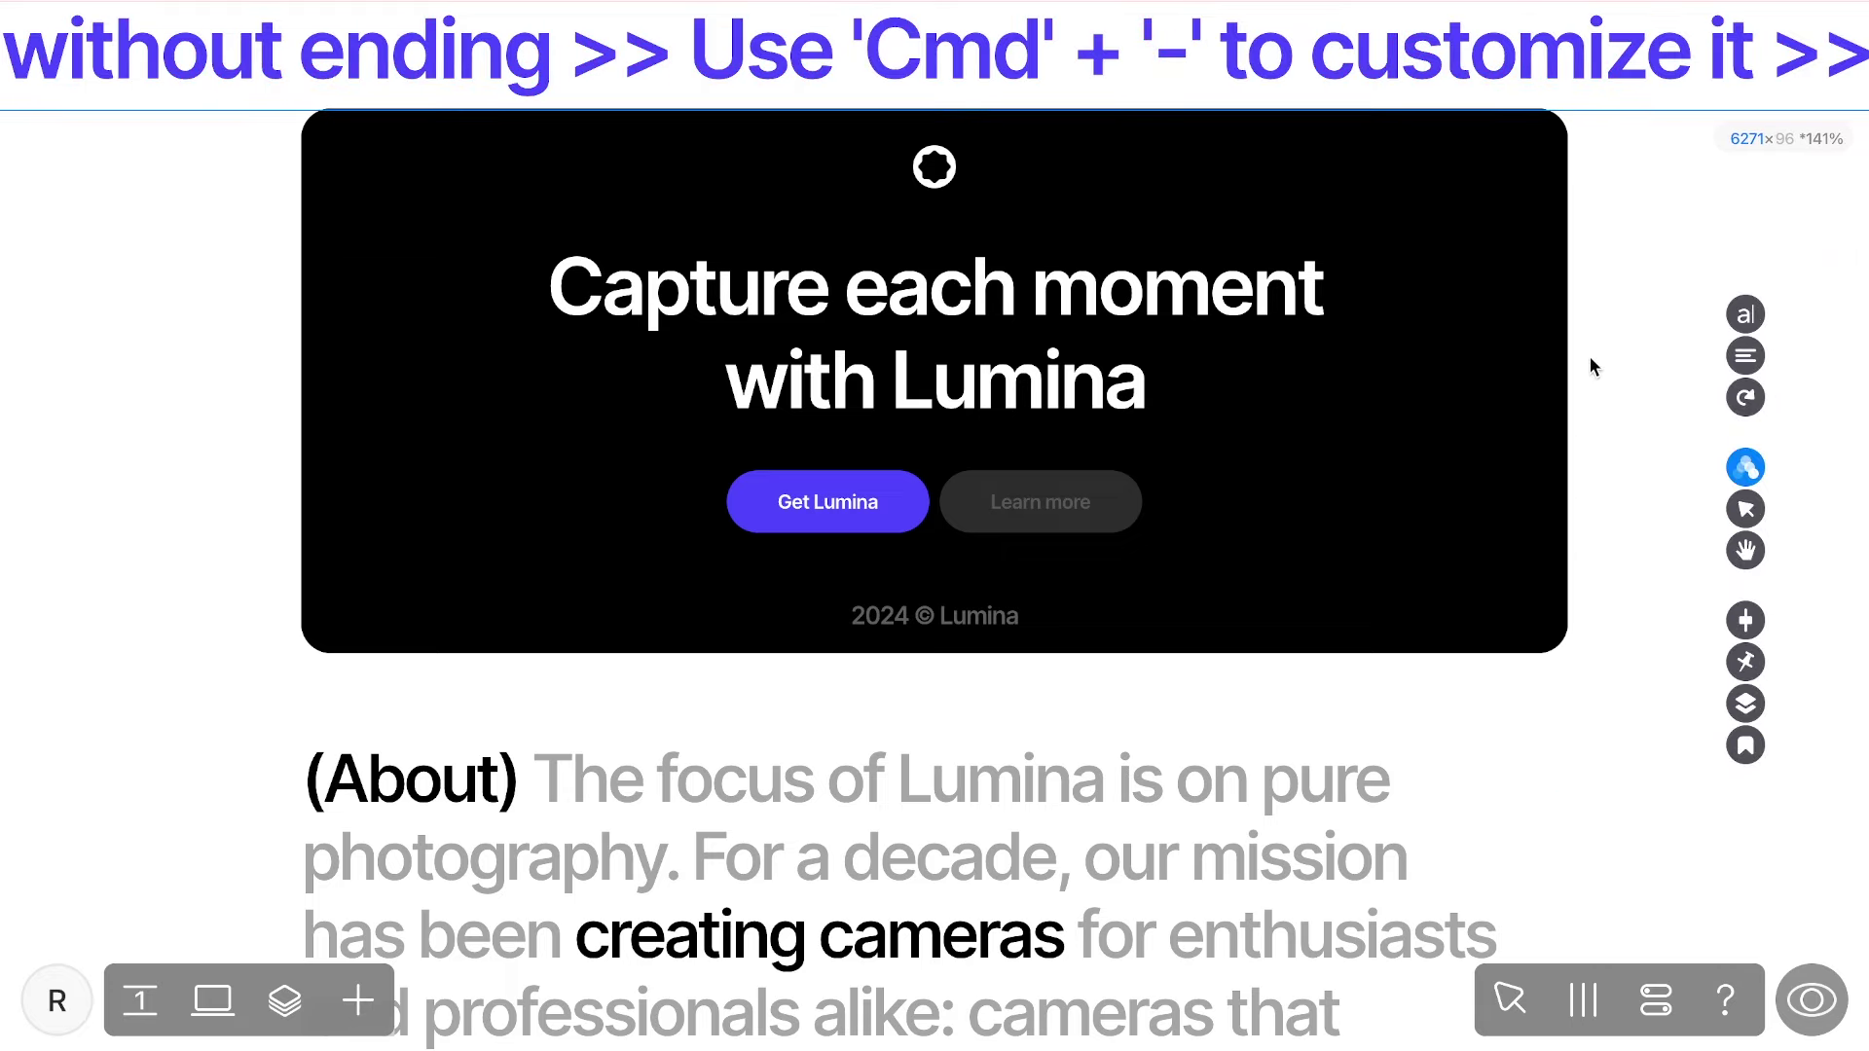
key("super+minus")
key("super+minus")
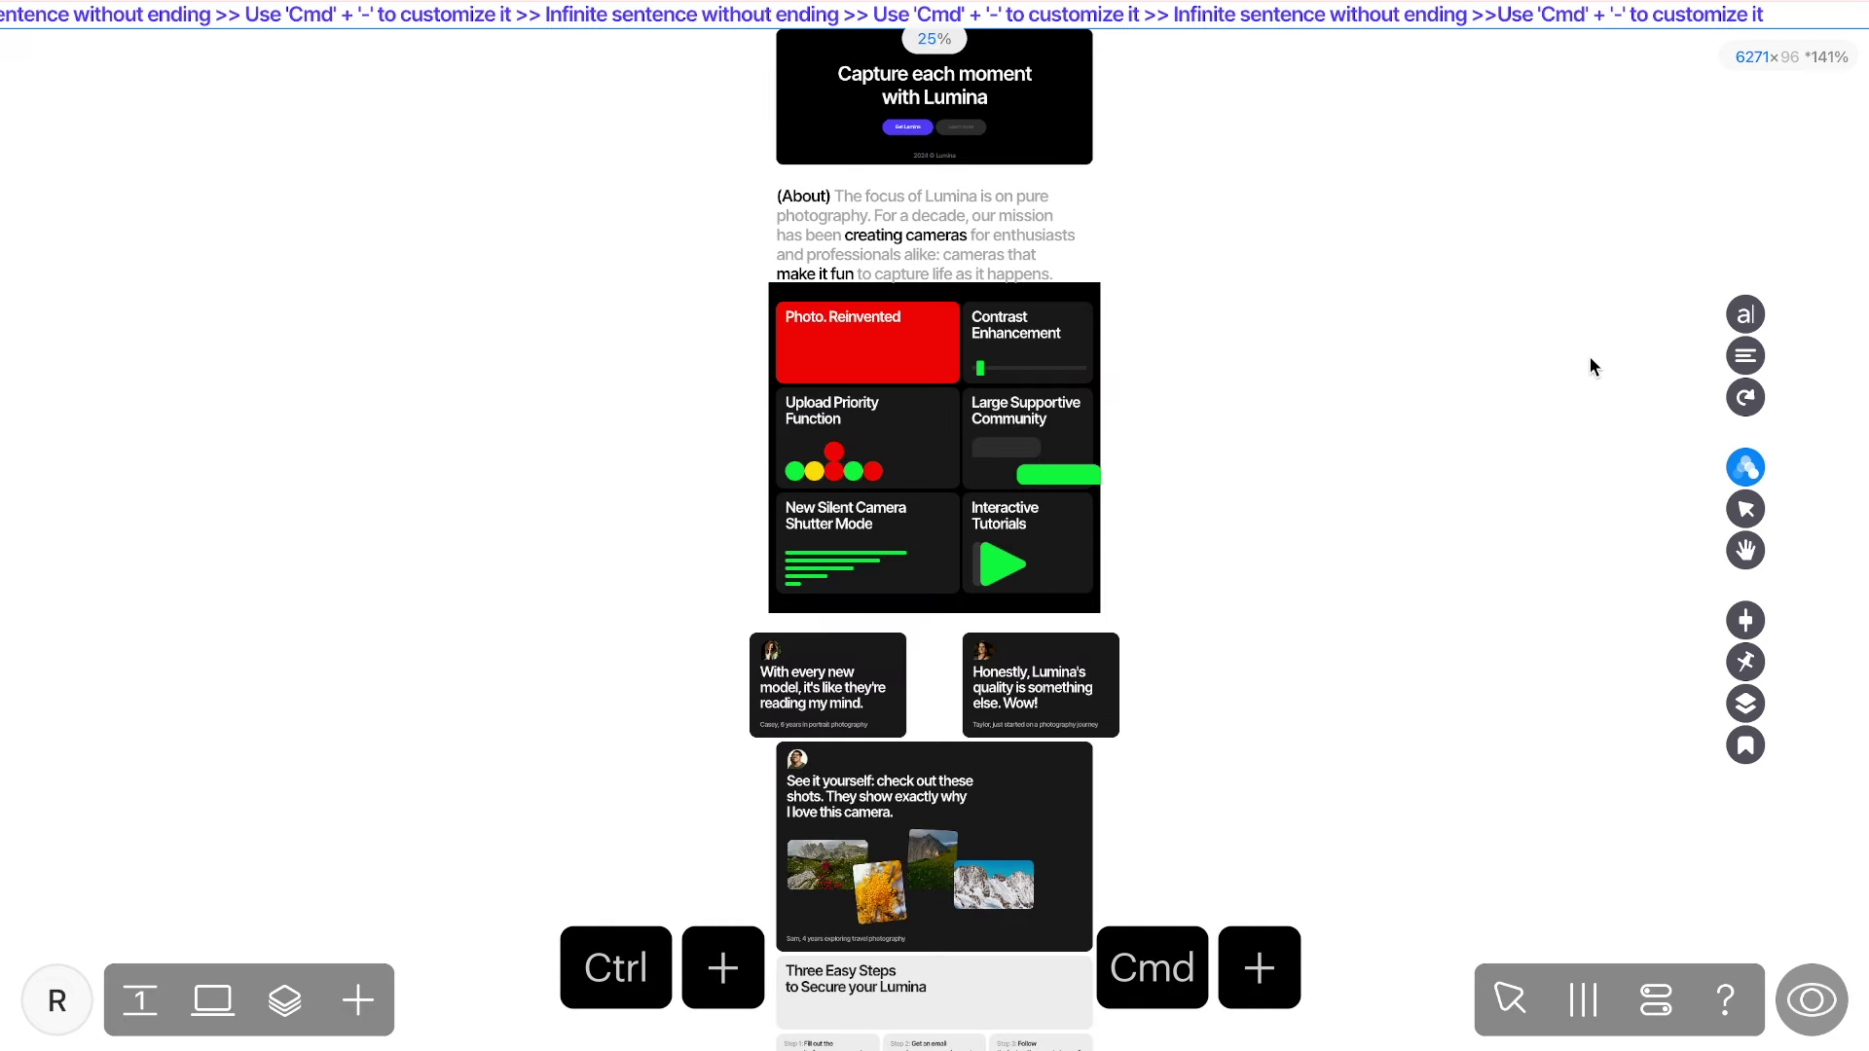
key("super+minus")
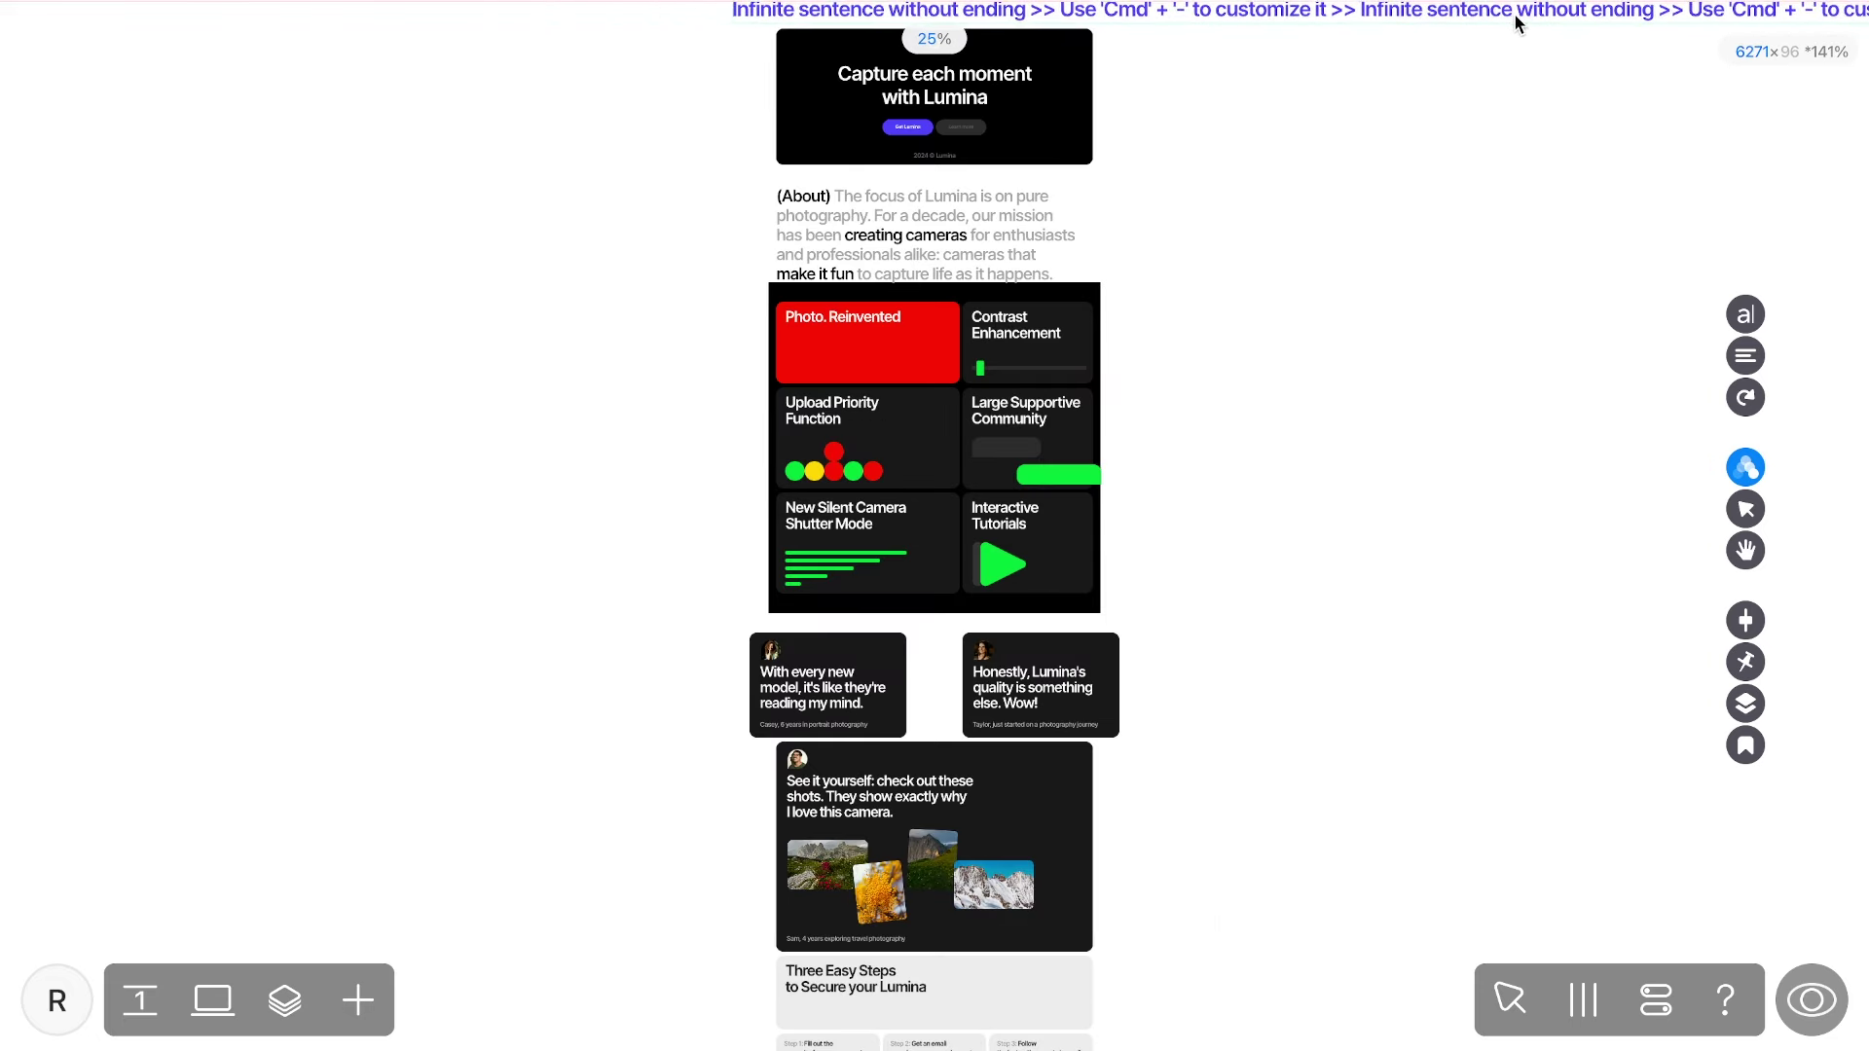
Set the running line's move animation start offset to -1933, ending at 0.
left_click(1743, 465)
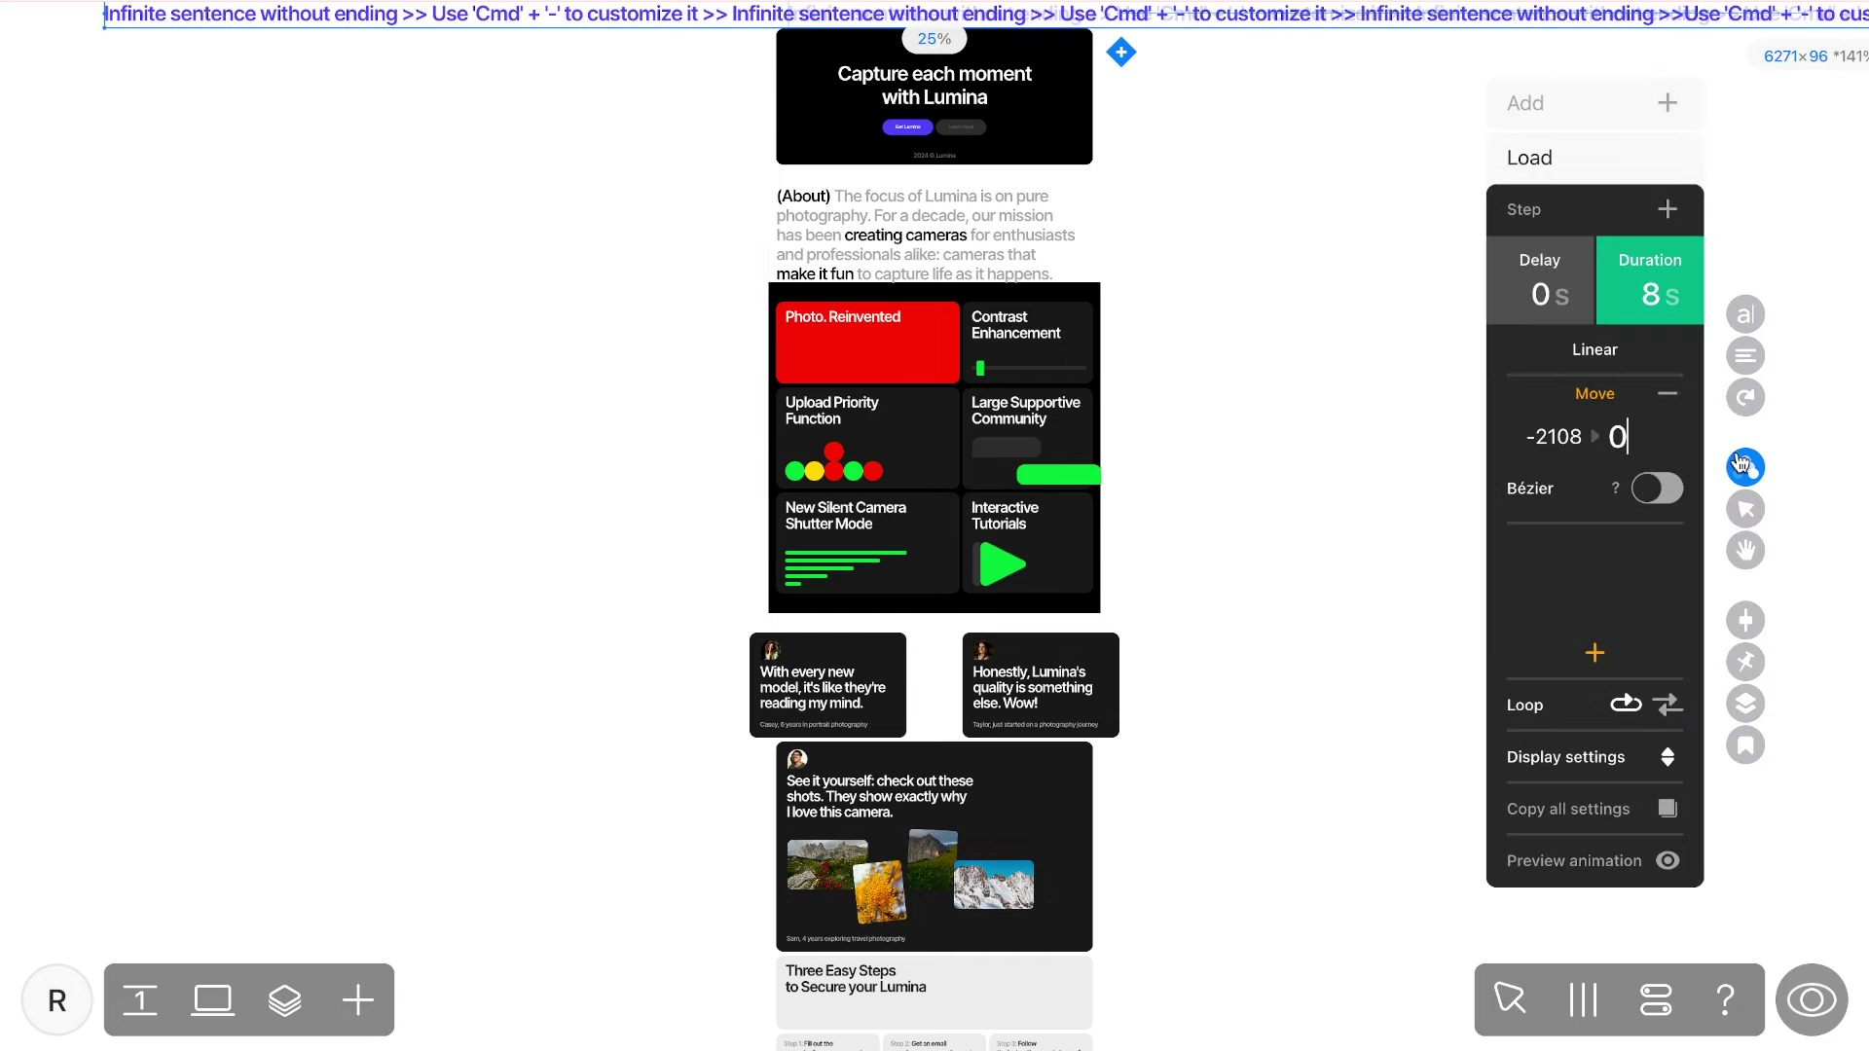
left_click(1555, 434)
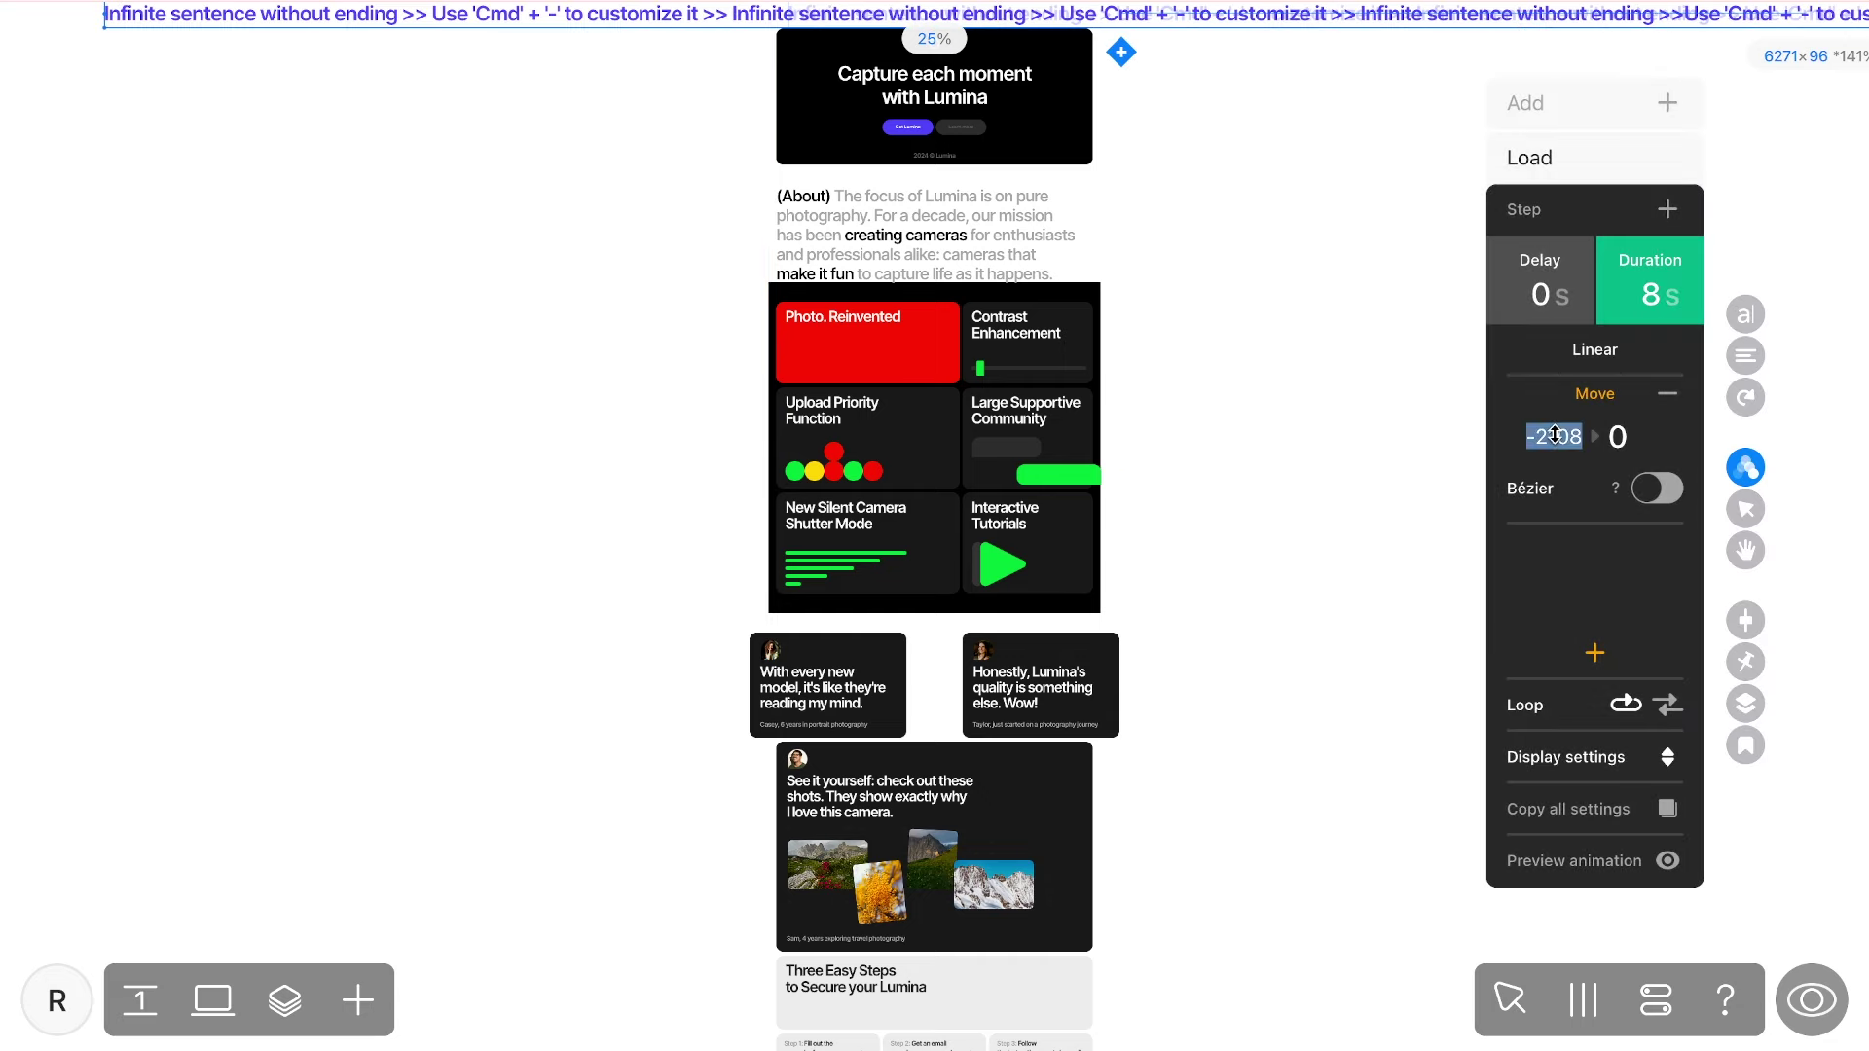
type("-1908")
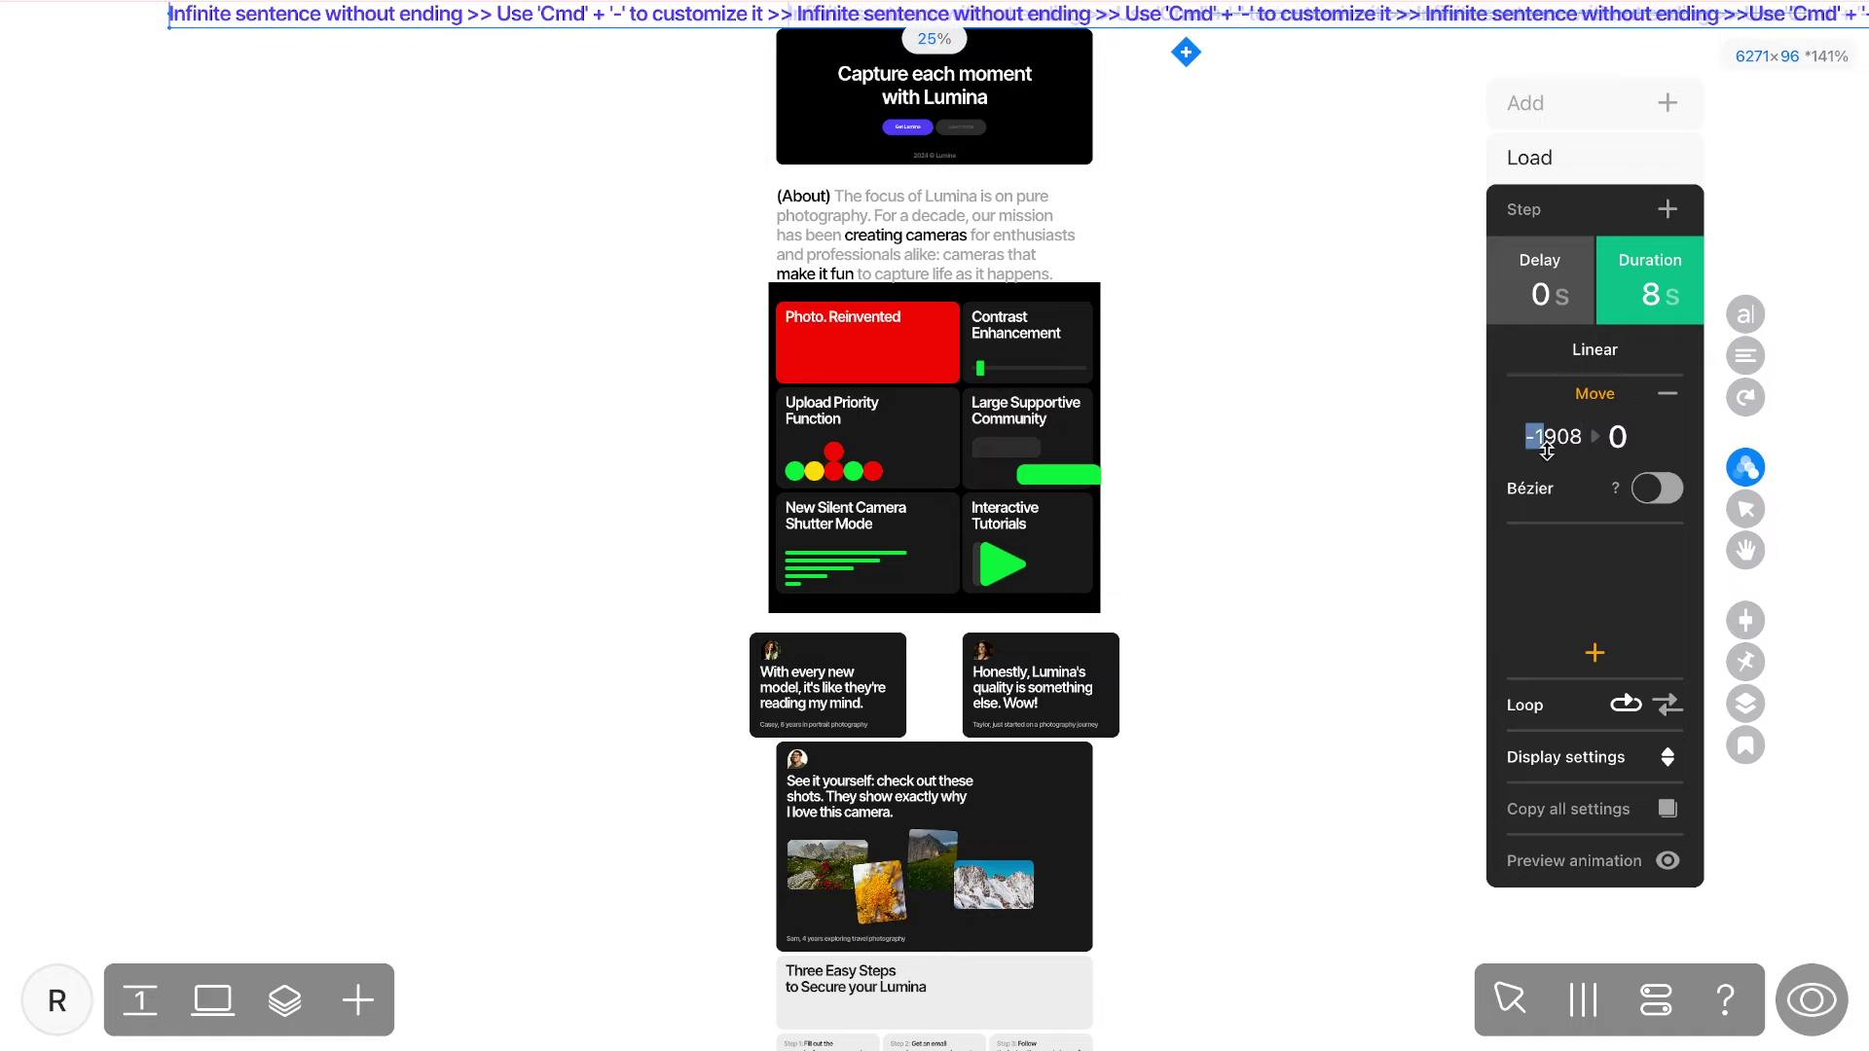
left_click_drag(1547, 450, 1551, 568)
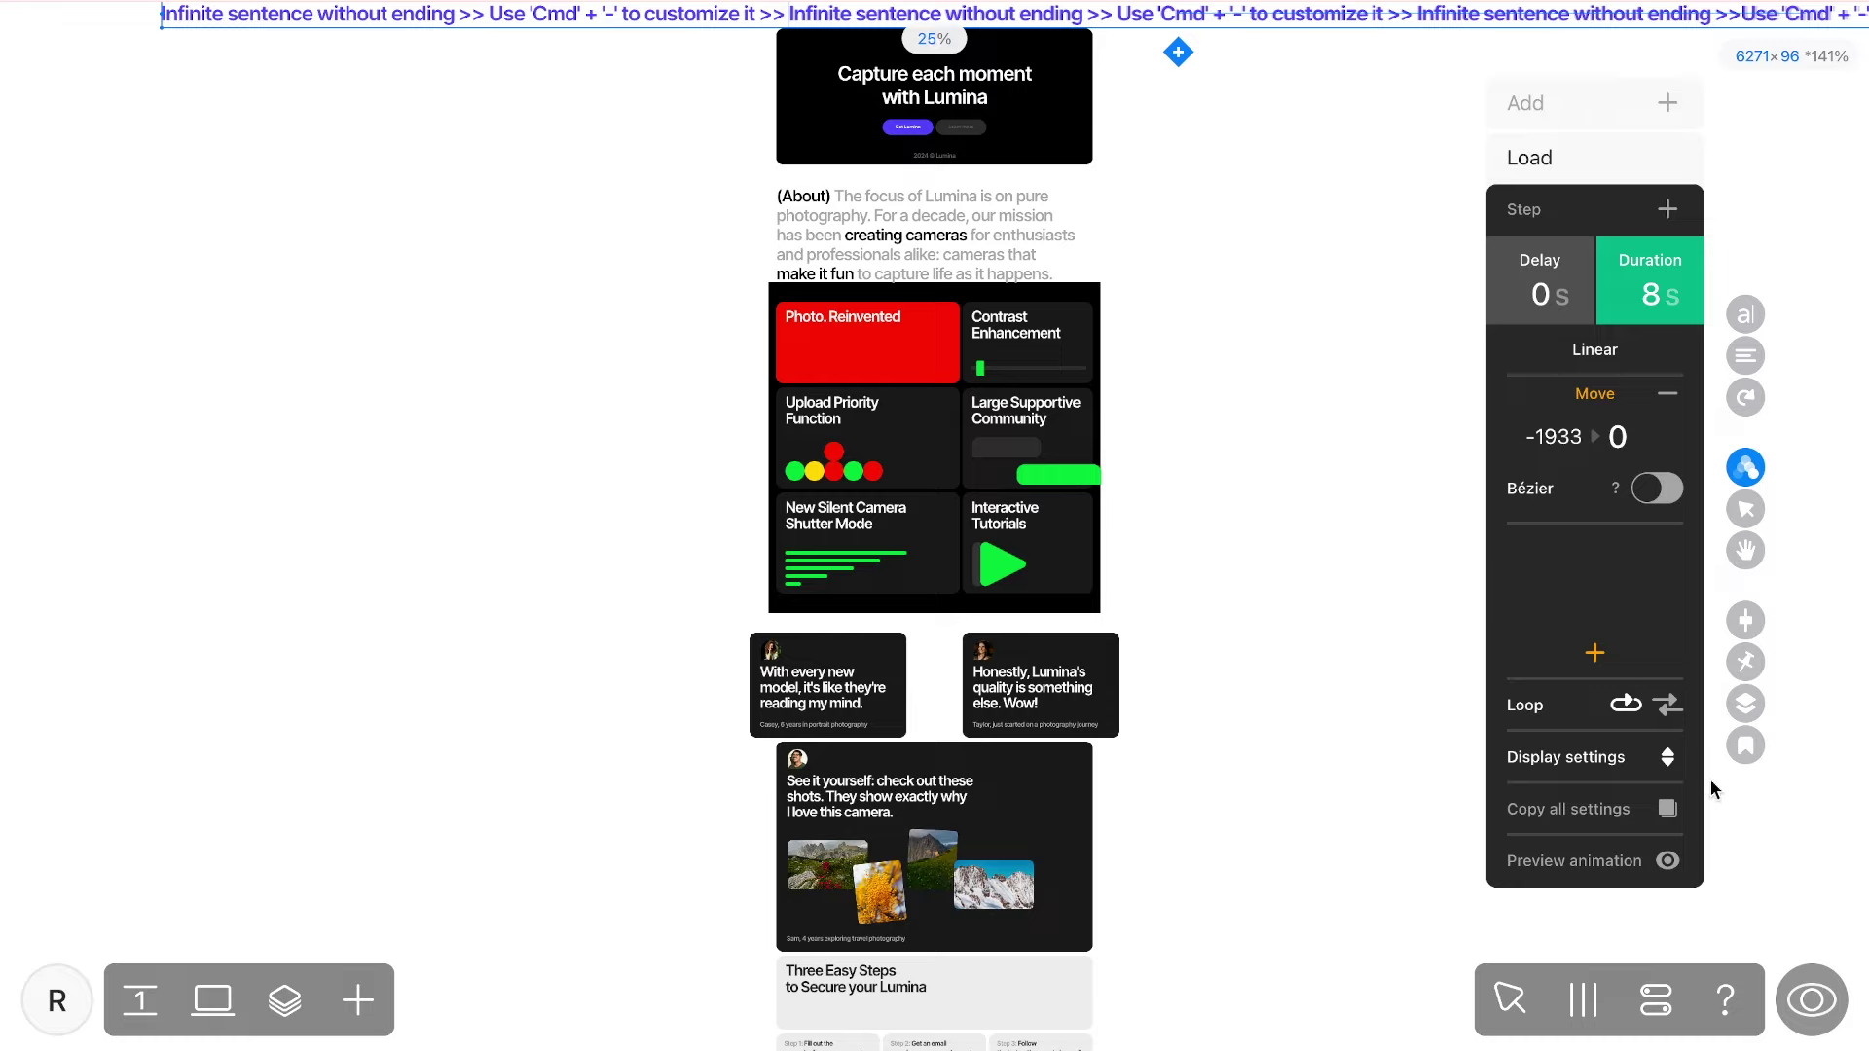
Preview the scrolling purple line, then go back to the editor and select the banner.
left_click(1811, 1000)
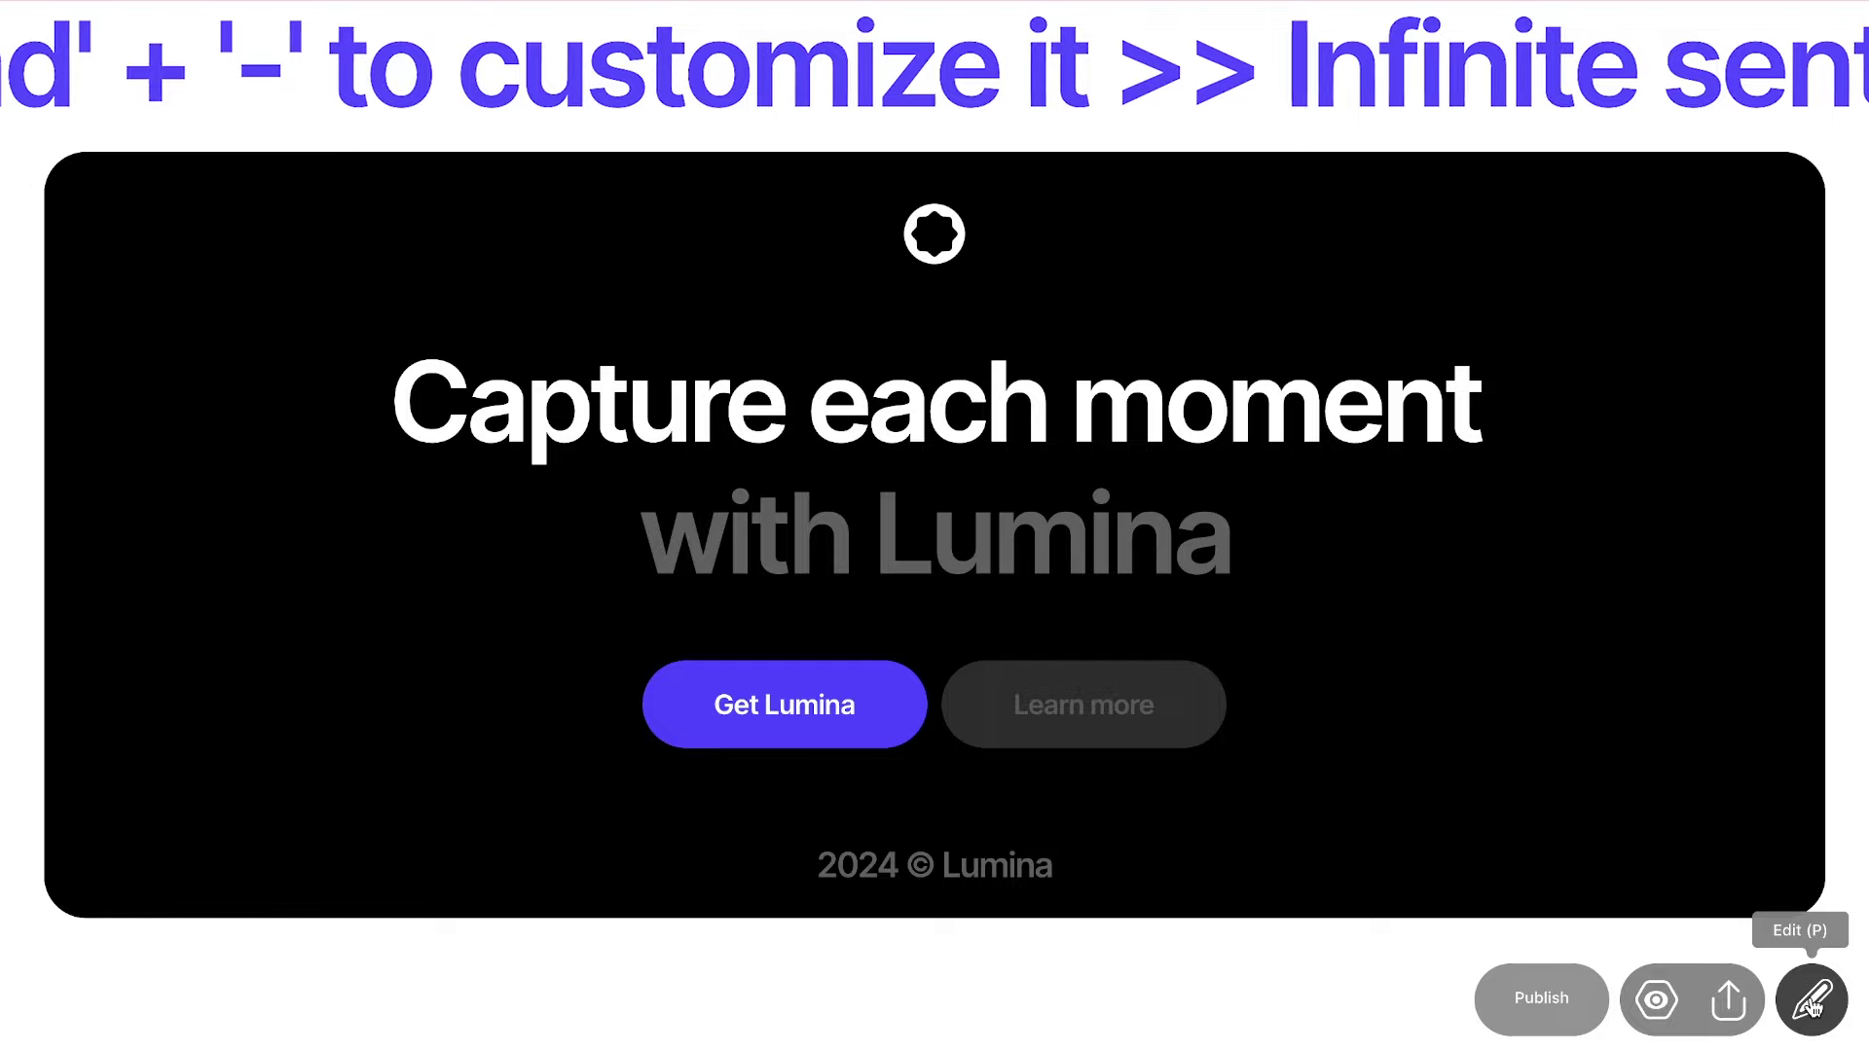
left_click(1810, 1000)
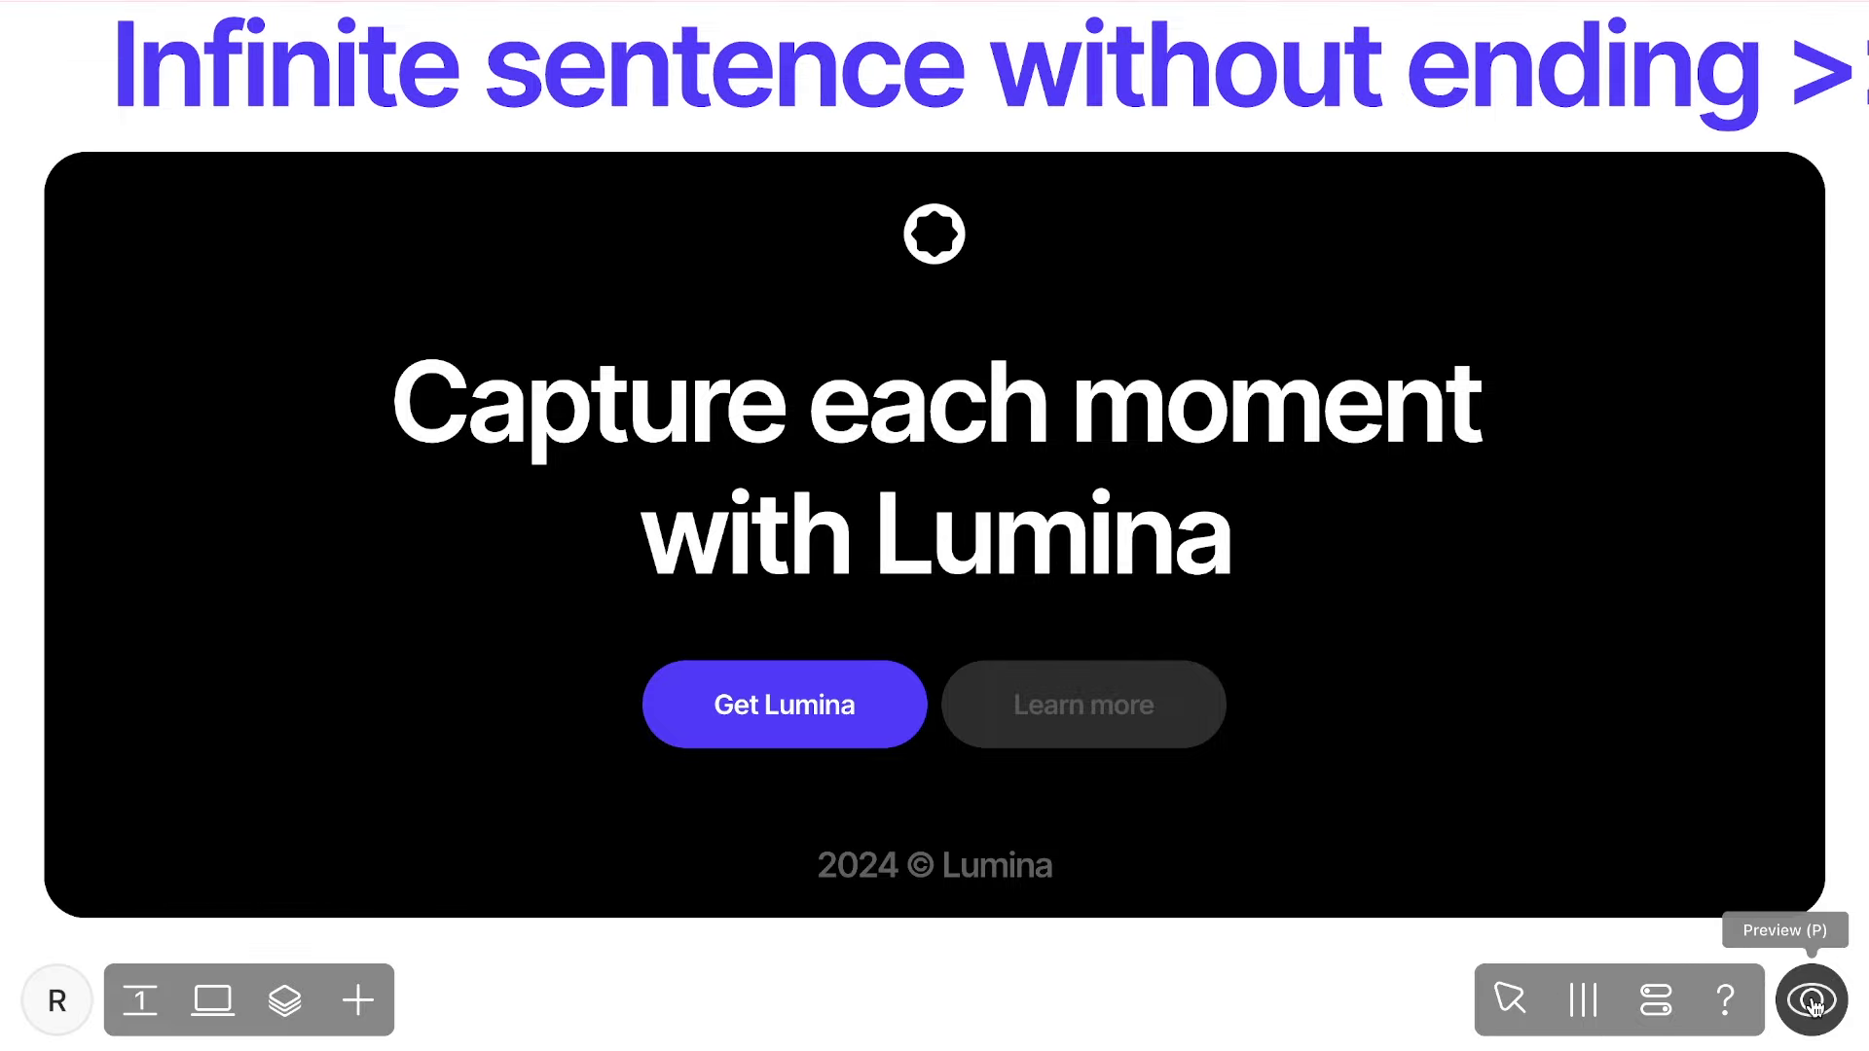
left_click(1625, 109)
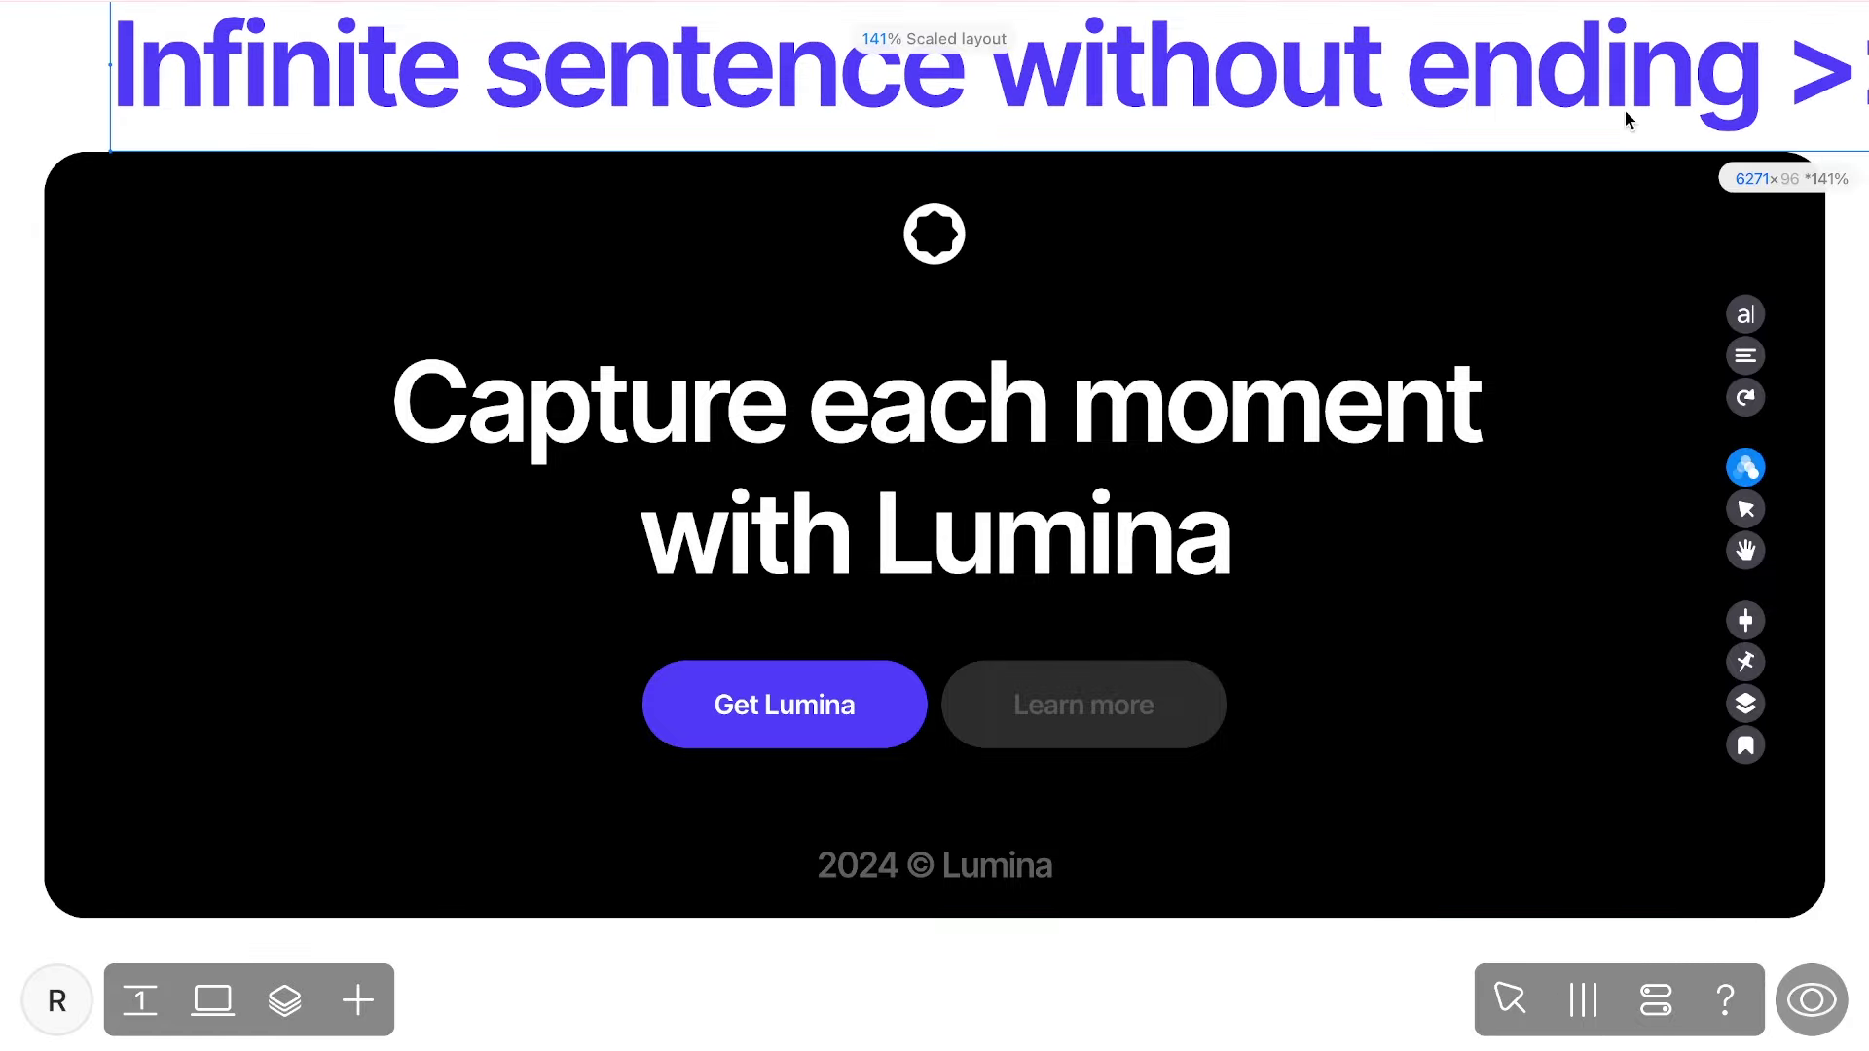
Save the running line as a preset and move it to Global presets.
left_click(1745, 748)
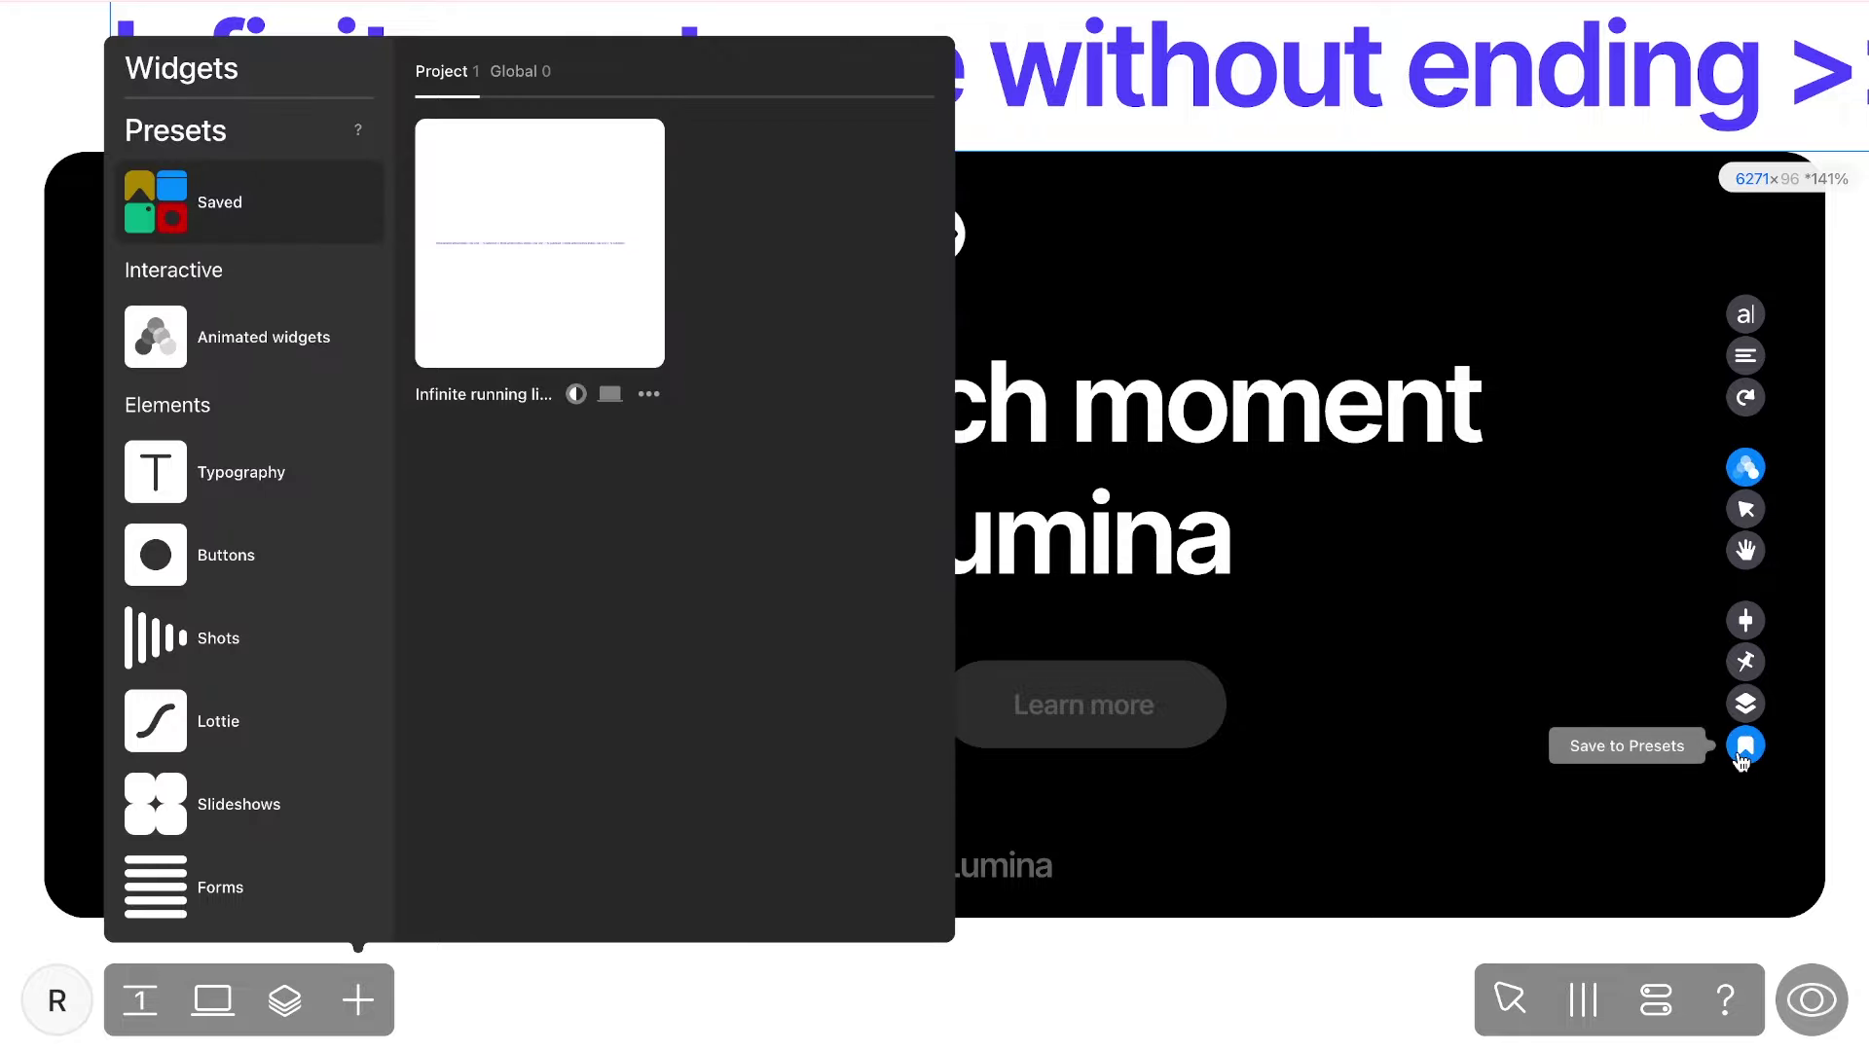
left_click(650, 396)
left_click(652, 394)
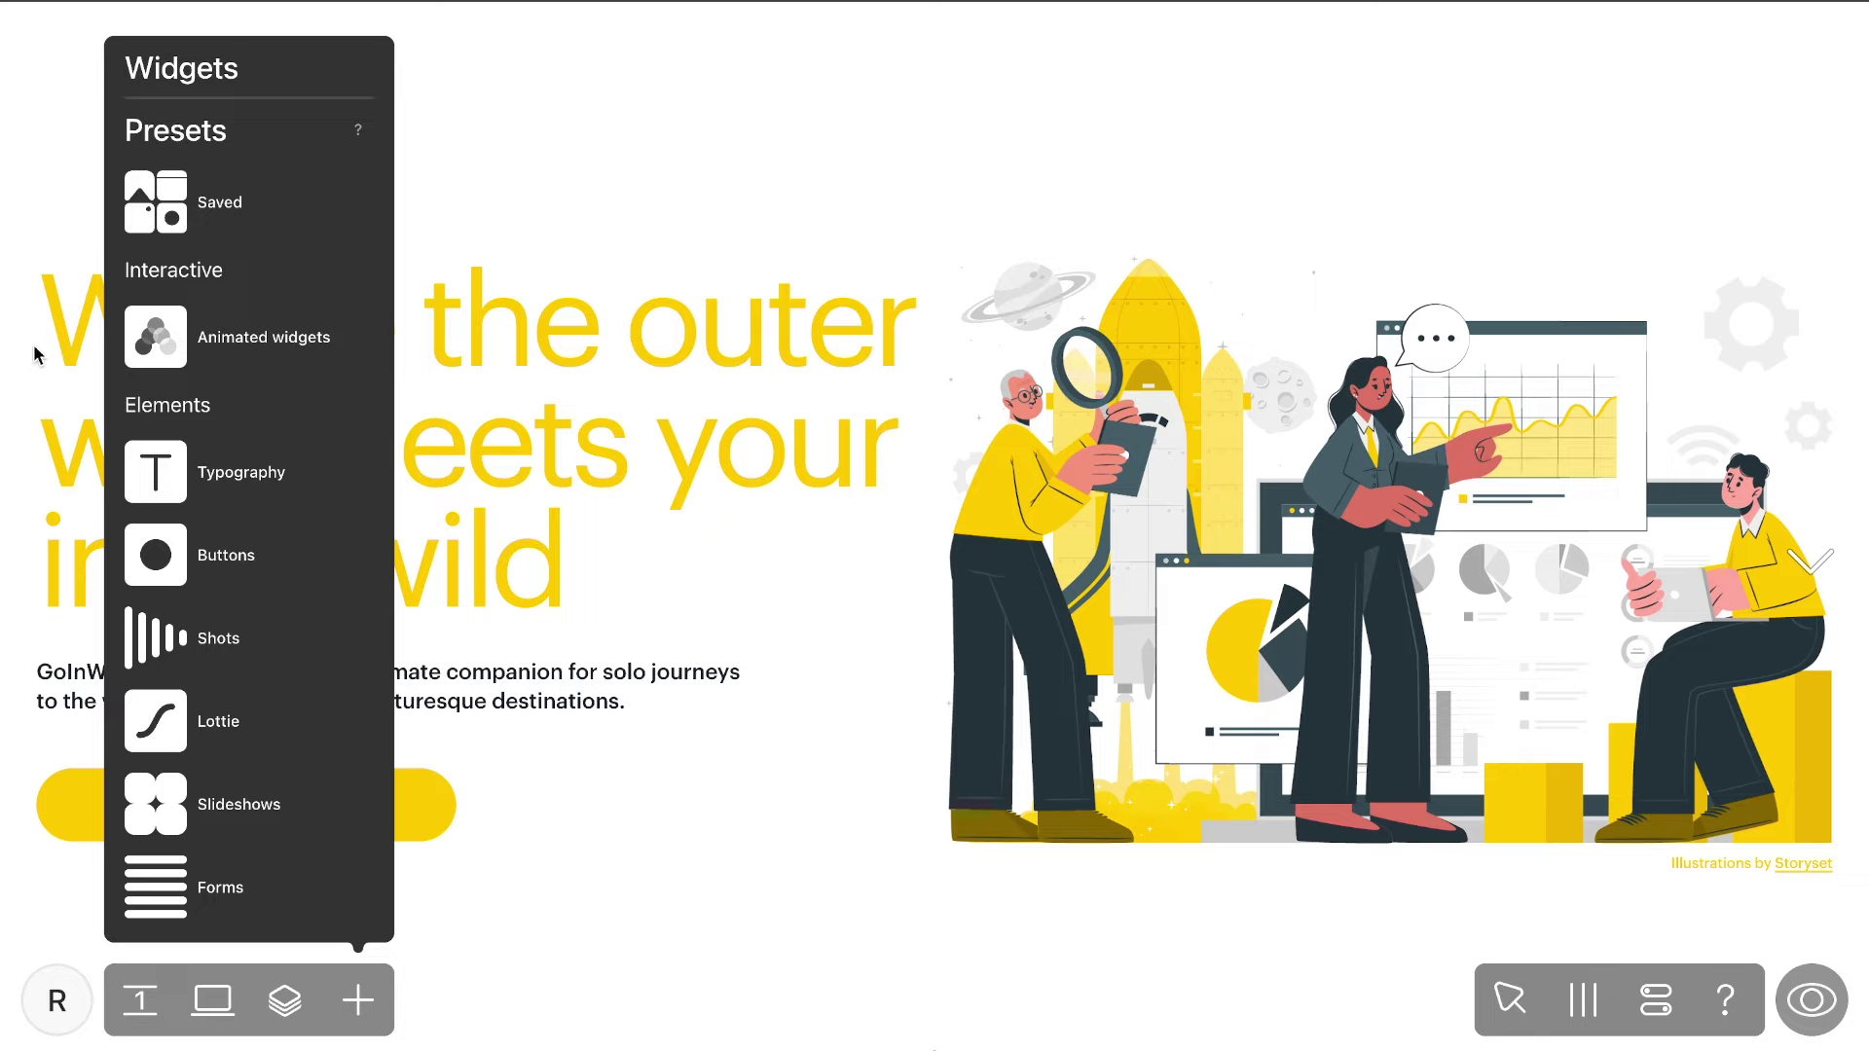
Insert the global 'Infinite running line' preset from Saved widgets onto the GoInWild page.
left_click(172, 222)
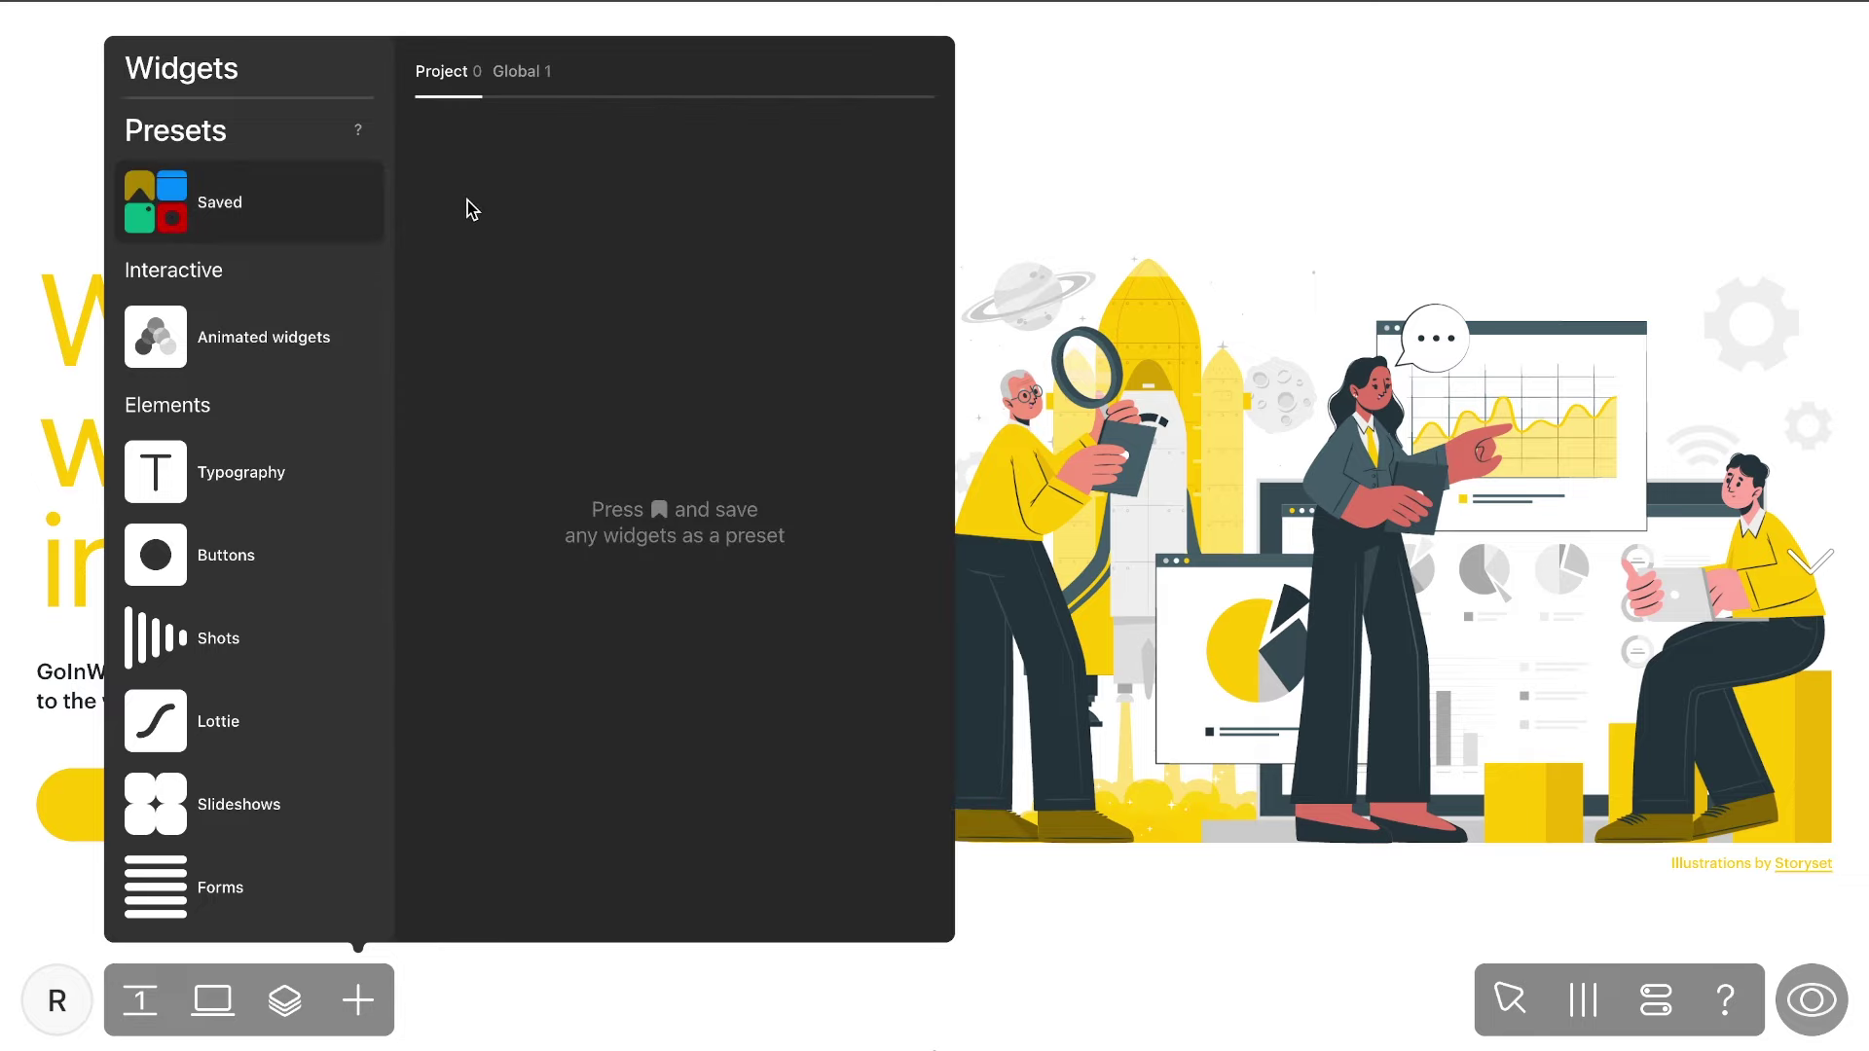
left_click(517, 78)
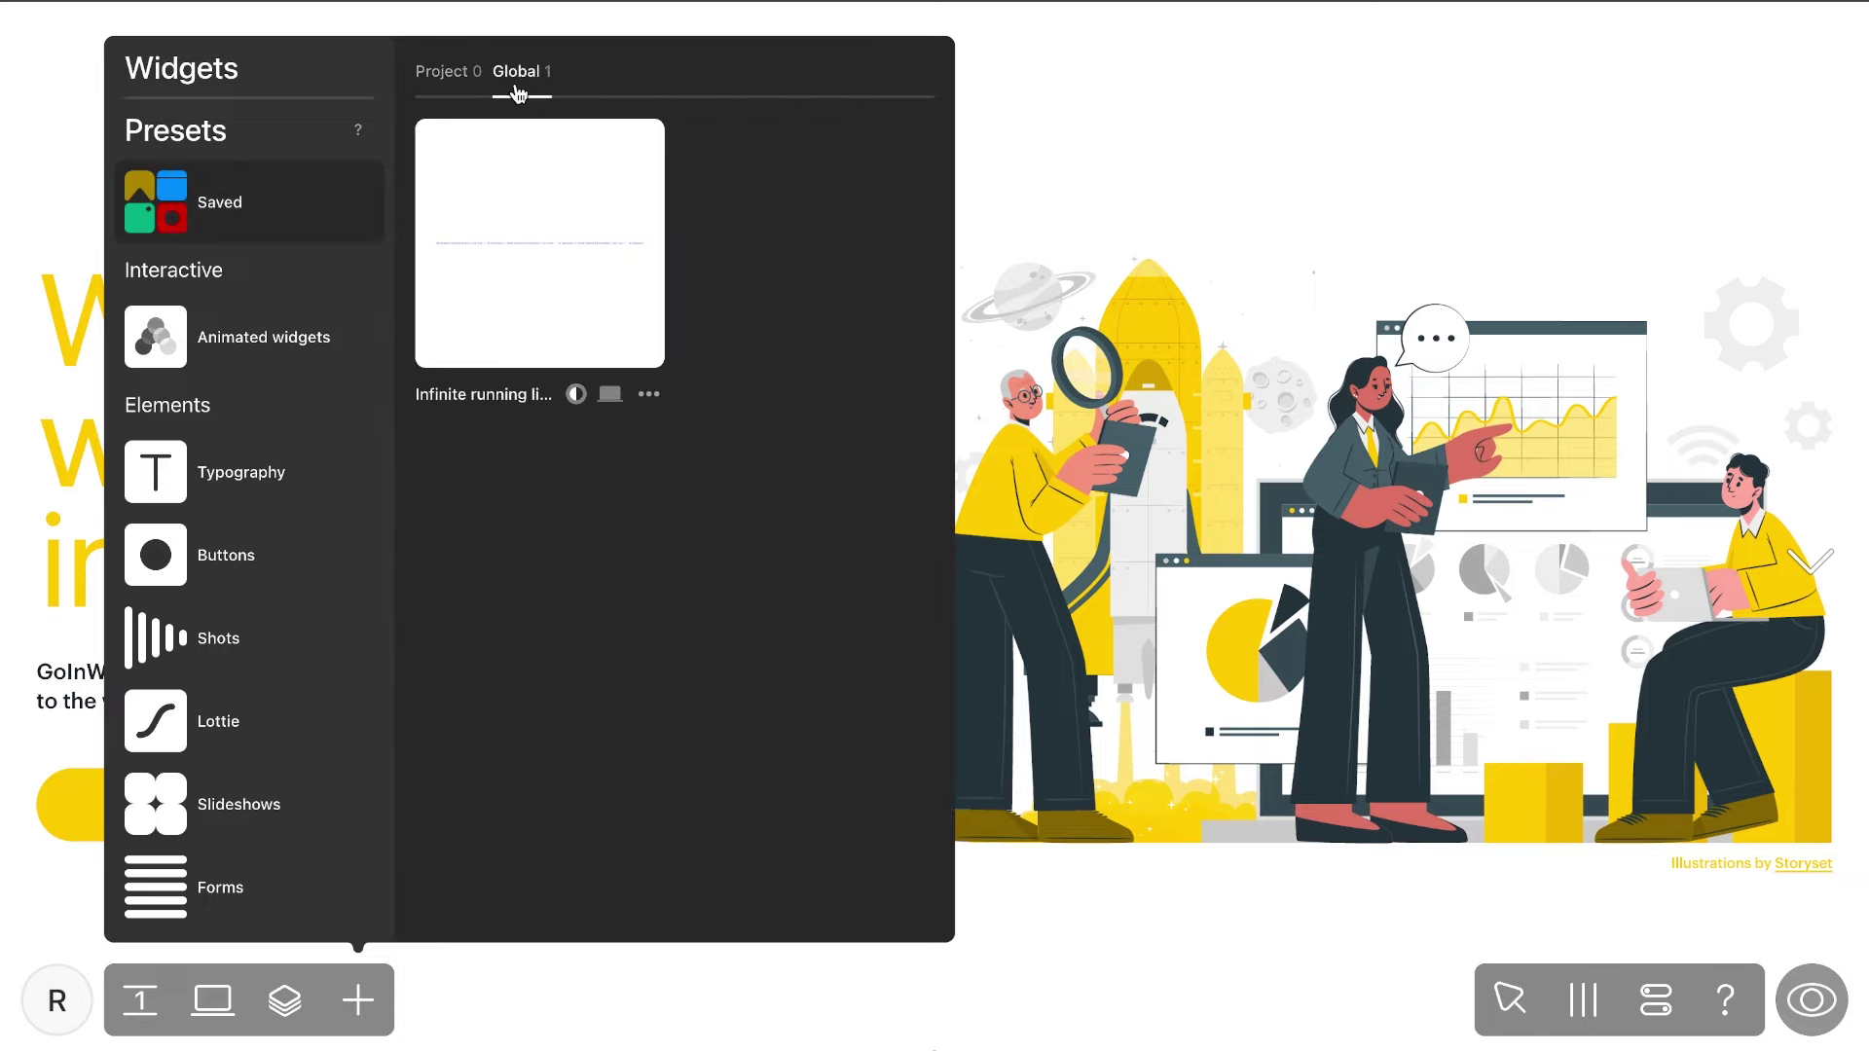
left_click(525, 177)
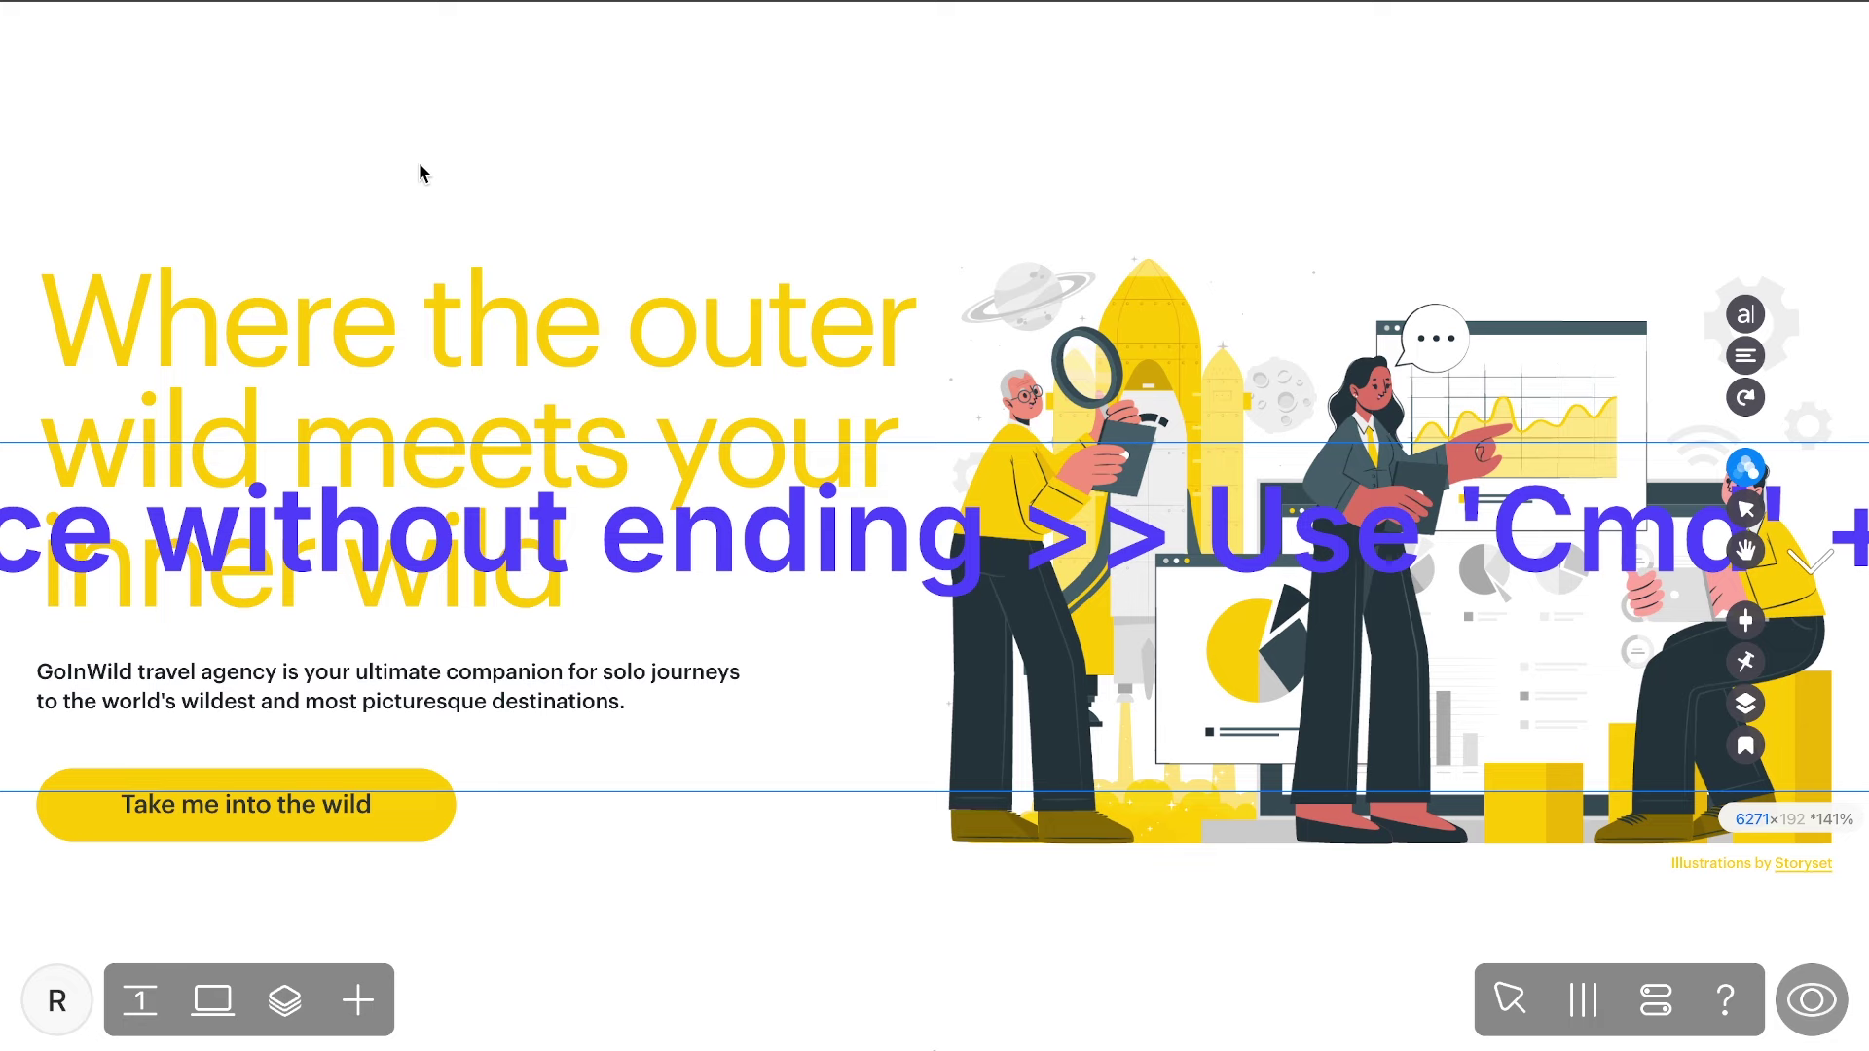